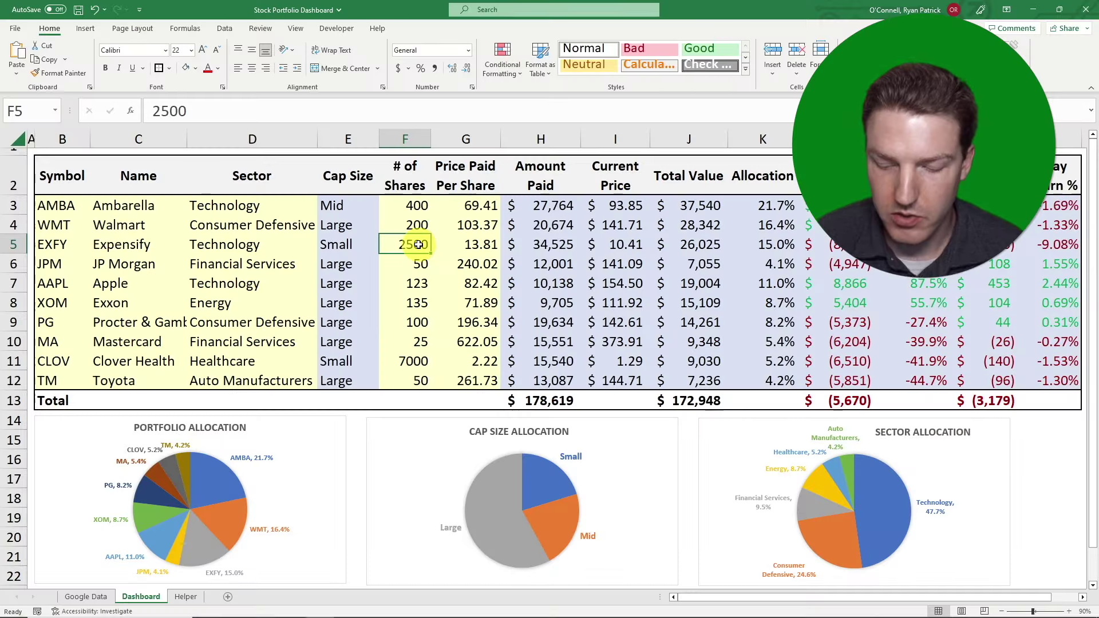
Set the number of shares for Expensify (EXFY) to 1500 in the Excel portfolio dashboard.
text(1500)
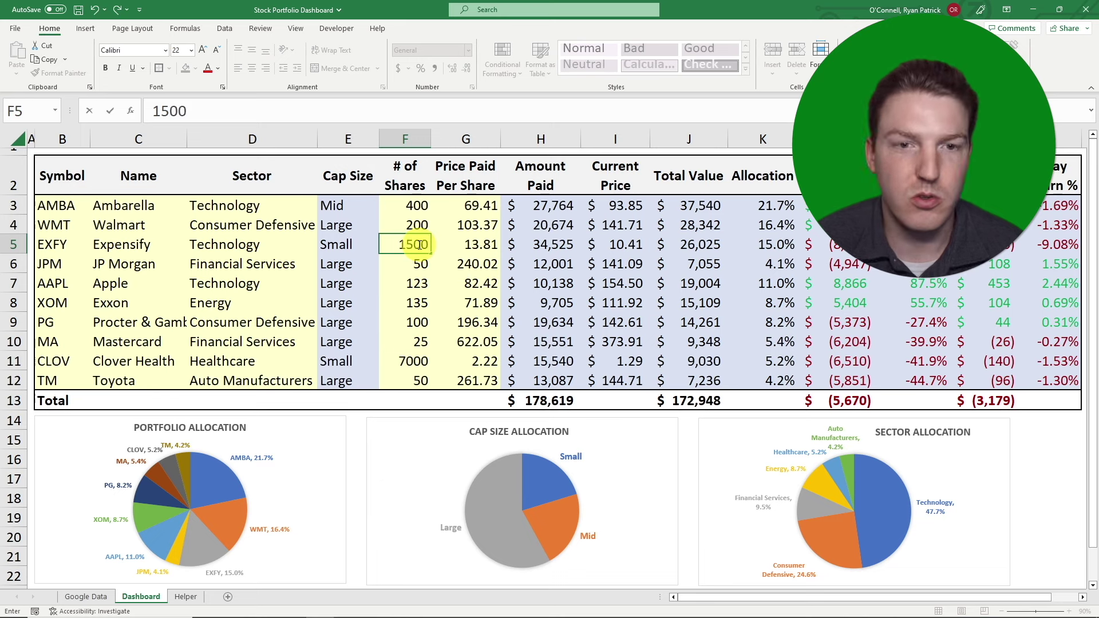
key(Return)
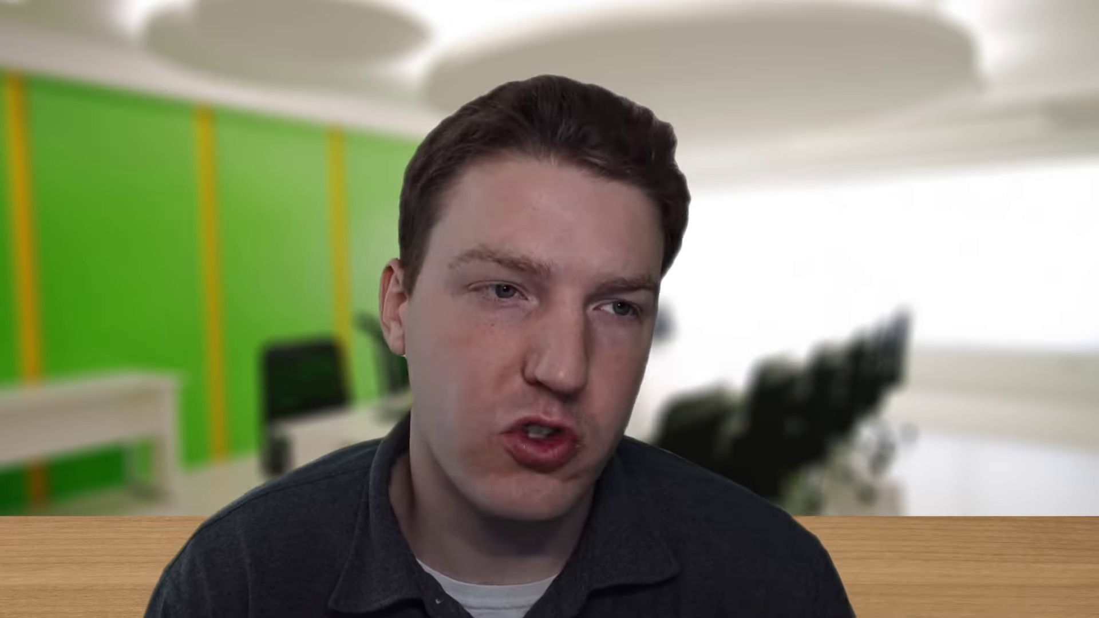
Switch to the web browser, open google.com/sheets/about/ and start signing in to Google Sheets.
text(google.com/sheets/about/)
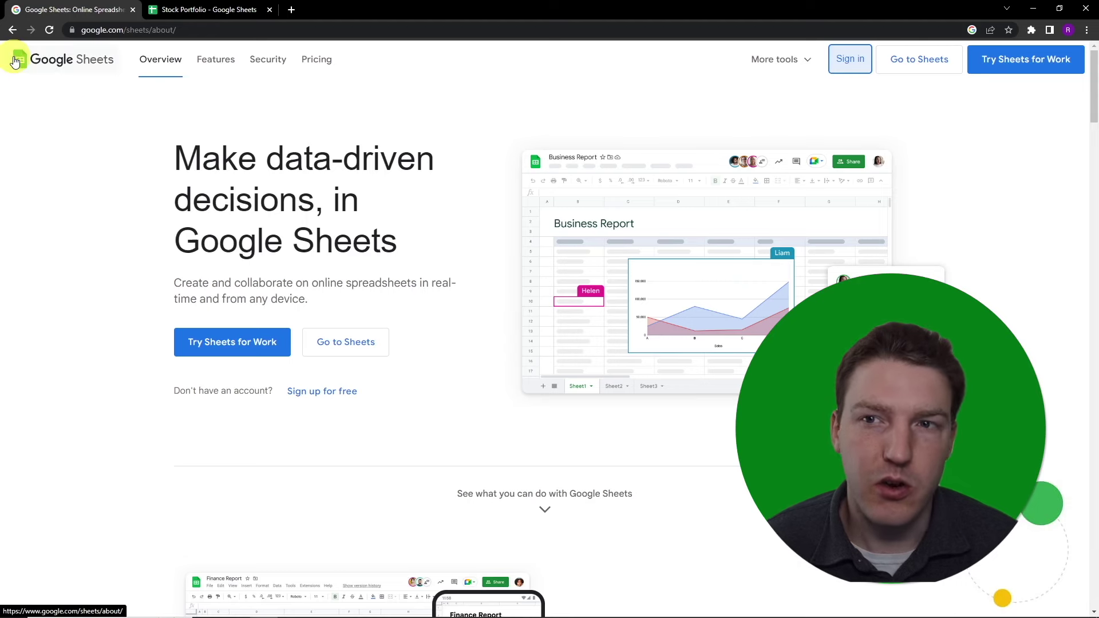
click(857, 61)
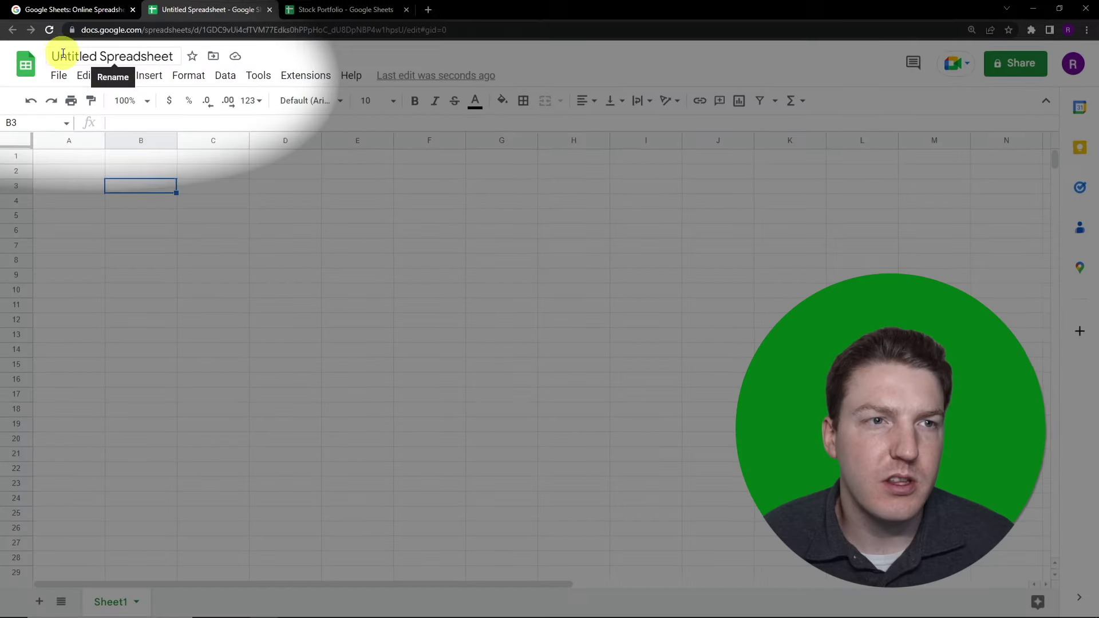
Rename the untitled spreadsheet as Stocks.
click(59, 53)
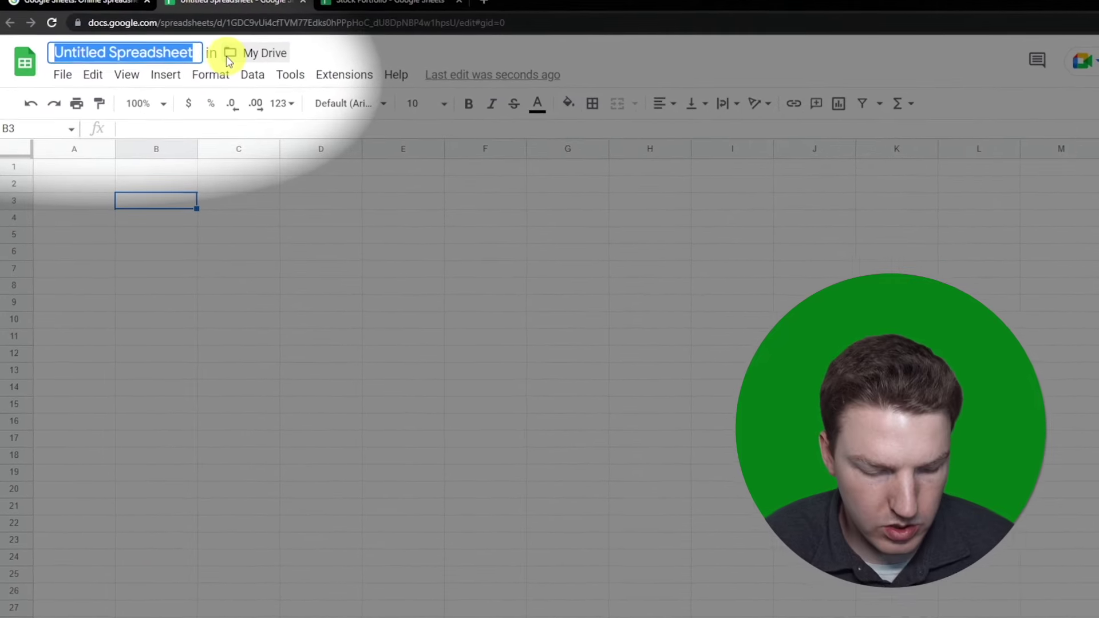
text(Stock)
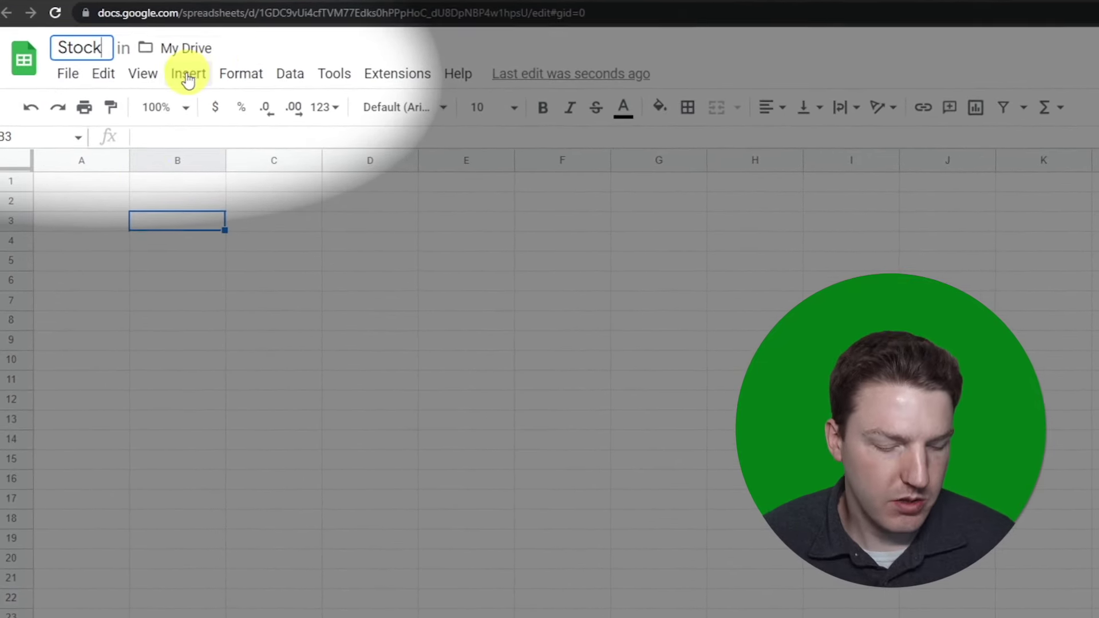
text(s)
Enter the column headers Price, Price Change and Market Cap in cells B1 to D1.
click(149, 181)
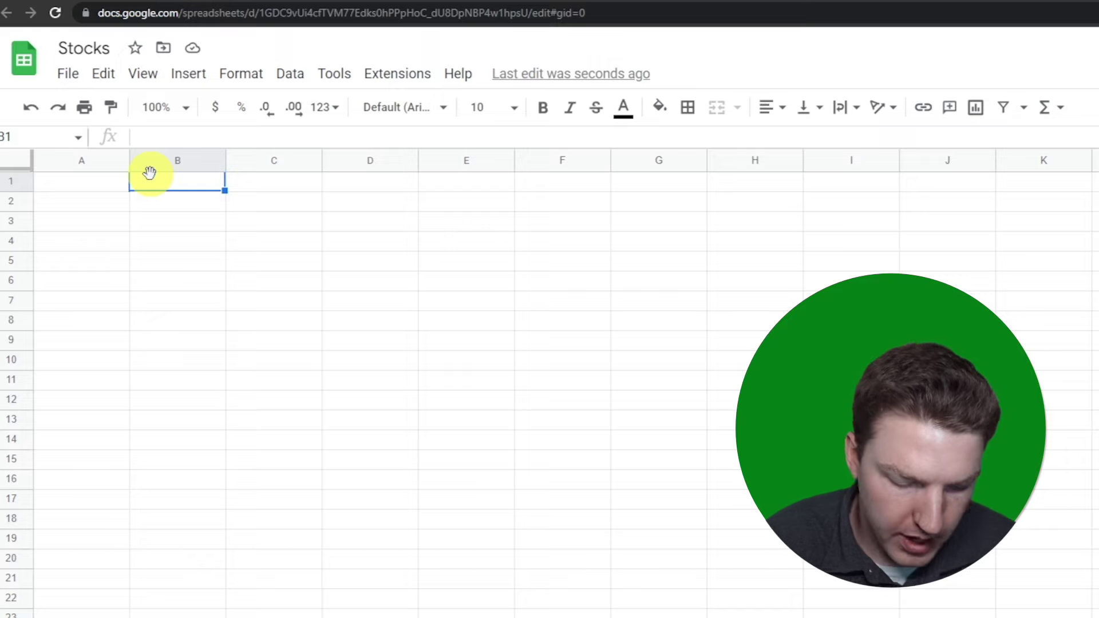
text(Price)
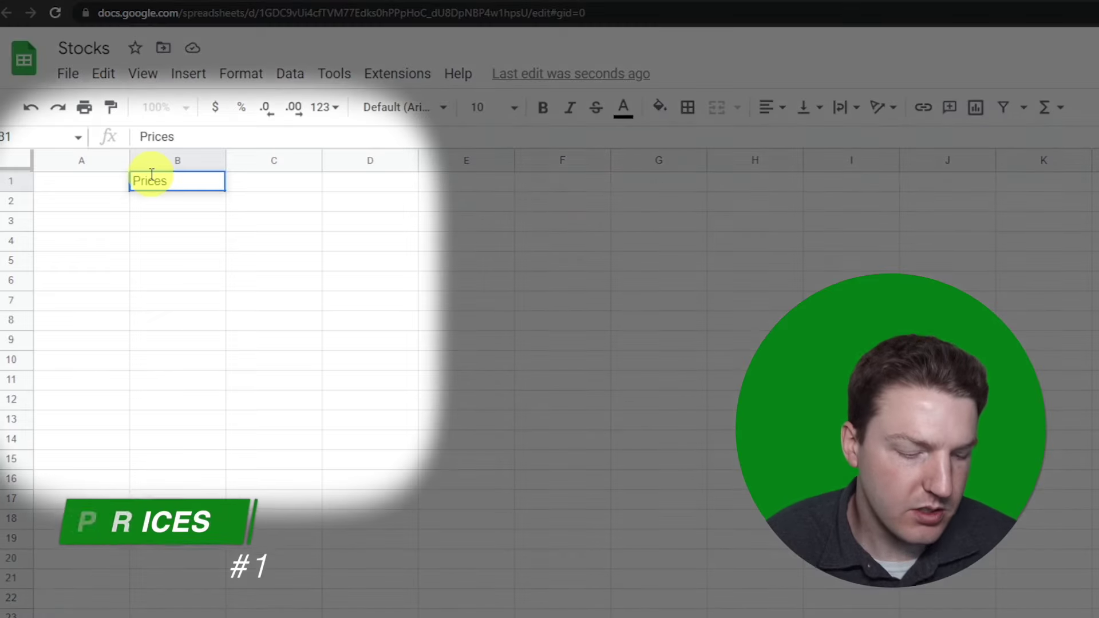
key(Tab)
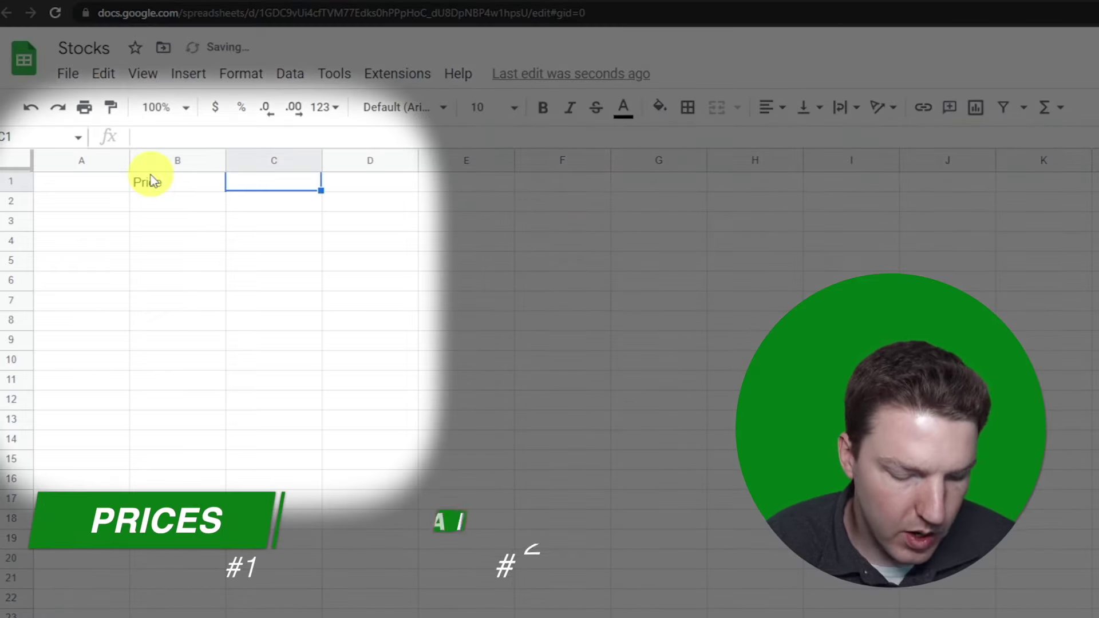
text(Price Change)
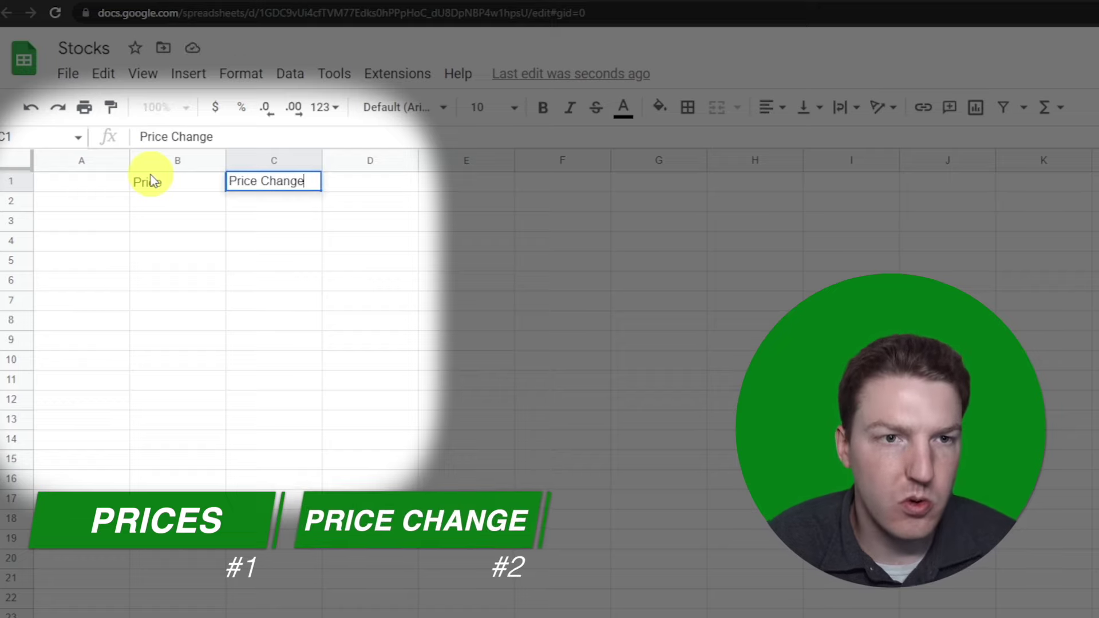
key(Return)
key(Up)
key(Right)
key(Right)
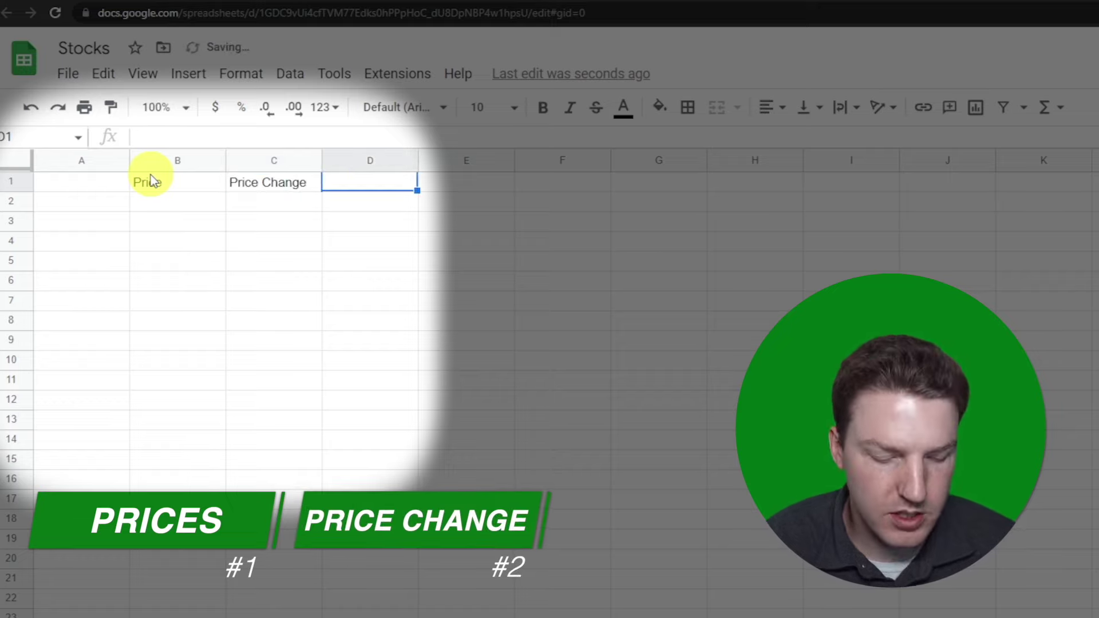
text(Market )
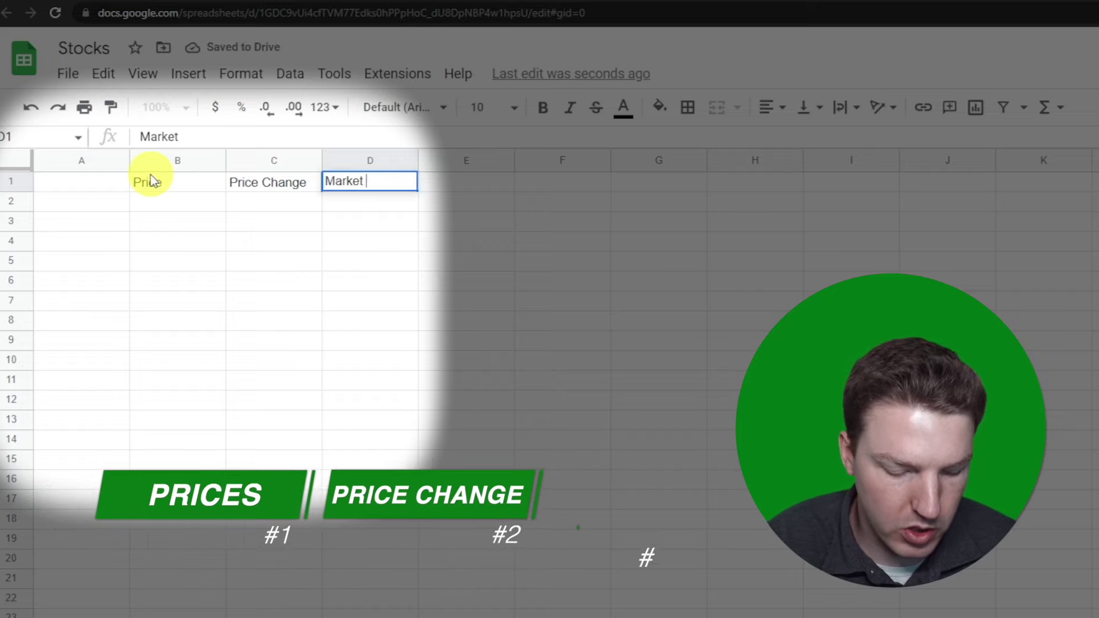
text(Cap)
key(Return)
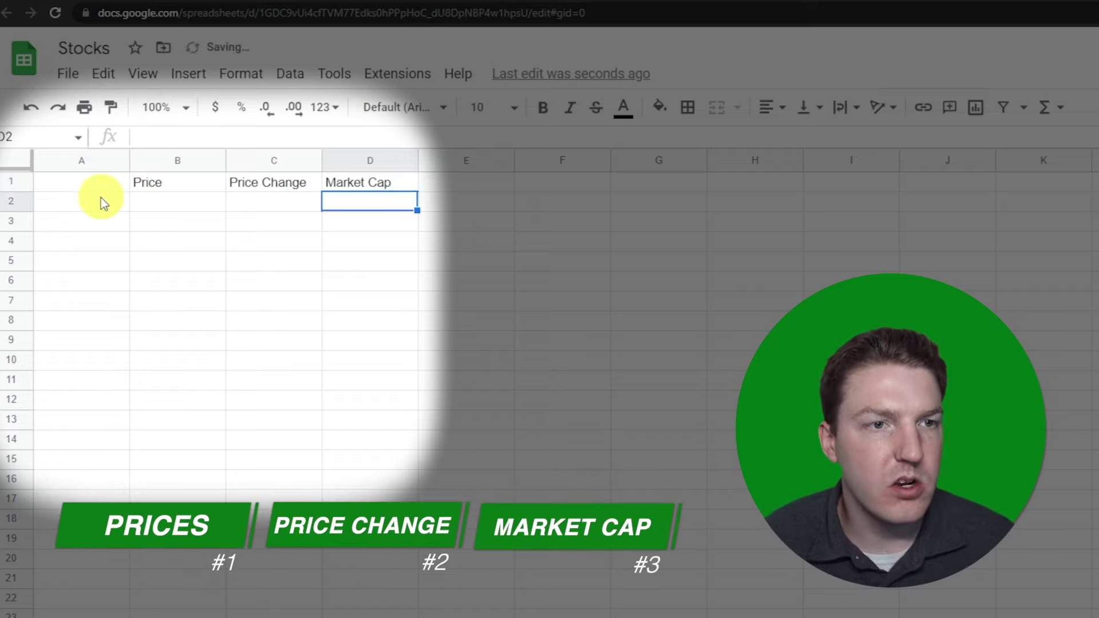
Paste the copied list of stock symbols, AMBA through TM, into column A starting at A2.
drag(101, 197, 95, 323)
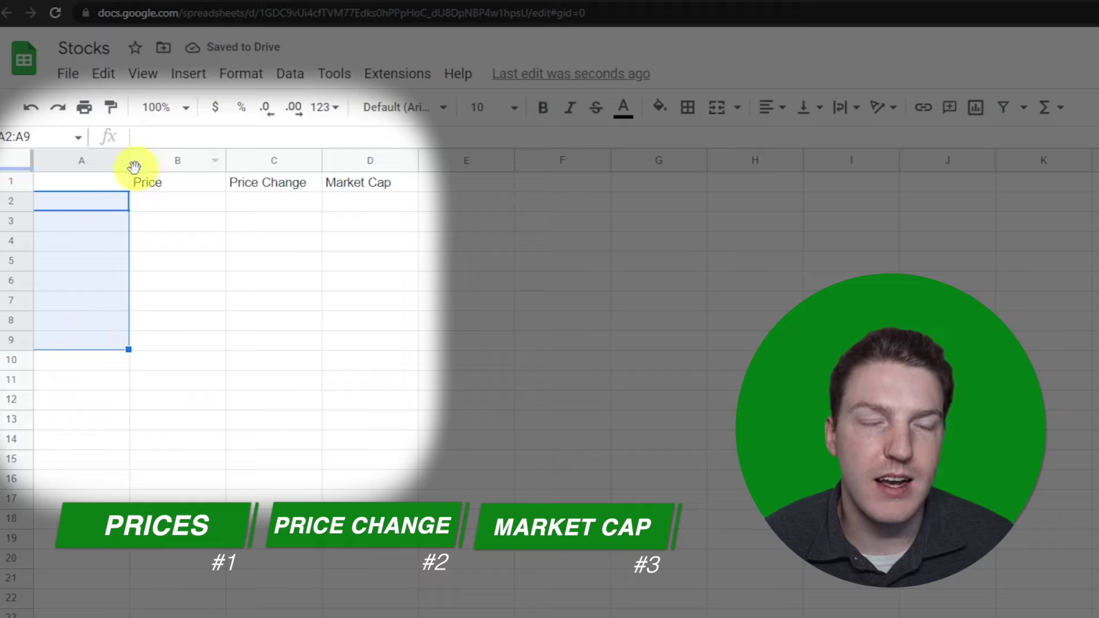
click(82, 201)
right_click(78, 198)
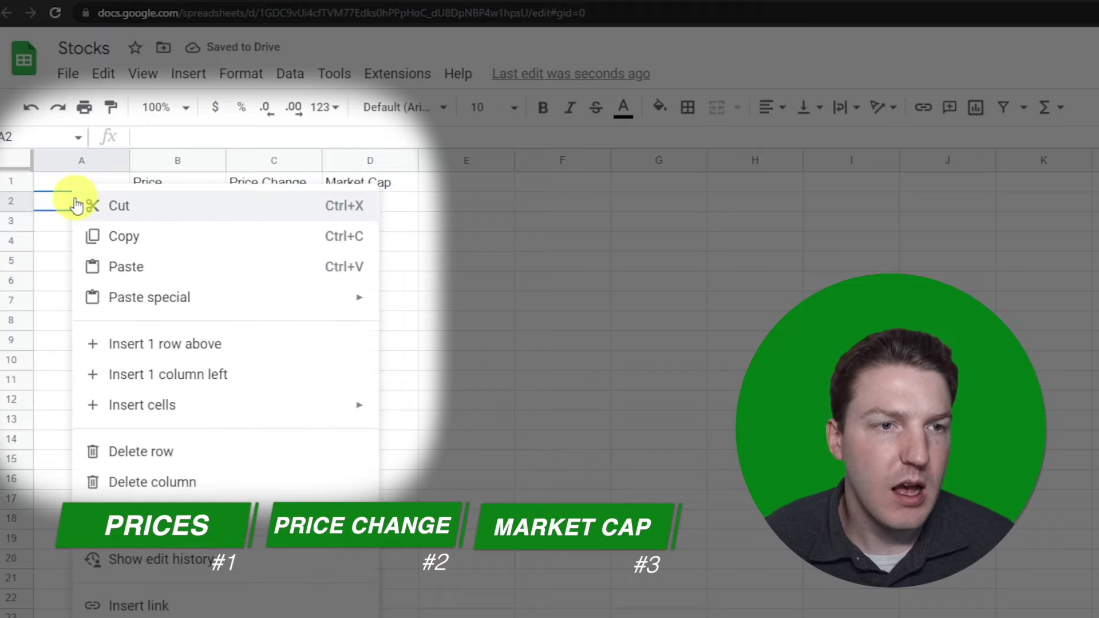
click(140, 274)
click(172, 287)
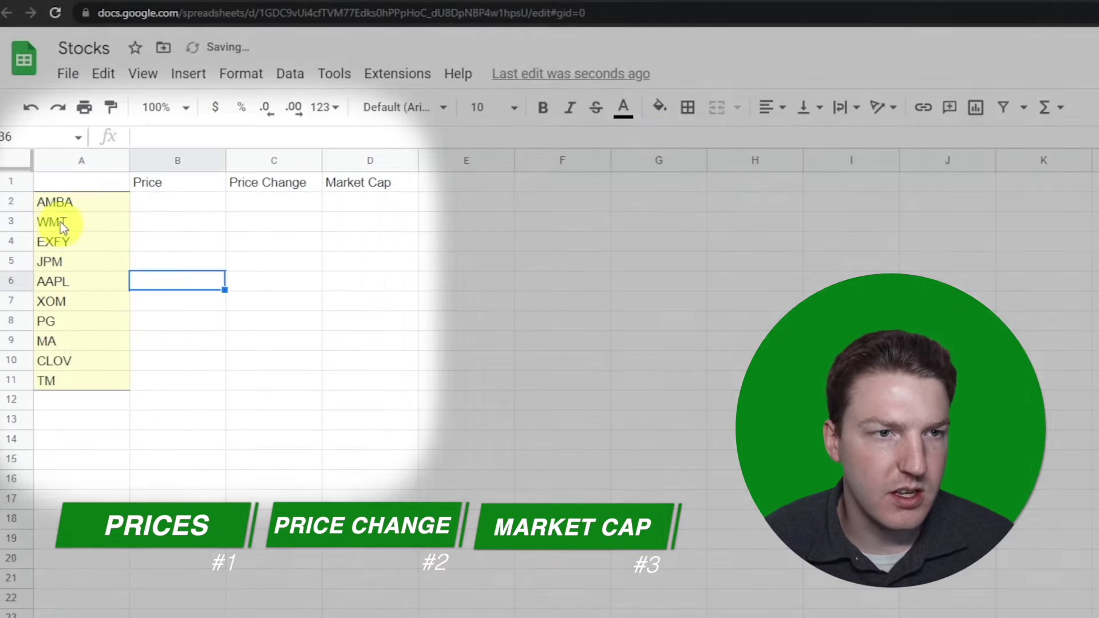
drag(63, 201, 90, 377)
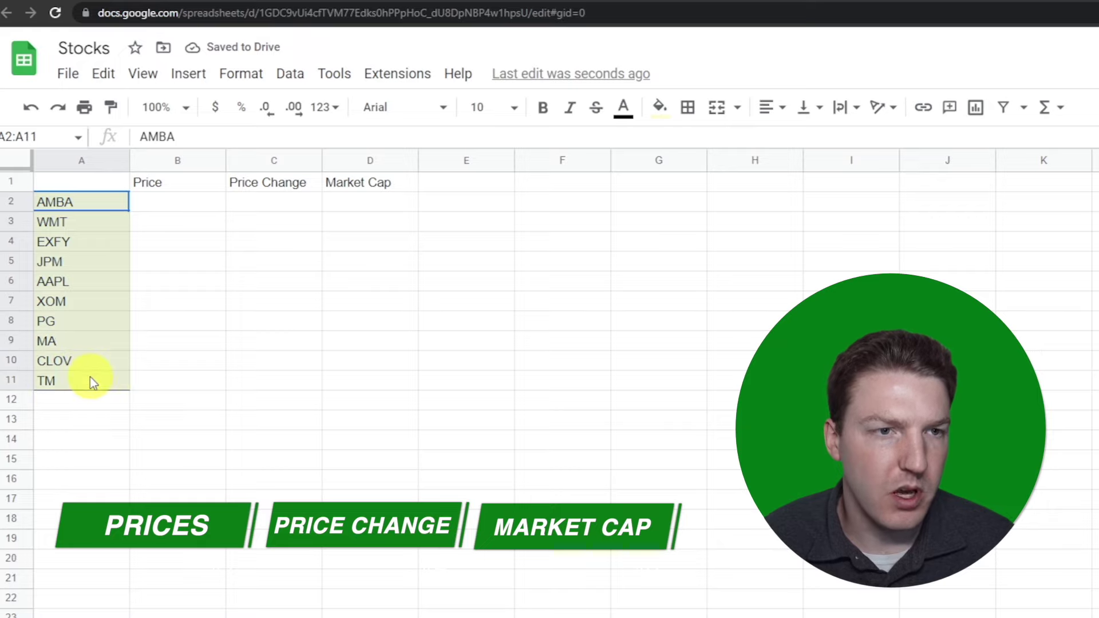
click(177, 240)
Enter the formula =GOOGLEFINANCE(A2) in cell B2 to fetch the AMBA stock price.
click(165, 207)
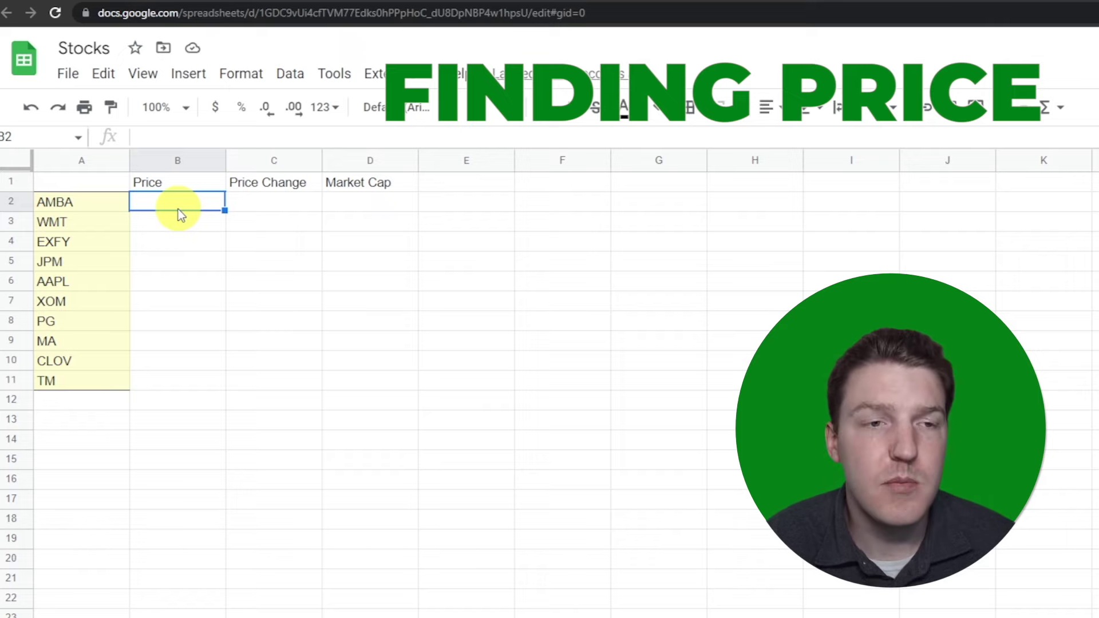
text(=g)
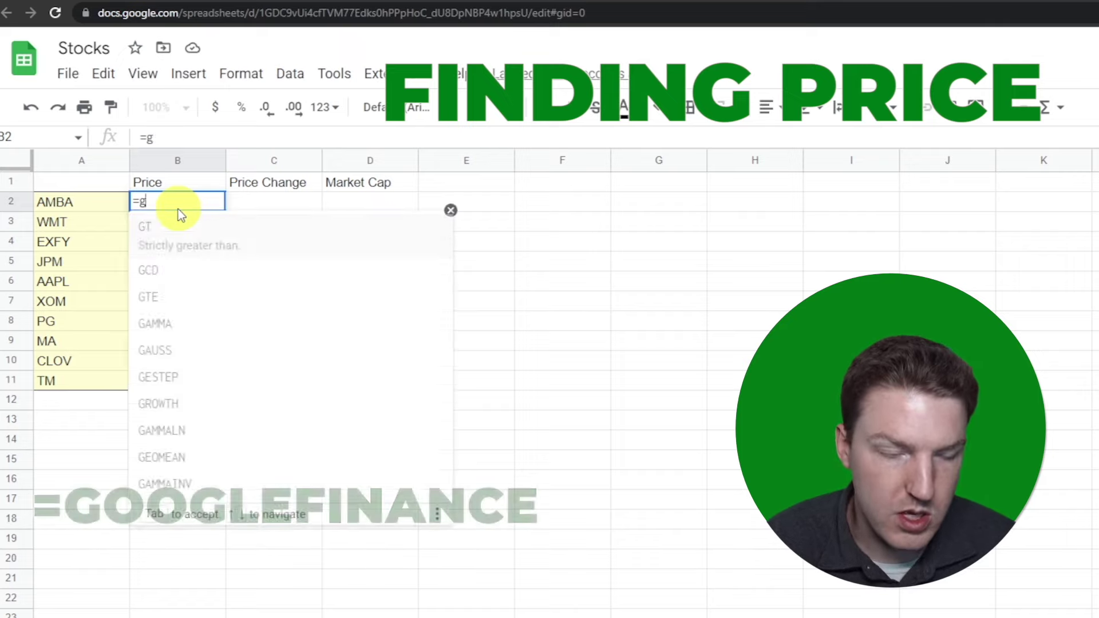
text(oo)
click(197, 229)
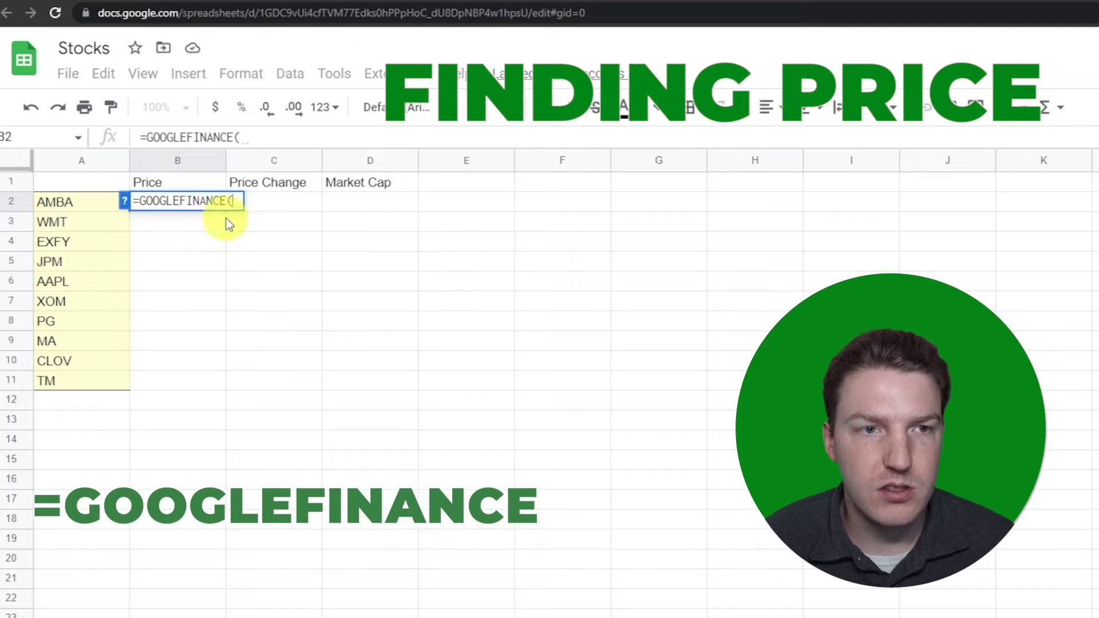
click(55, 206)
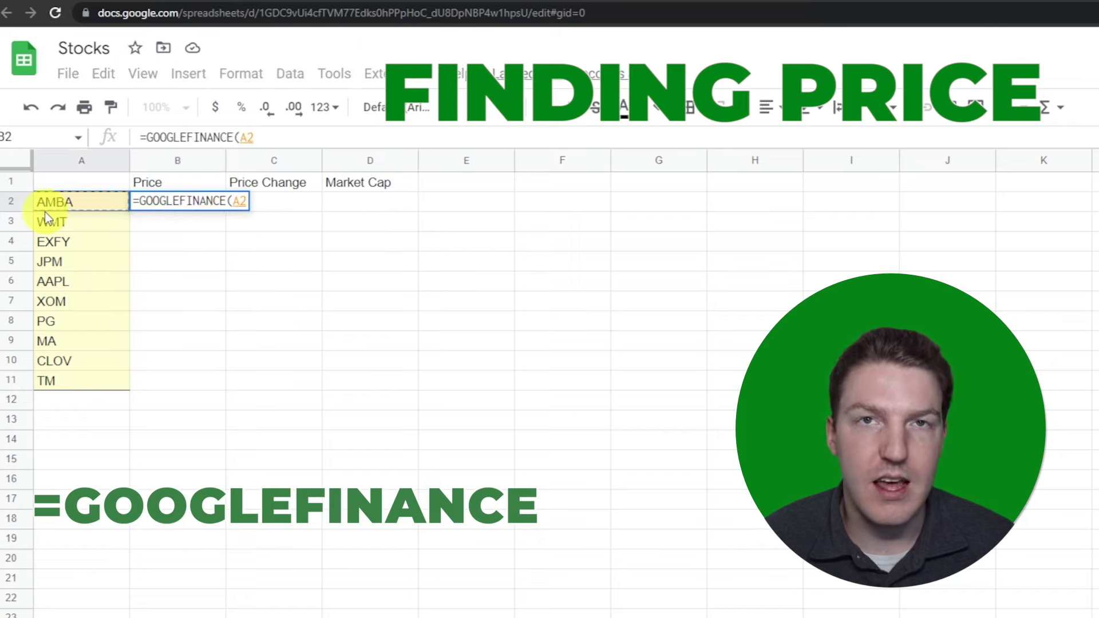
key(Return)
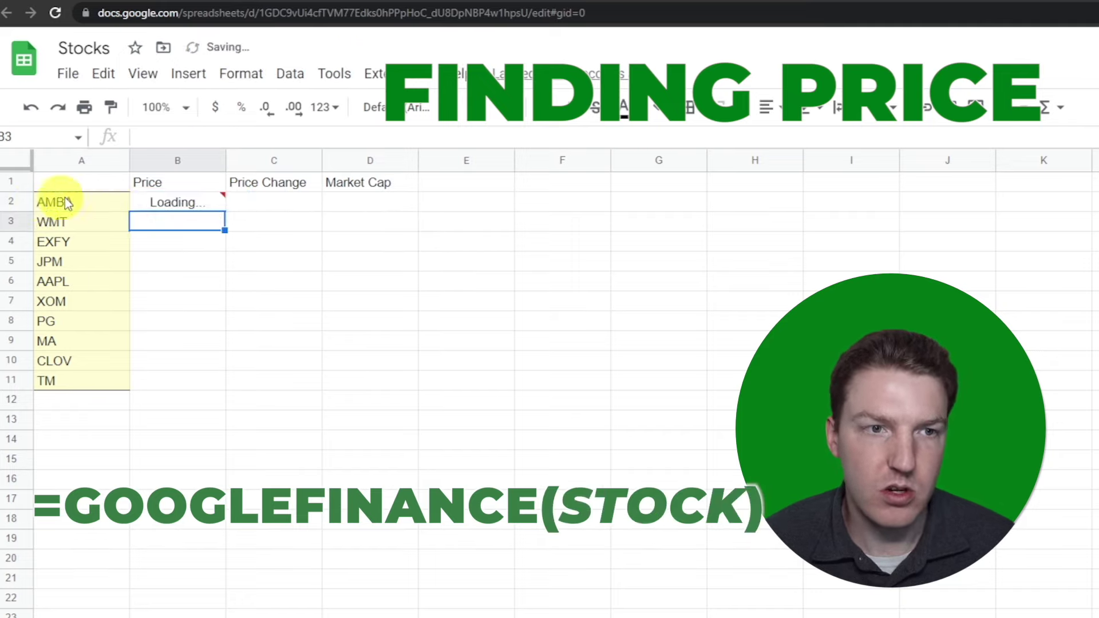
Fill the price formula from B2 down to B11 for all the listed stocks.
click(190, 207)
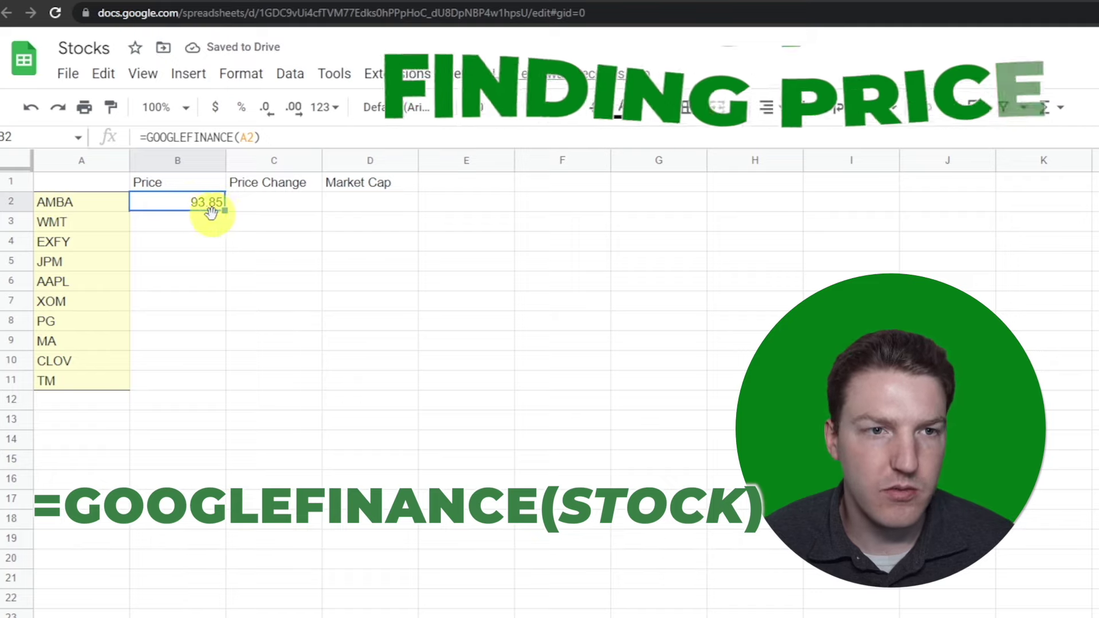
drag(222, 211, 222, 213)
double_click(222, 213)
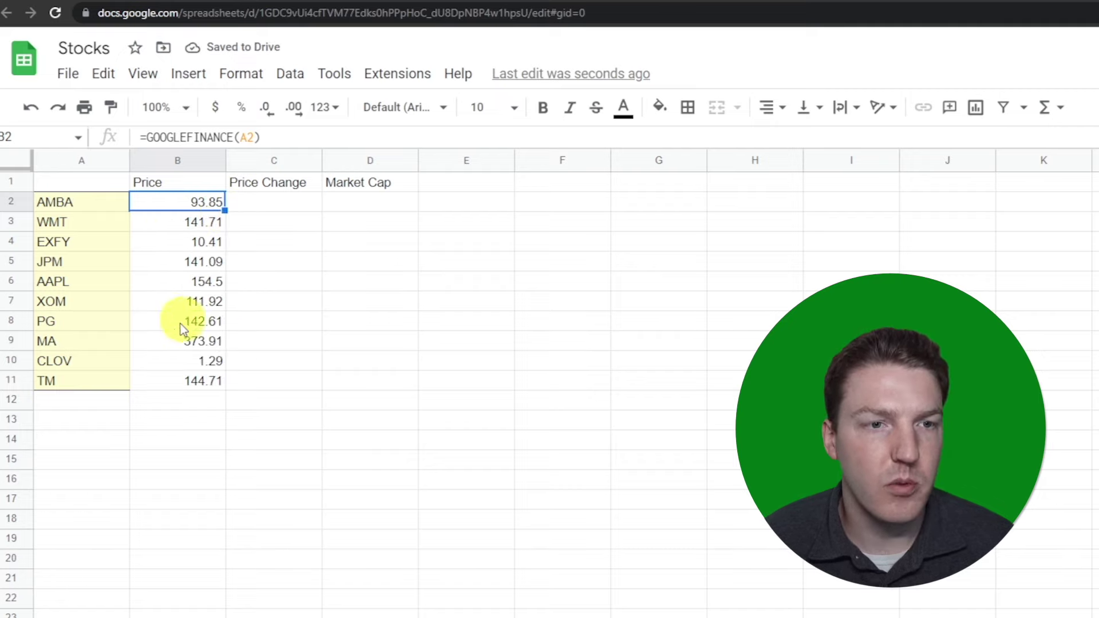
Enter the formula =GOOGLEFINANCE(A2,"Change") in cell C2 to fetch the AMBA price change.
click(280, 212)
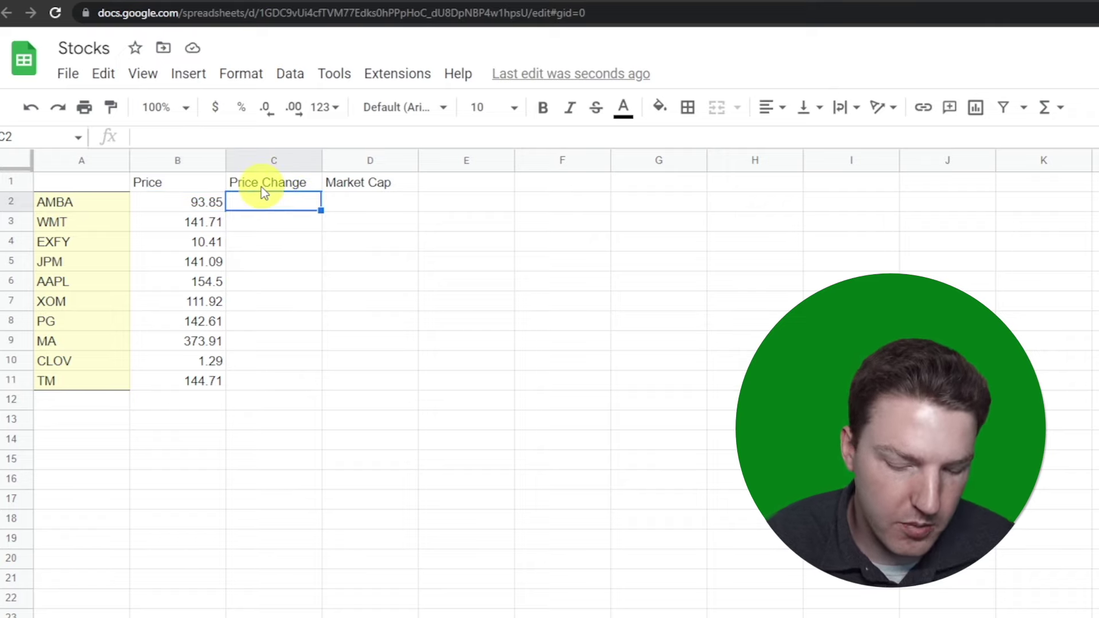
text(=goo)
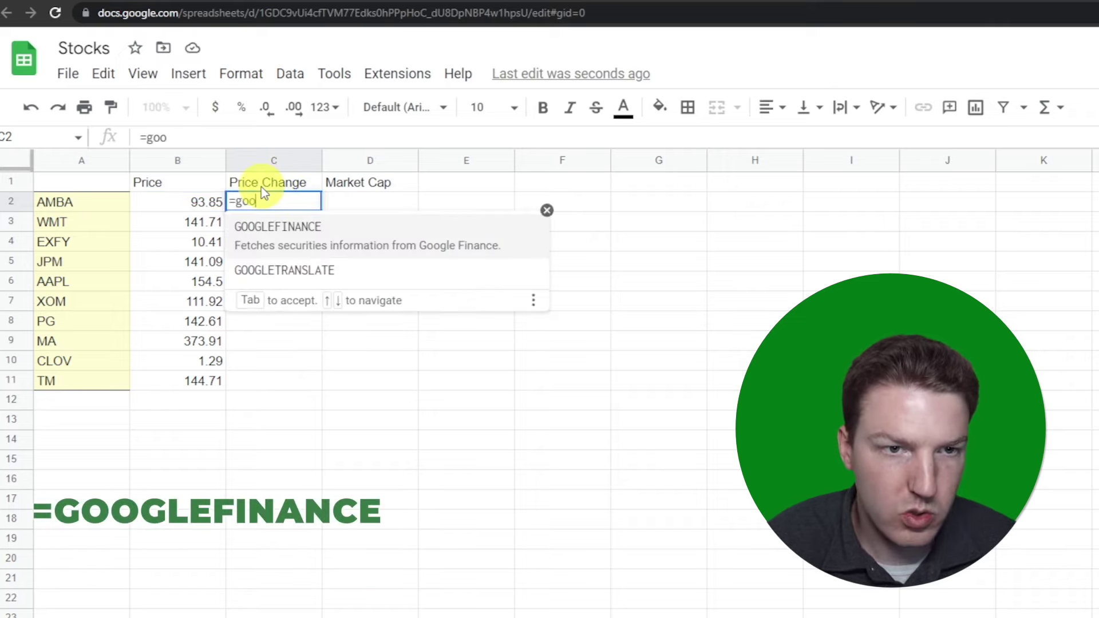
click(264, 239)
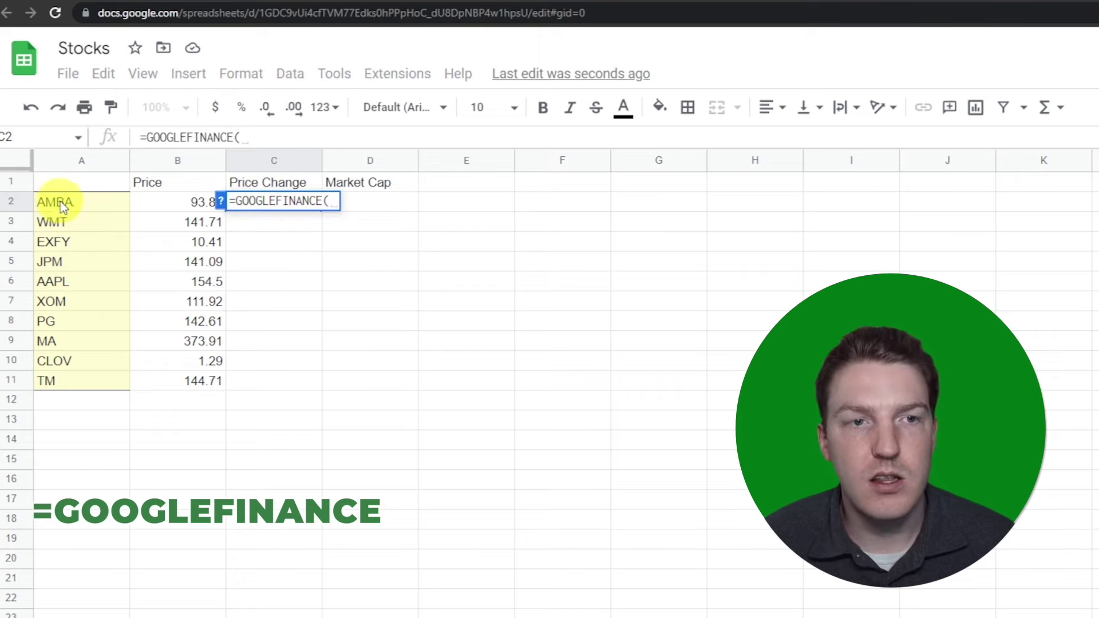
click(219, 205)
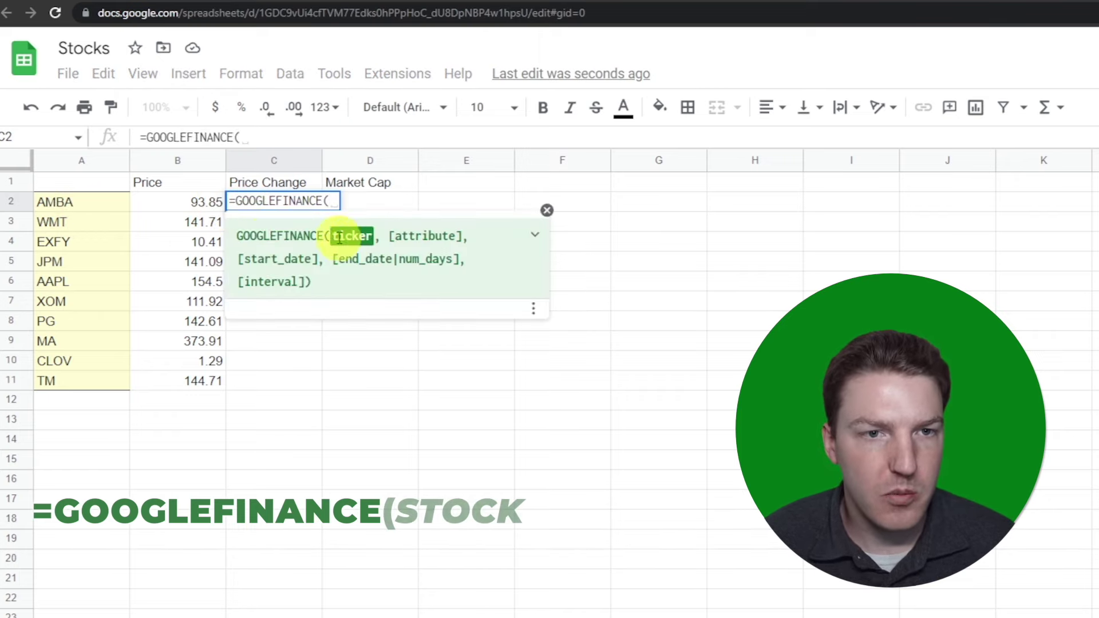
click(64, 205)
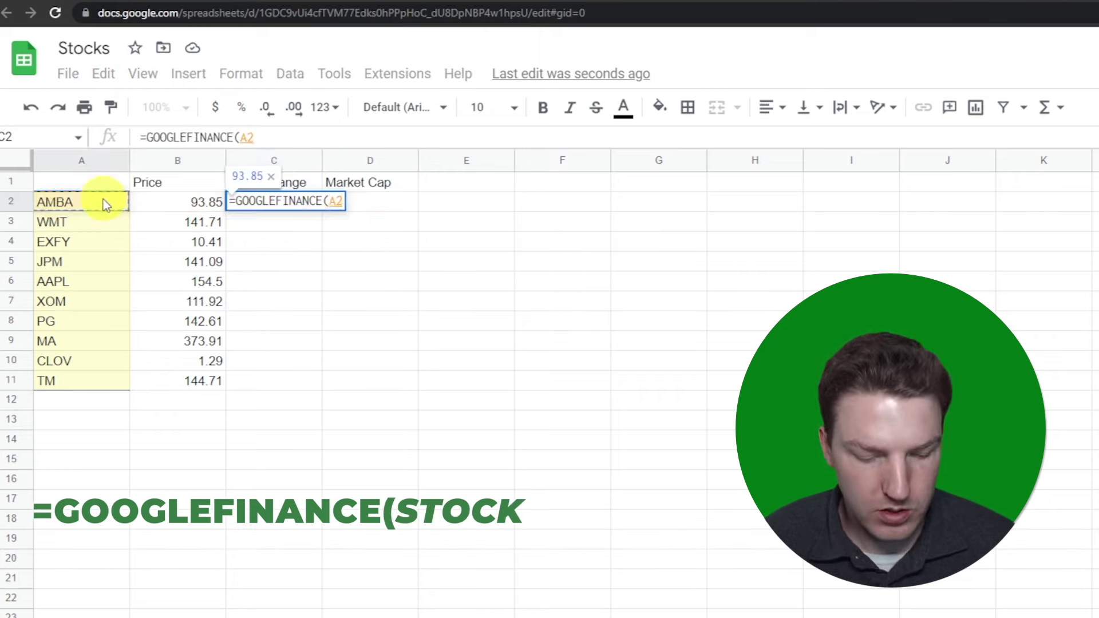
text(,)
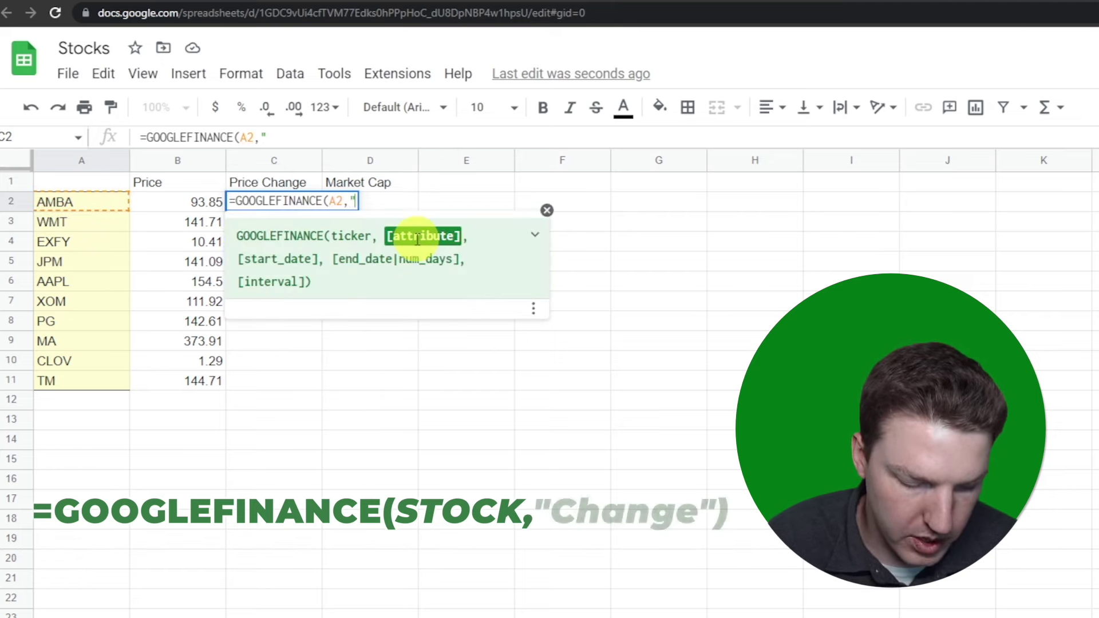
text("Change")
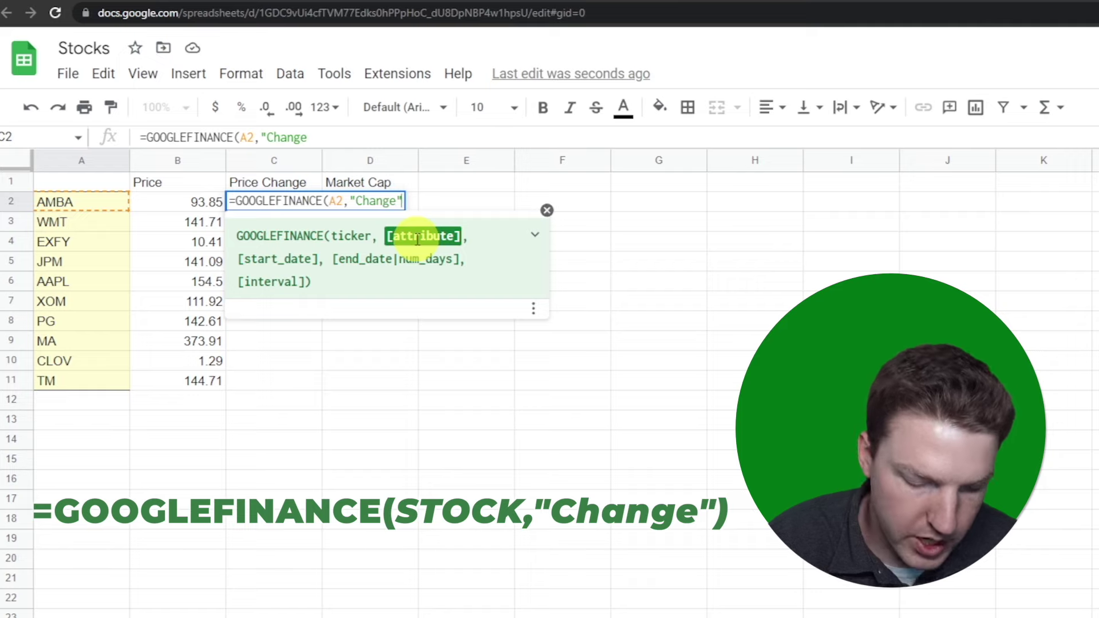
text())
key(Return)
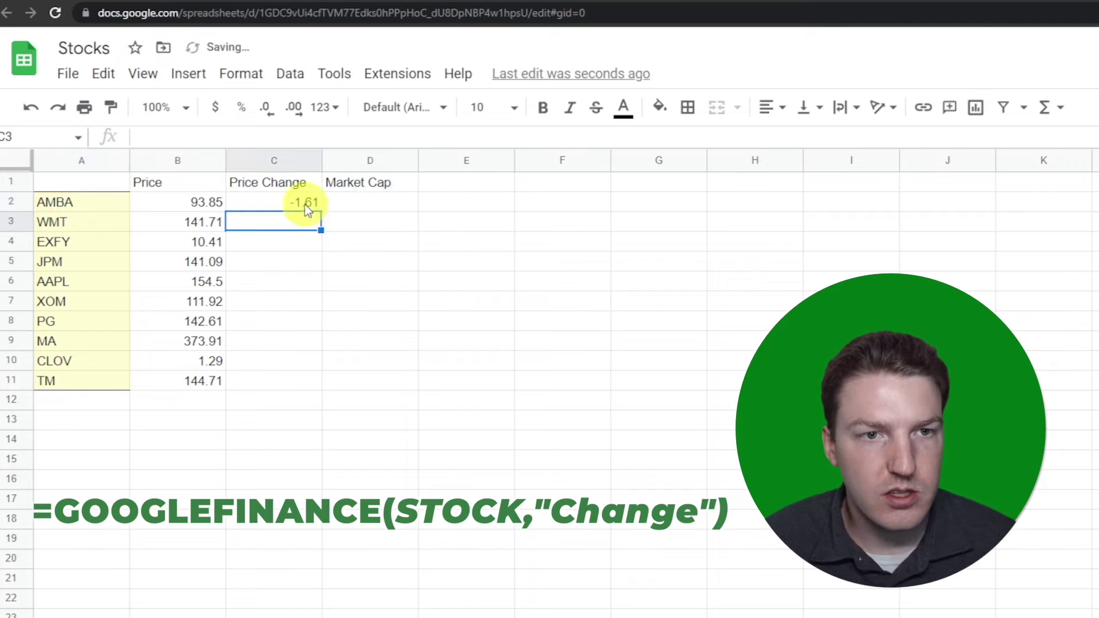
Fill the price change formula from C2 down to C11 and select cell D2 under Market Cap.
click(306, 205)
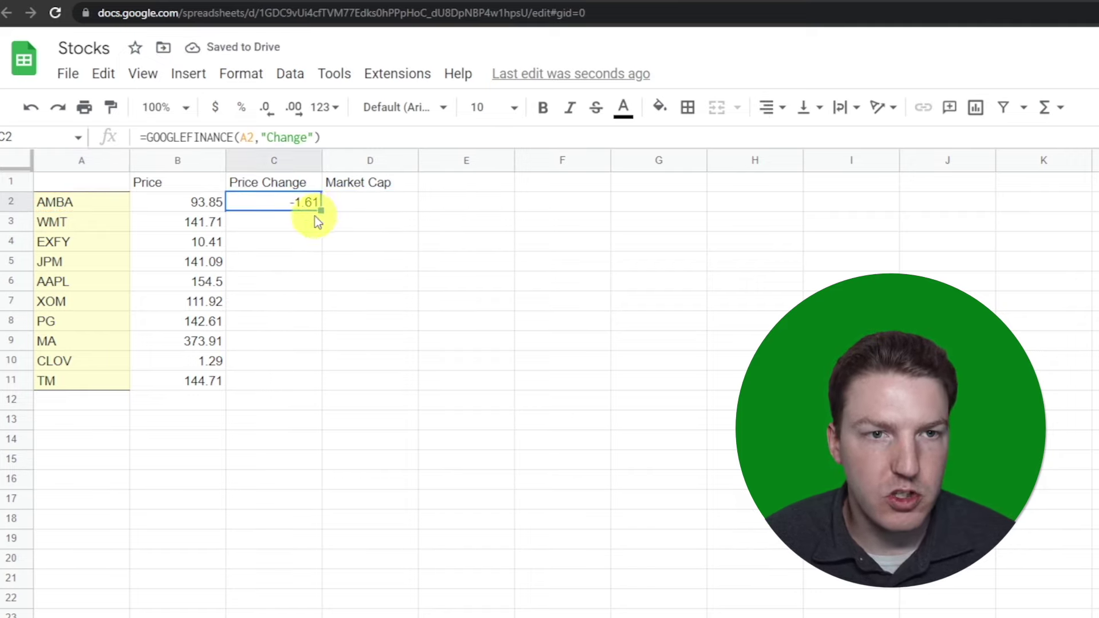
double_click(320, 211)
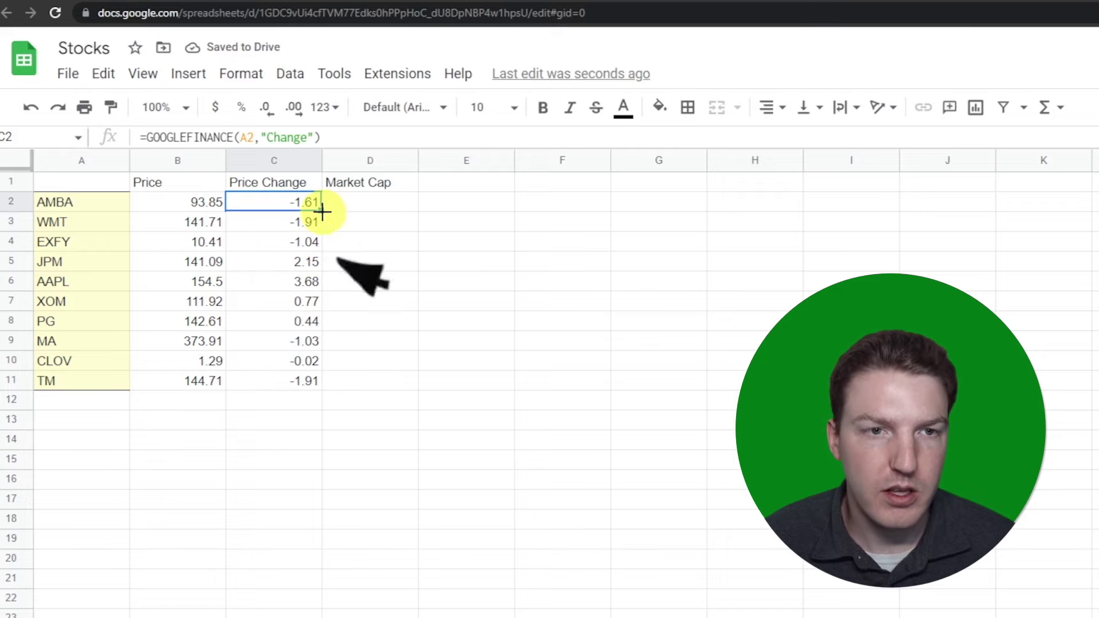
click(349, 204)
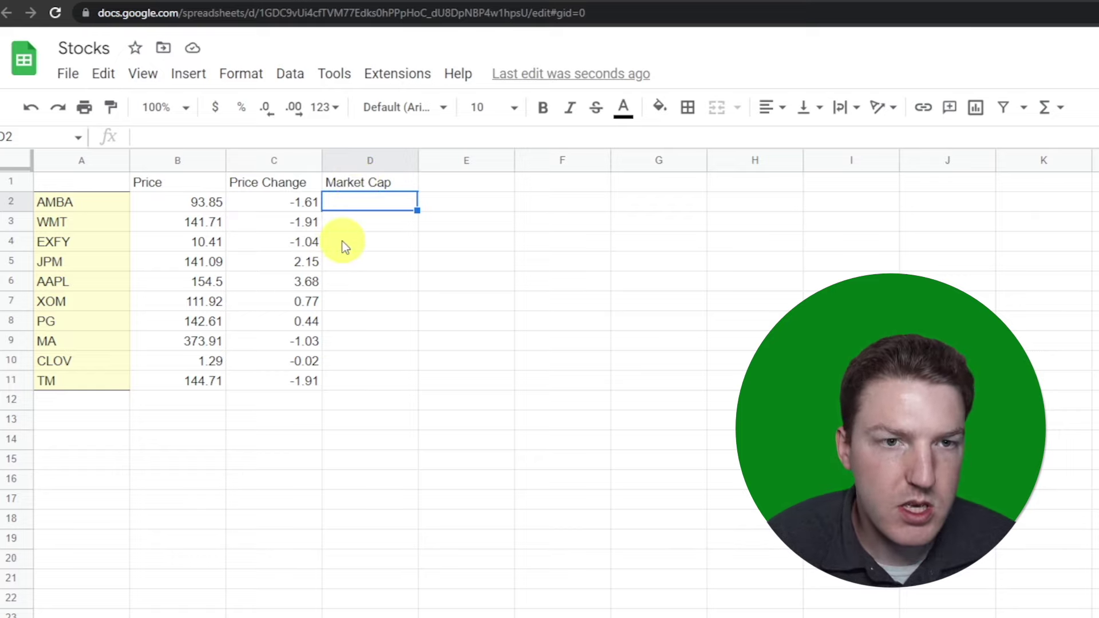
Enter the formula =GOOGLEFINANCE(A2,"MarketCap") in cell D2 to fetch the AMBA market cap.
text(=goo)
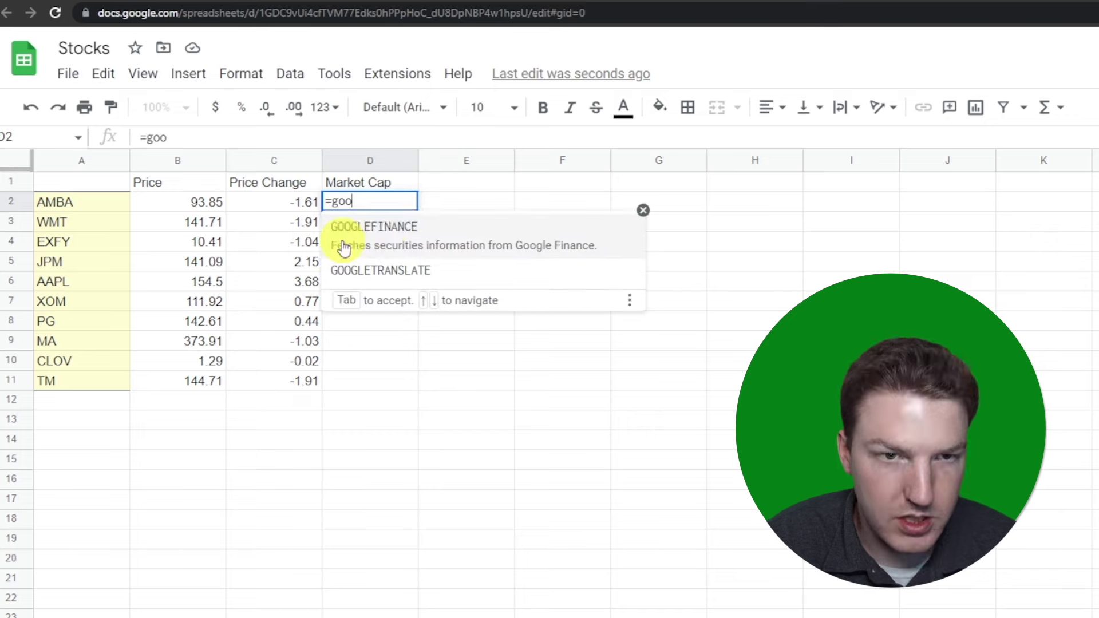
key(Tab)
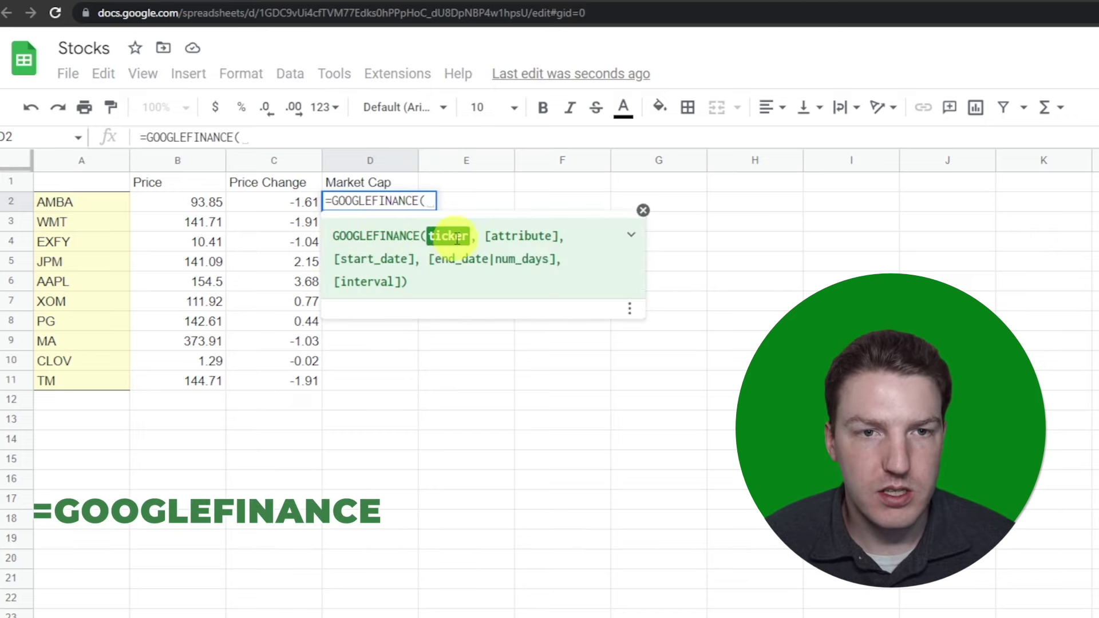
click(115, 203)
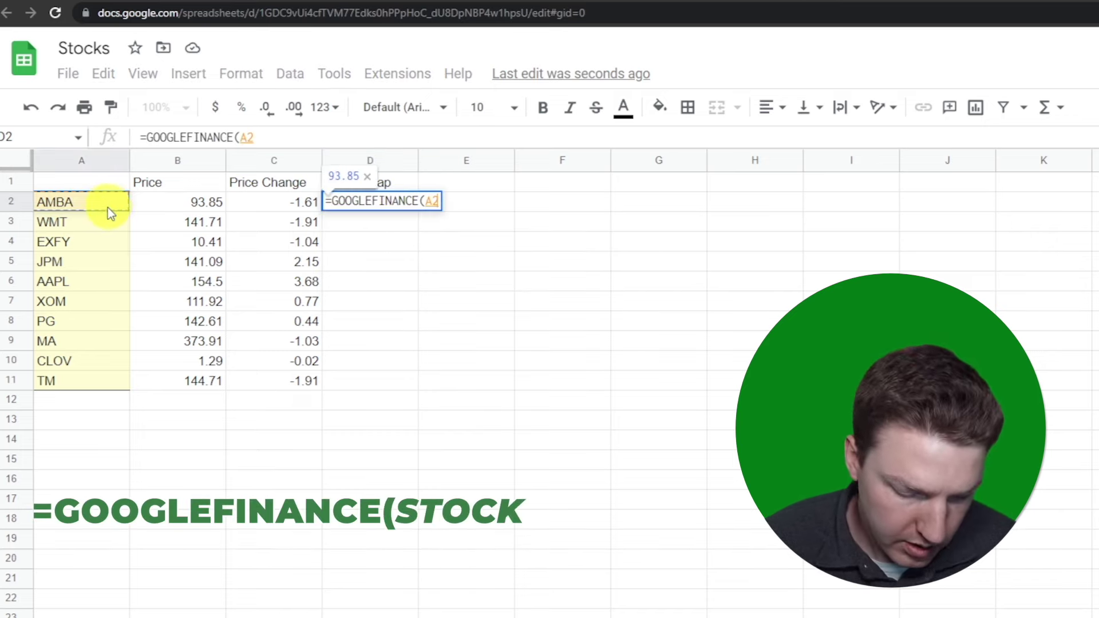
text(,)
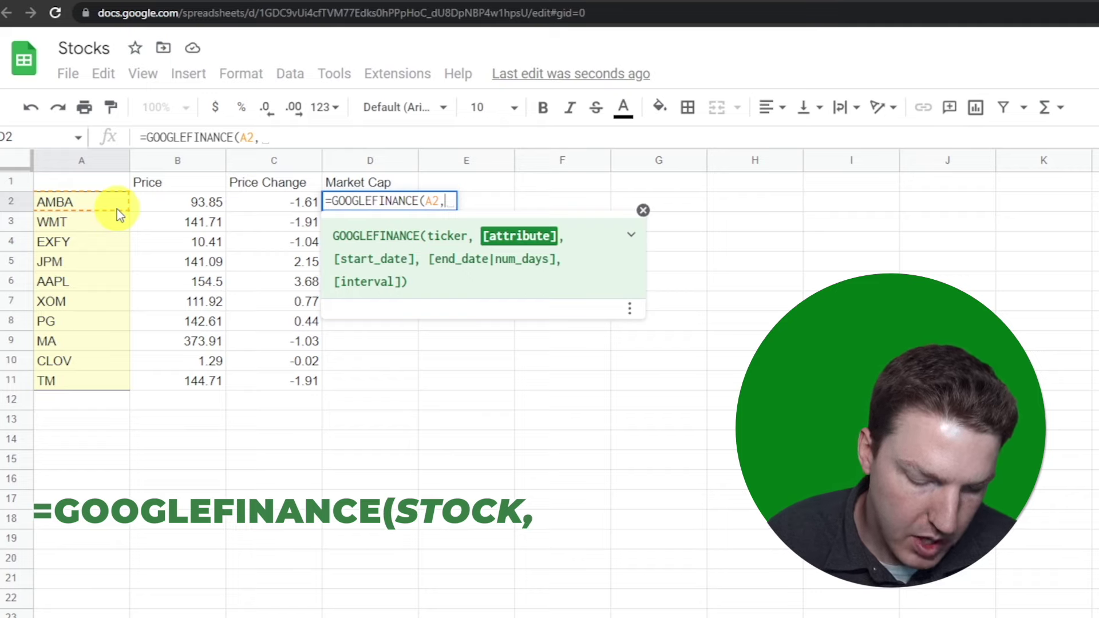
text(")
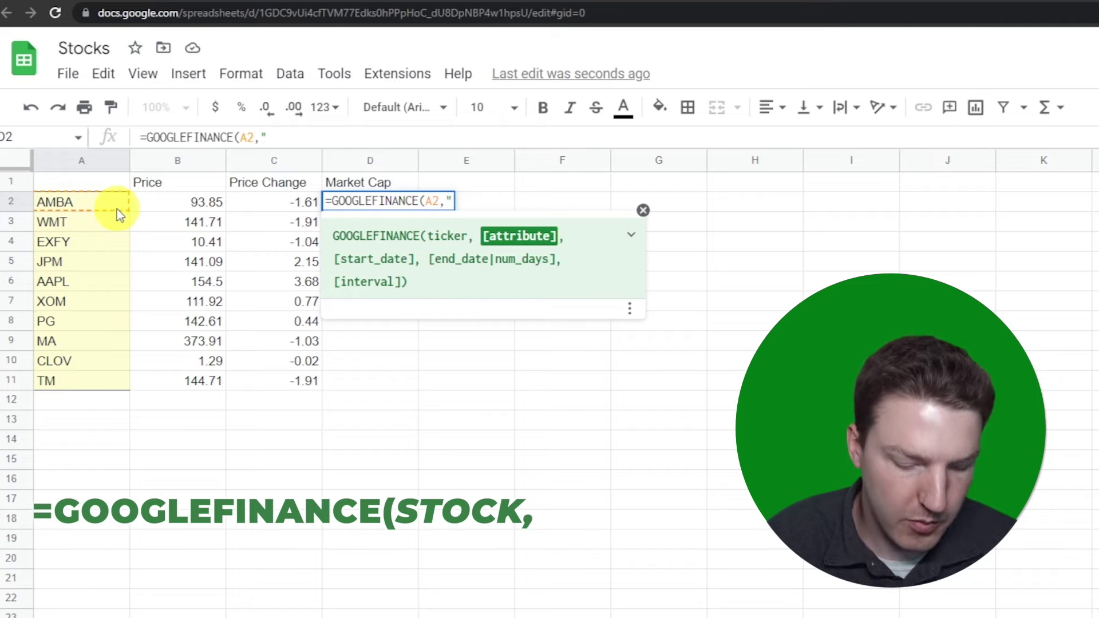
text(Market)
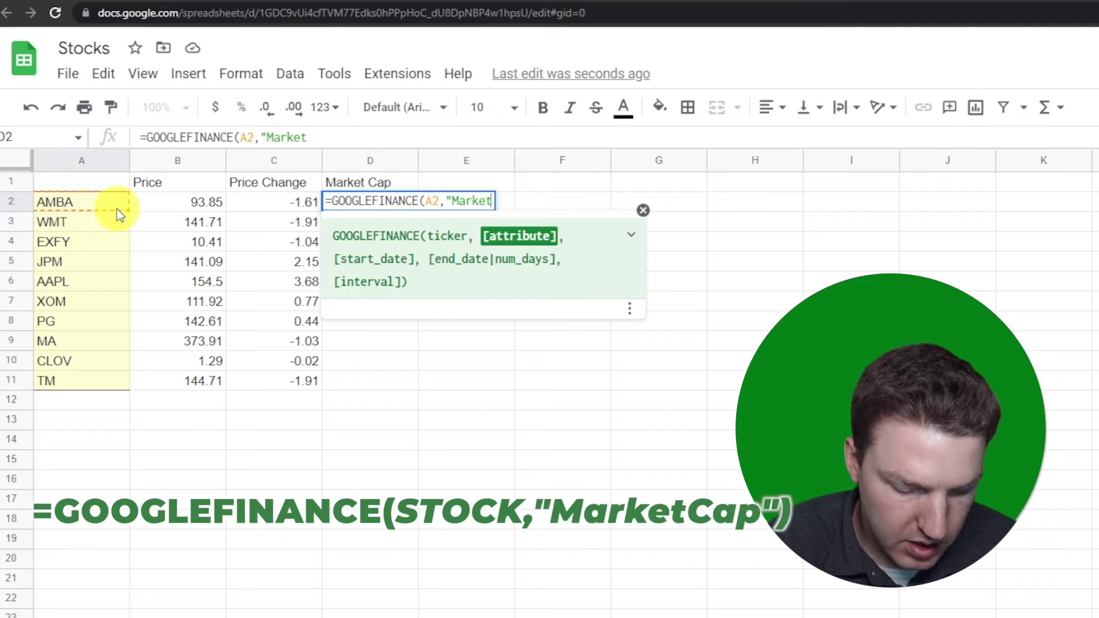
text(Cap"))
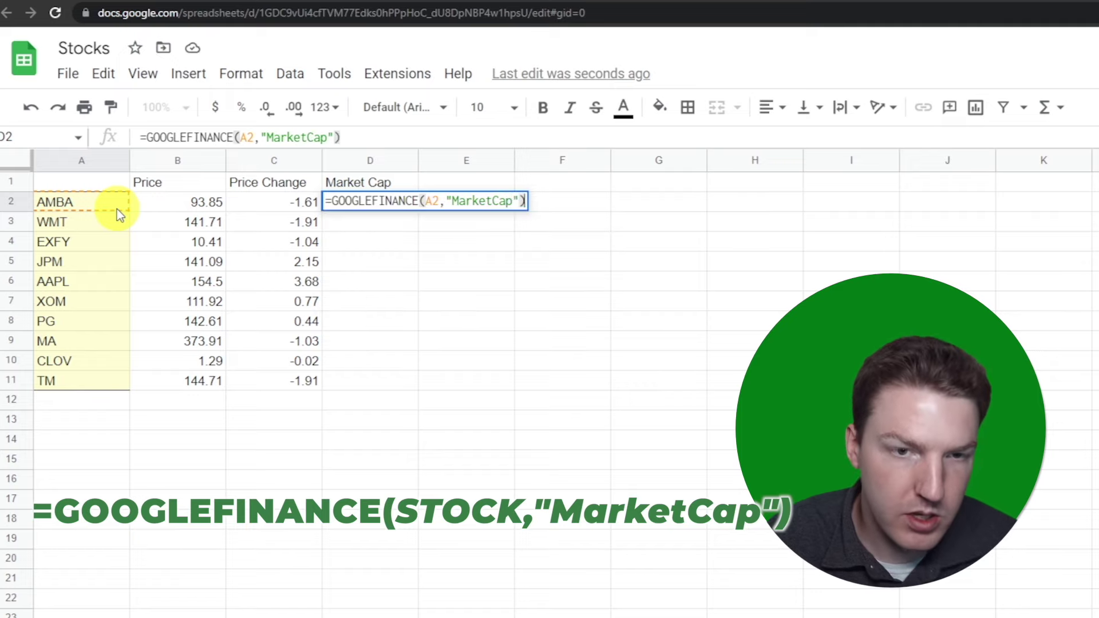
key(Return)
Fill the market cap formula from D2 down to D11 for all the listed stocks.
click(382, 205)
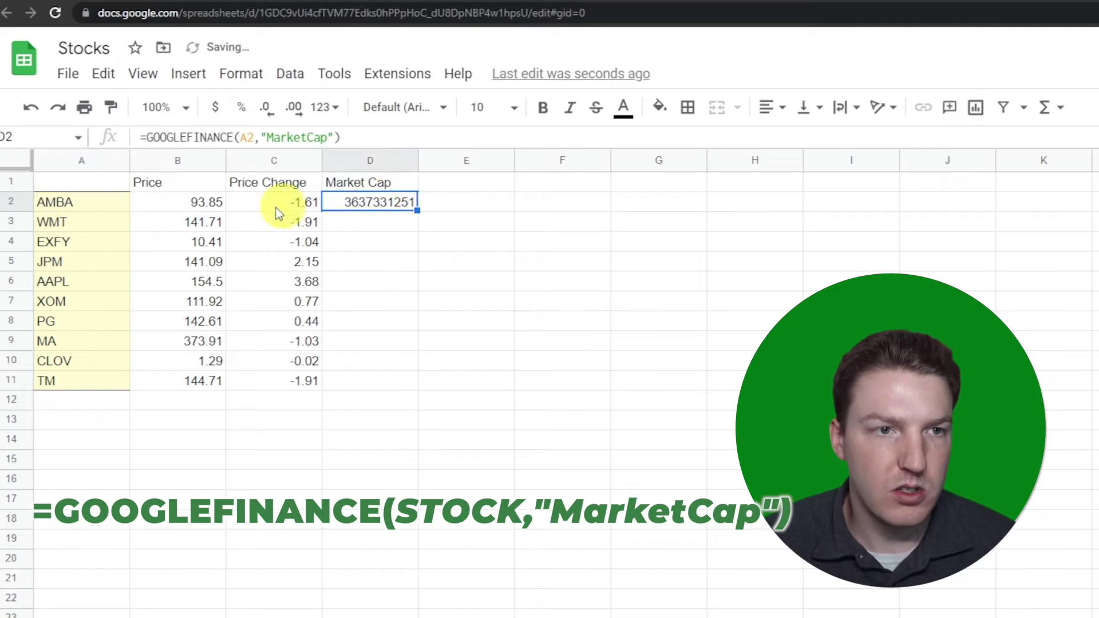
click(67, 204)
click(400, 209)
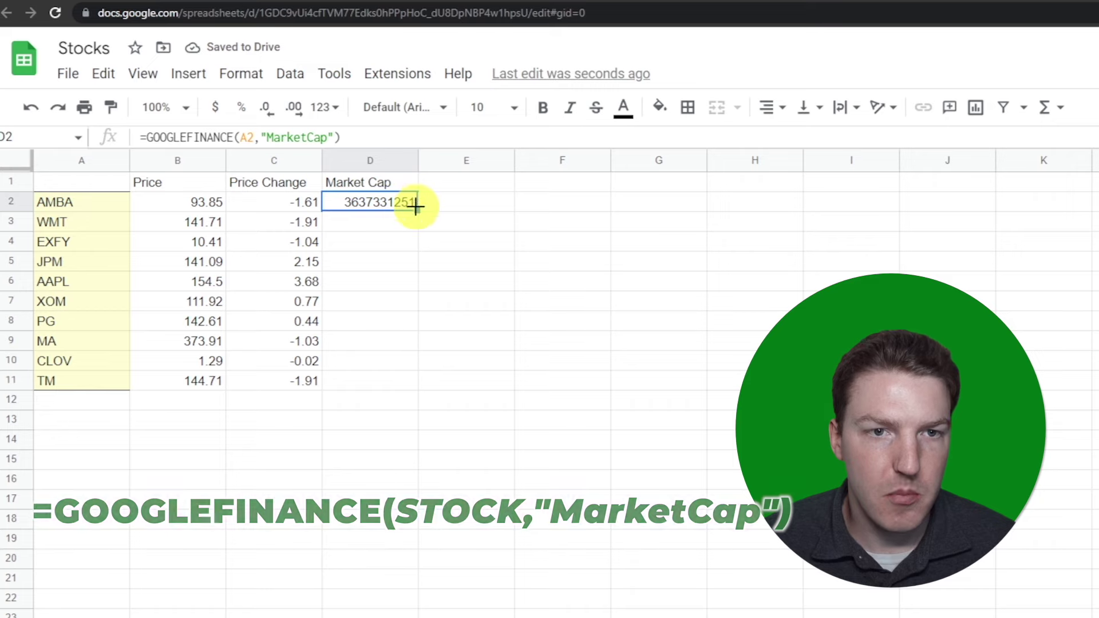
double_click(418, 210)
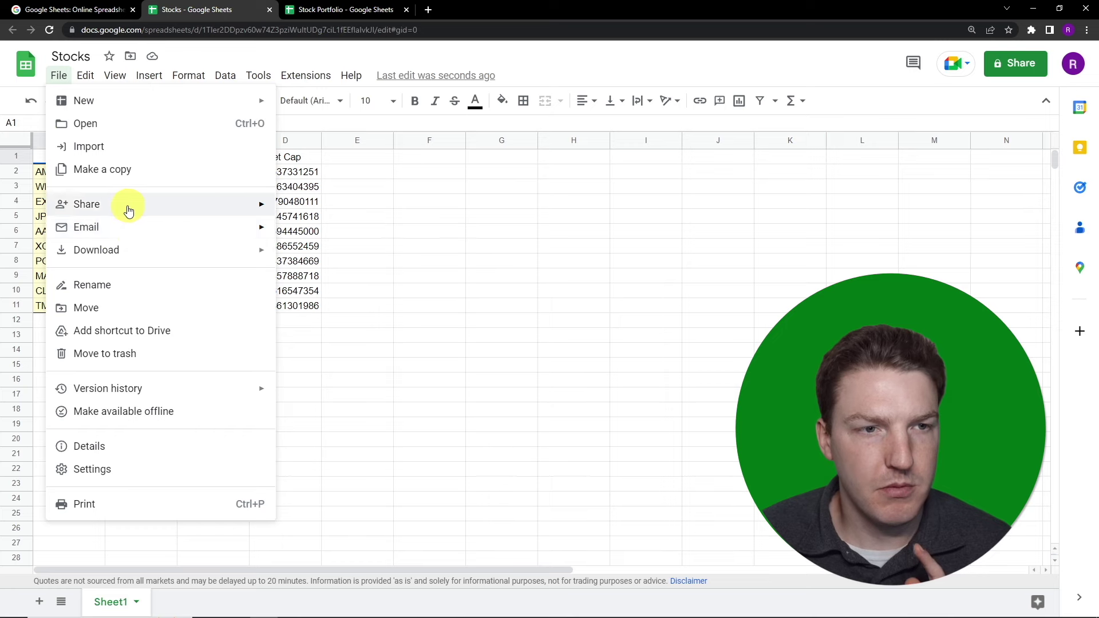
Publish the entire Stocks document to the web as Microsoft Excel (.xlsx) and copy the published link.
mouse_move(210, 212)
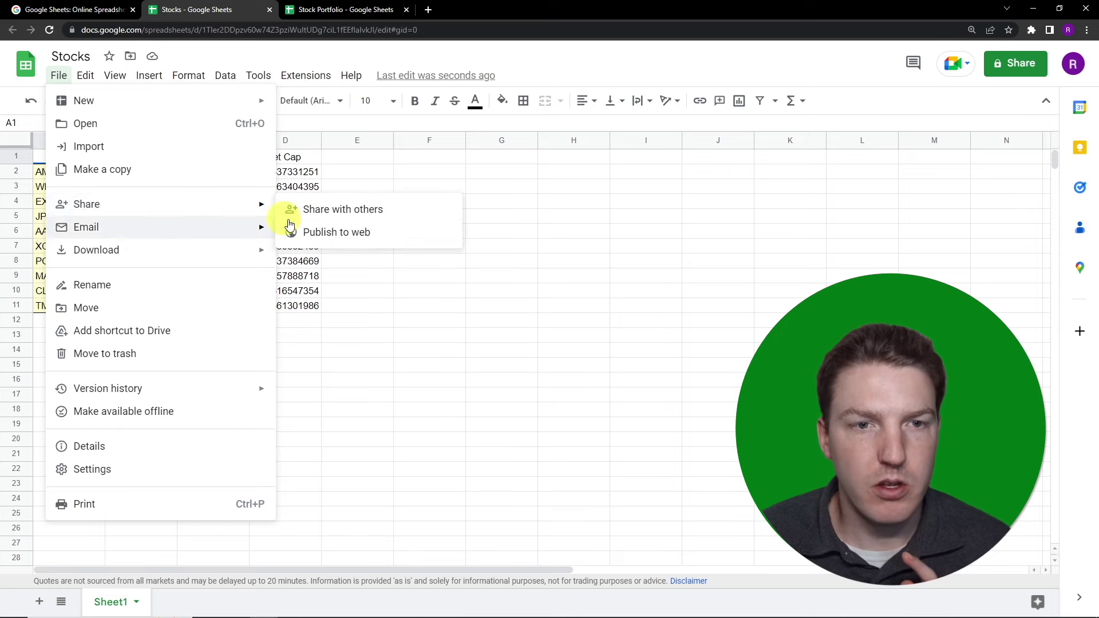
click(330, 231)
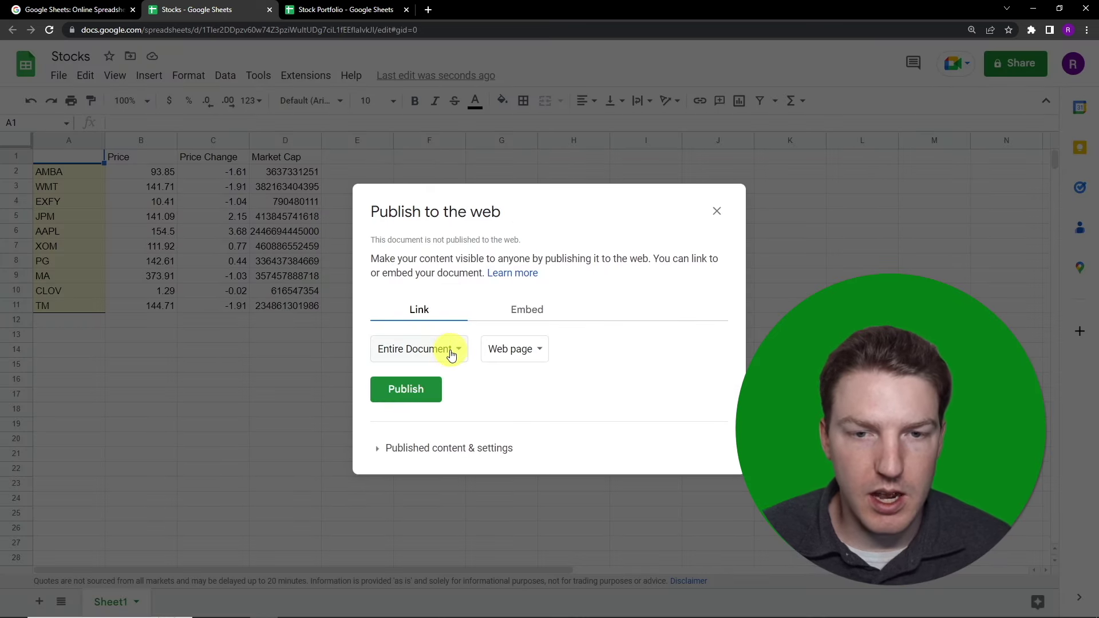
click(504, 350)
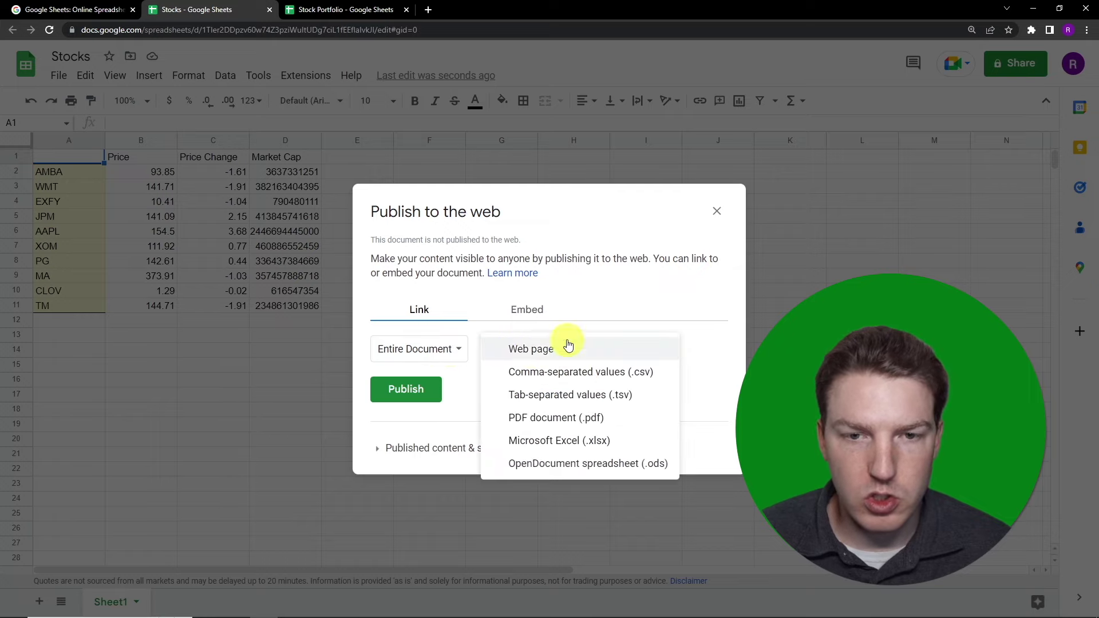
click(543, 351)
click(539, 352)
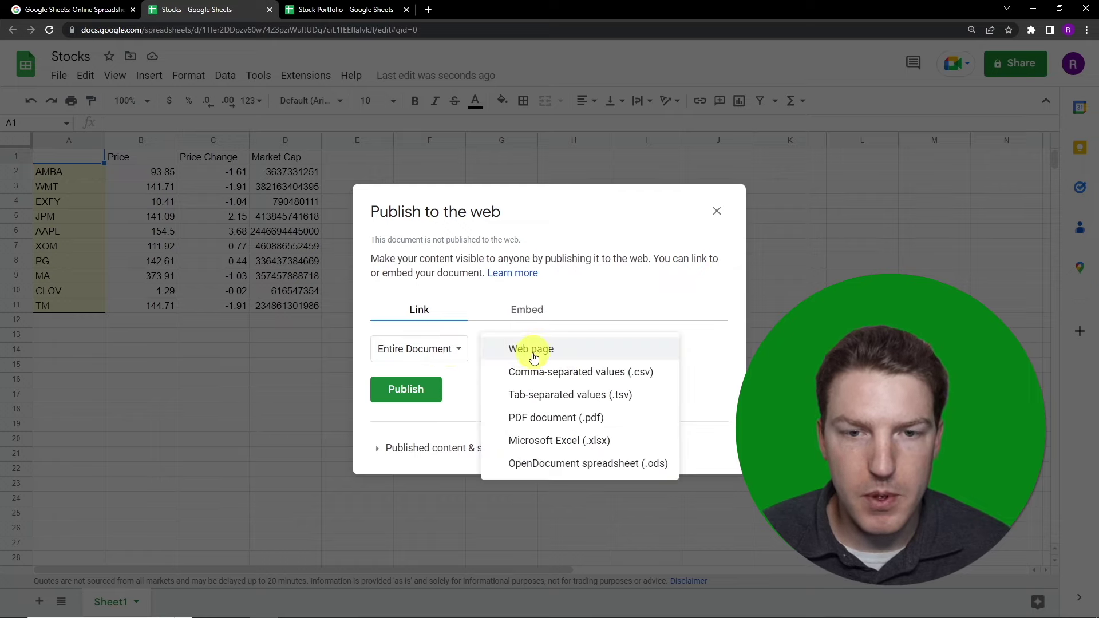
click(543, 444)
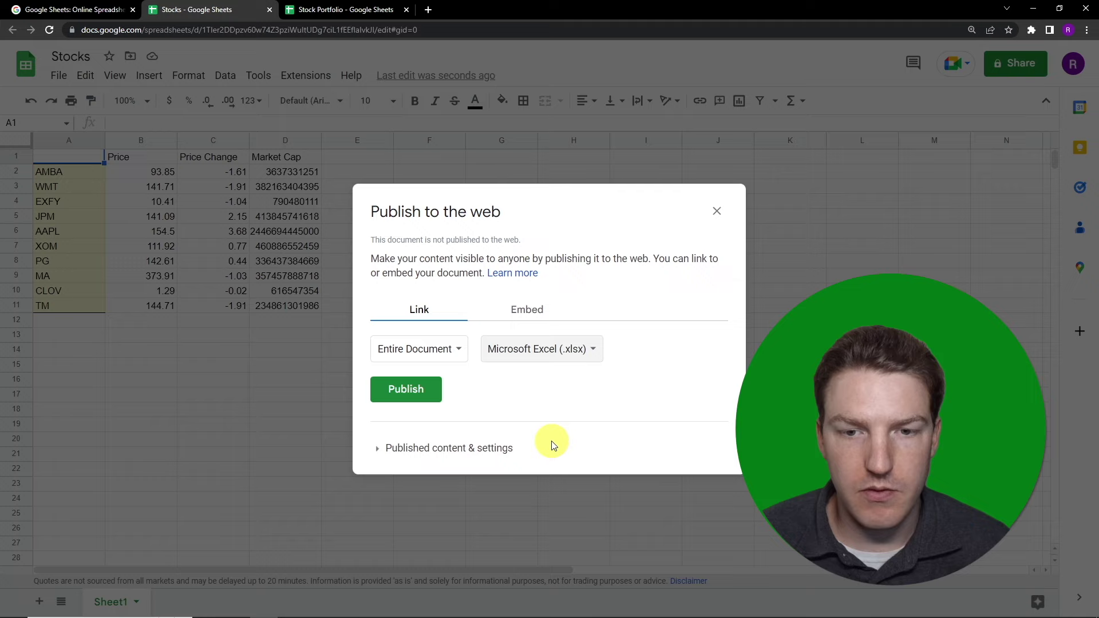
click(413, 394)
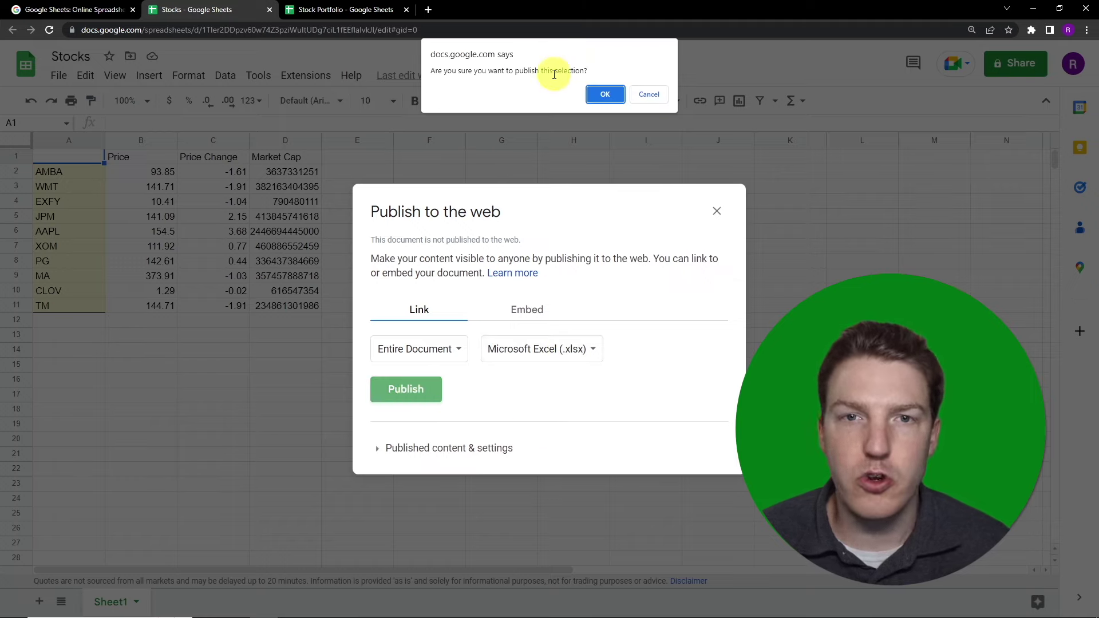
click(599, 95)
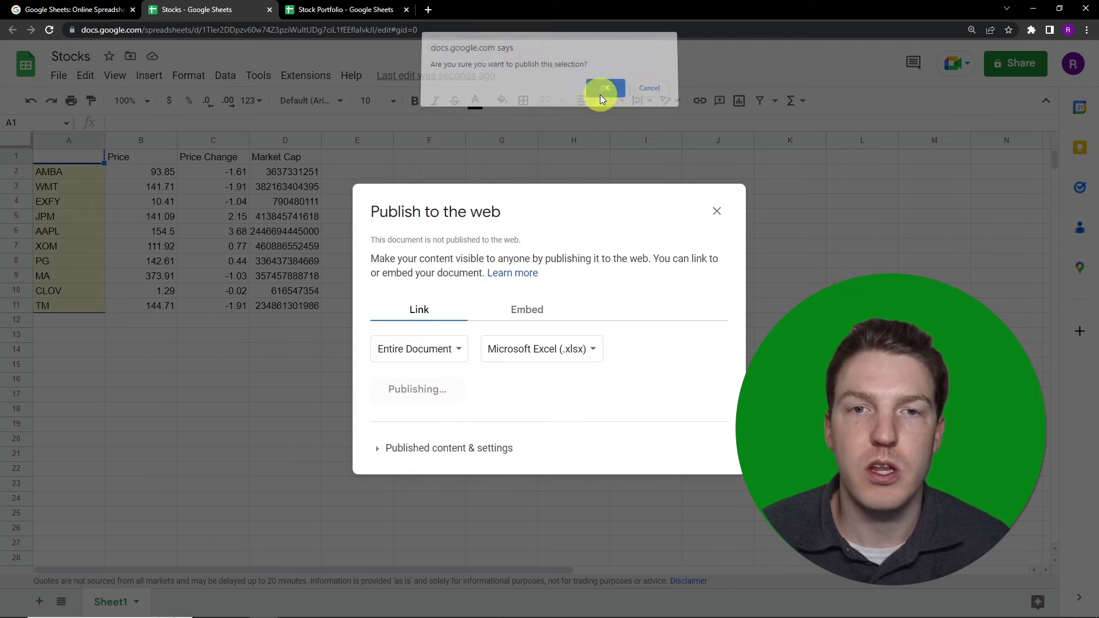
key(ctrl+c)
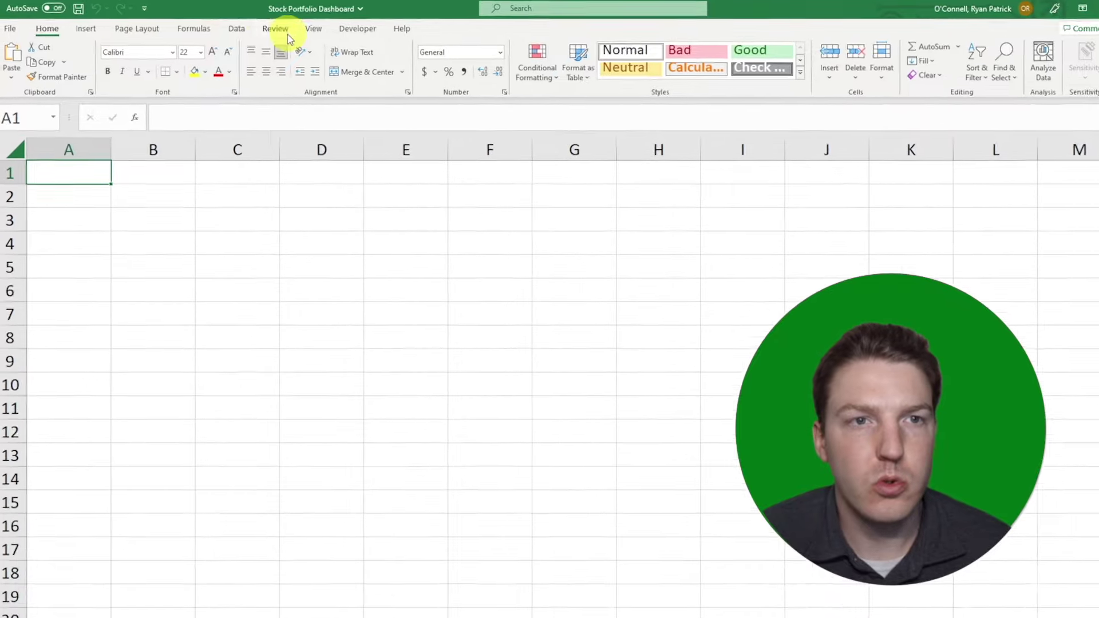
In Excel's Stock Portfolio Dashboard workbook, import data from the web using the copied link and load Sheet1.
click(237, 31)
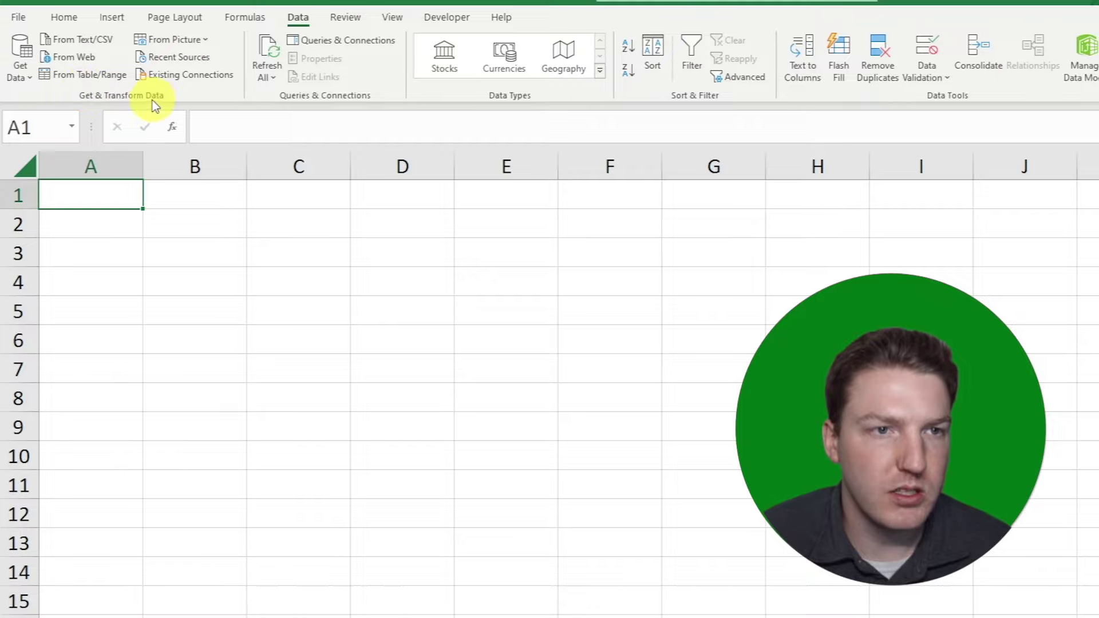
click(70, 58)
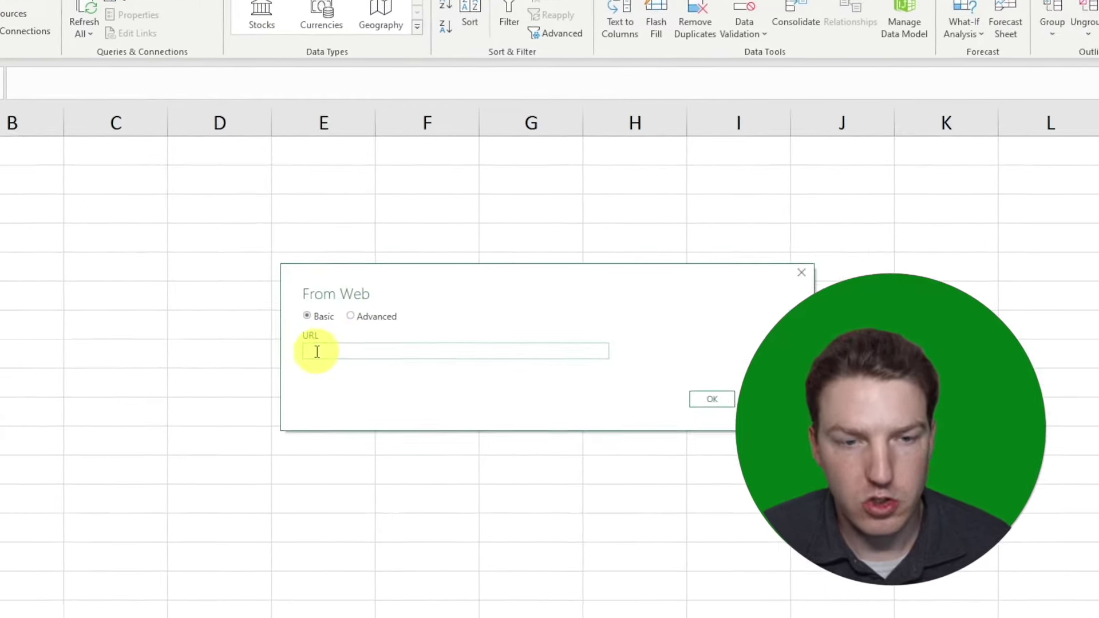
key(ctrl+v)
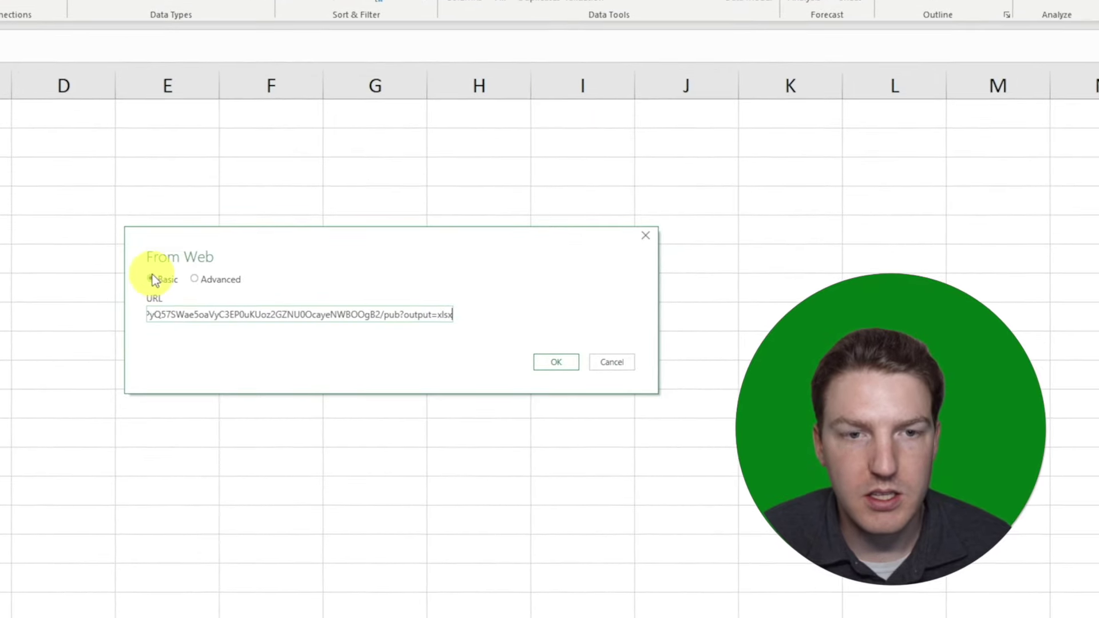
drag(241, 326, 71, 313)
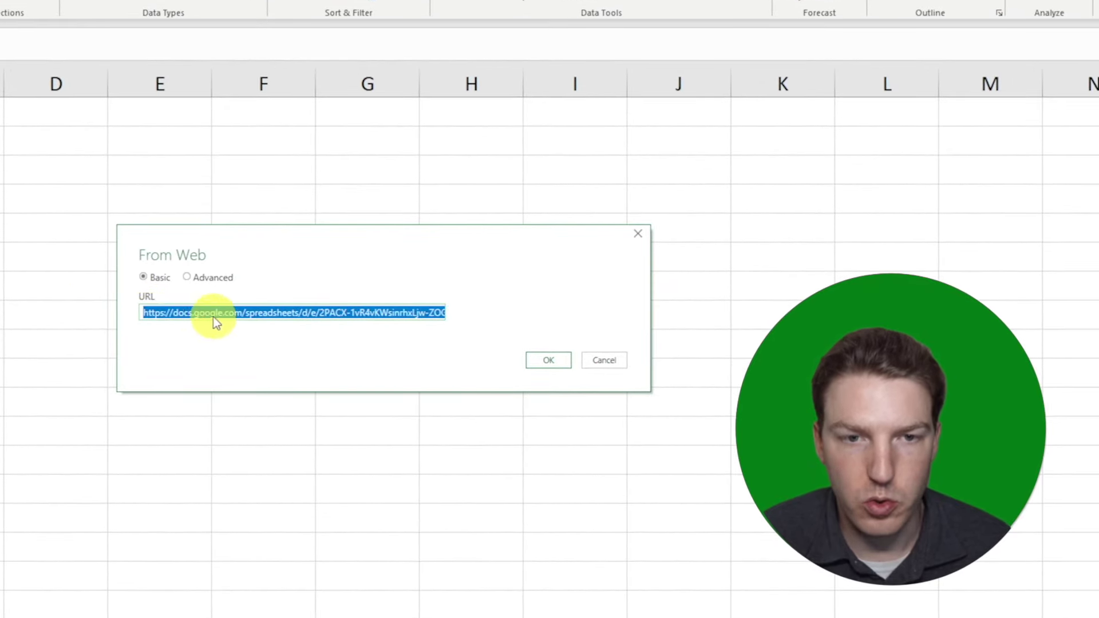
click(151, 278)
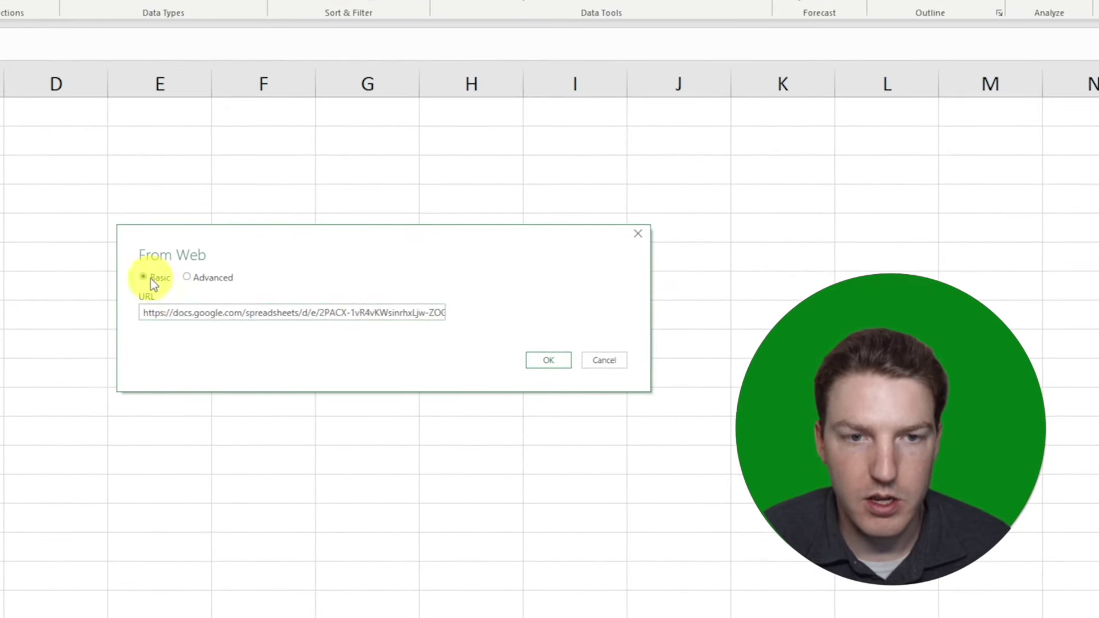
click(547, 359)
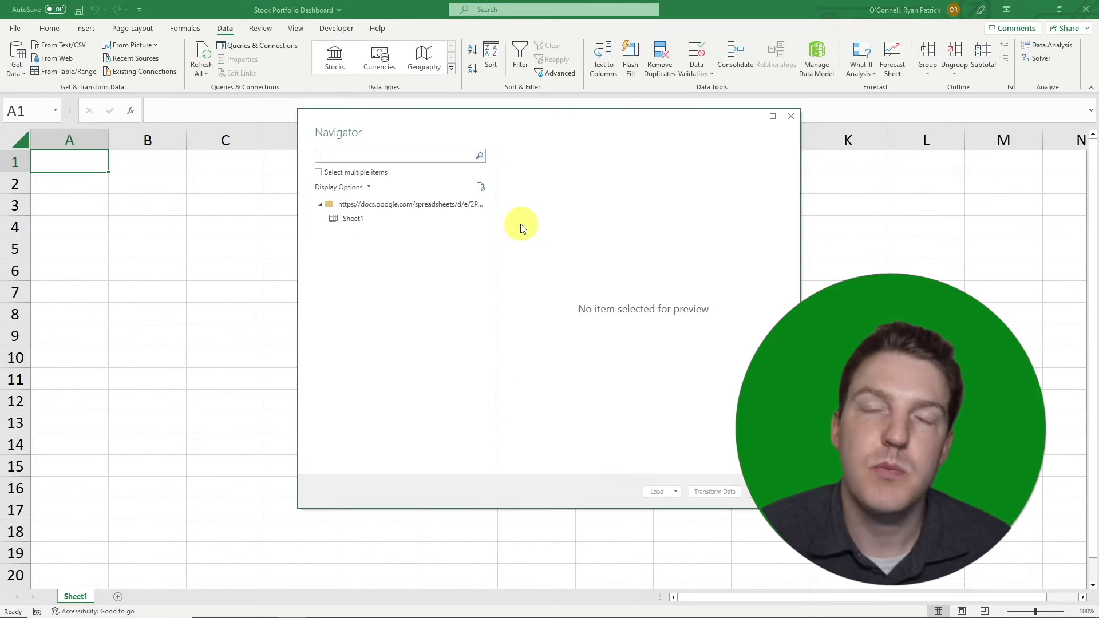
click(349, 221)
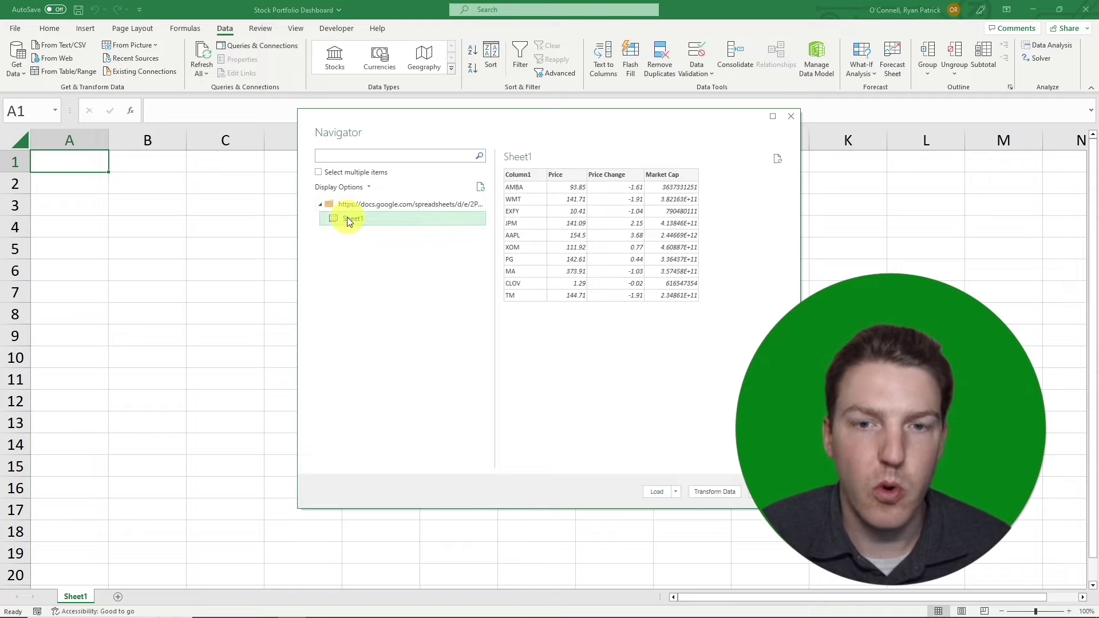
click(658, 492)
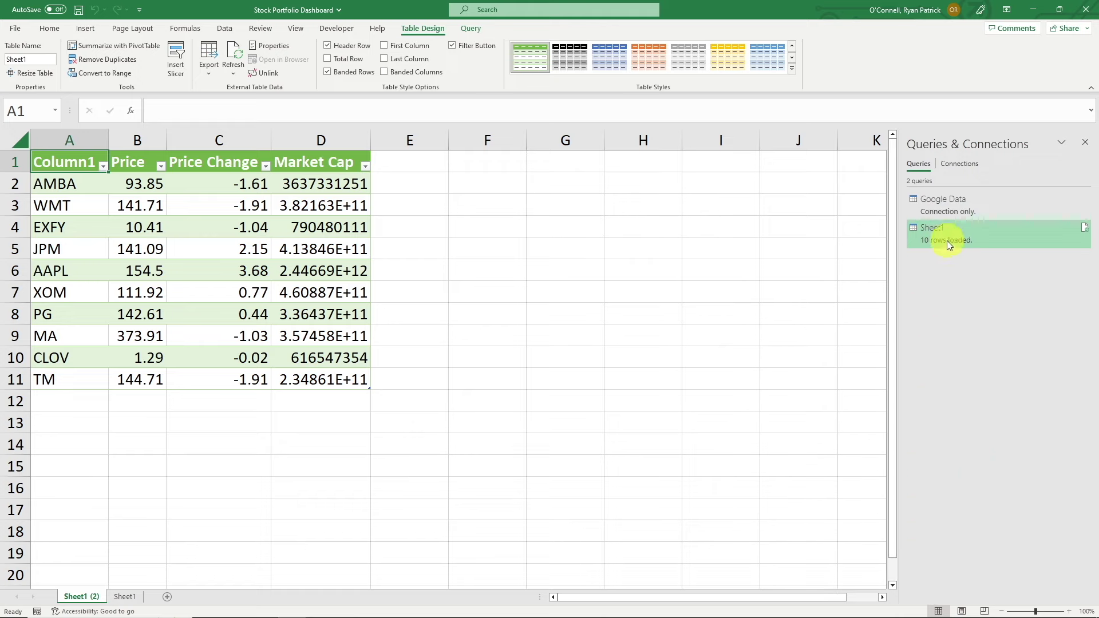
Set the Sheet1 query properties to refresh every 1 minute and to refresh data when opening the file.
mouse_move(947, 238)
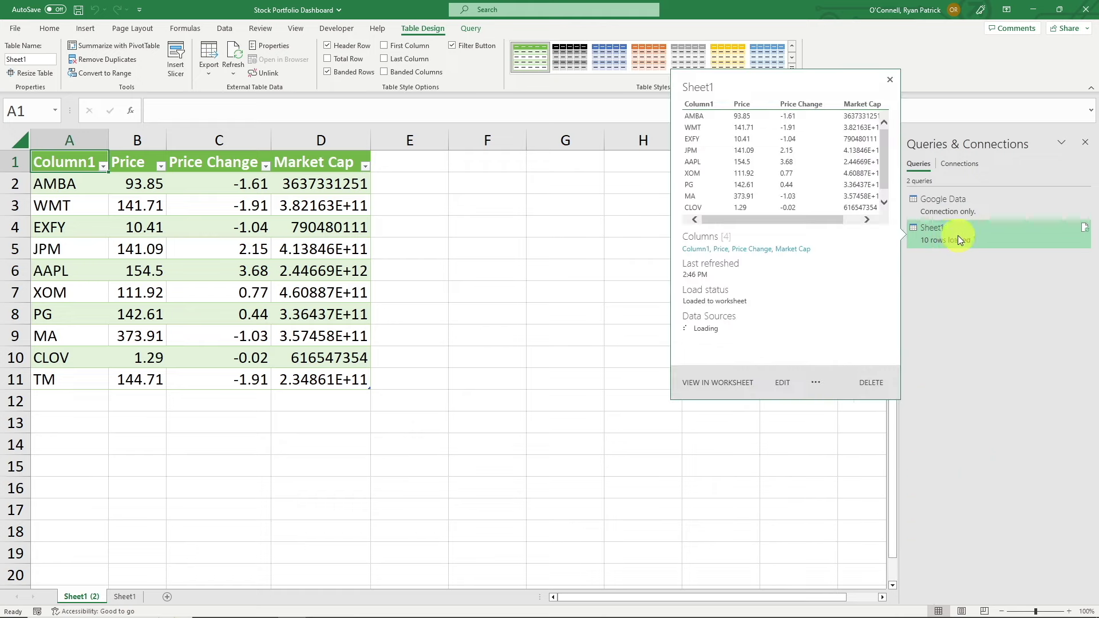
click(817, 382)
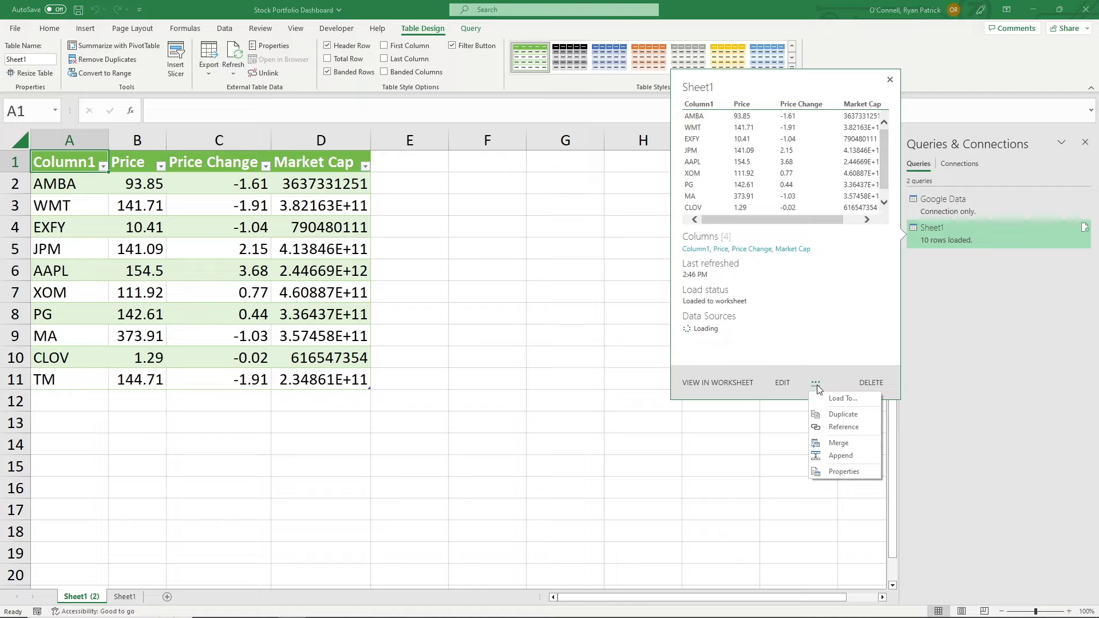
click(845, 473)
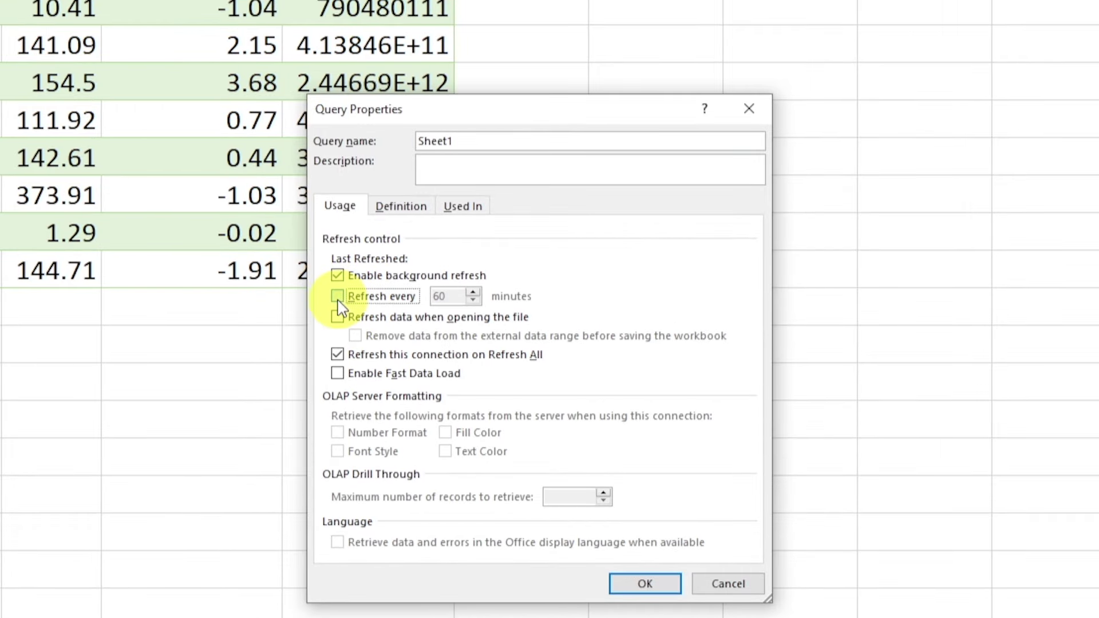
click(432, 299)
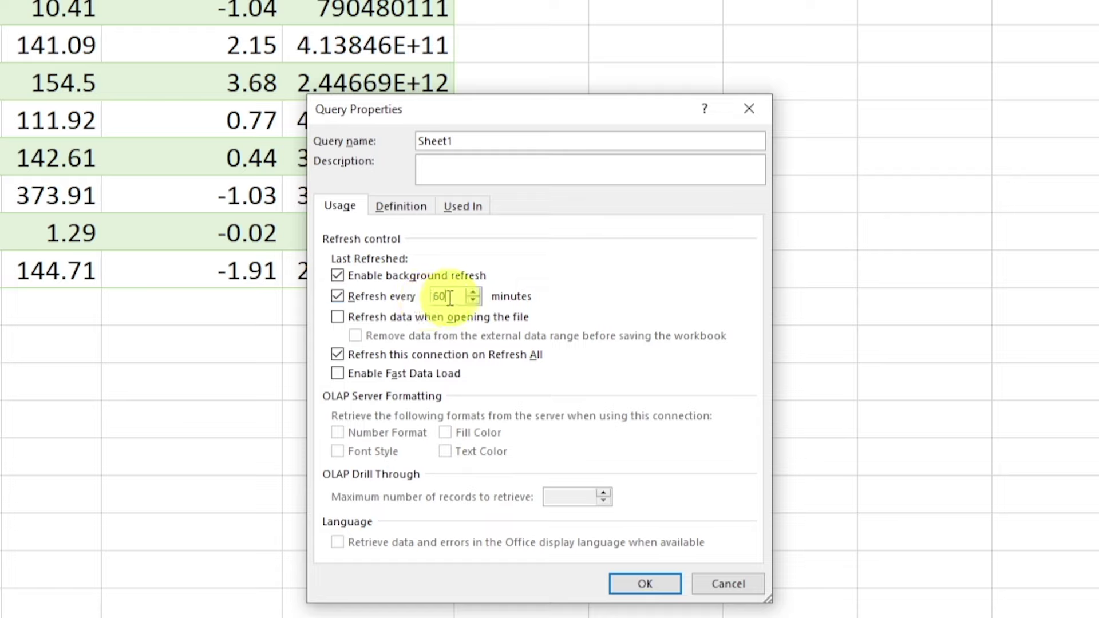
double_click(450, 297)
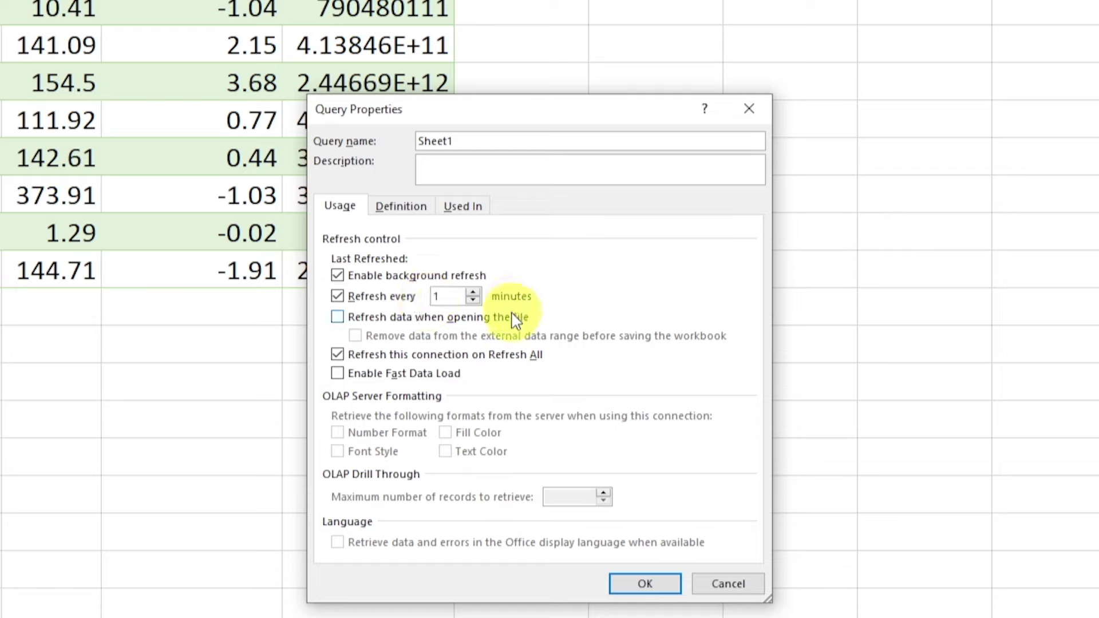
click(340, 319)
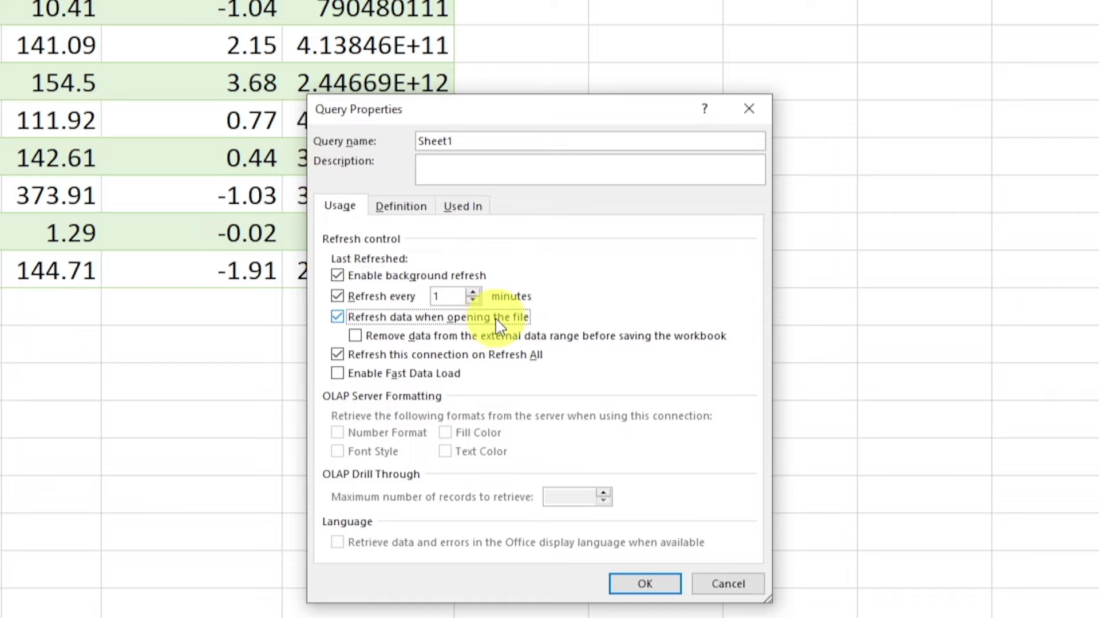
click(664, 589)
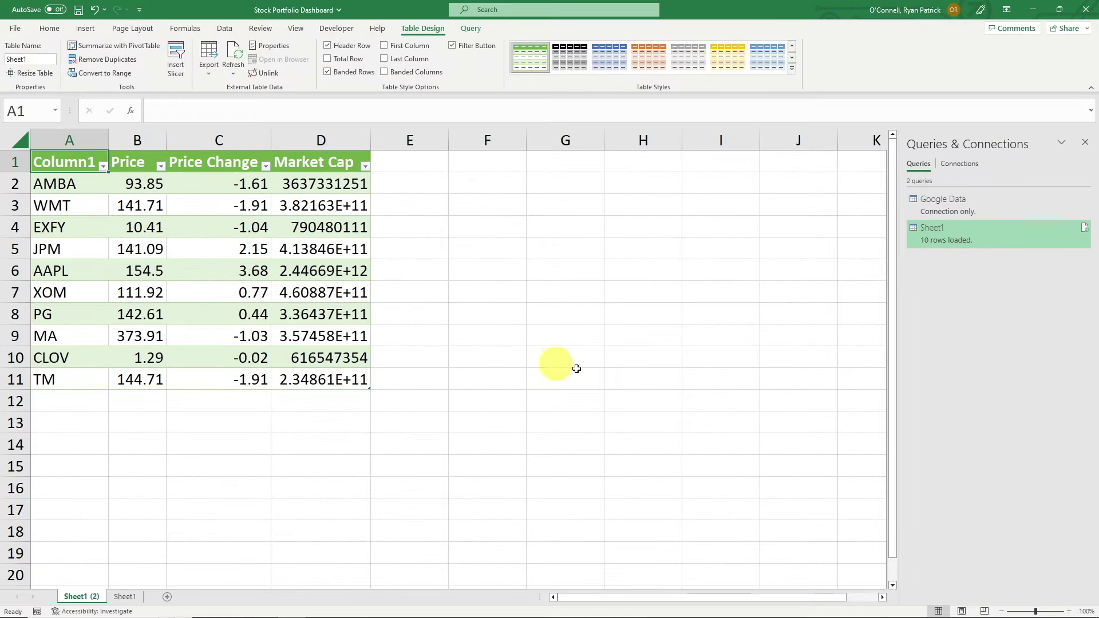
Open the Sheet1 query for editing and rename it as Google Stocks.
mouse_move(984, 244)
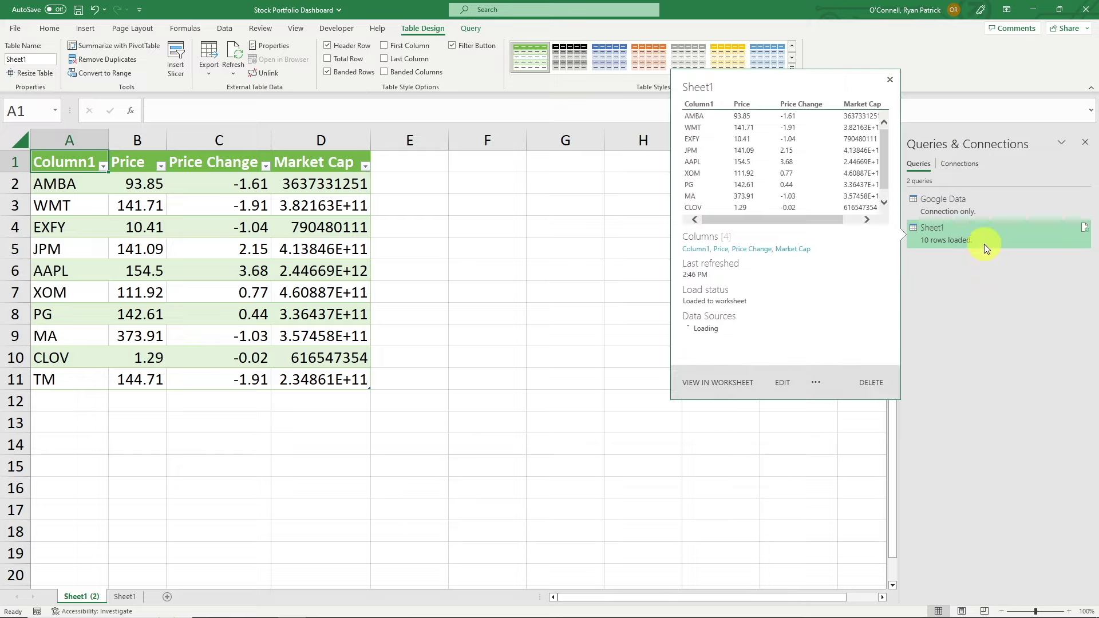
click(781, 382)
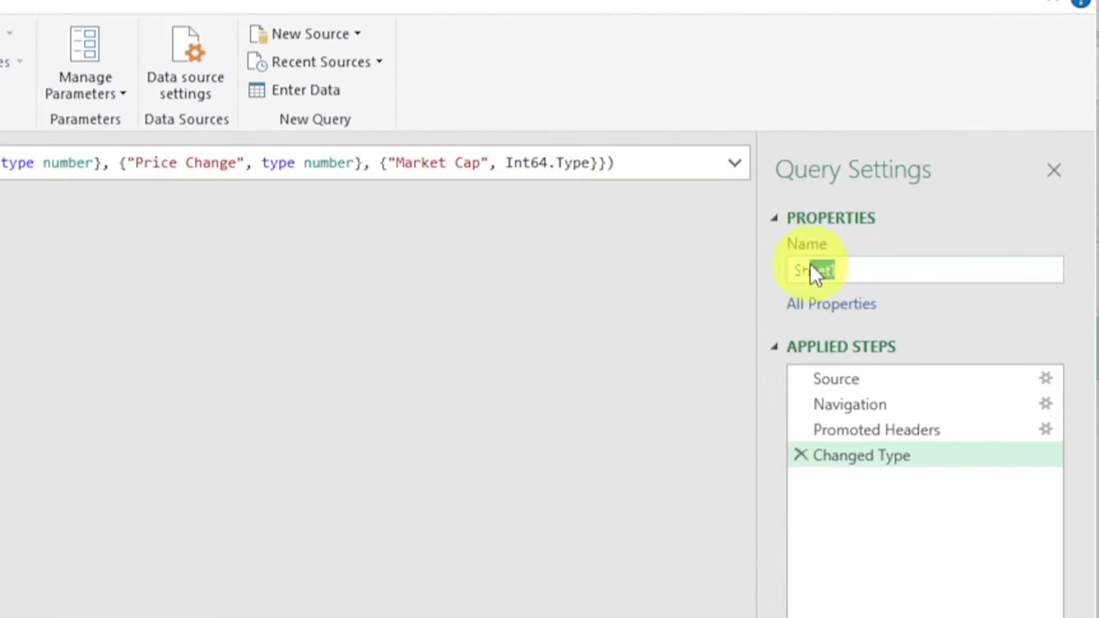
drag(811, 265, 768, 269)
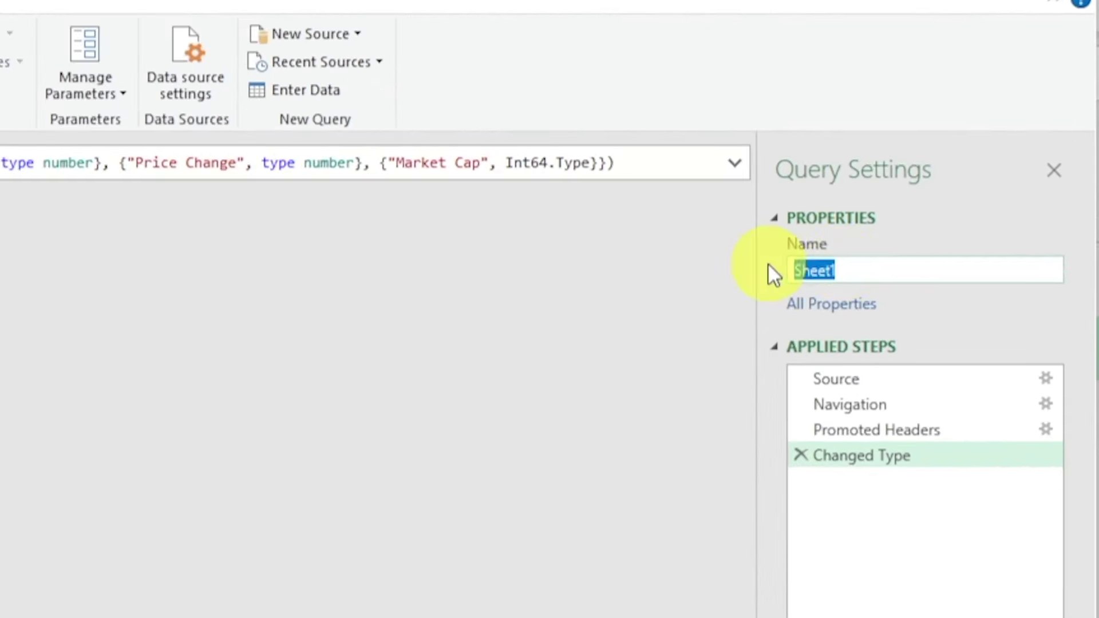
text(Google Sto)
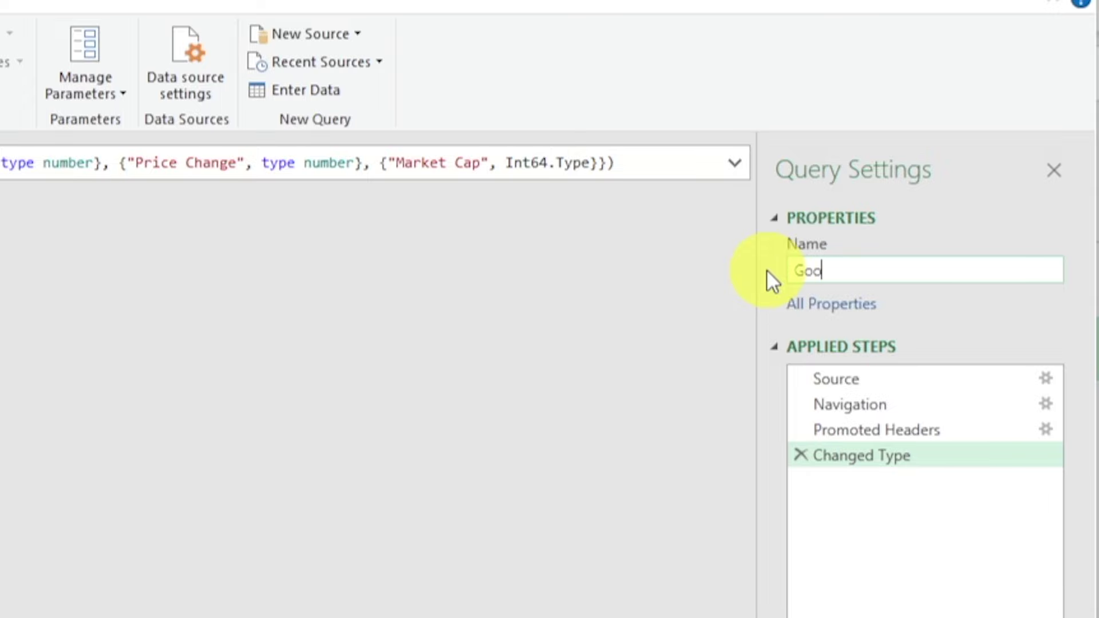
text(cks)
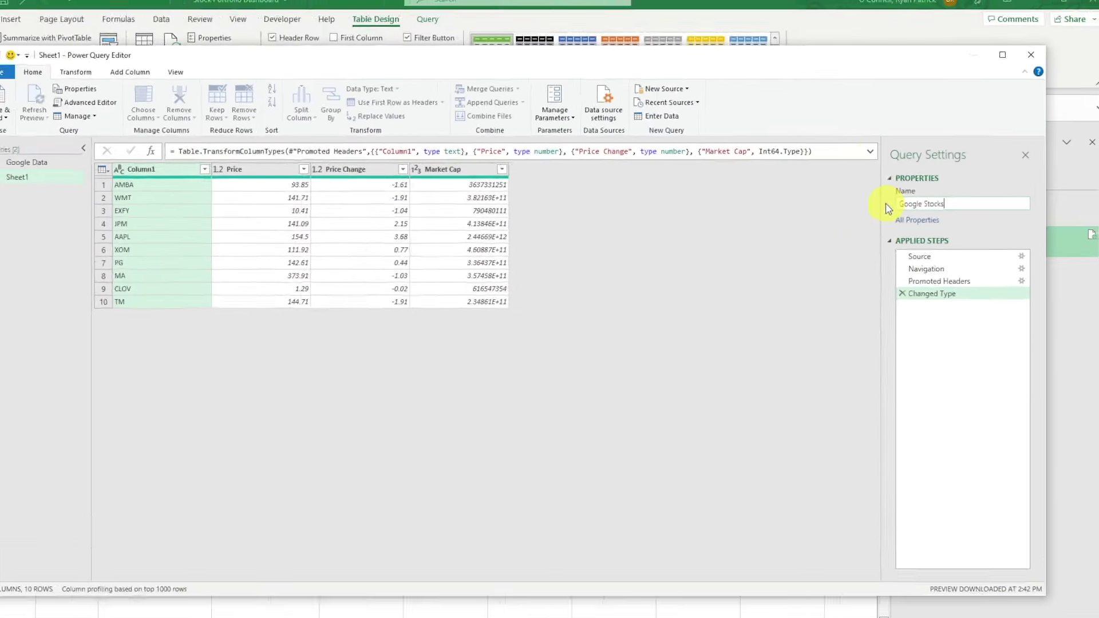
click(73, 101)
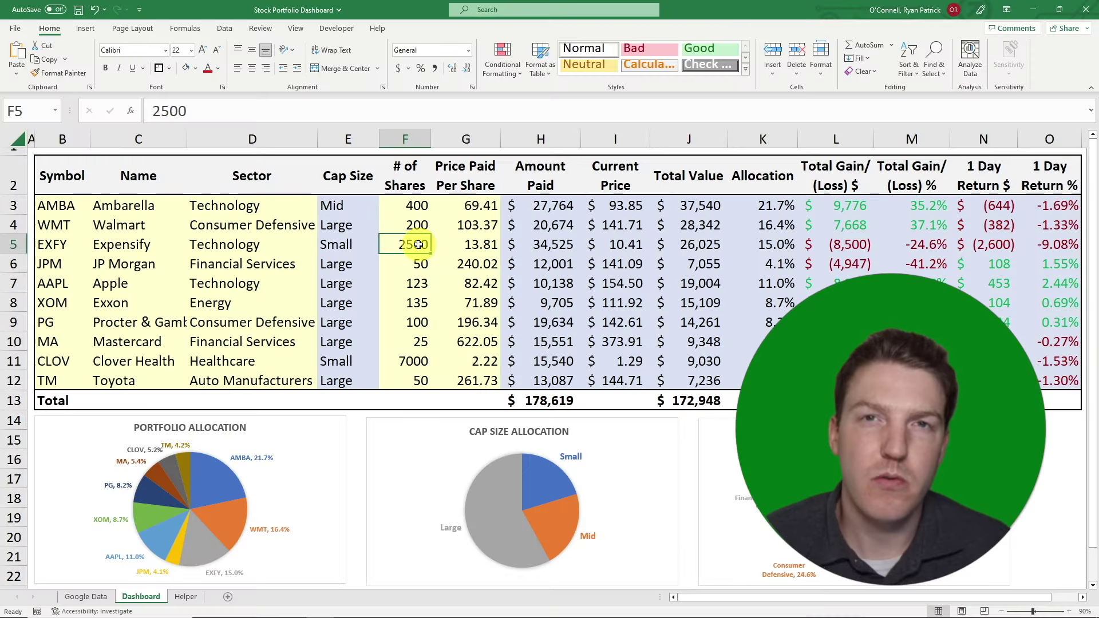
Set Expensify's number of shares in F5 of the completed Dashboard sheet to 1500.
text(1500)
key(Return)
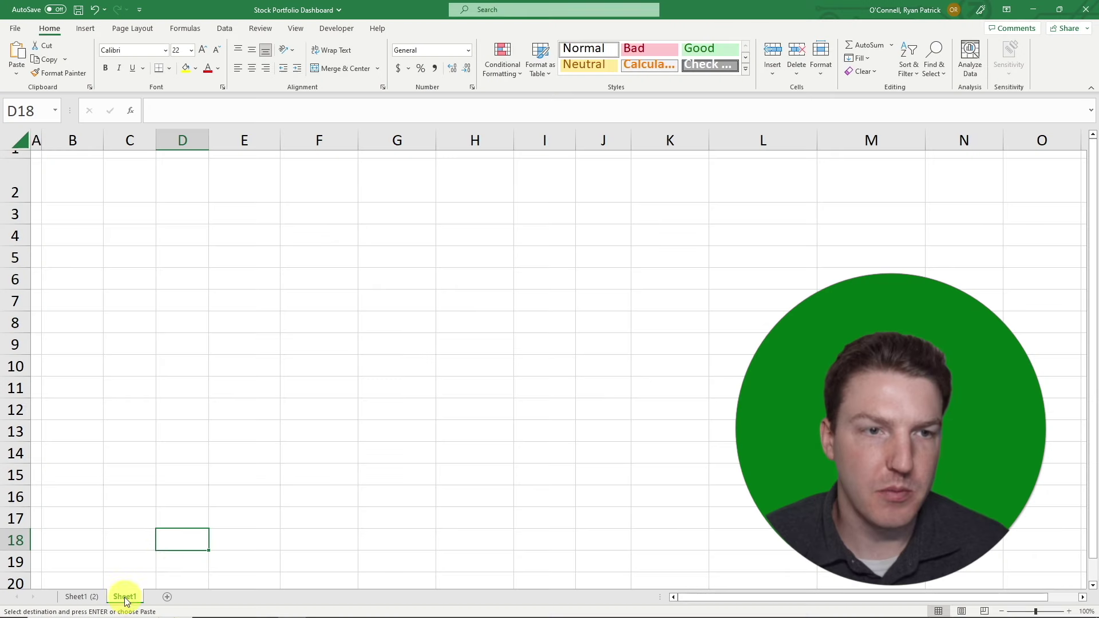
Paste the portfolio headers, Symbol through 1 Day Return %, into row 2 of Sheet1 starting at B2, and narrow column A slightly.
click(63, 183)
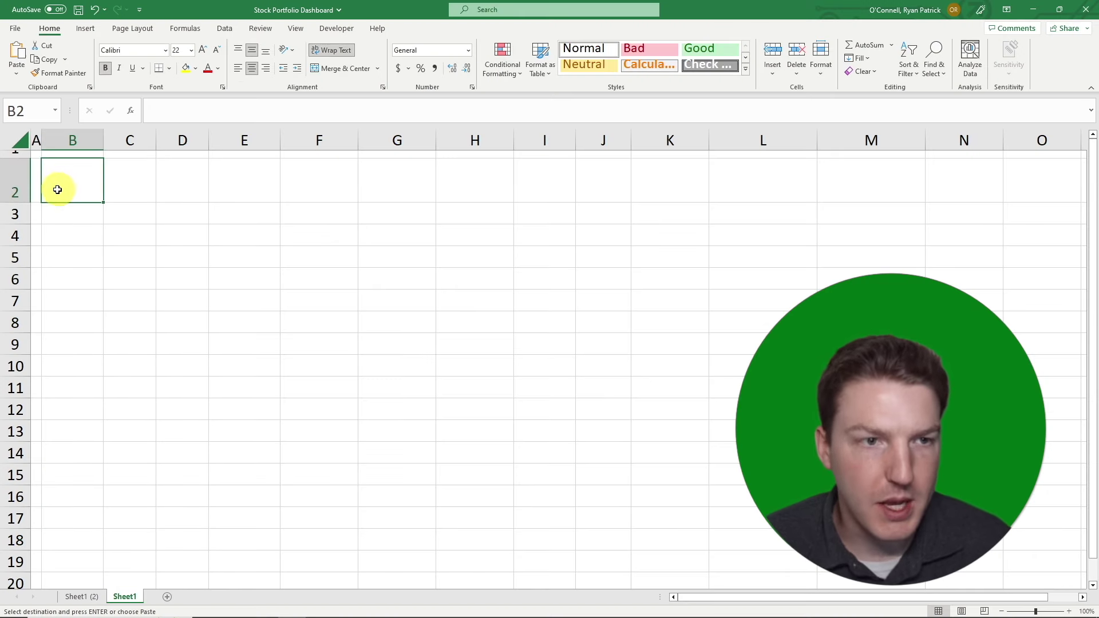
text(Symbol	Name	Sector	Cap Size	# of Shares	Price Paid Per Share	Amount Paid	Current Price	Total Value	Allocation	Total Gain/(Loss) $	Total Gain/(Loss) %	1 Day Return $	1 Day Return %)
click(189, 255)
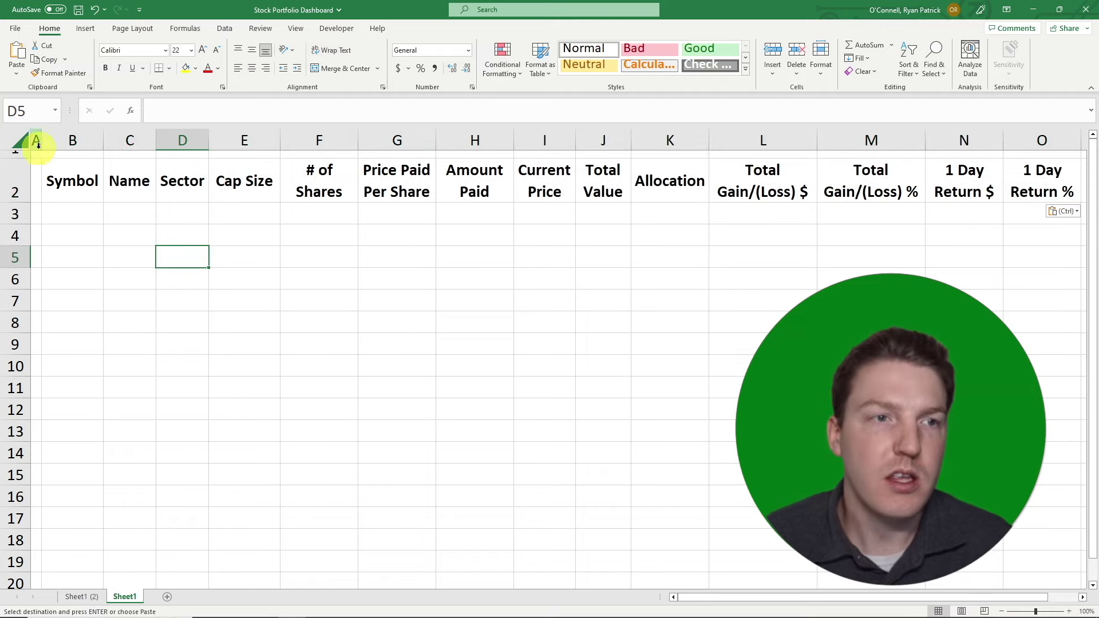
drag(42, 143, 39, 143)
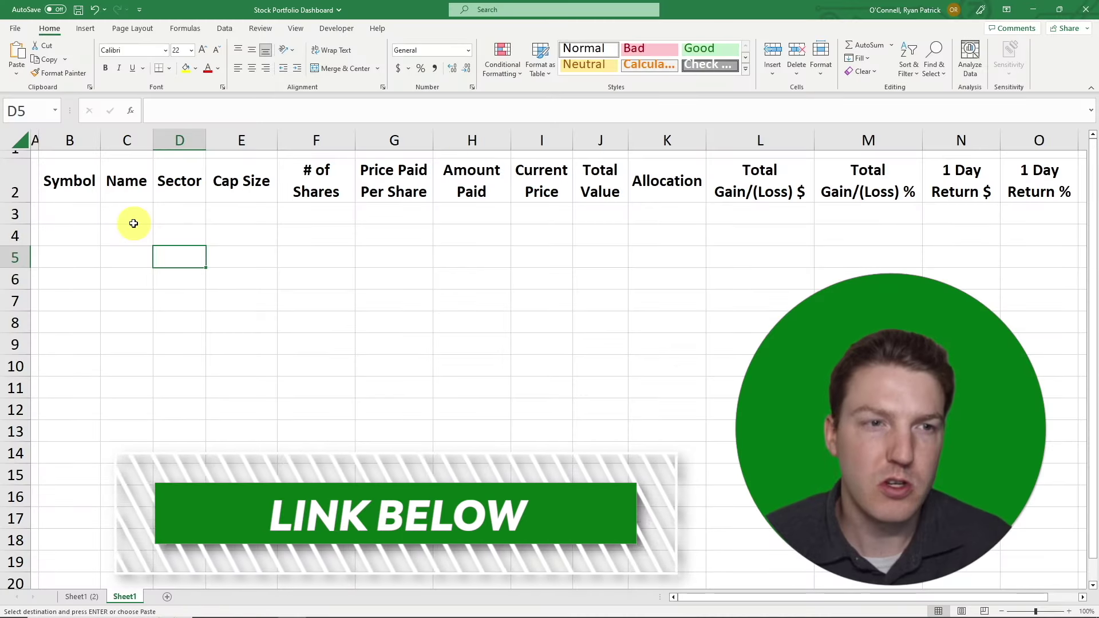
click(130, 221)
drag(74, 184, 1047, 177)
click(478, 240)
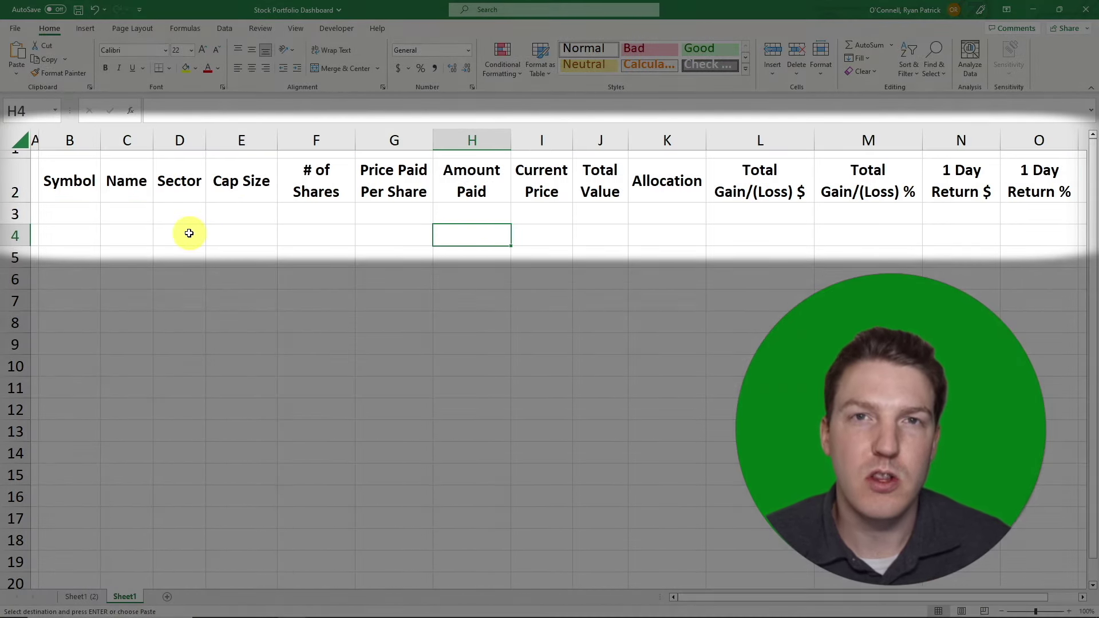
In B3, reference the first ticker in A2 of Sheet1 (2) and fill the formula down to B12.
click(88, 211)
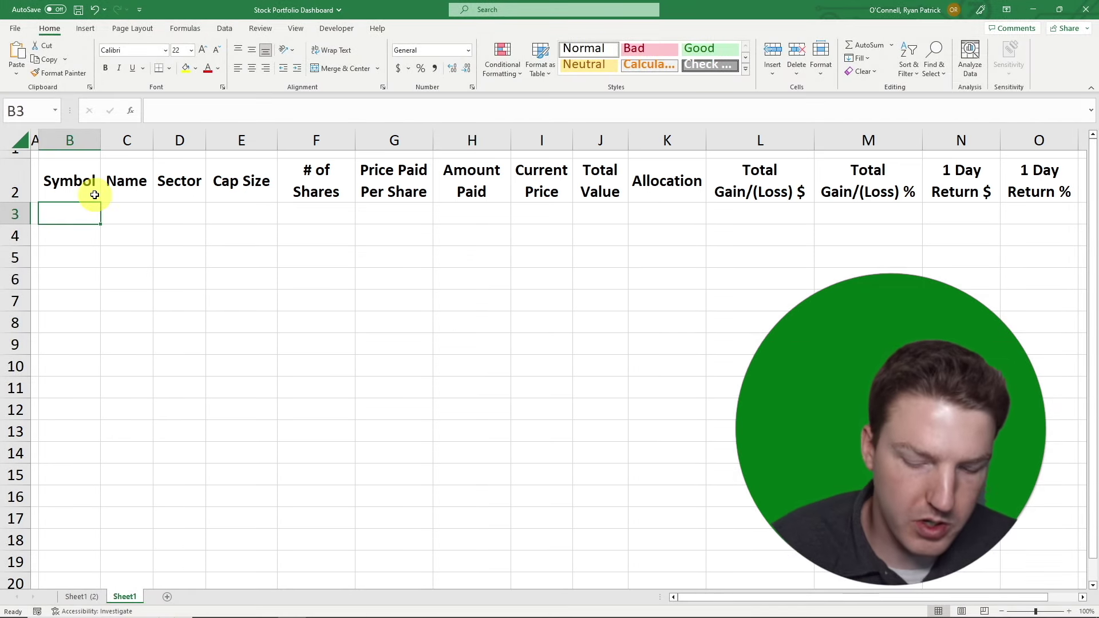
text(=)
click(86, 597)
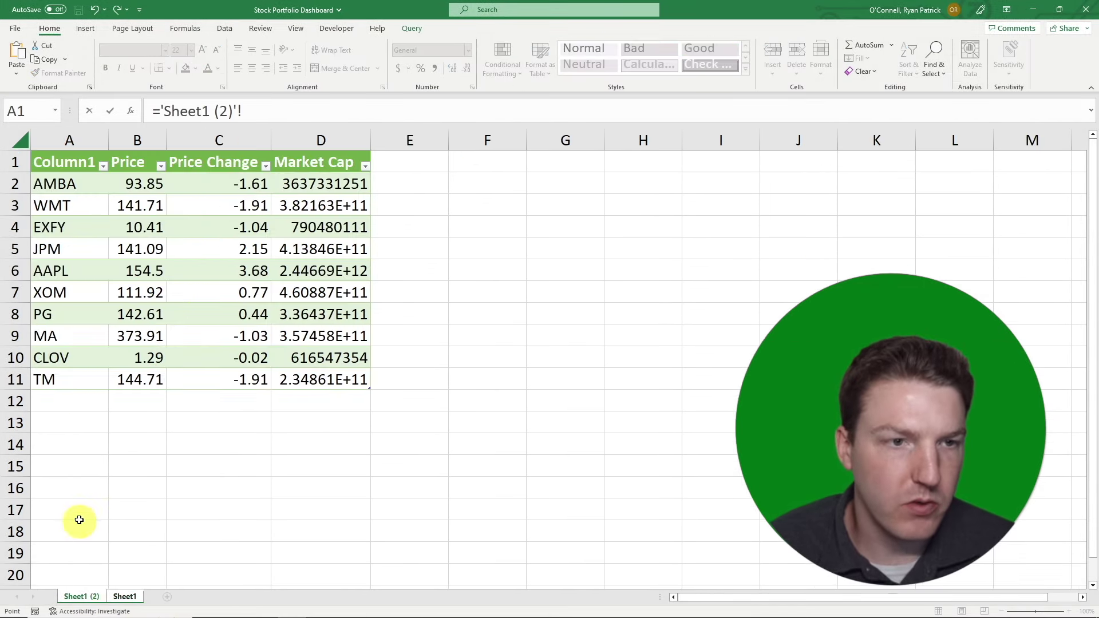
click(57, 182)
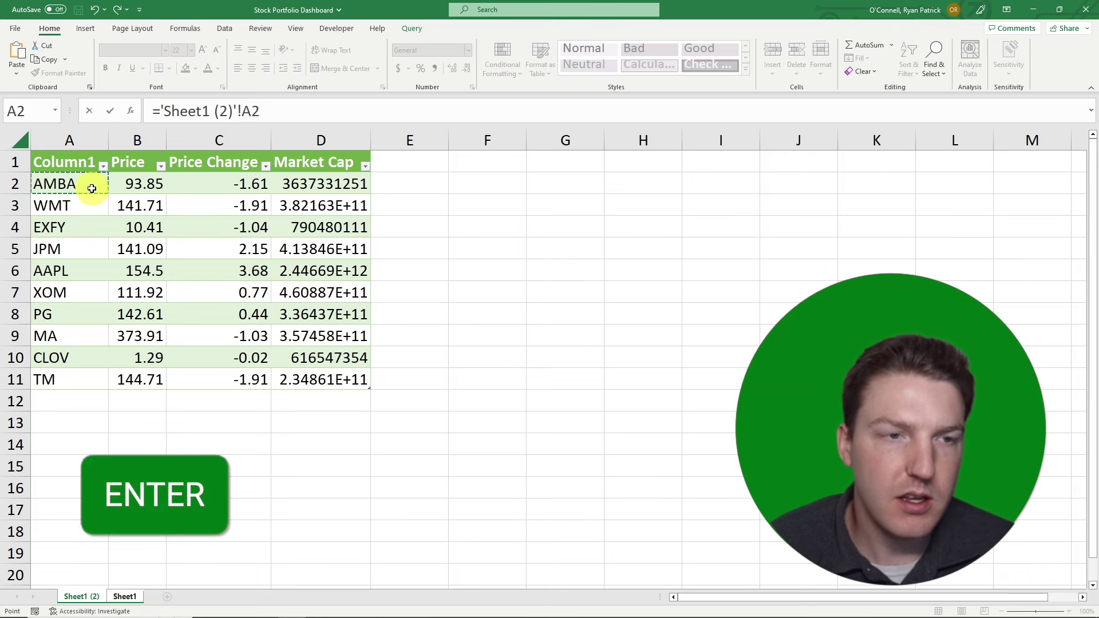
key(Return)
key(Up)
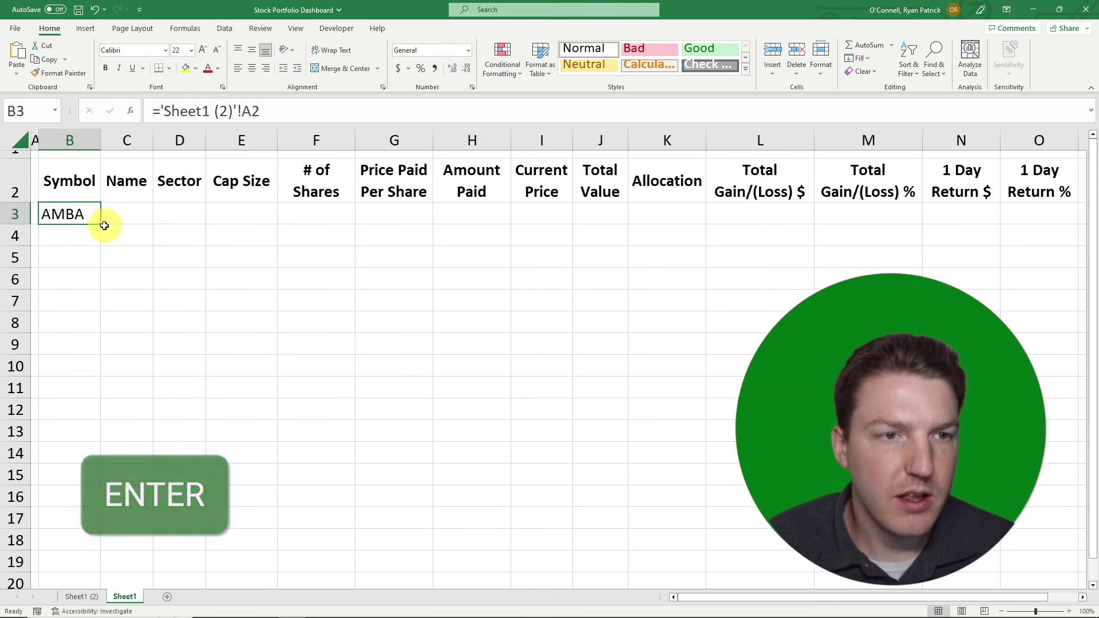
drag(101, 223, 80, 465)
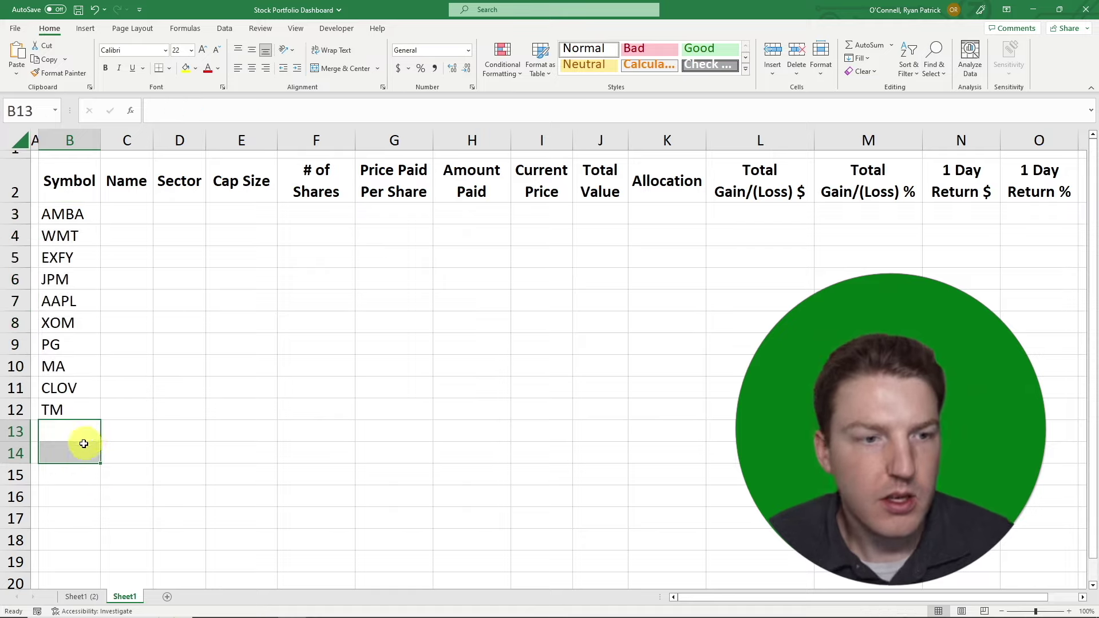
click(59, 468)
Paste the copied company names and sectors into the Name and Sector columns, starting at C3.
click(127, 213)
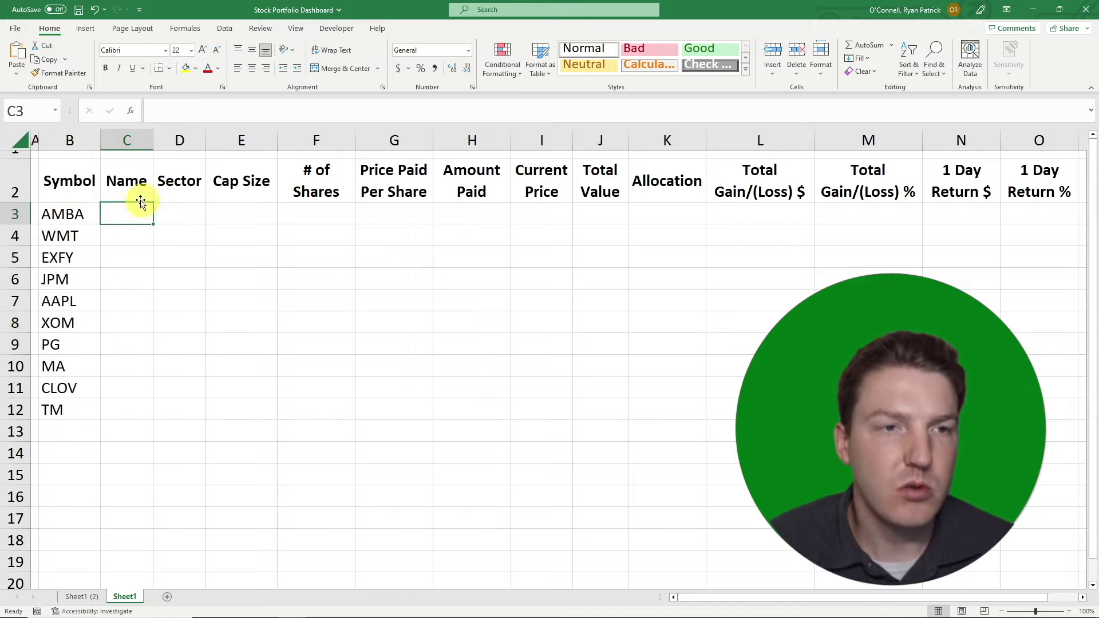
click(124, 191)
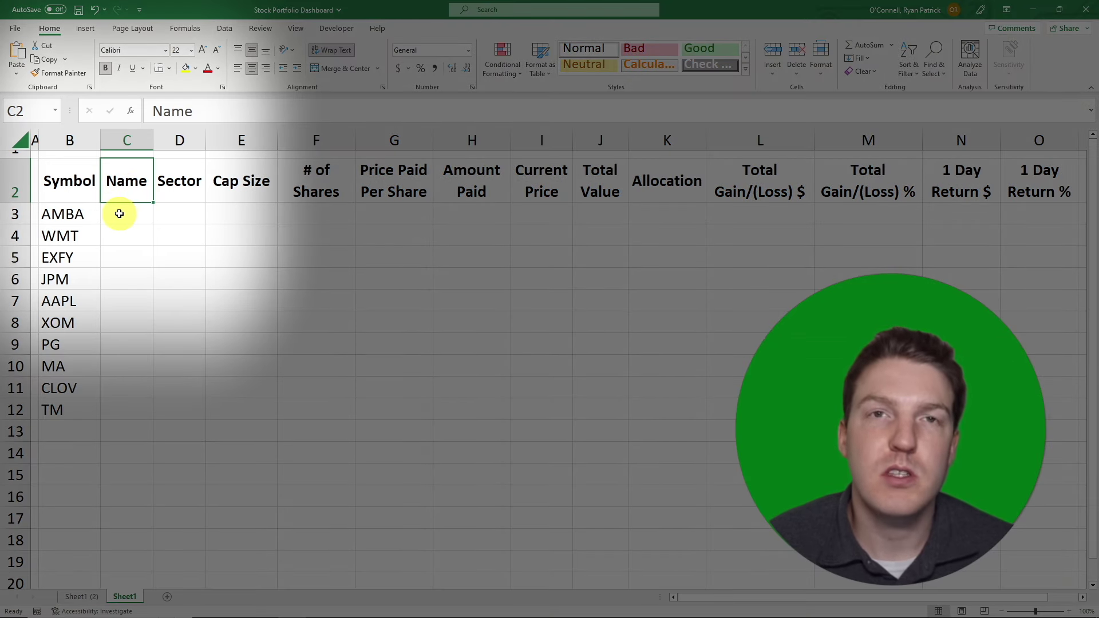
drag(134, 187, 135, 212)
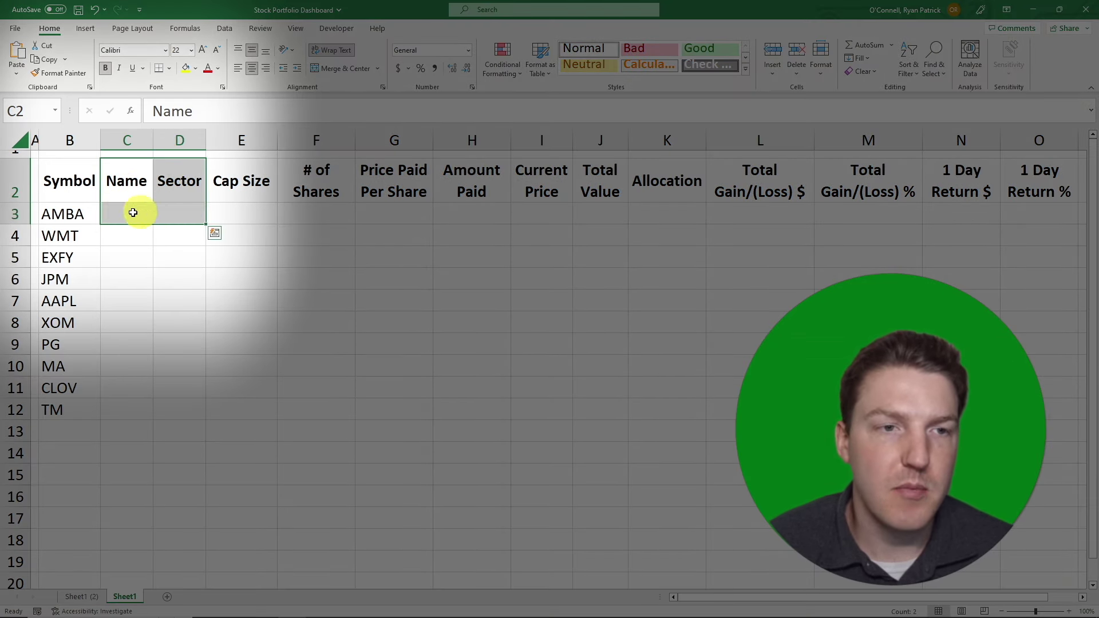
click(123, 211)
right_click(125, 218)
click(168, 291)
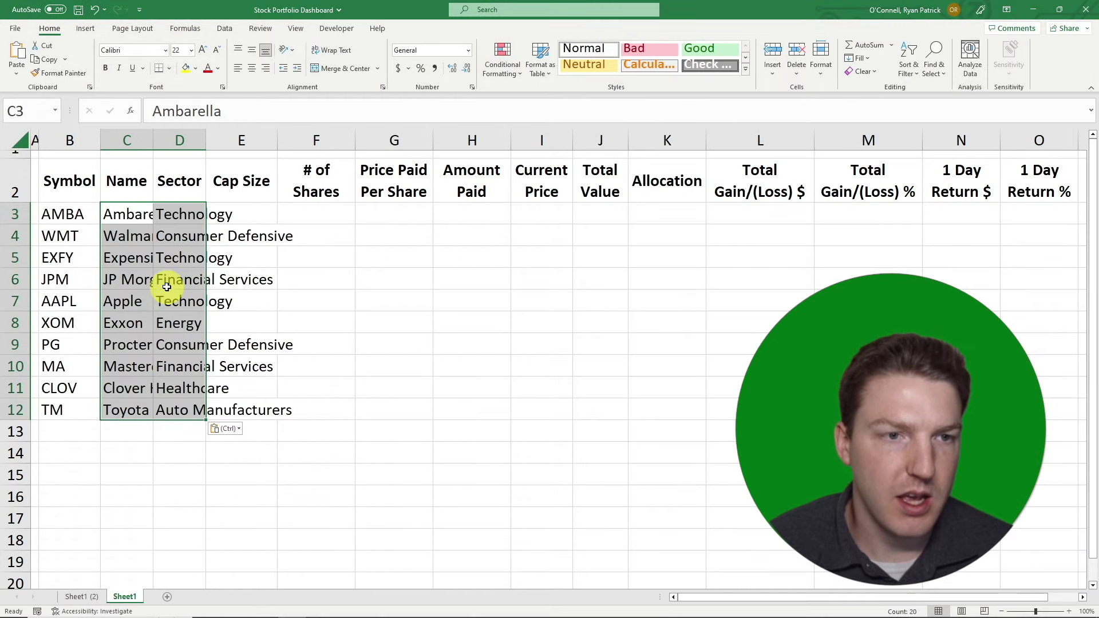
Autofit the widths of columns C and D to the pasted names and sectors.
drag(132, 143, 195, 144)
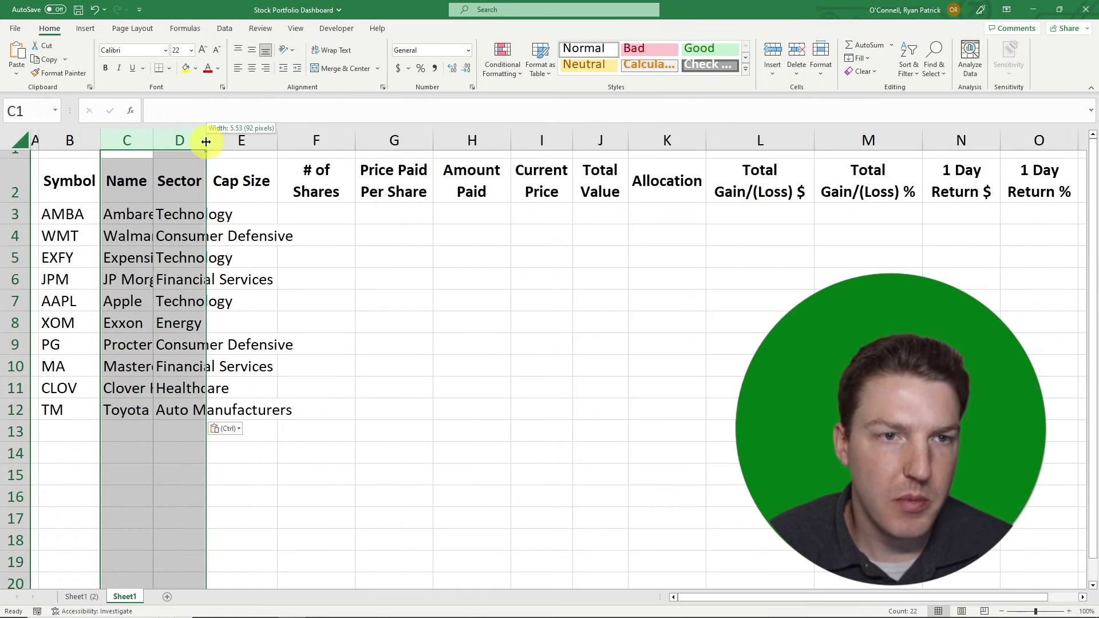
double_click(206, 142)
key(Down)
click(148, 216)
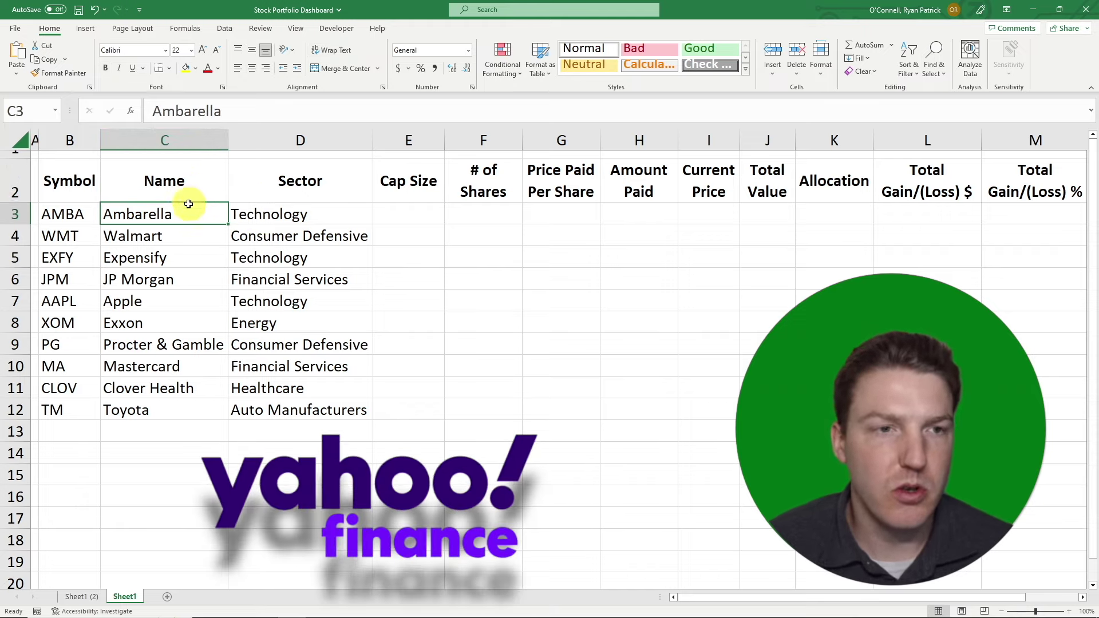
Switch to Yahoo Finance in the browser, look up WMT and examine the sector in Walmart's company profile.
click(59, 241)
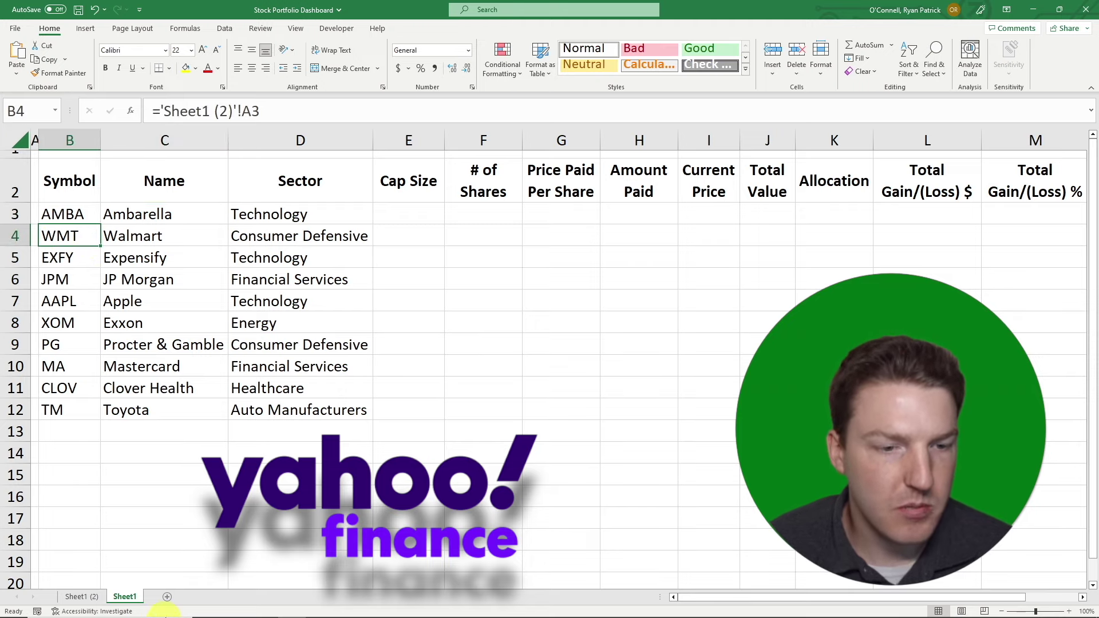
click(257, 607)
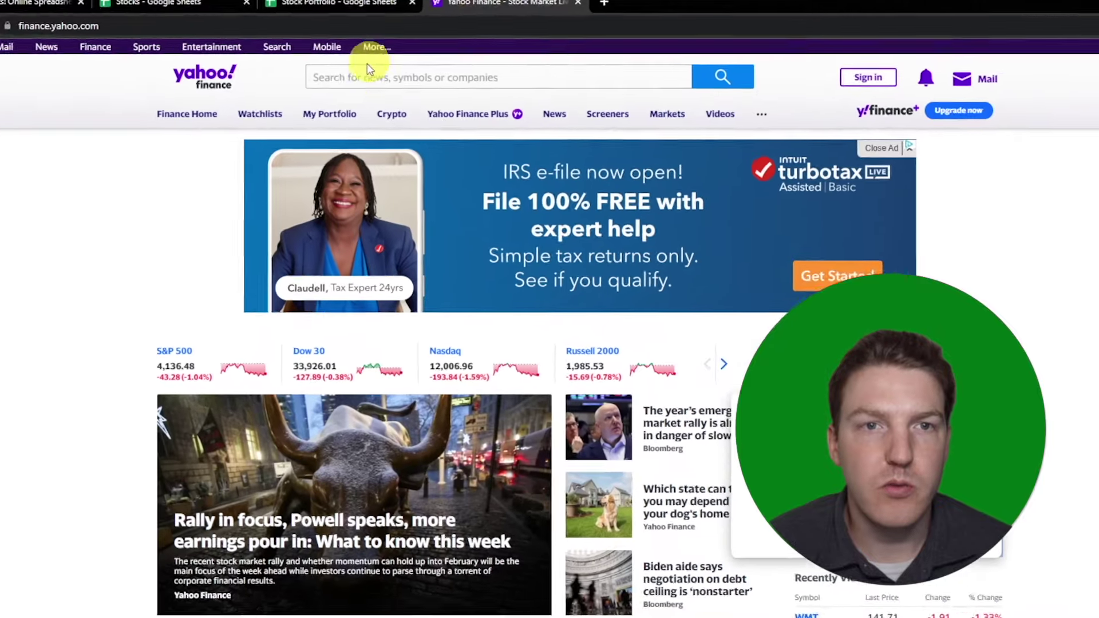
click(351, 72)
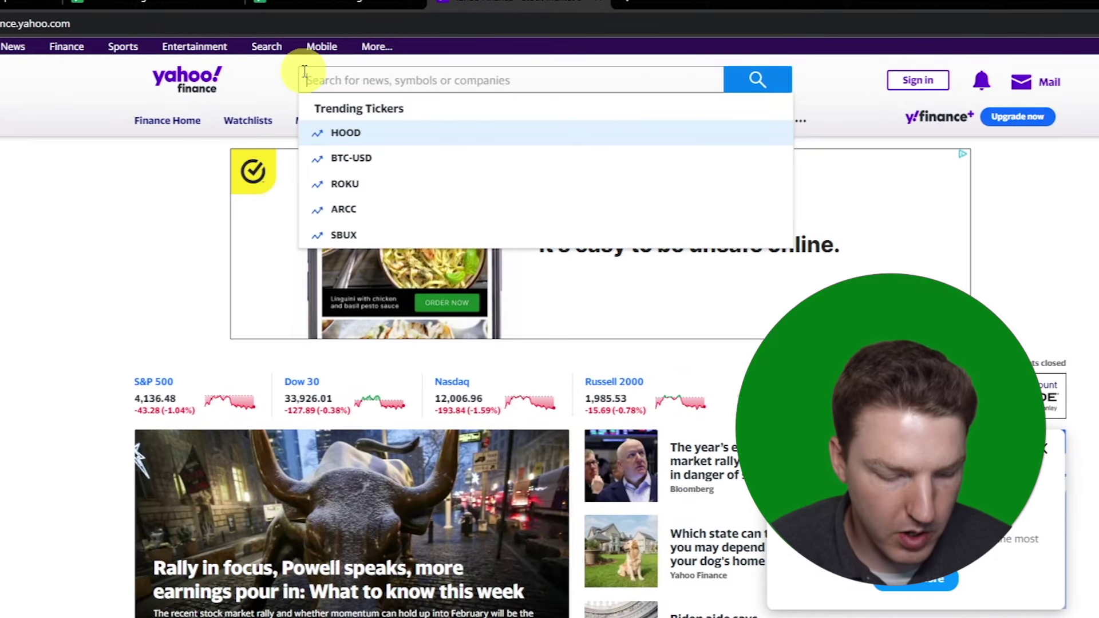
text(wmt)
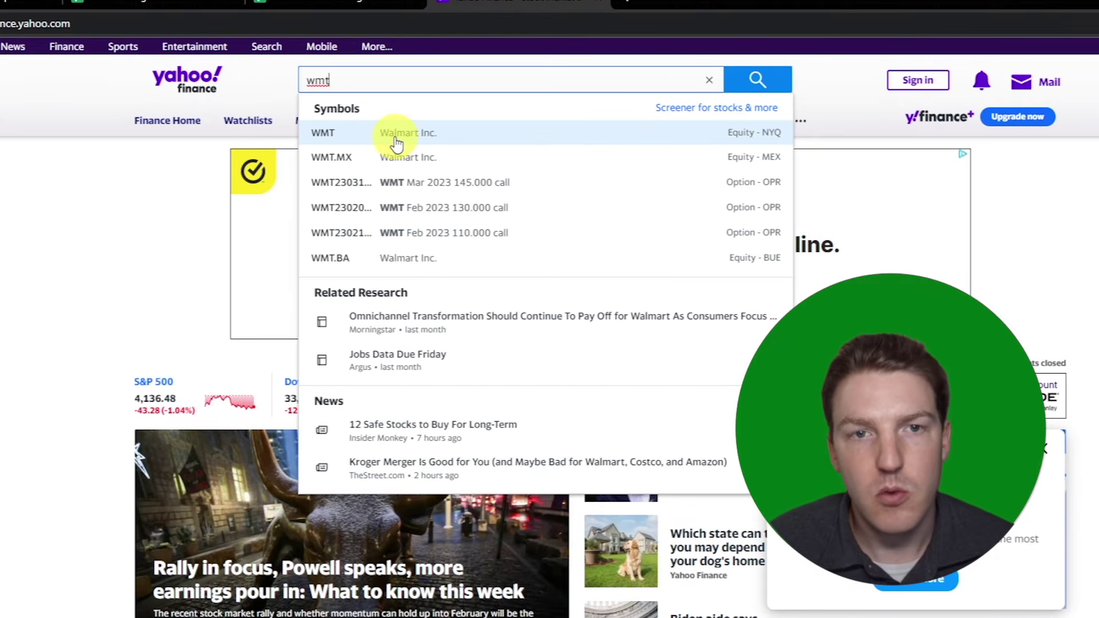
click(402, 143)
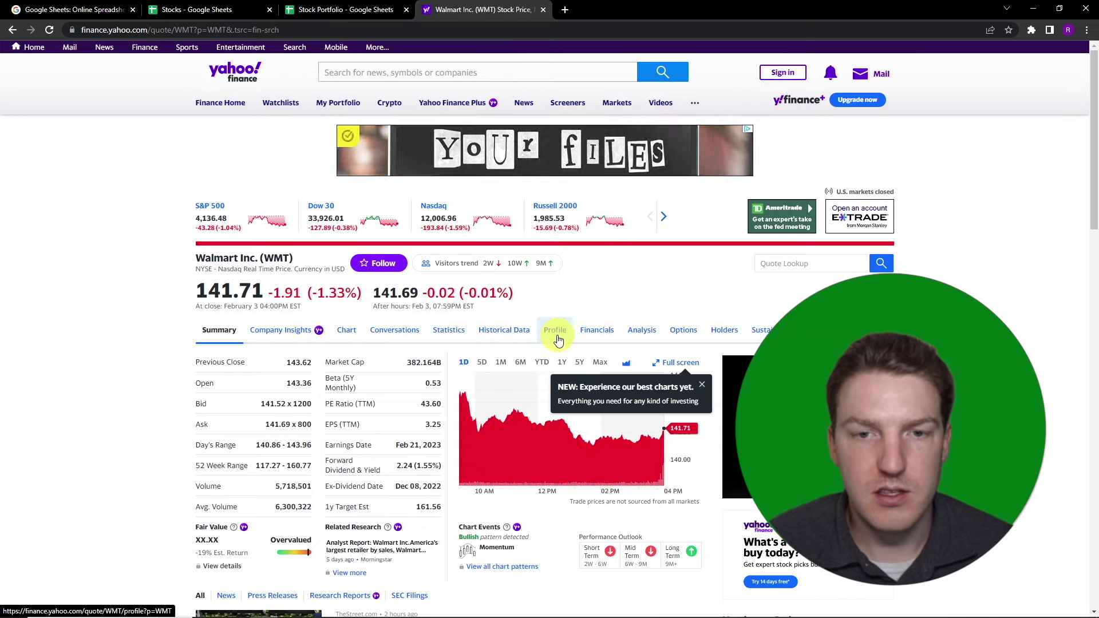
click(558, 338)
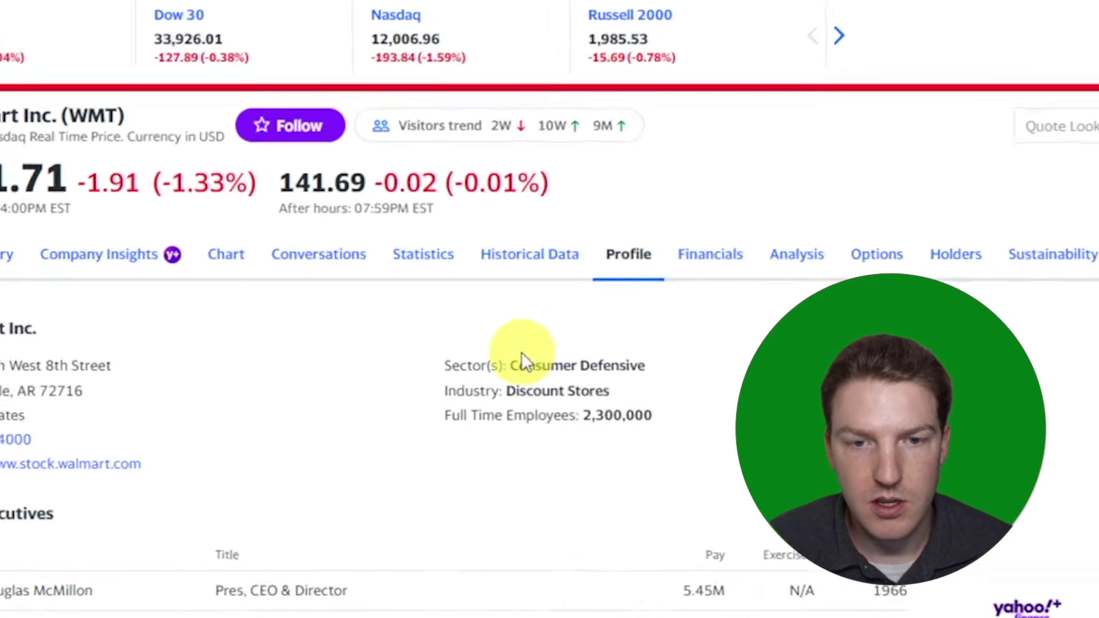
drag(494, 387, 565, 388)
click(563, 387)
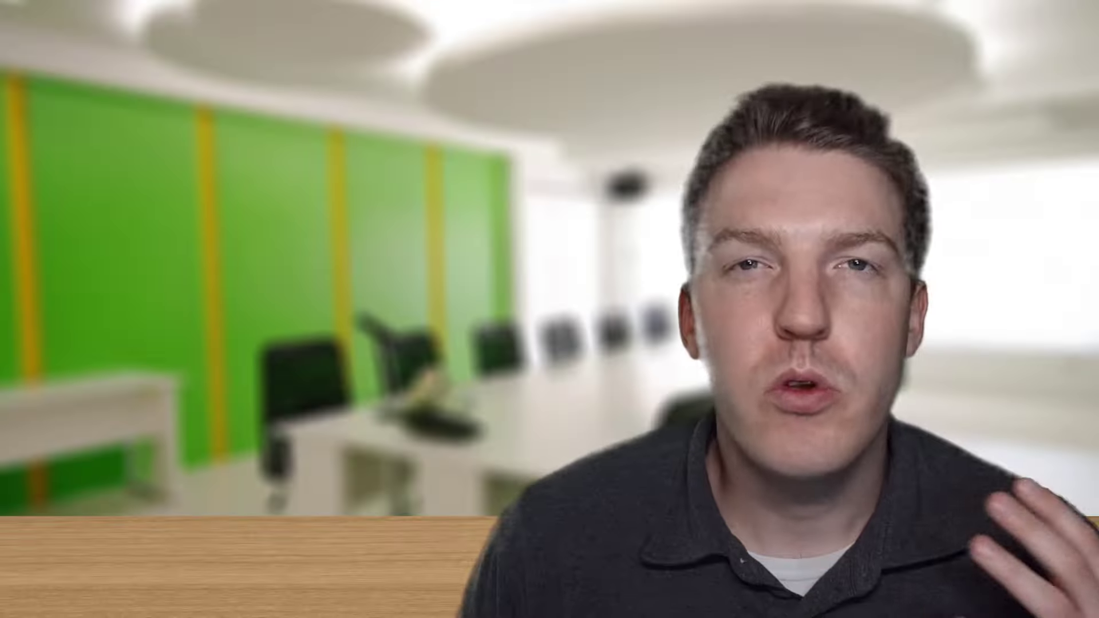
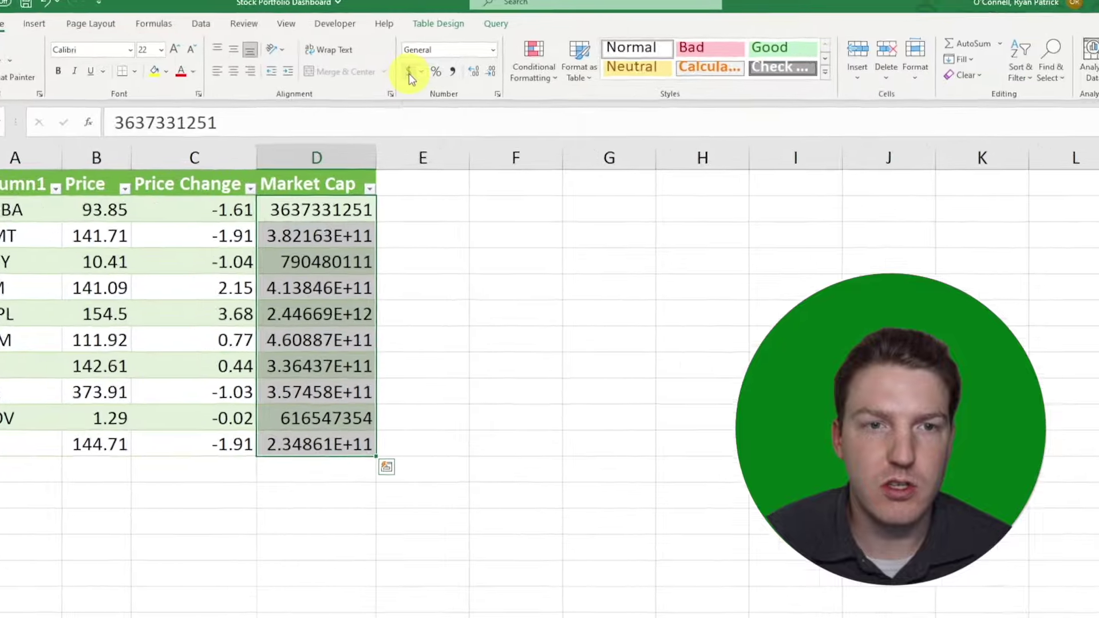
Apply the accounting dollar format to the Market Cap values in D2:D11 of Sheet1 (2).
click(400, 70)
click(413, 235)
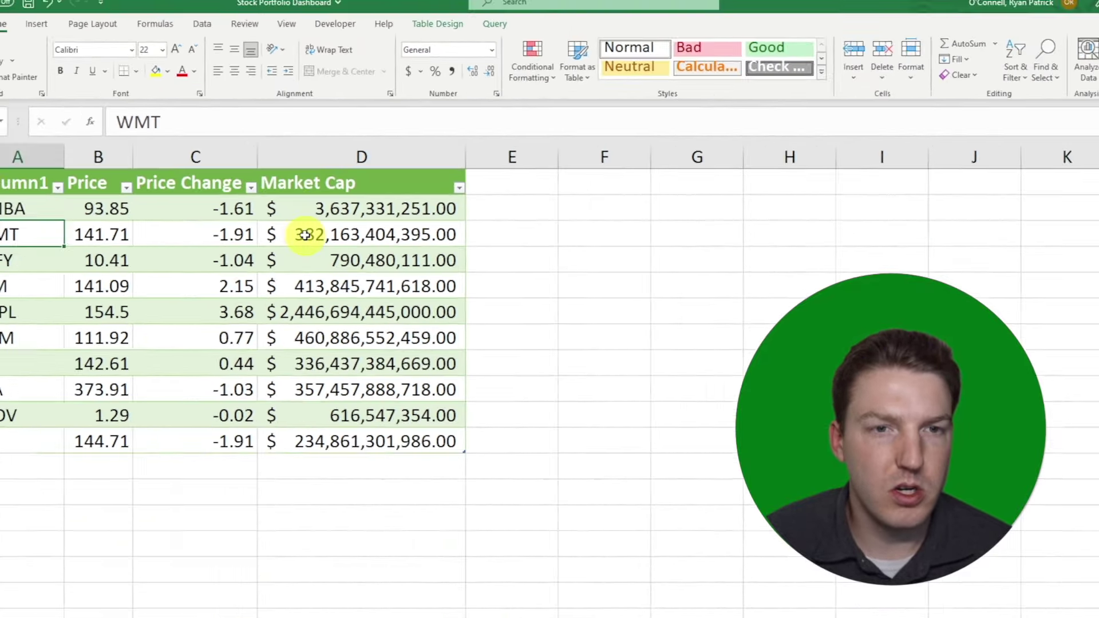
click(276, 352)
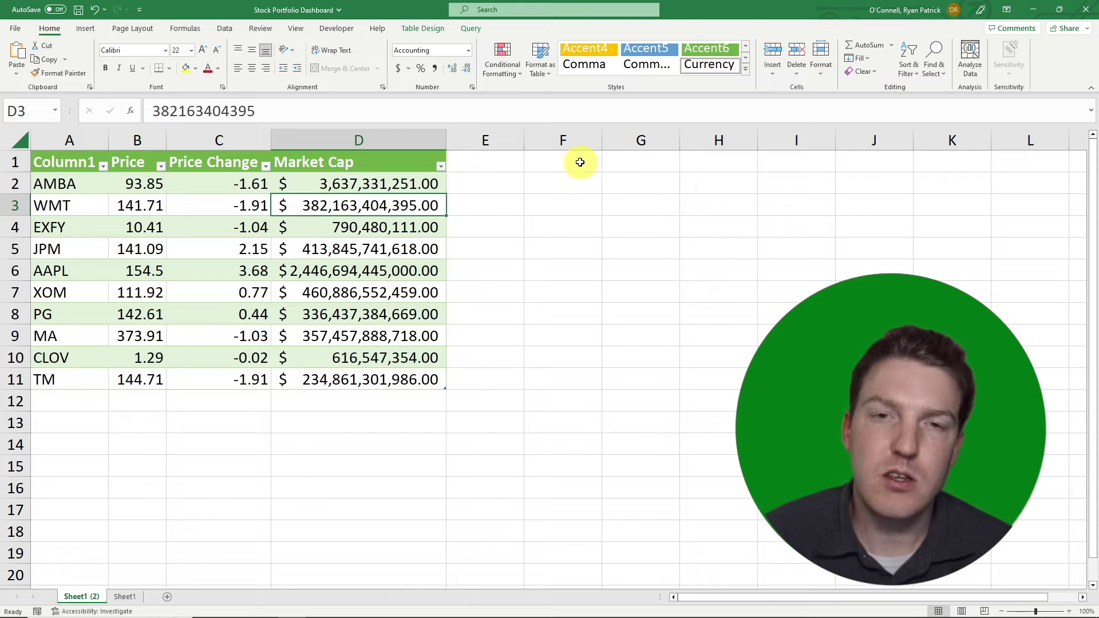
Enter the heading "market cap in billions" in F1 of Sheet1 (2).
click(559, 163)
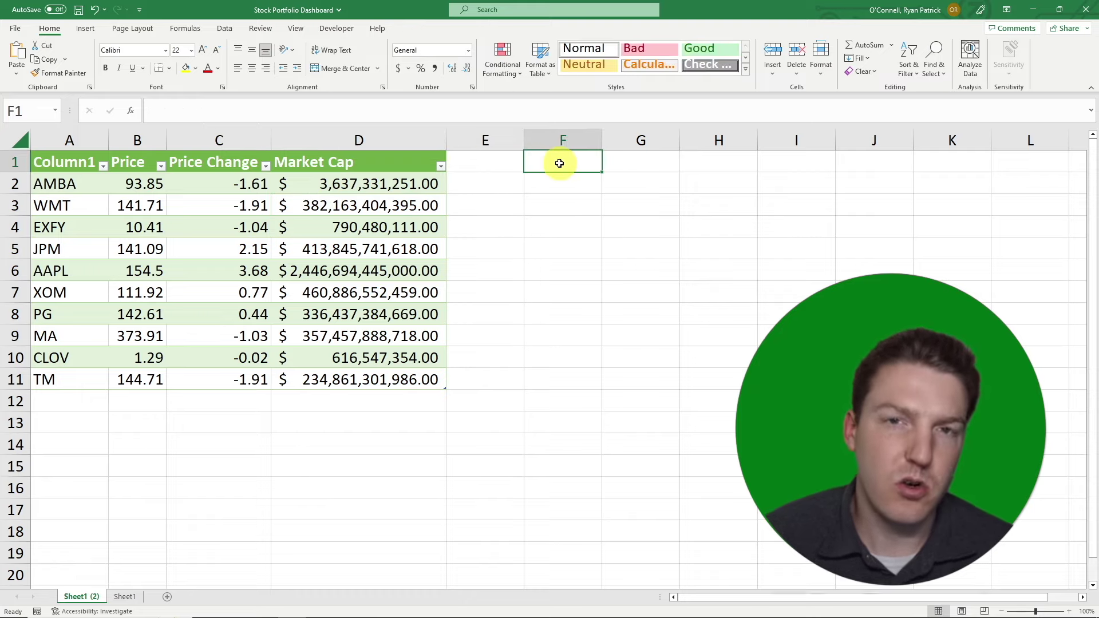
text(market cap in)
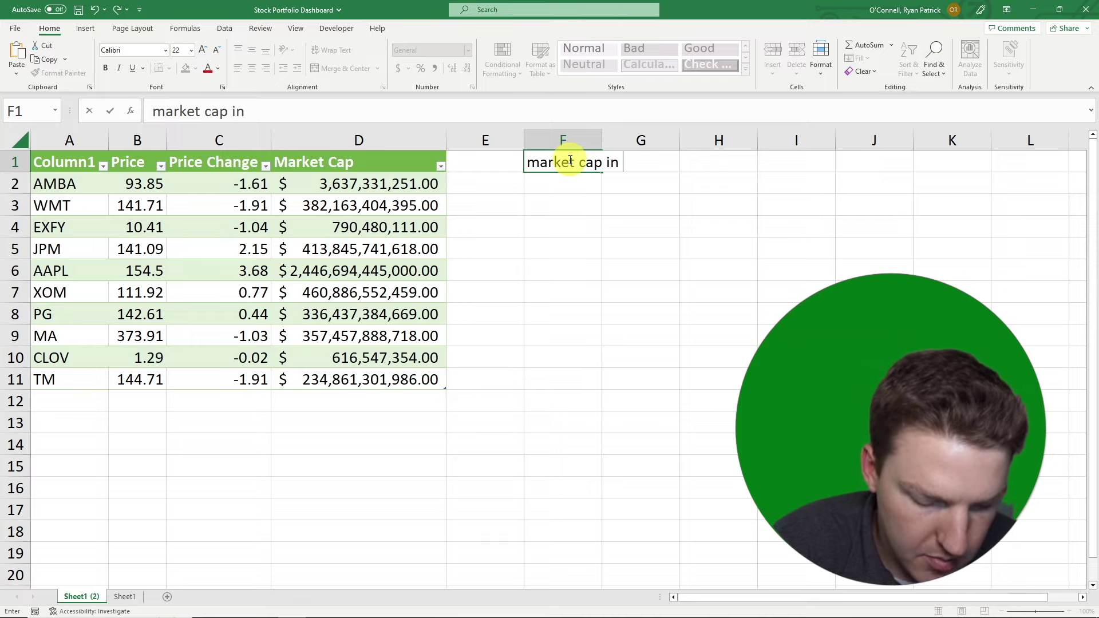
text( billions)
key(Return)
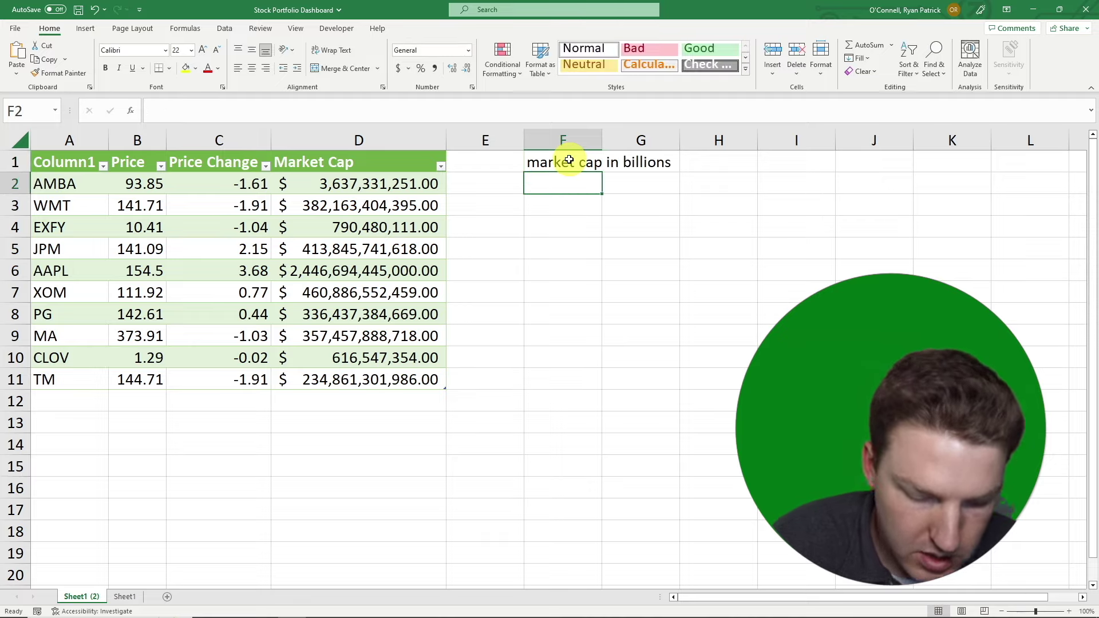
text(=)
key(Left)
key(Left)
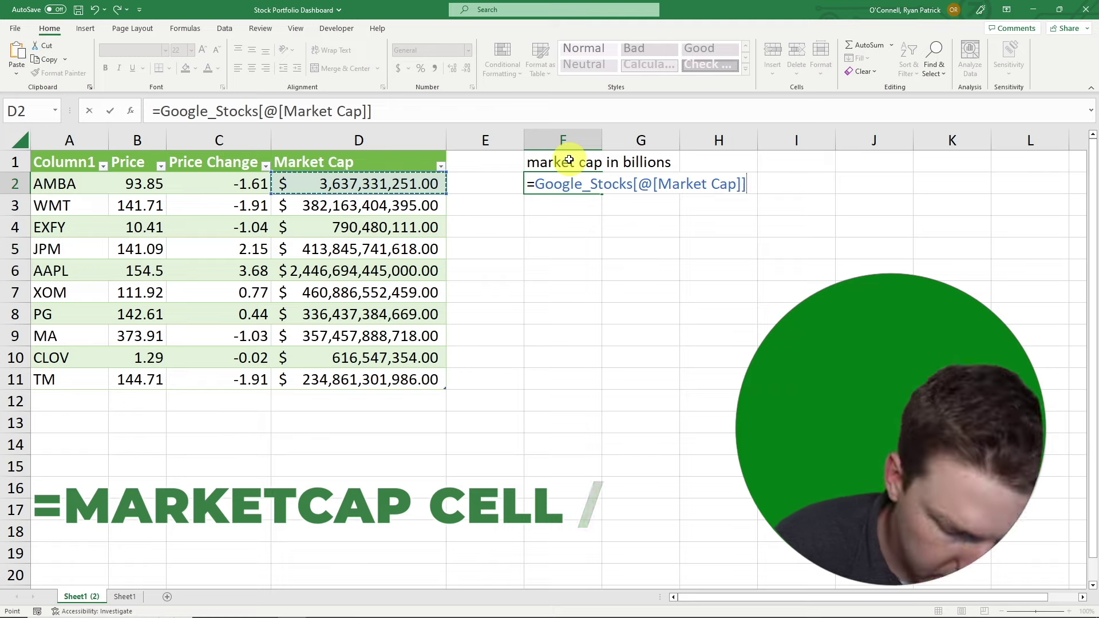
text(/1000000000)
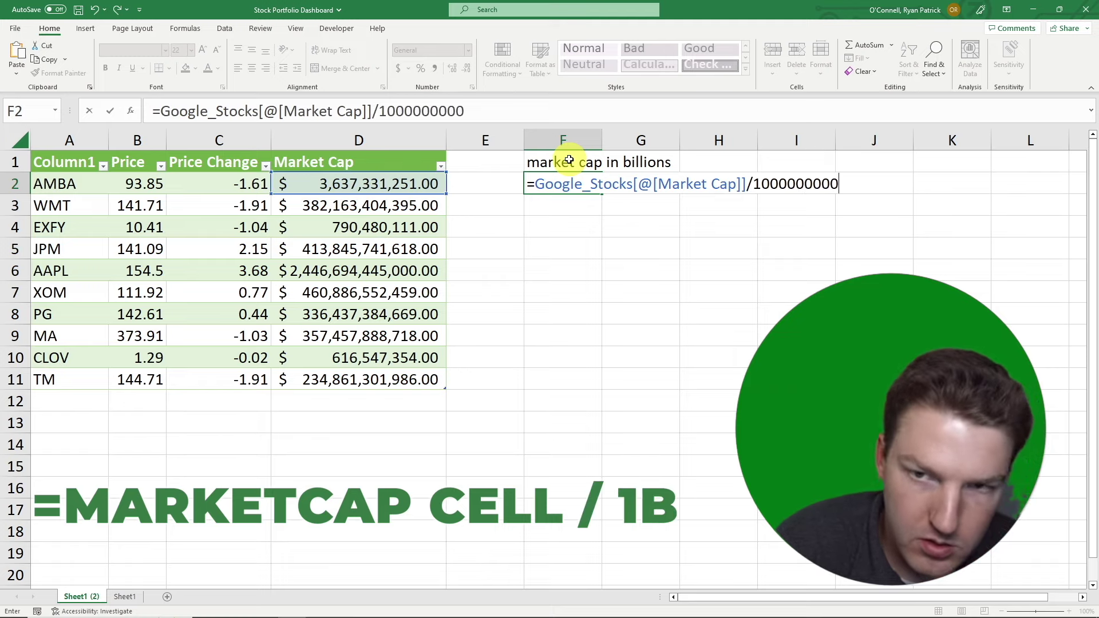
key(Return)
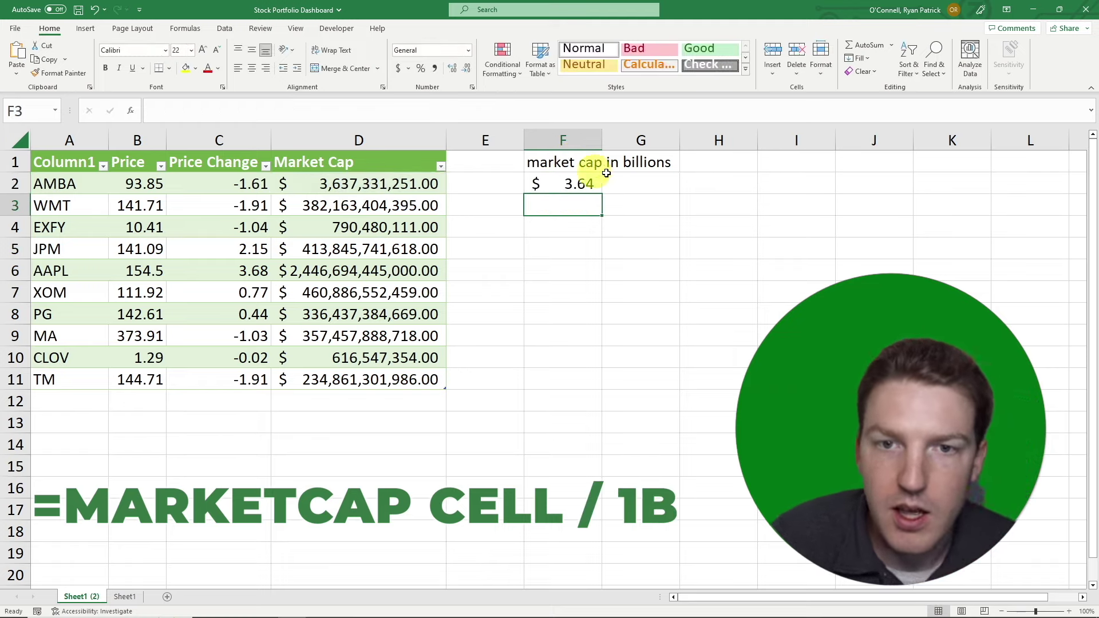
Fill the billions formula from F2 down to F11 and adjust the width of column F to fit the values.
click(578, 181)
drag(604, 194, 552, 376)
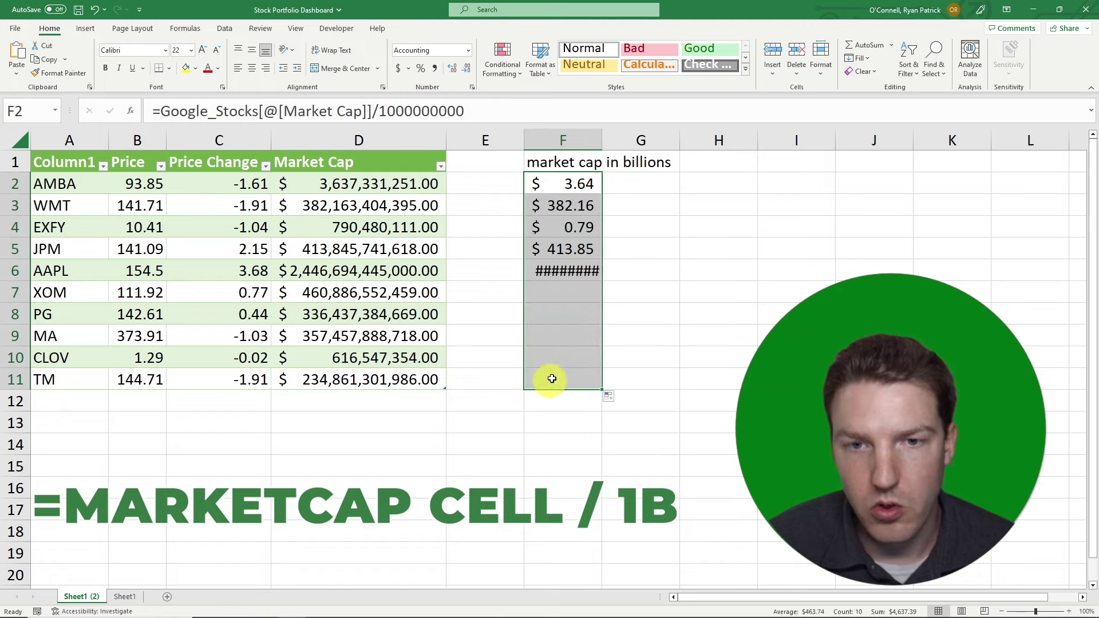
double_click(602, 132)
click(689, 209)
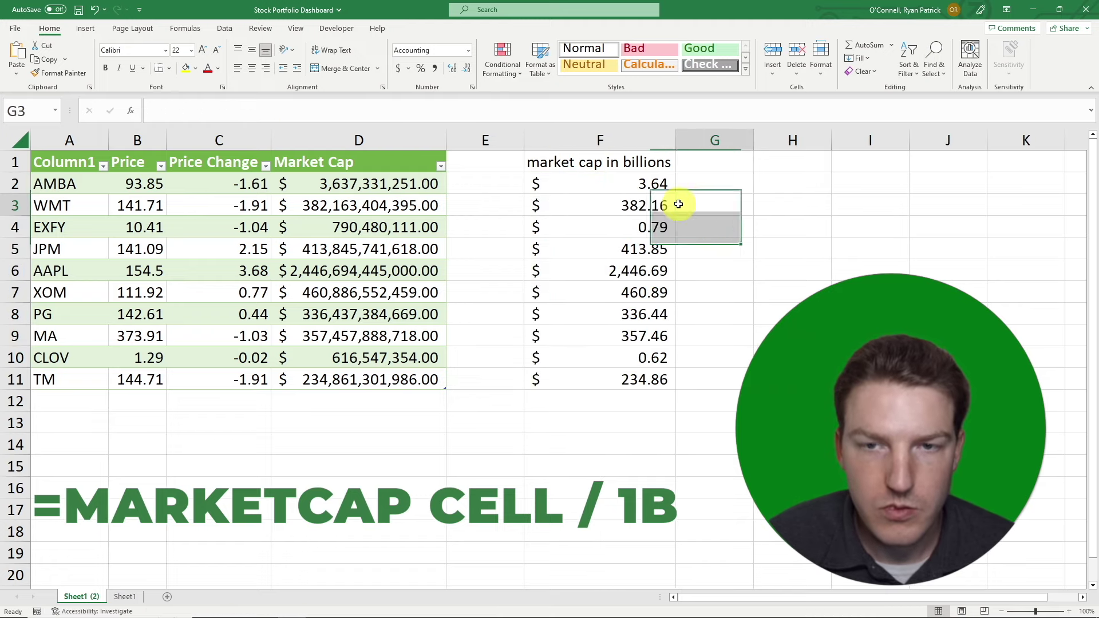
drag(675, 139, 665, 139)
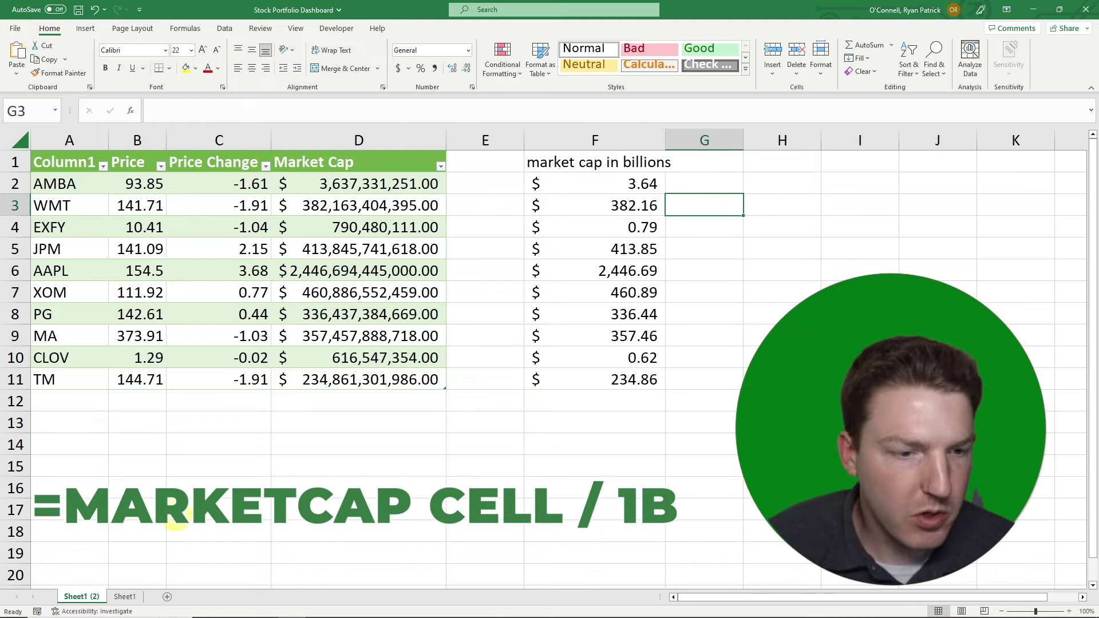
Rename the Sheet1 (2) worksheet as Google Data and return to Sheet1.
right_click(80, 597)
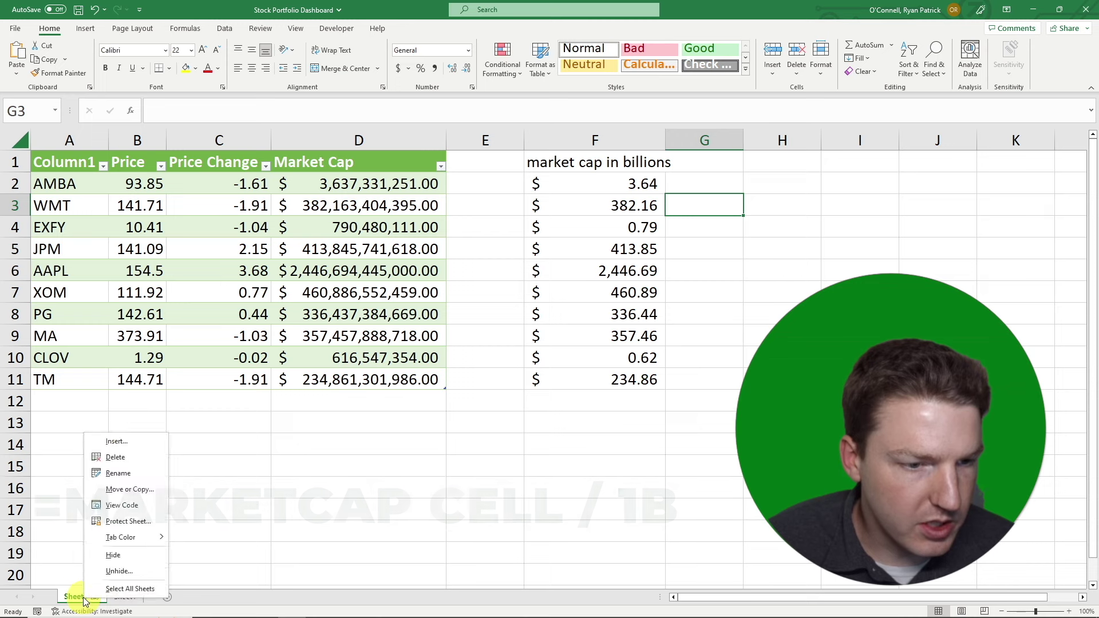
click(130, 490)
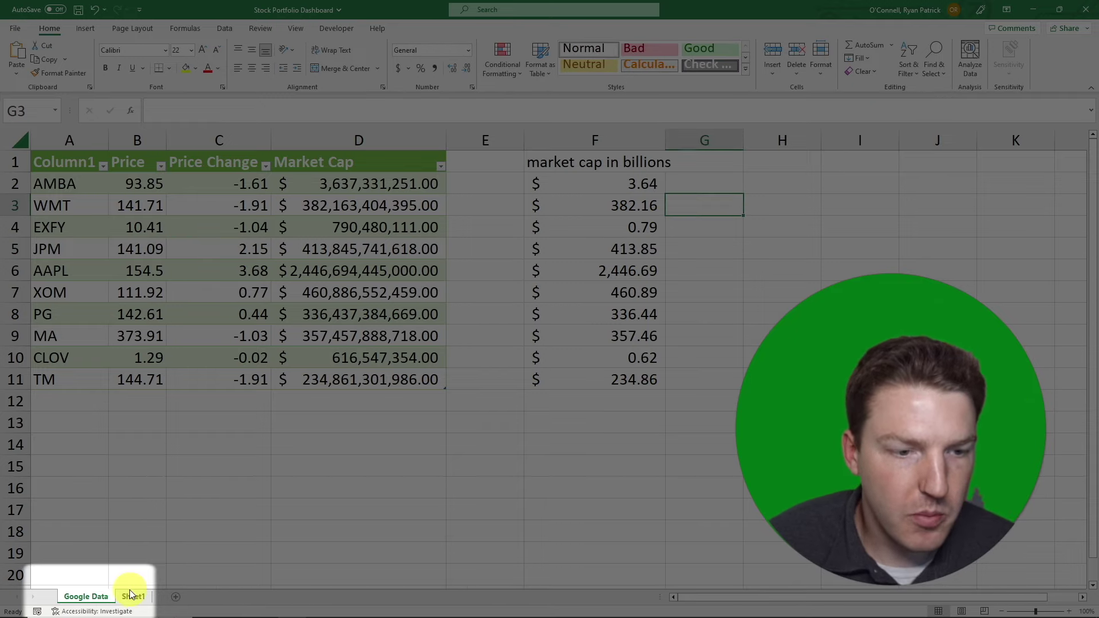
click(131, 595)
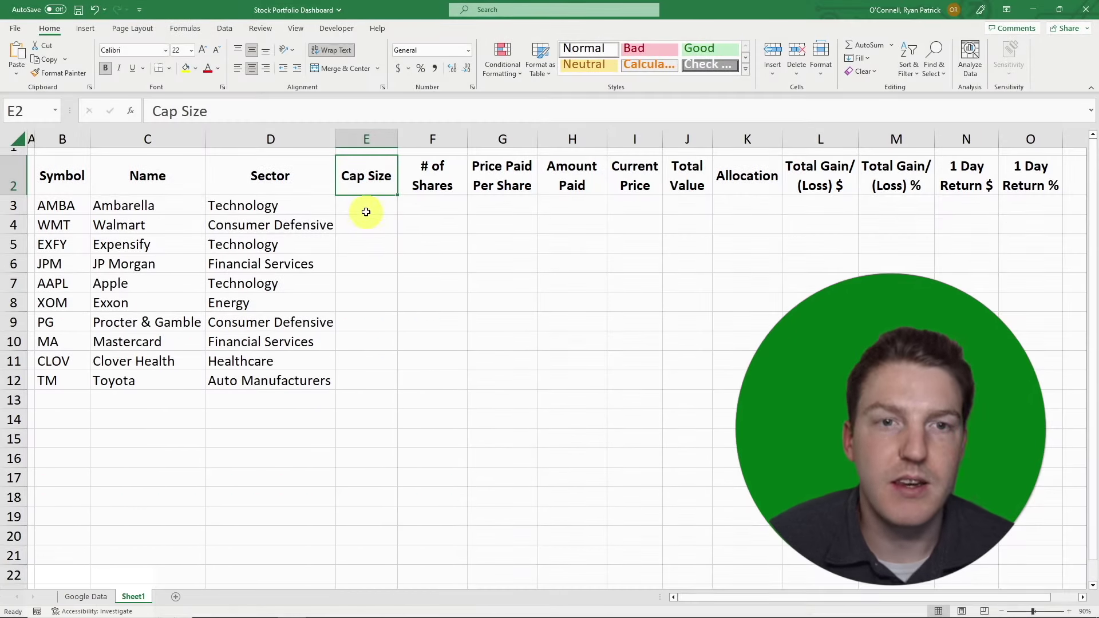
Start an IF formula in Cap Size cell E3 that returns "Large" when 'Google Data'!F2 is greater than 10.
click(375, 208)
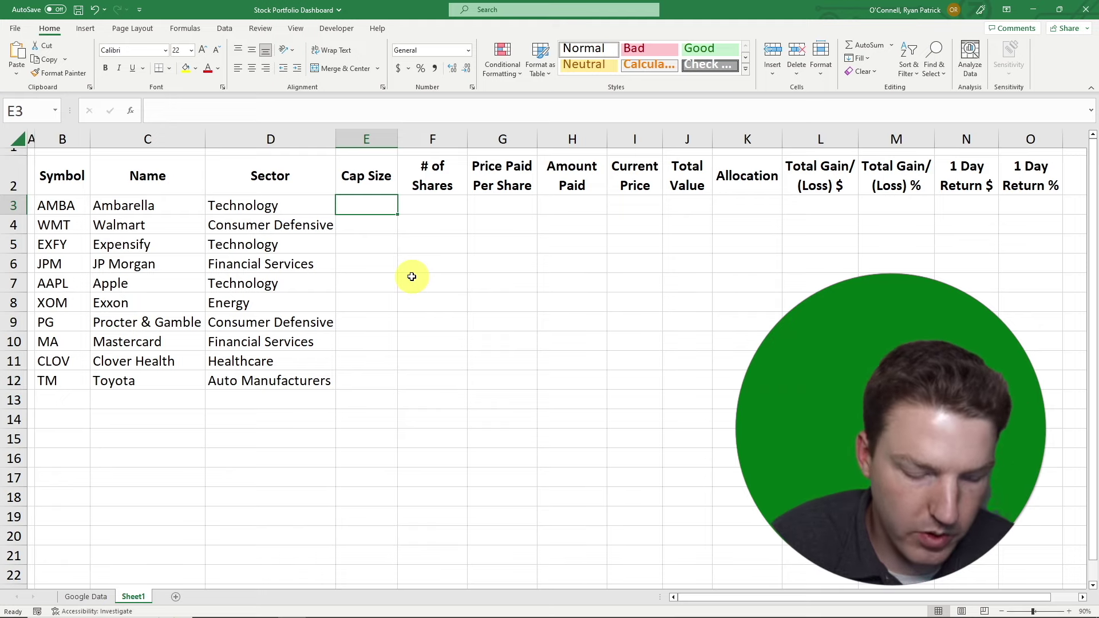
text(=if()
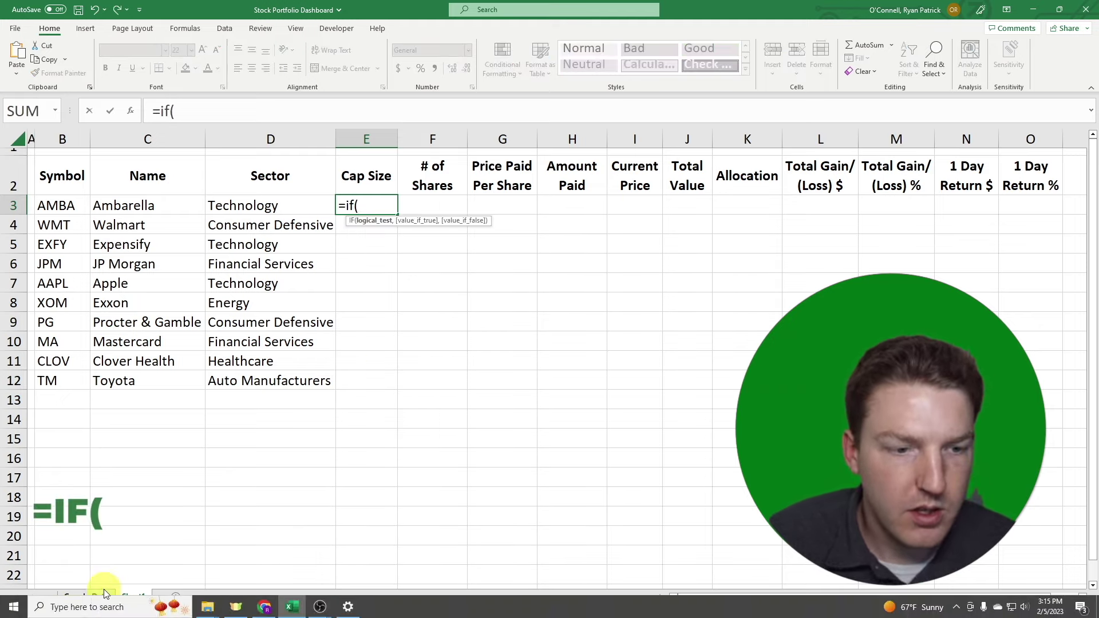
click(86, 596)
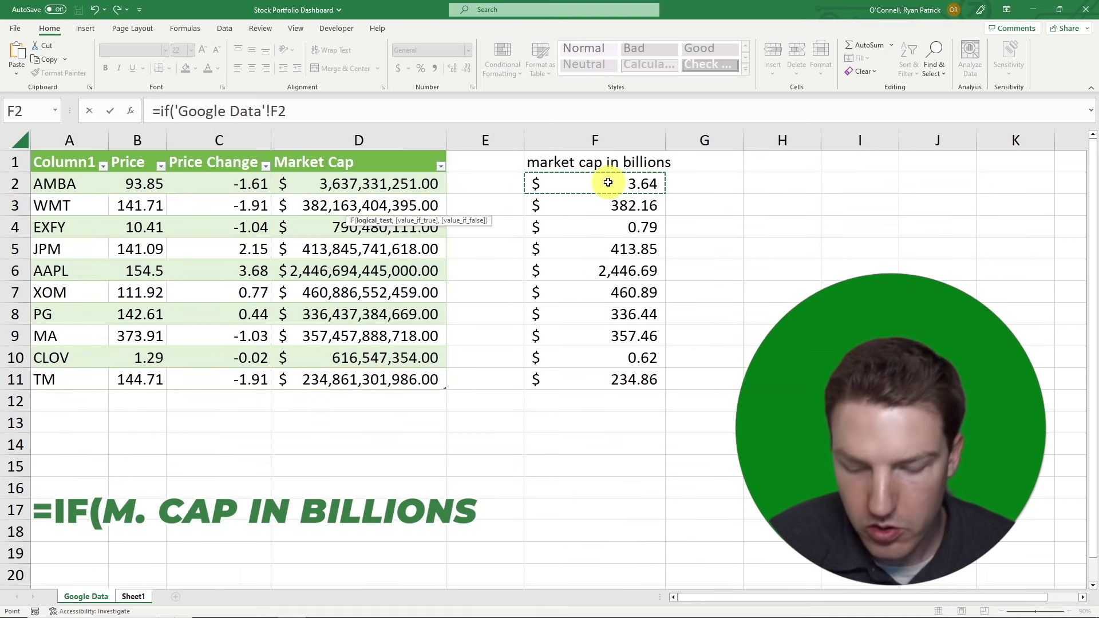
text(>10,)
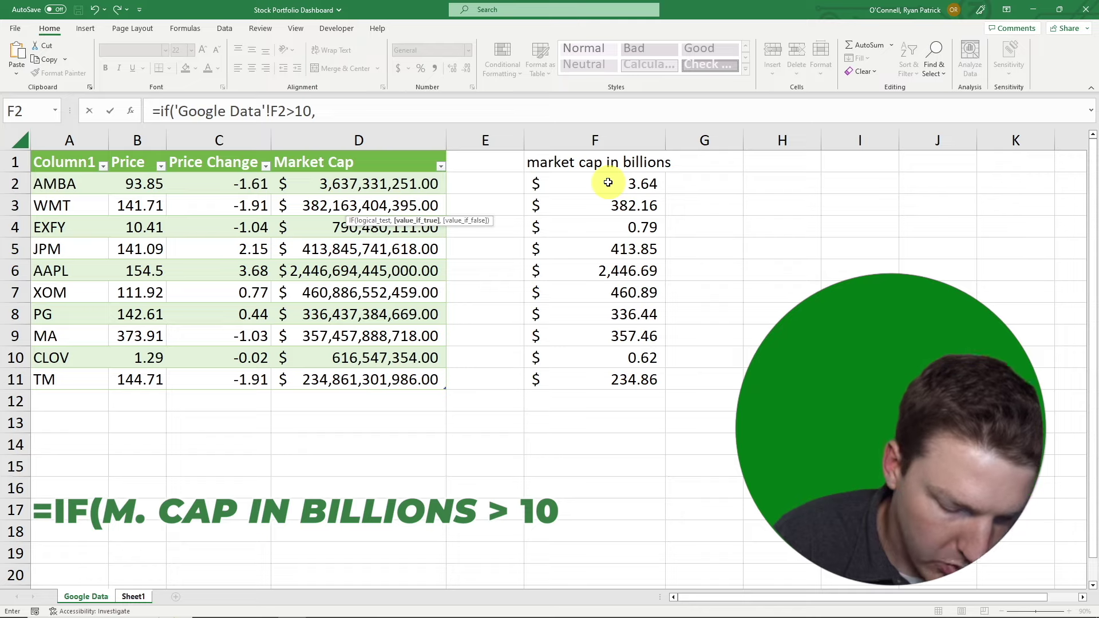
text("Large)
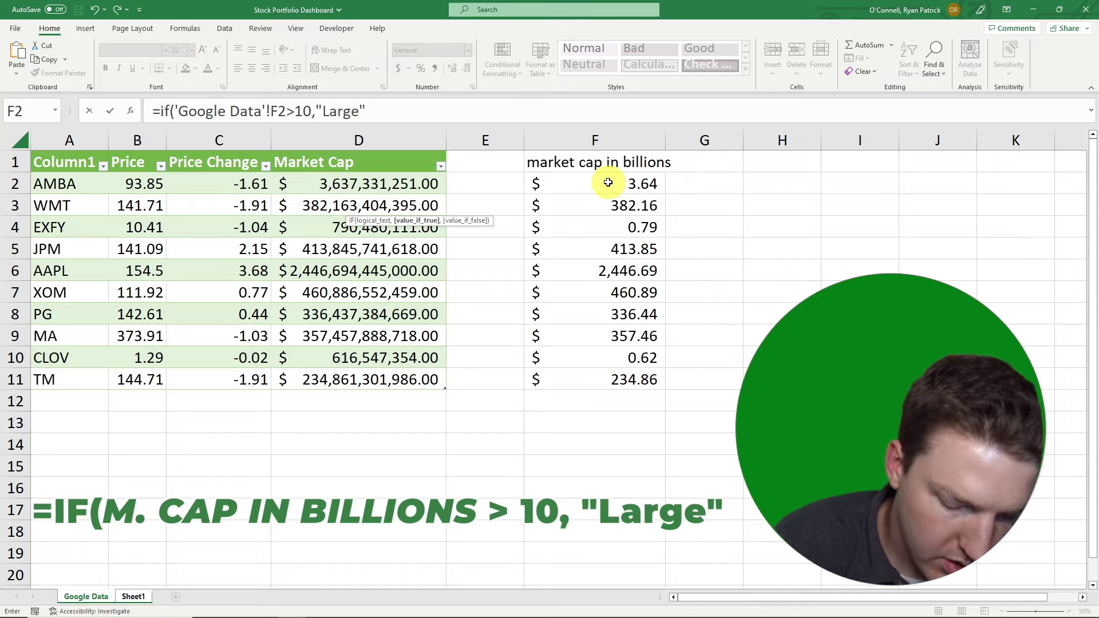
text(",)
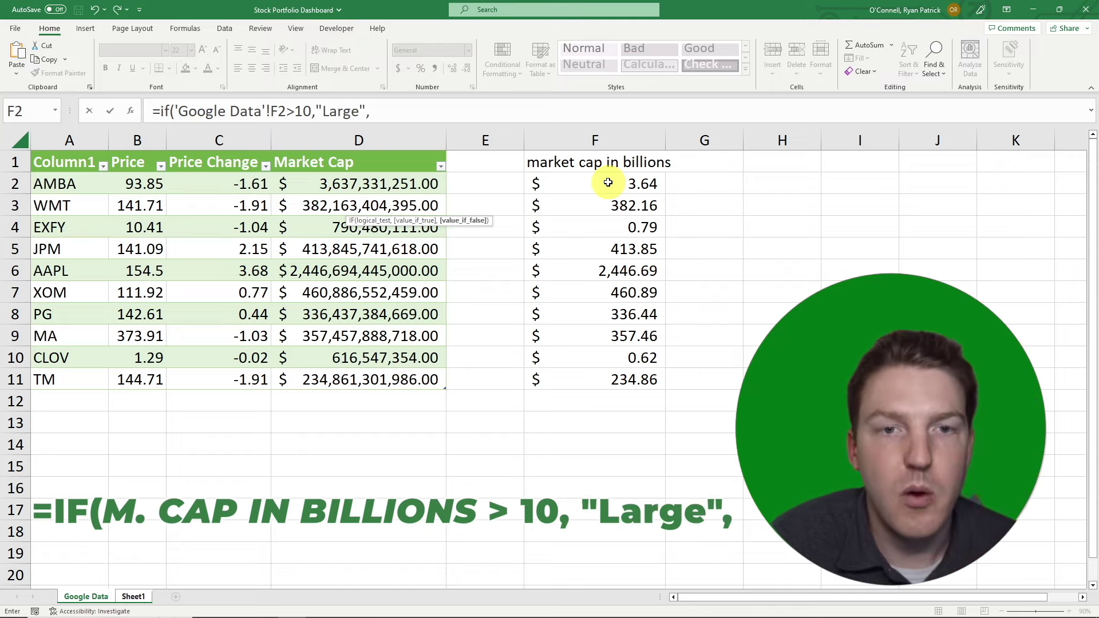
Complete the E3 formula with a nested IF returning "Mid" when 'Google Data'!F2 is greater than 2, otherwise "Small".
text(if()
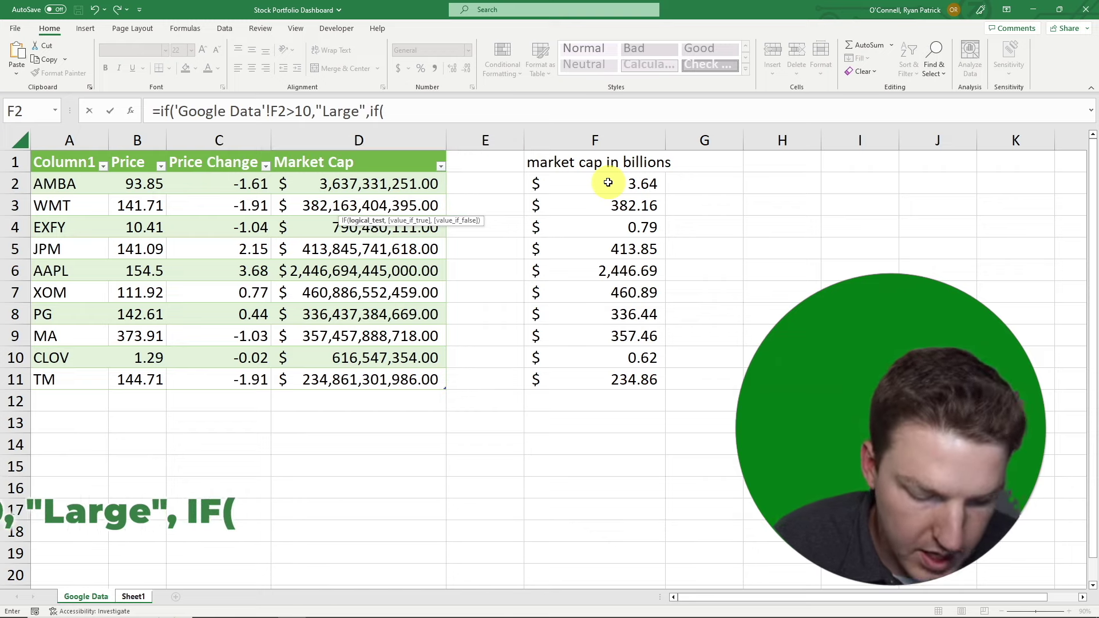
click(609, 180)
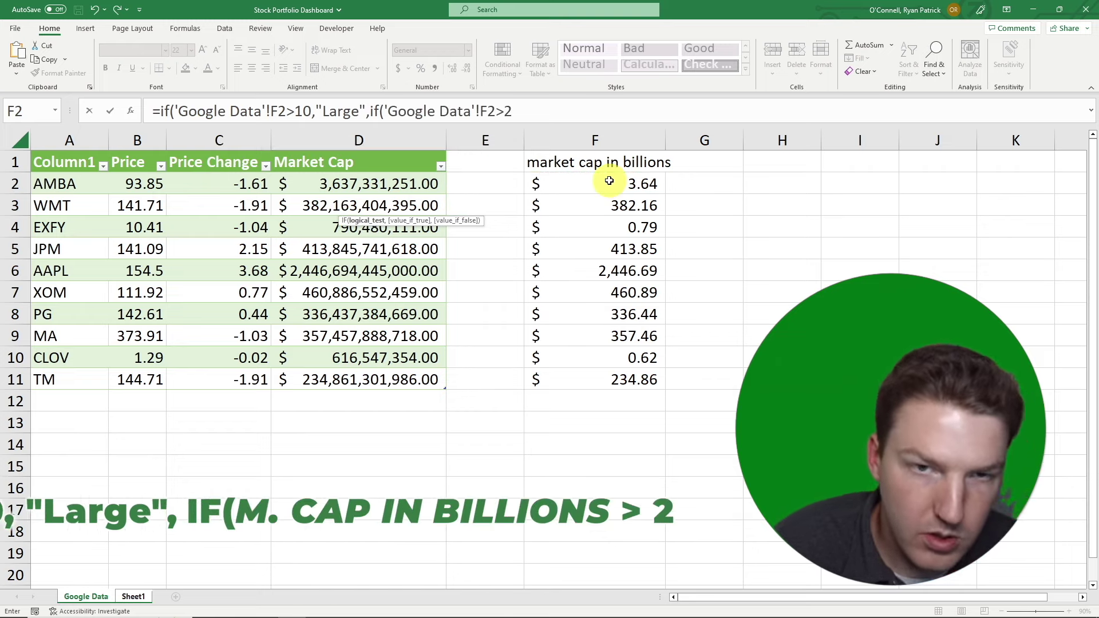
text(>2,")
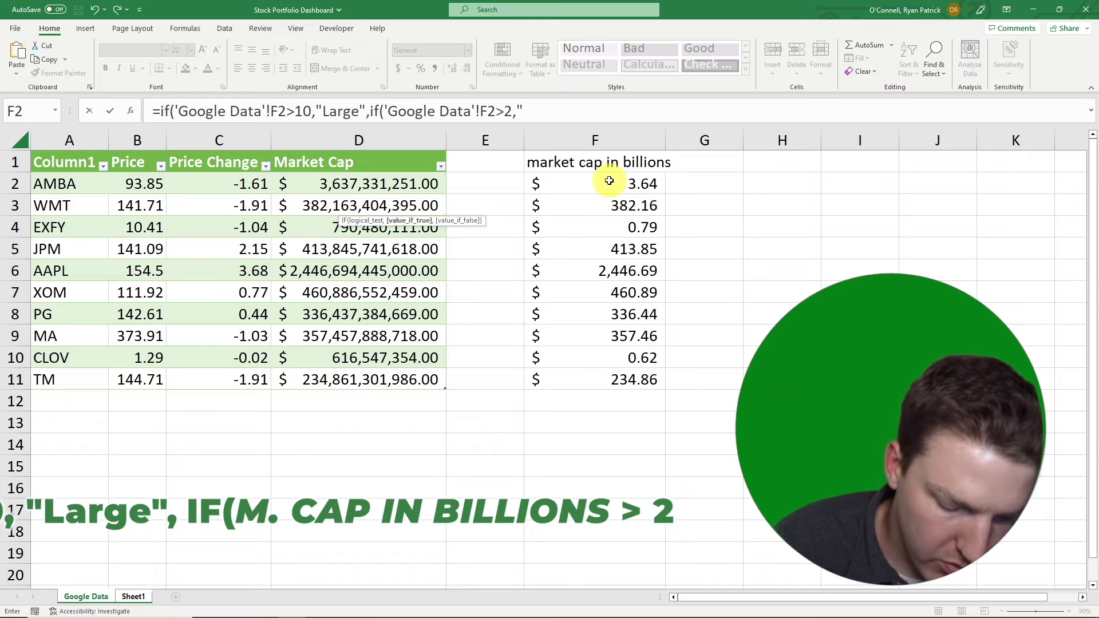
text(Mid")
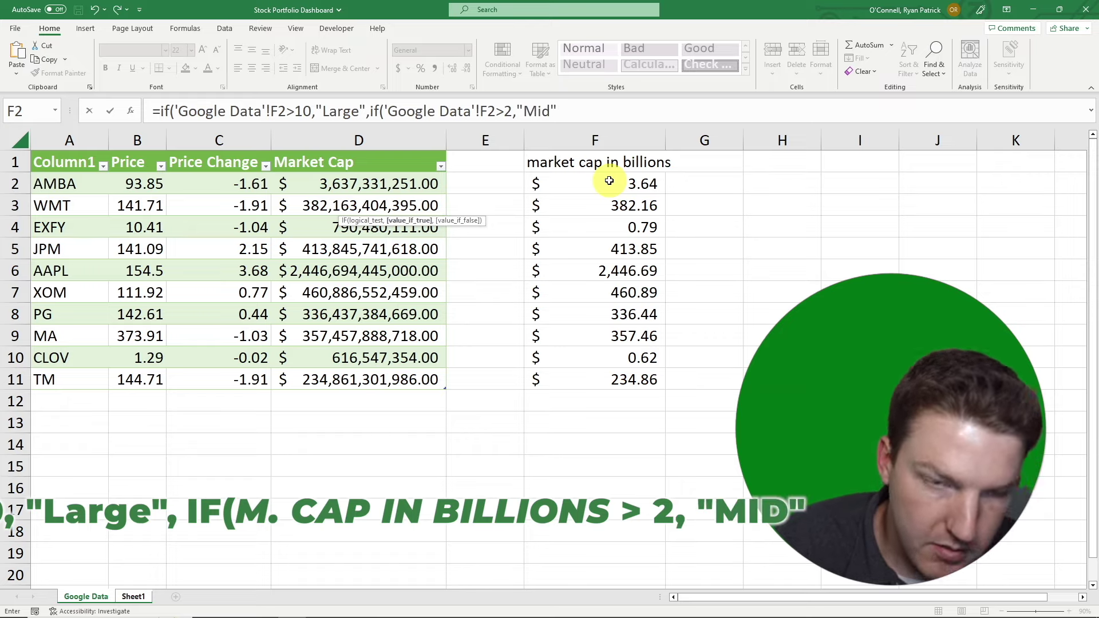
text(,"S)
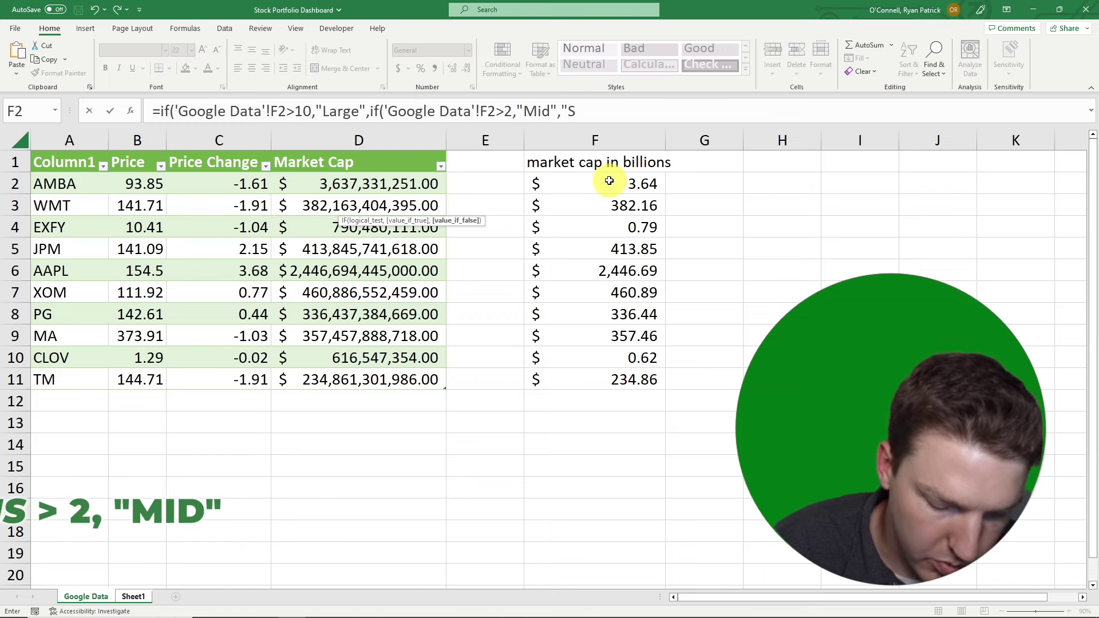
text(mall")
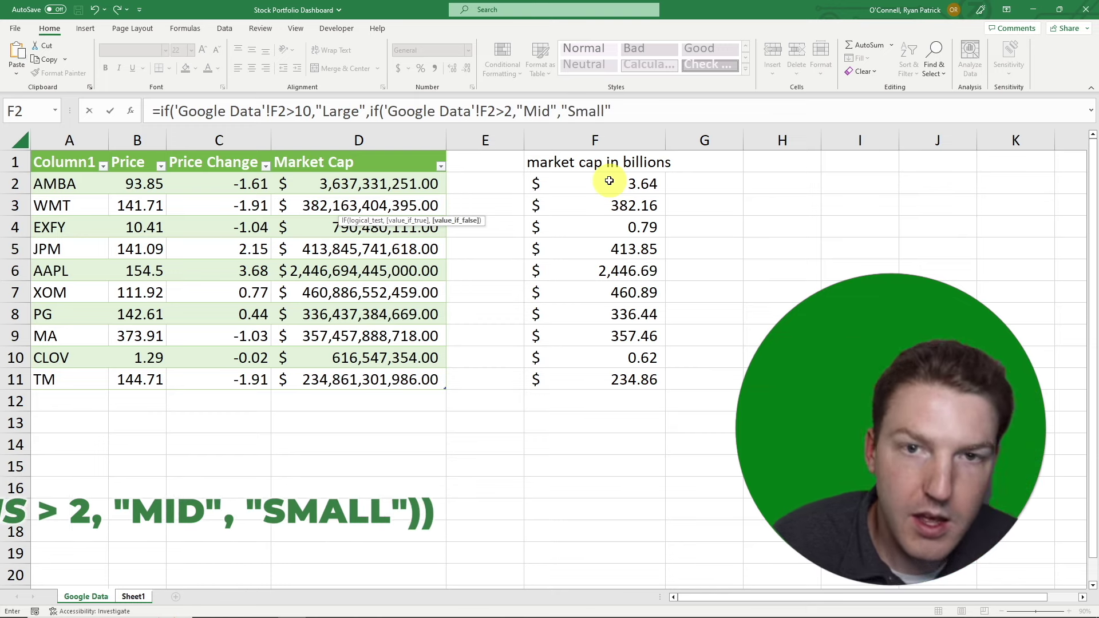
text()))
key(Return)
Fill the Cap Size formula from E3 down to E12.
click(417, 241)
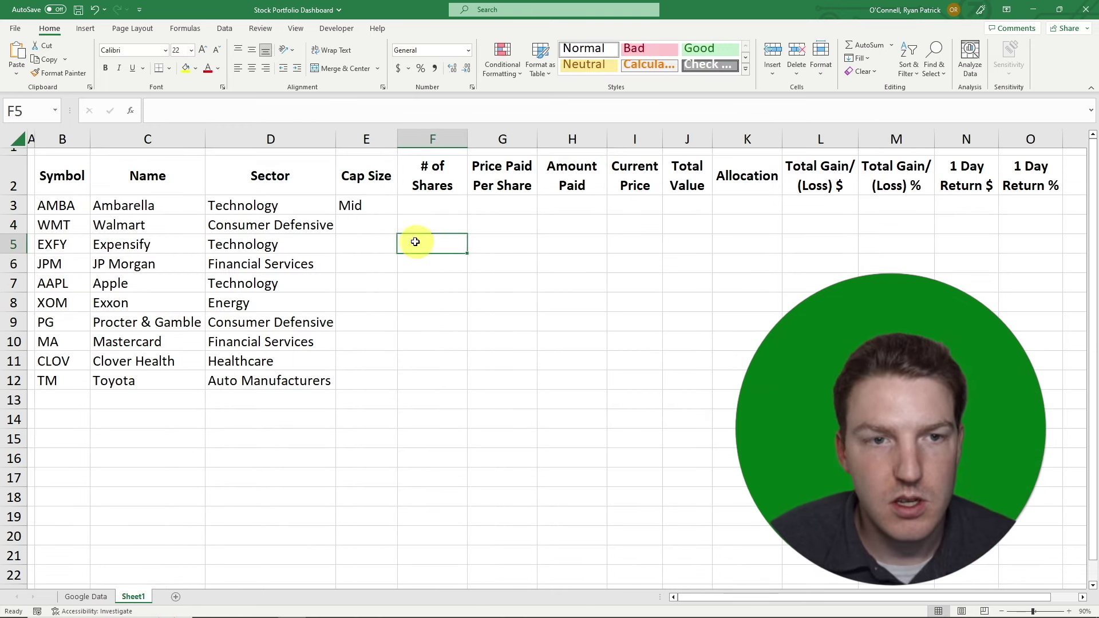
click(342, 205)
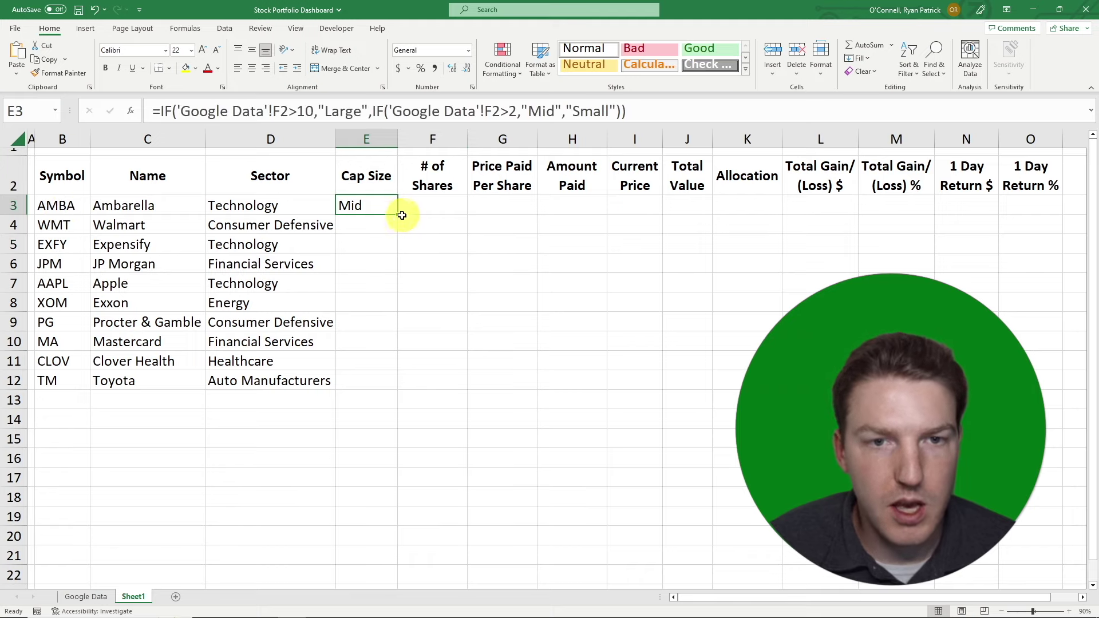
drag(397, 217, 392, 391)
click(392, 416)
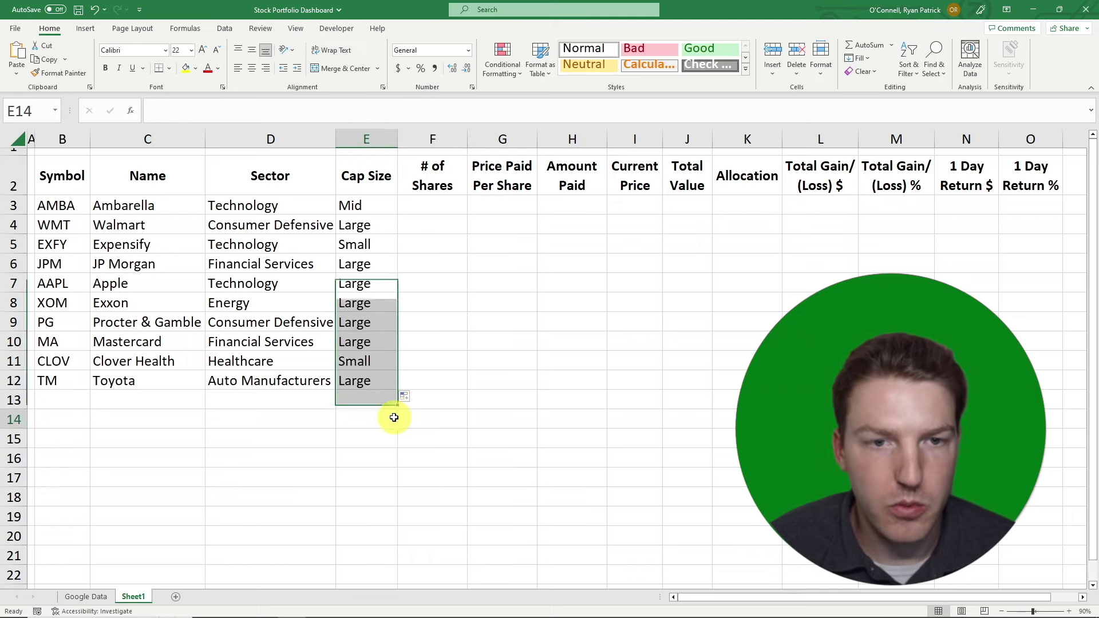
click(369, 209)
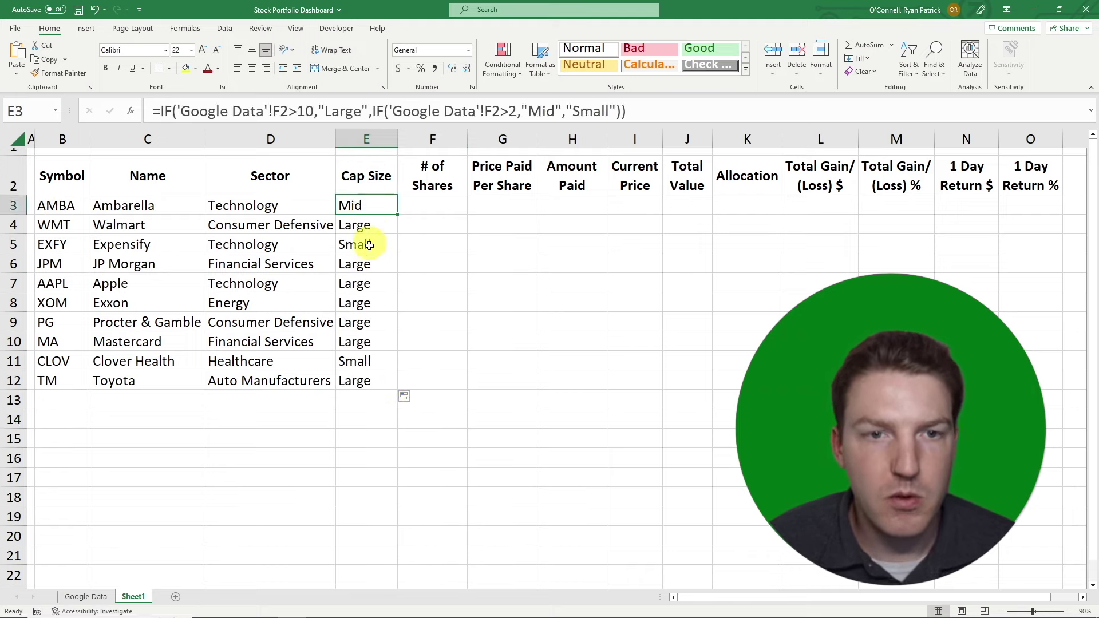
click(365, 243)
drag(364, 380, 366, 212)
click(493, 259)
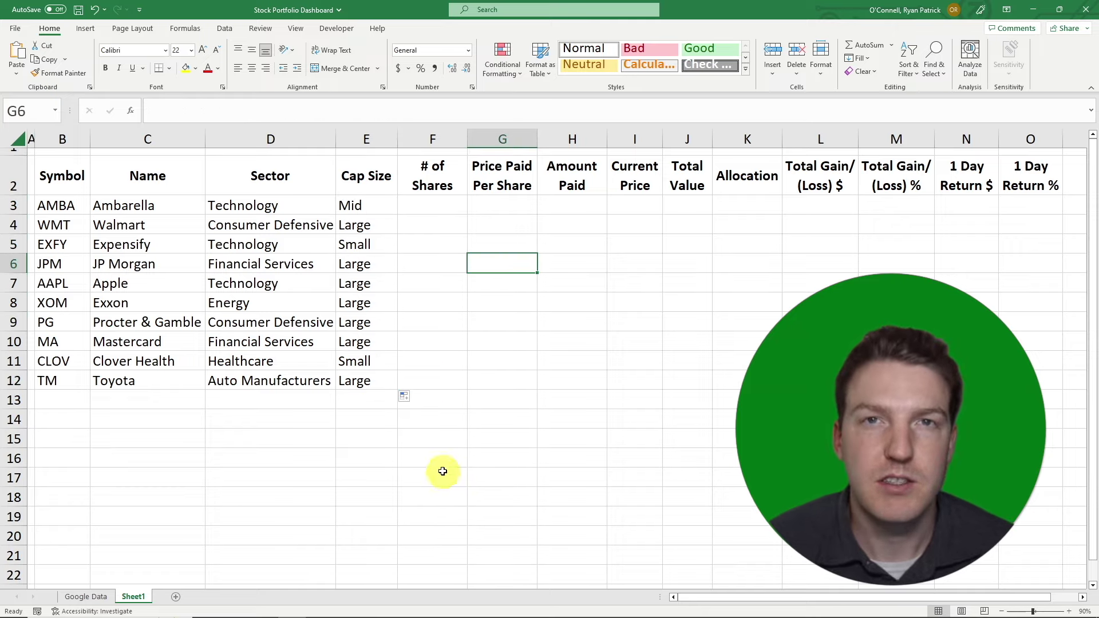
Paste the copied share counts and prices paid per share for the ten stocks into F3:G12.
click(269, 477)
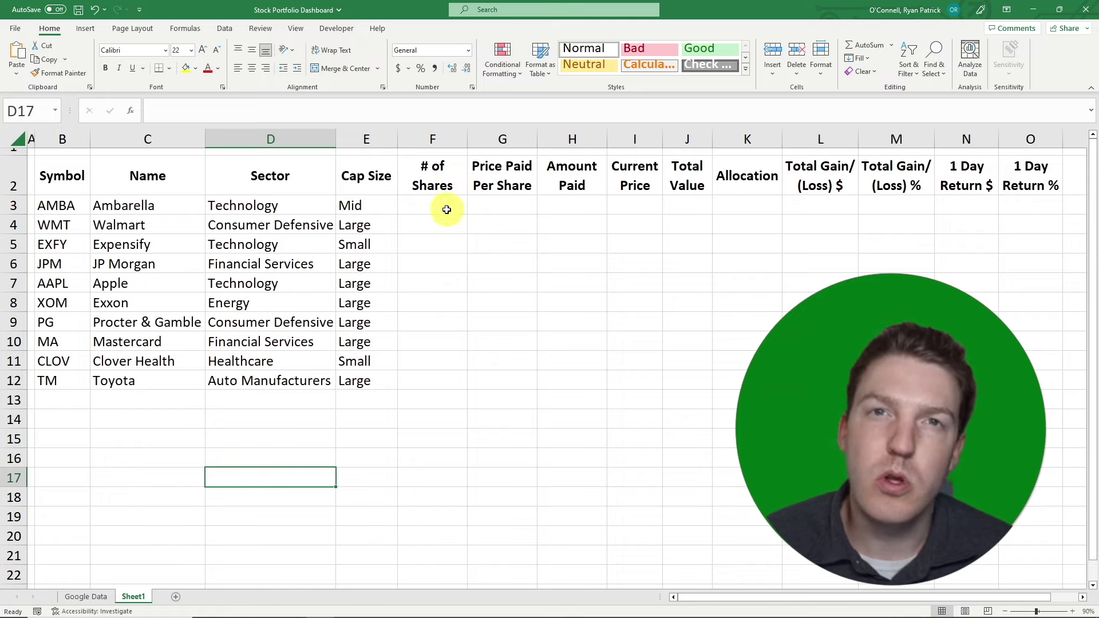
right_click(428, 206)
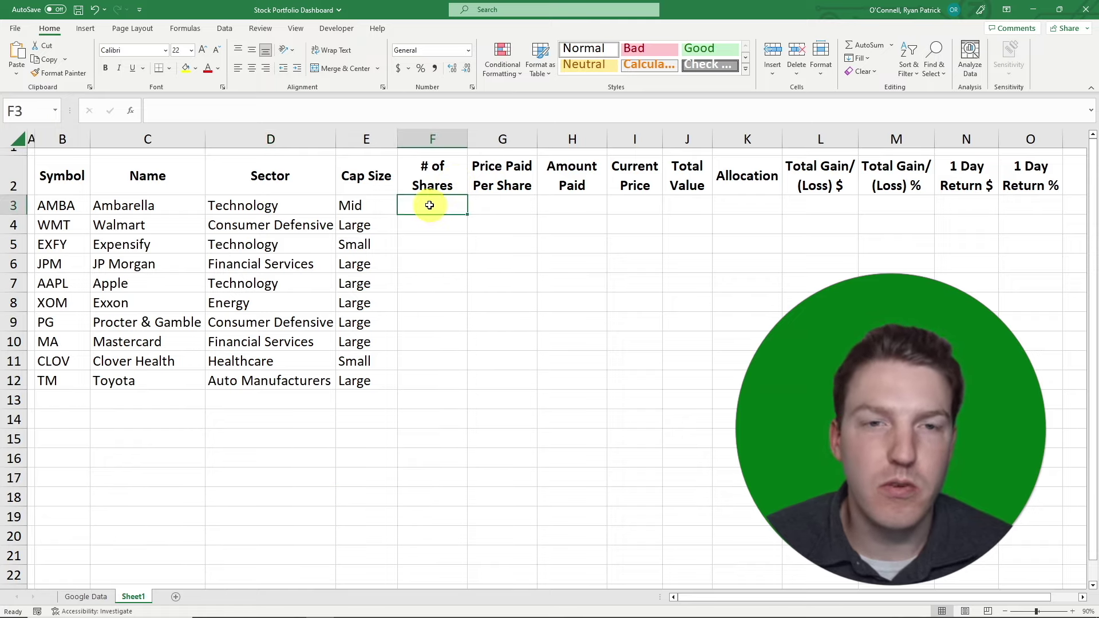
click(478, 286)
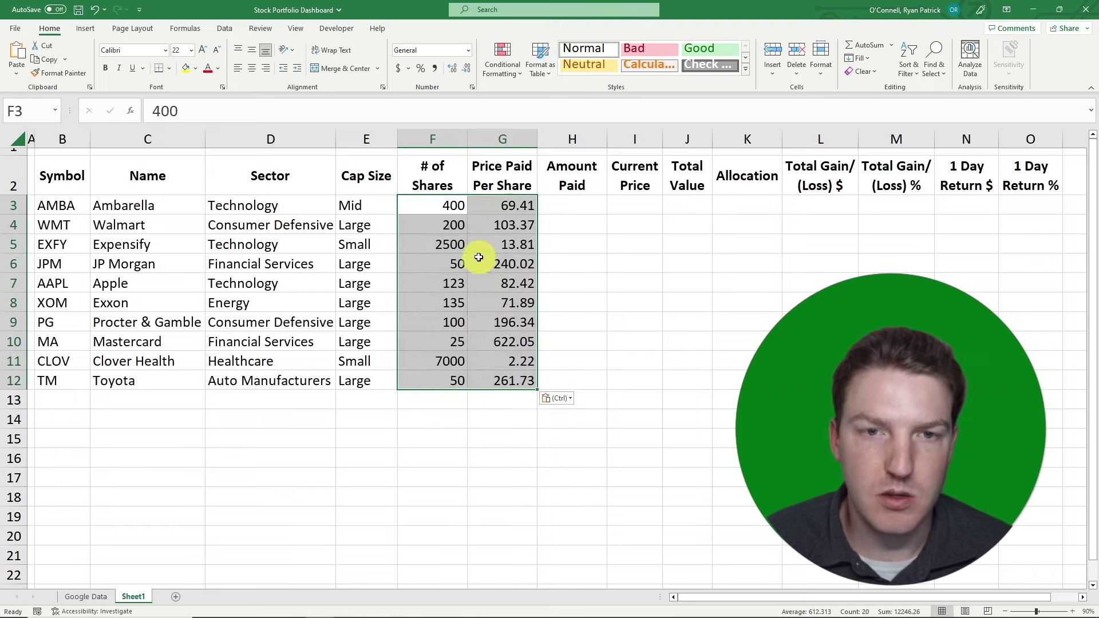
click(448, 209)
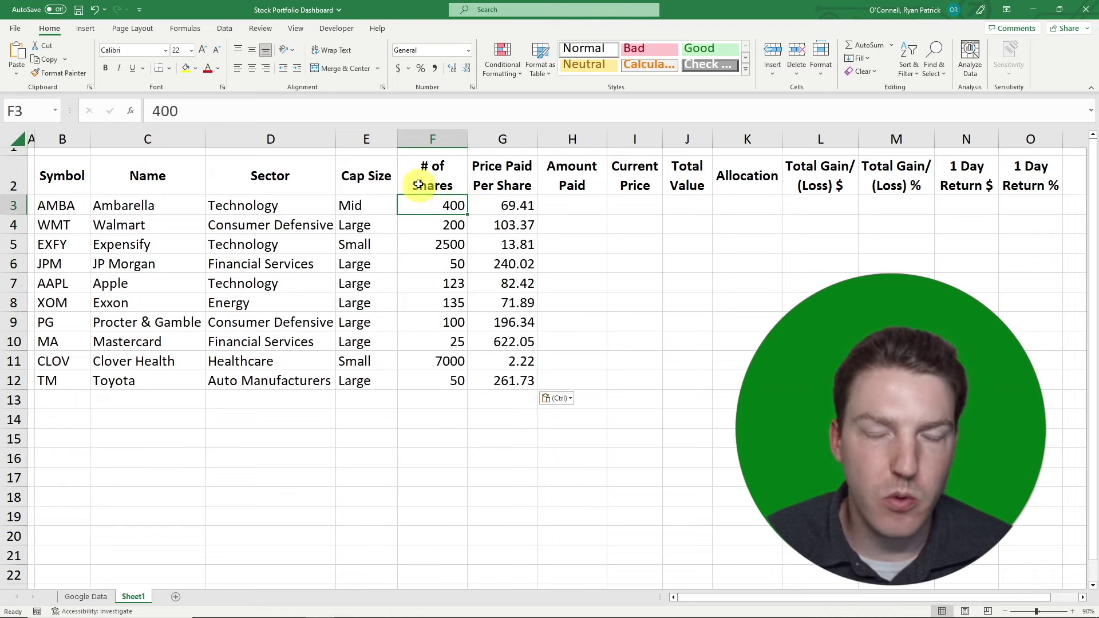
click(45, 201)
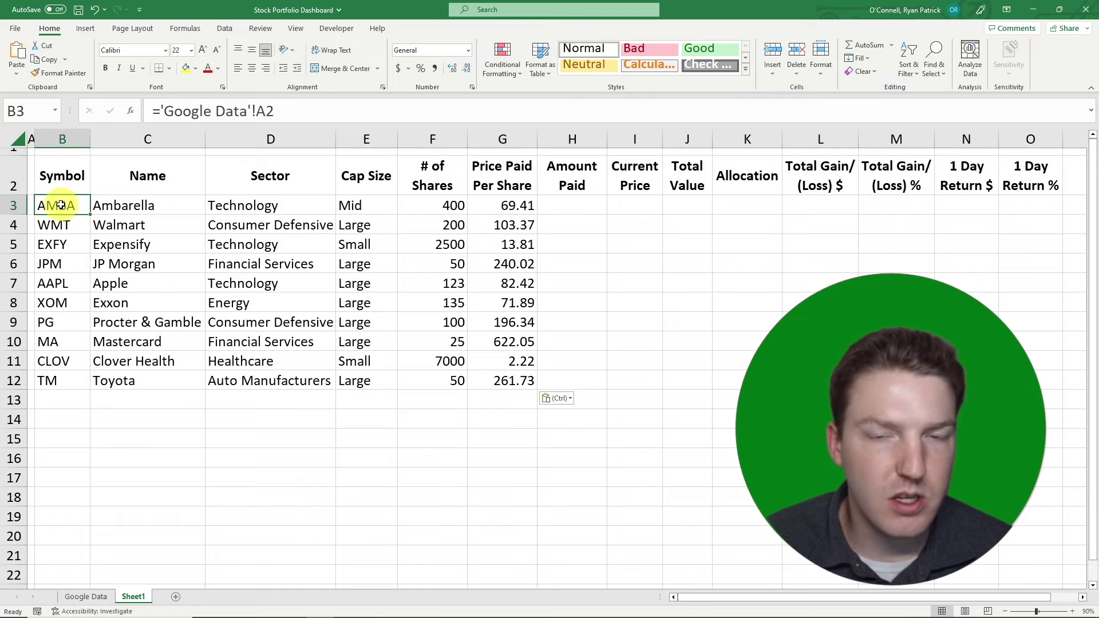
click(507, 205)
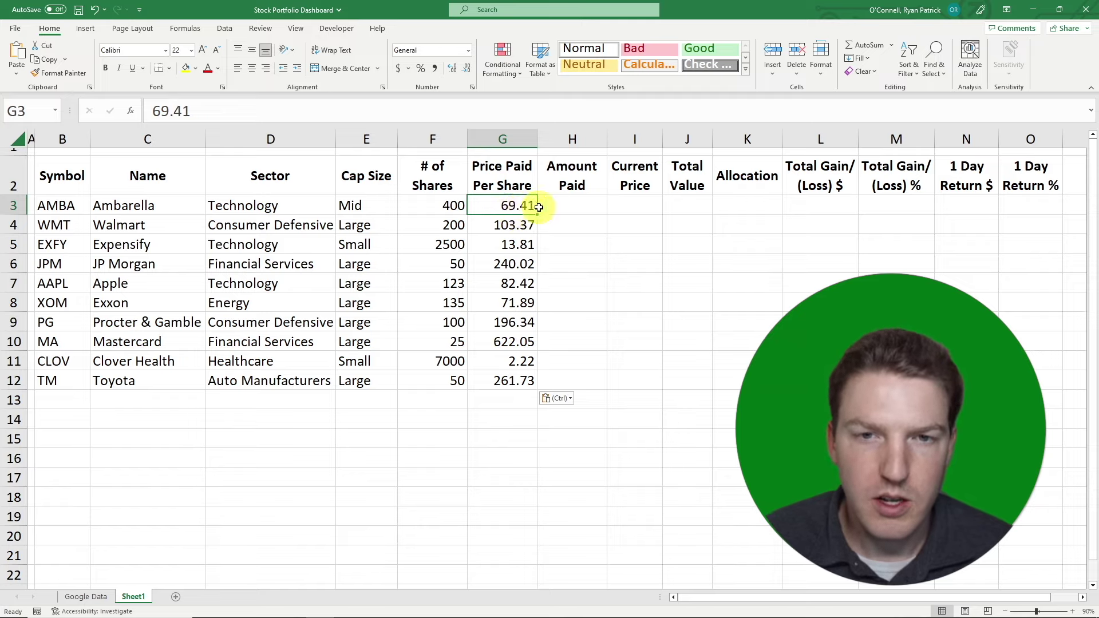
click(253, 243)
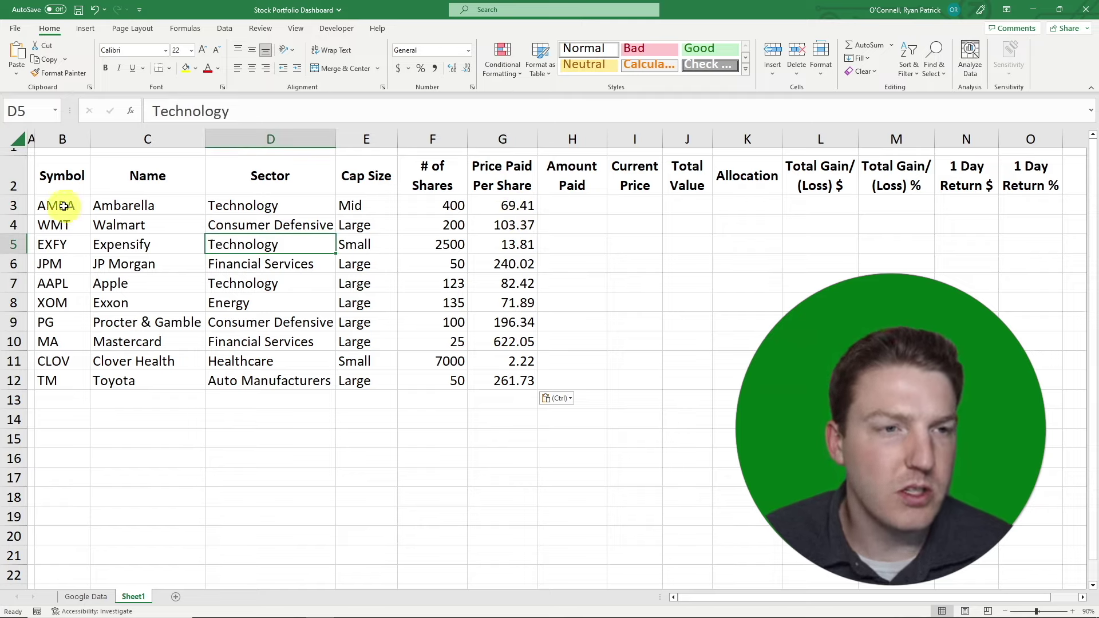
Shade the manually entered ranges B3:D12 and F3:G12 with a custom light yellow fill.
drag(64, 206, 295, 376)
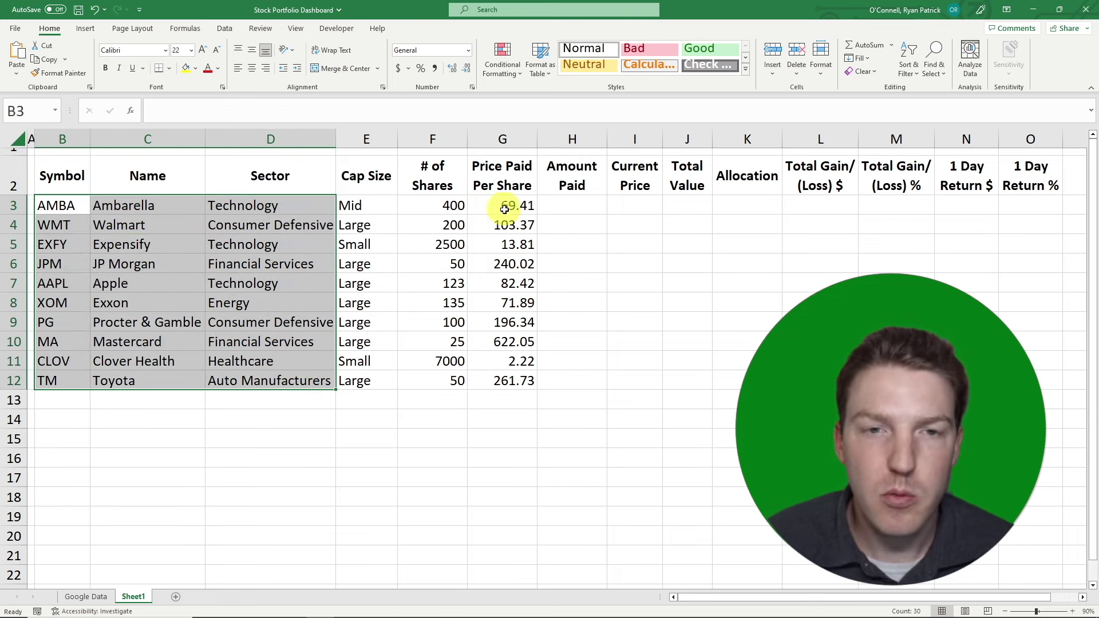
drag(433, 204, 511, 379)
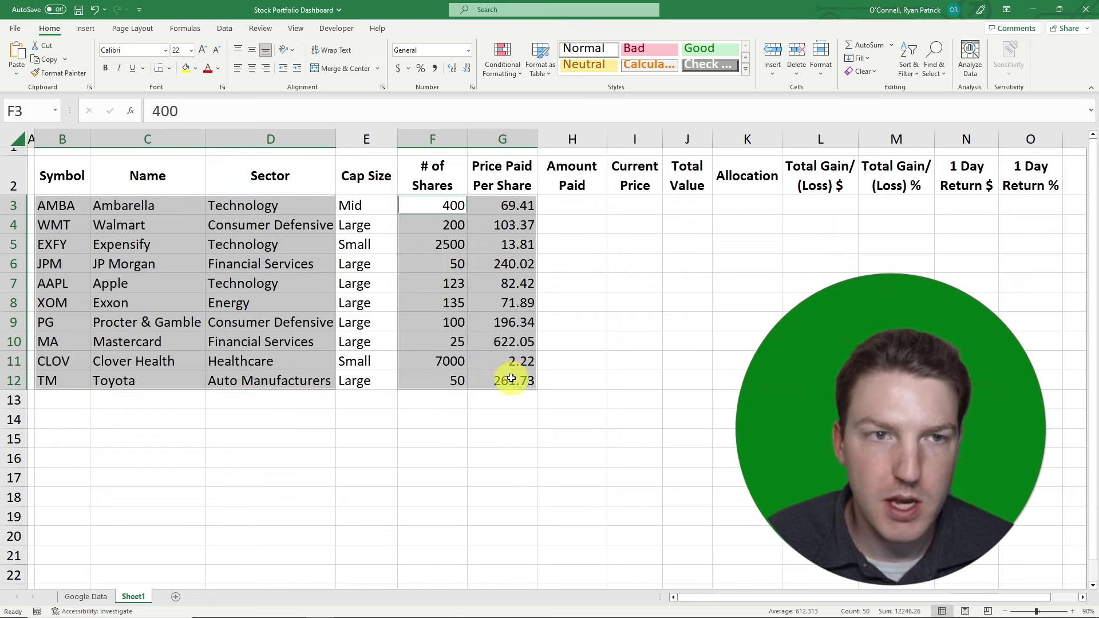
click(196, 70)
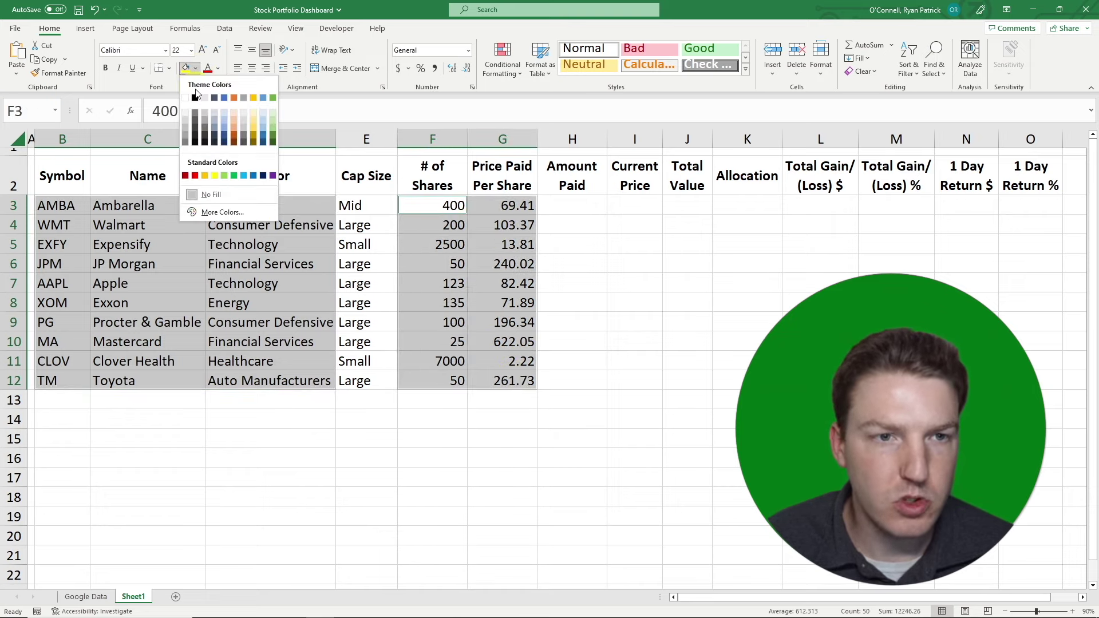
click(222, 211)
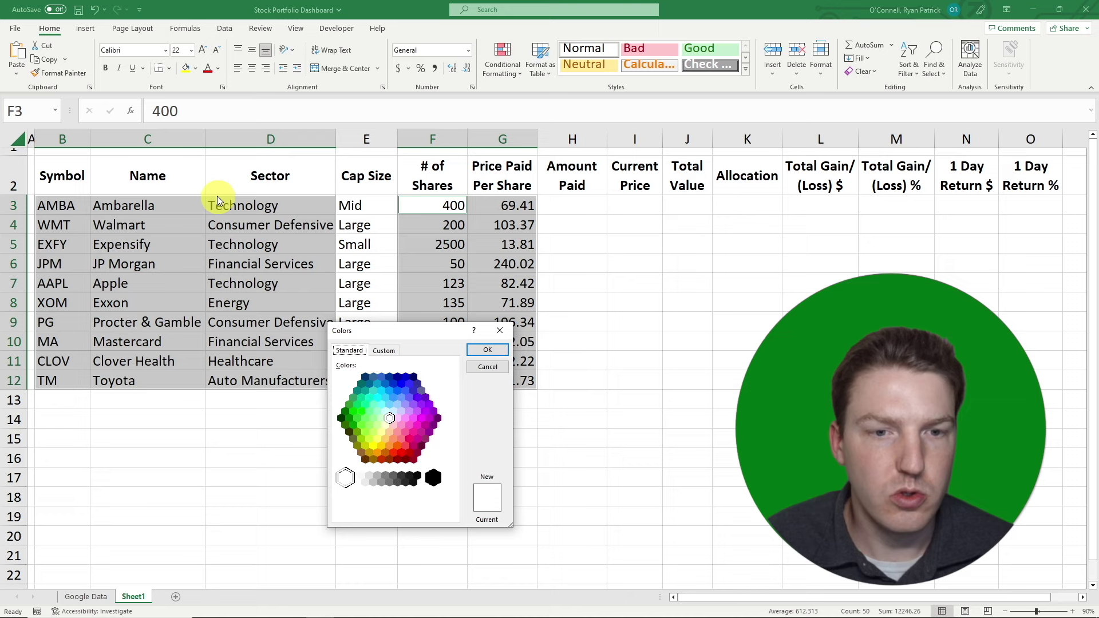
click(386, 427)
click(488, 350)
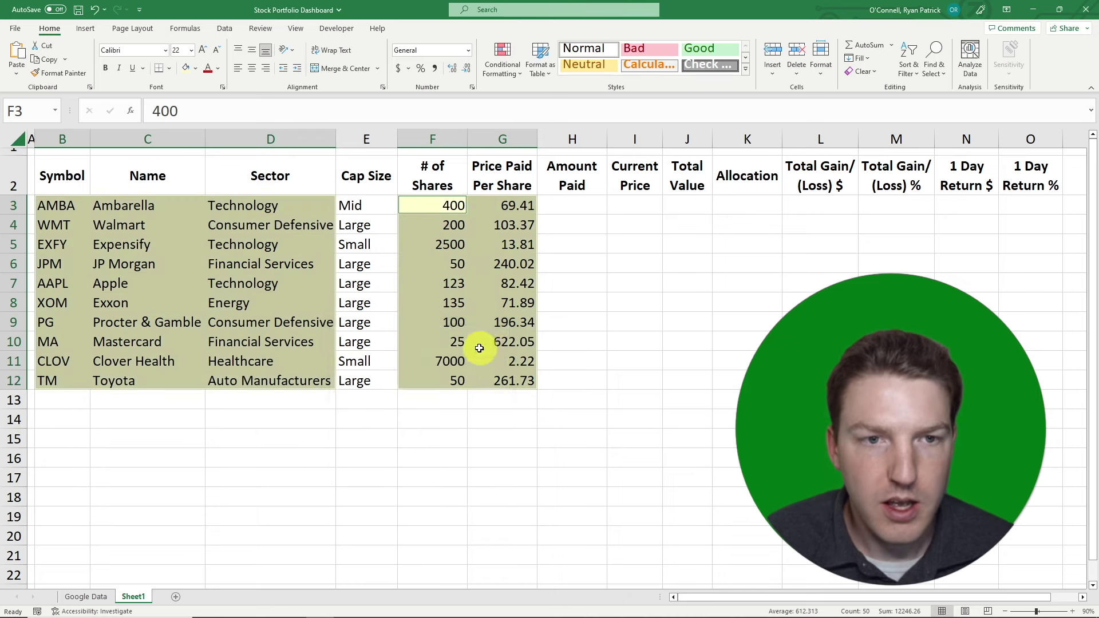
click(389, 322)
click(739, 319)
Shade the calculated ranges E3:E12 and H3:O12 with a light blue theme fill.
drag(363, 206, 366, 380)
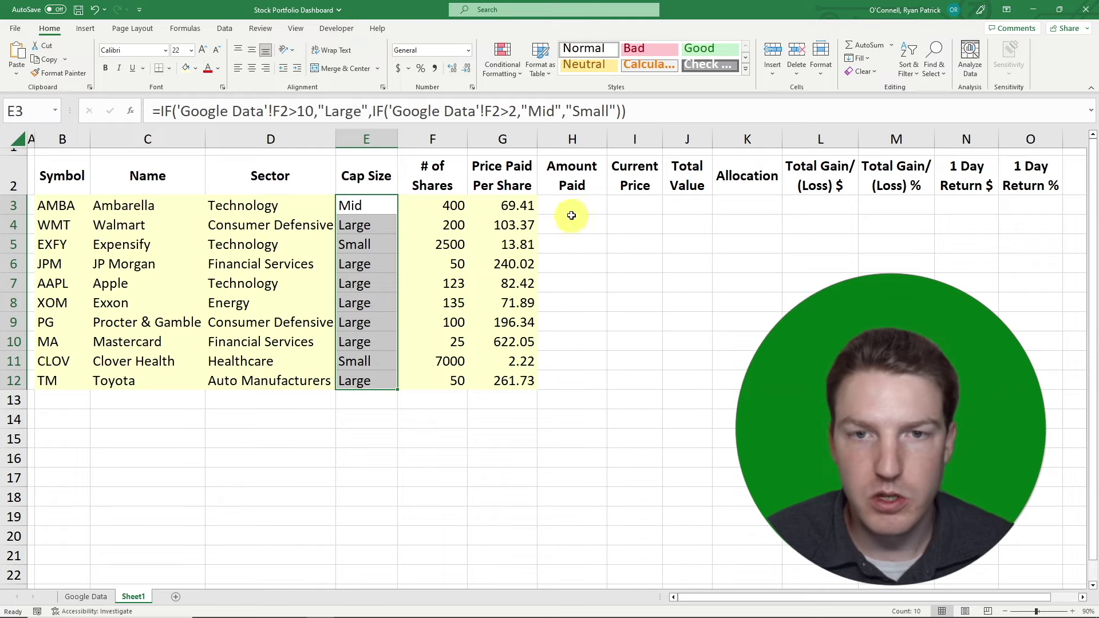
drag(569, 212, 1037, 380)
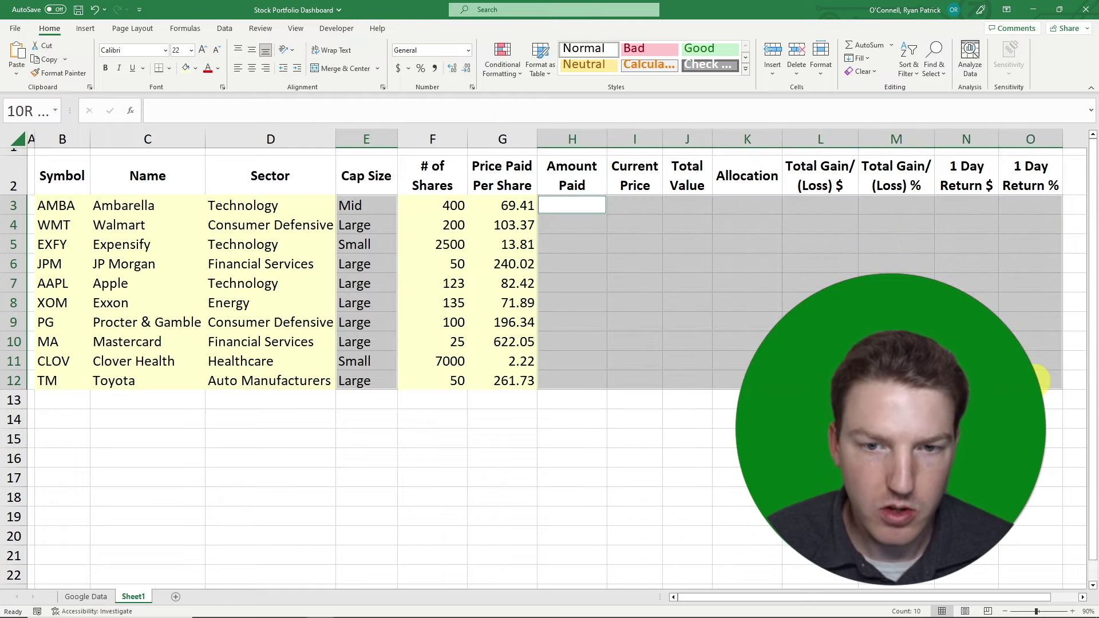
click(197, 69)
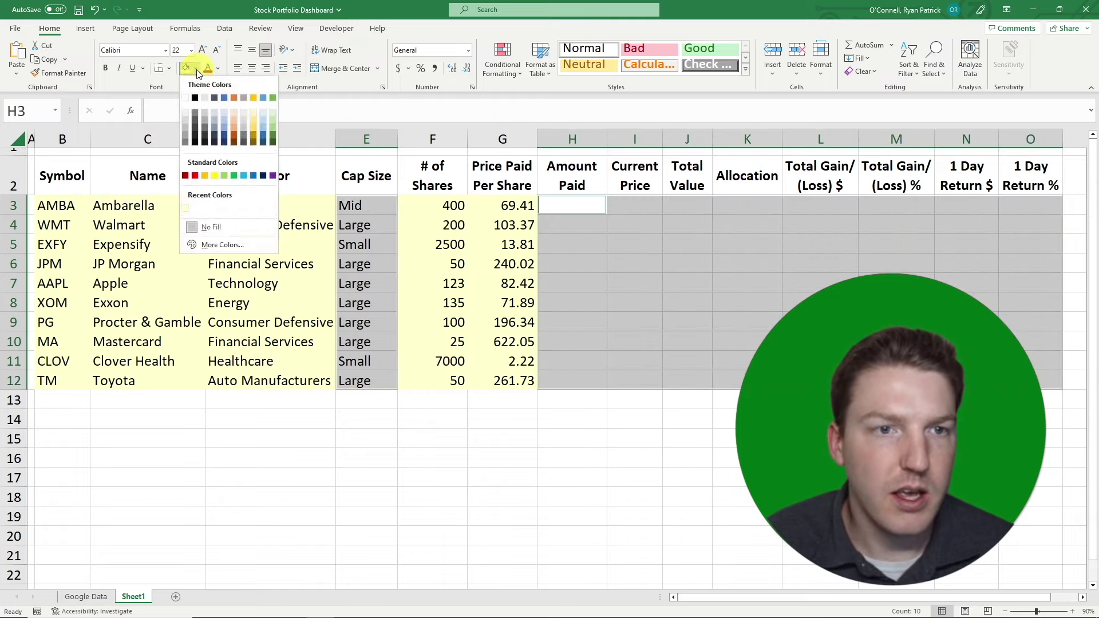
click(227, 106)
click(630, 288)
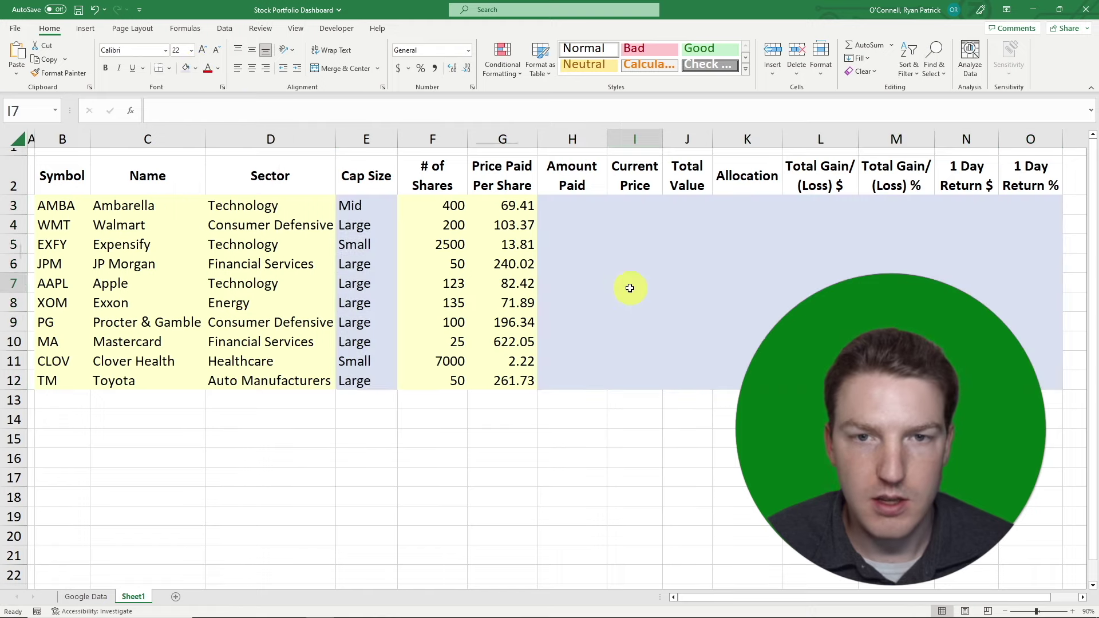
click(594, 392)
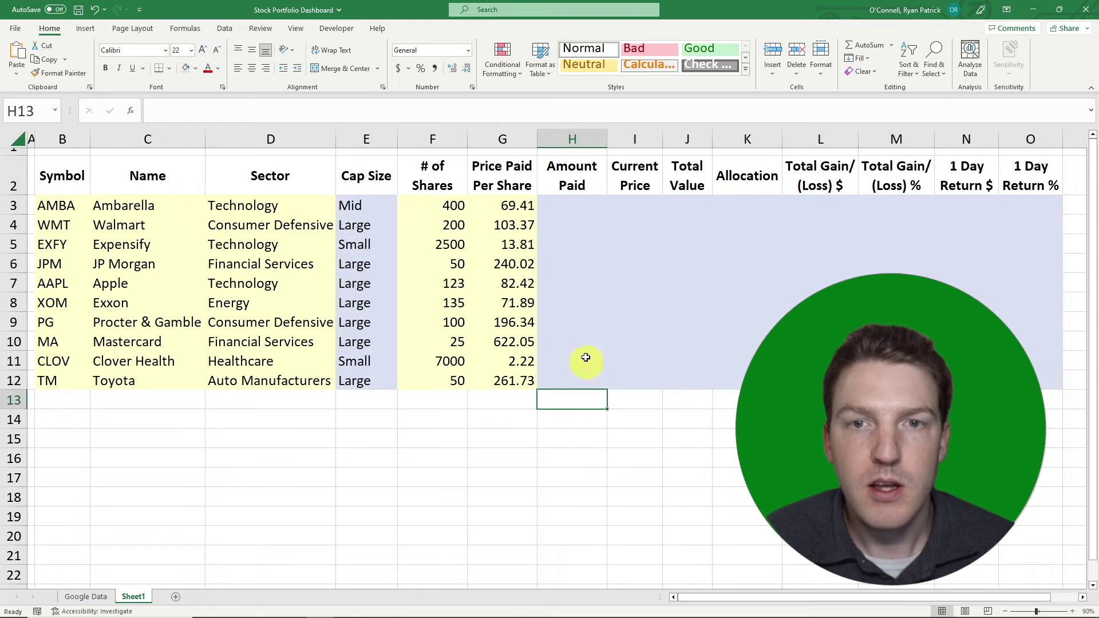
Enter =F3*G3 in Amount Paid cell H3 to multiply the share count by the price paid.
click(572, 203)
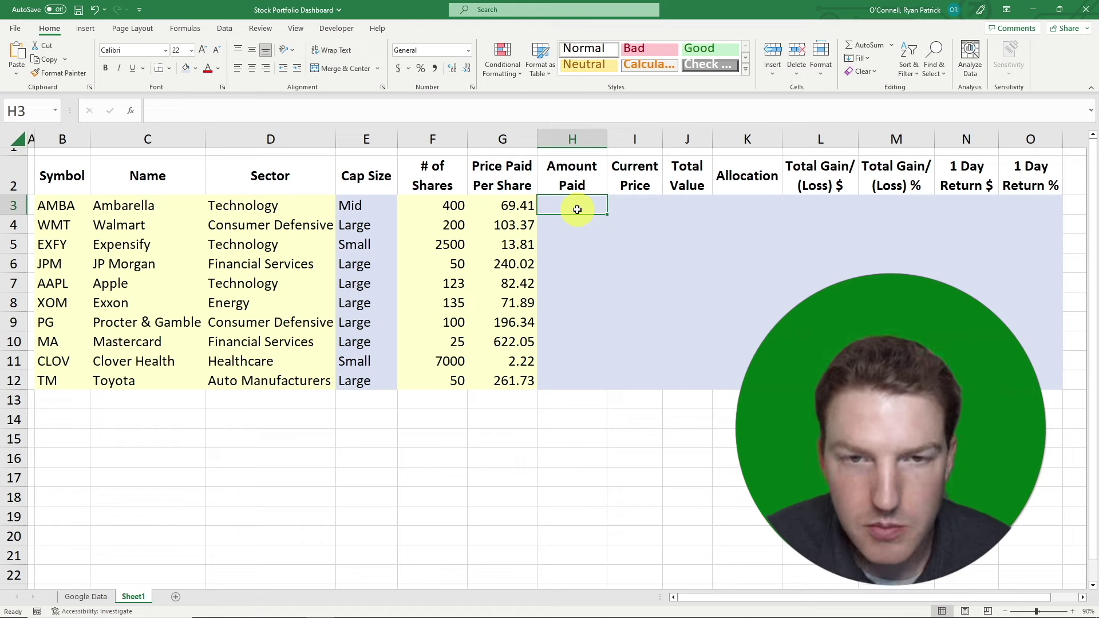
text(=)
key(Left)
key(Left)
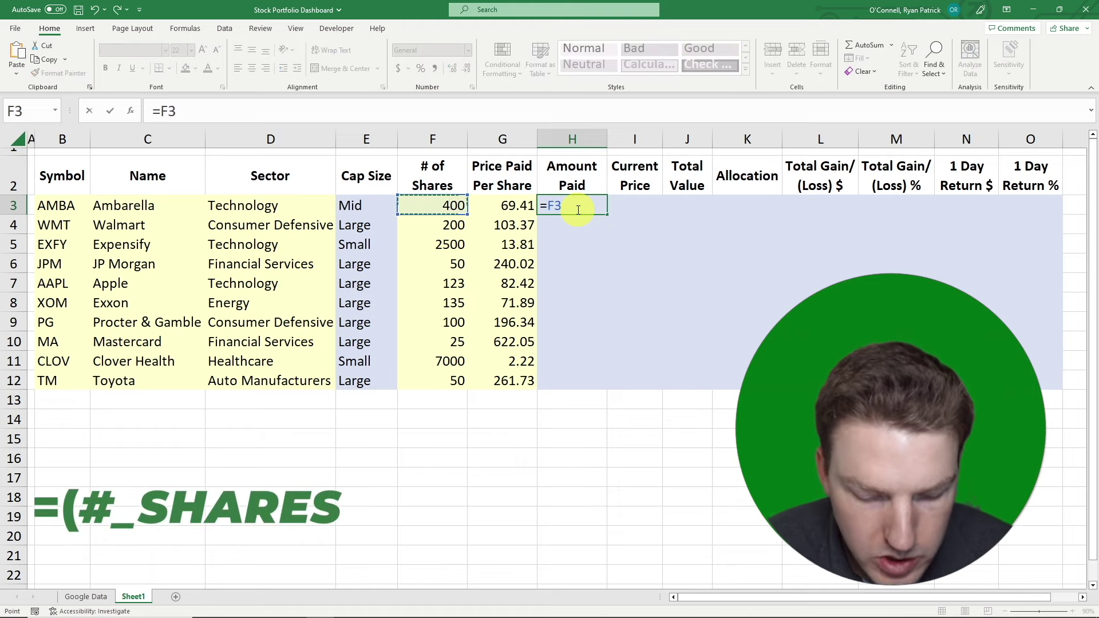
text(*)
key(Left)
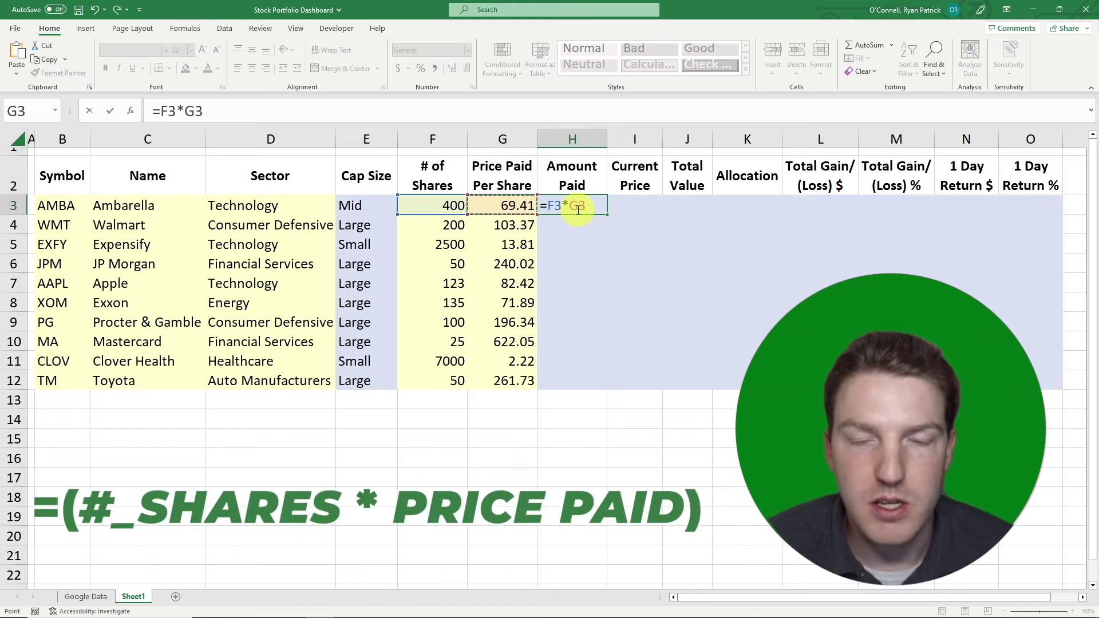
key(Return)
Format H3 as Accounting dollars with no decimals and narrow the Amount Paid column to fit.
click(579, 210)
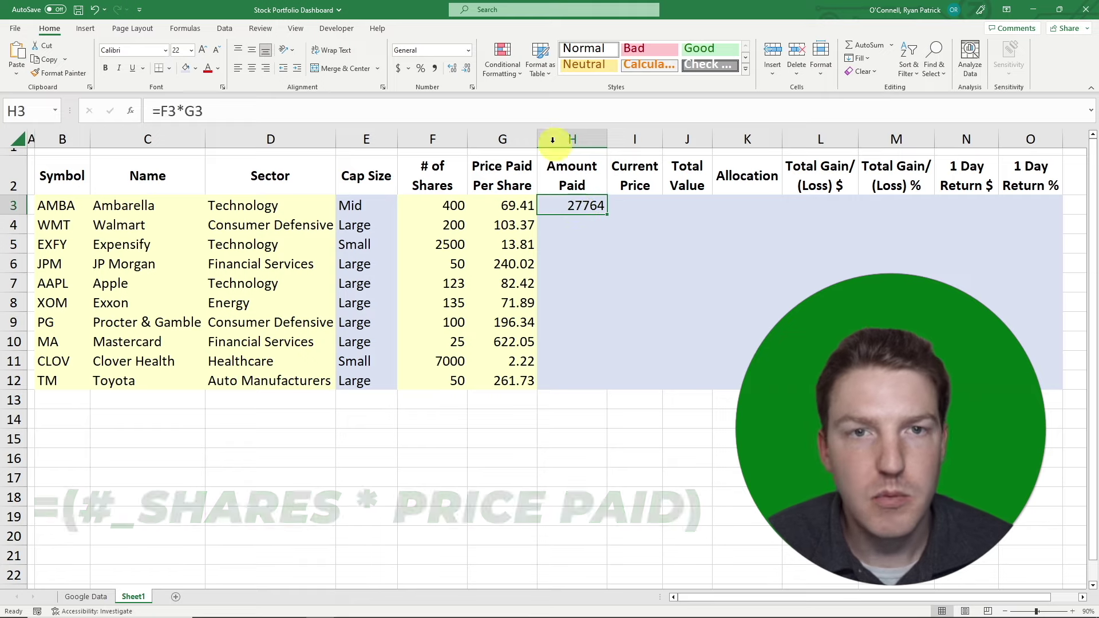
click(399, 69)
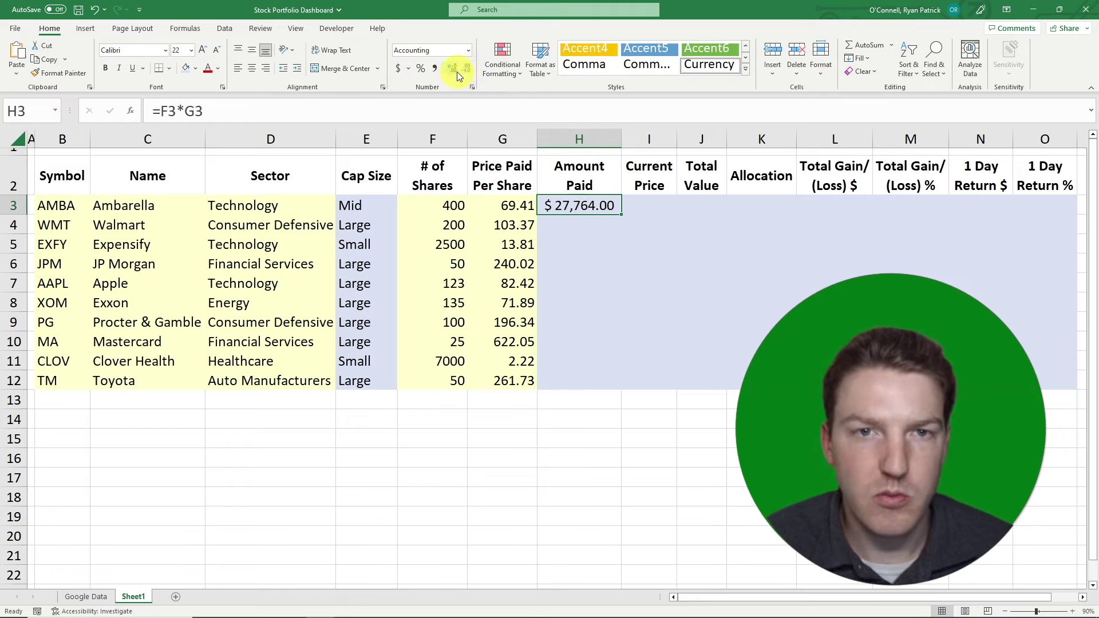
click(457, 71)
click(469, 68)
click(468, 68)
click(469, 67)
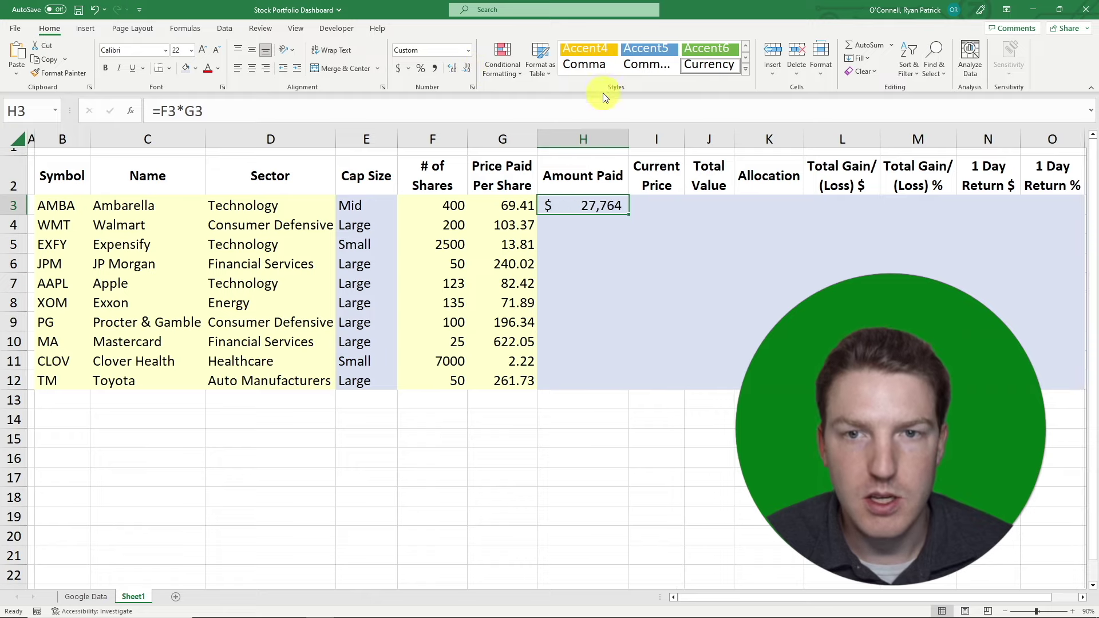
double_click(628, 132)
drag(625, 131, 607, 131)
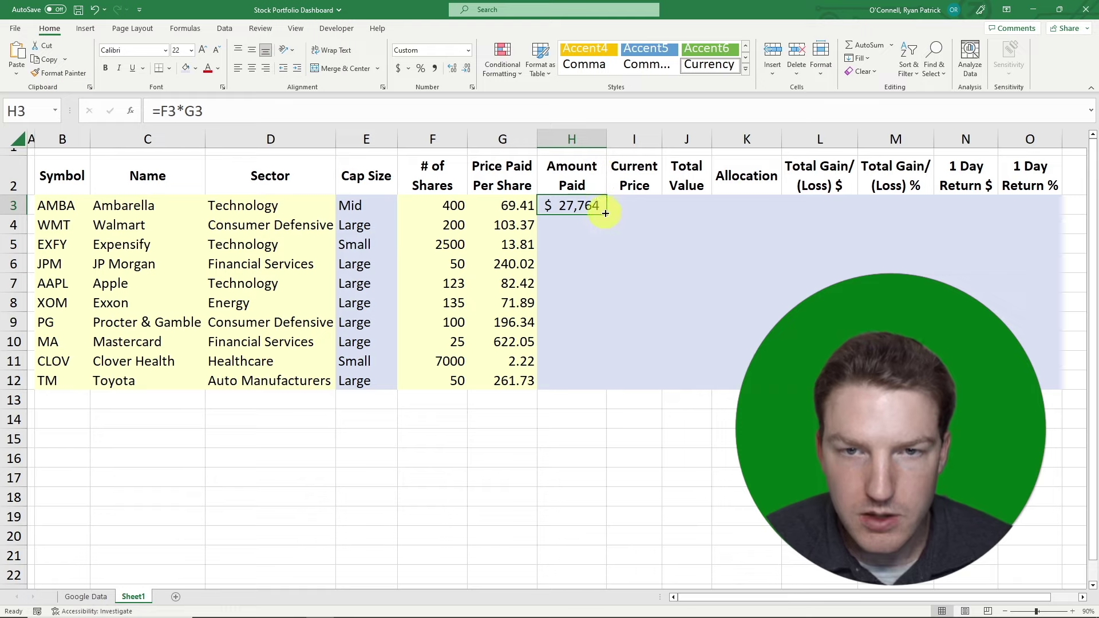
Fill the Amount Paid formula from H3 down to H12.
drag(608, 215, 607, 215)
drag(611, 258, 602, 383)
drag(580, 206, 590, 379)
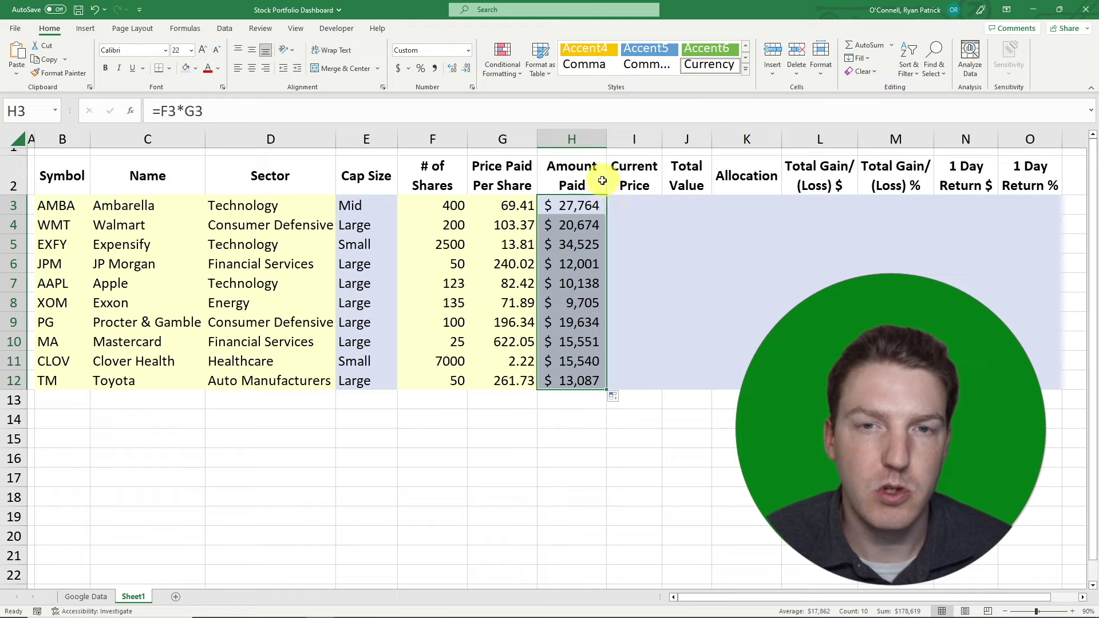
Link Current Price cell I3 to the first stock's price with ='Google Data'!B2.
click(646, 207)
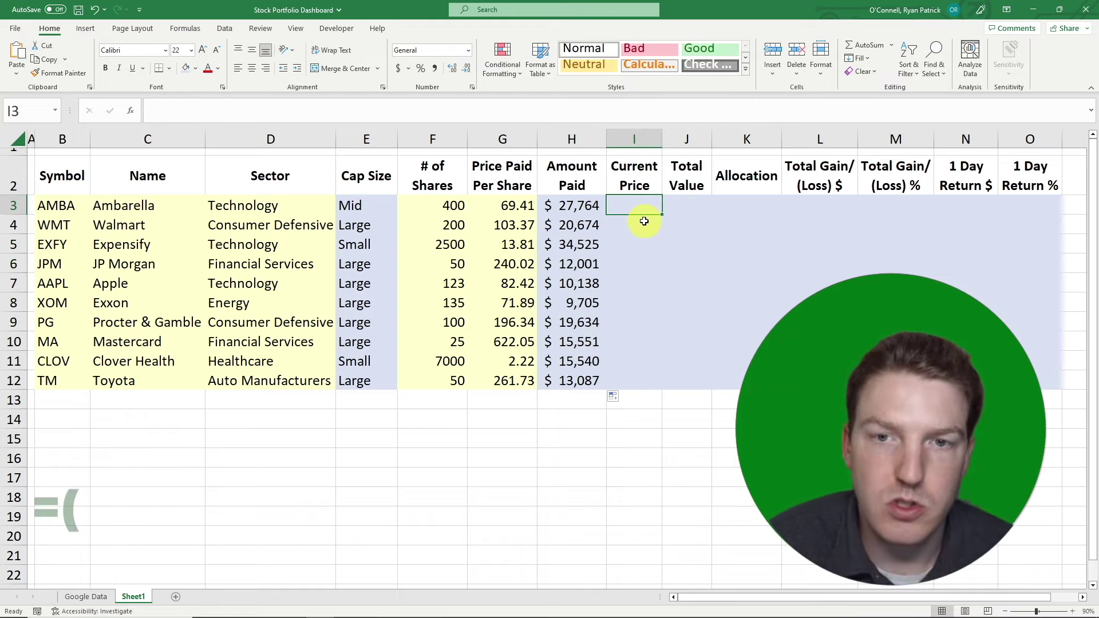
text(=)
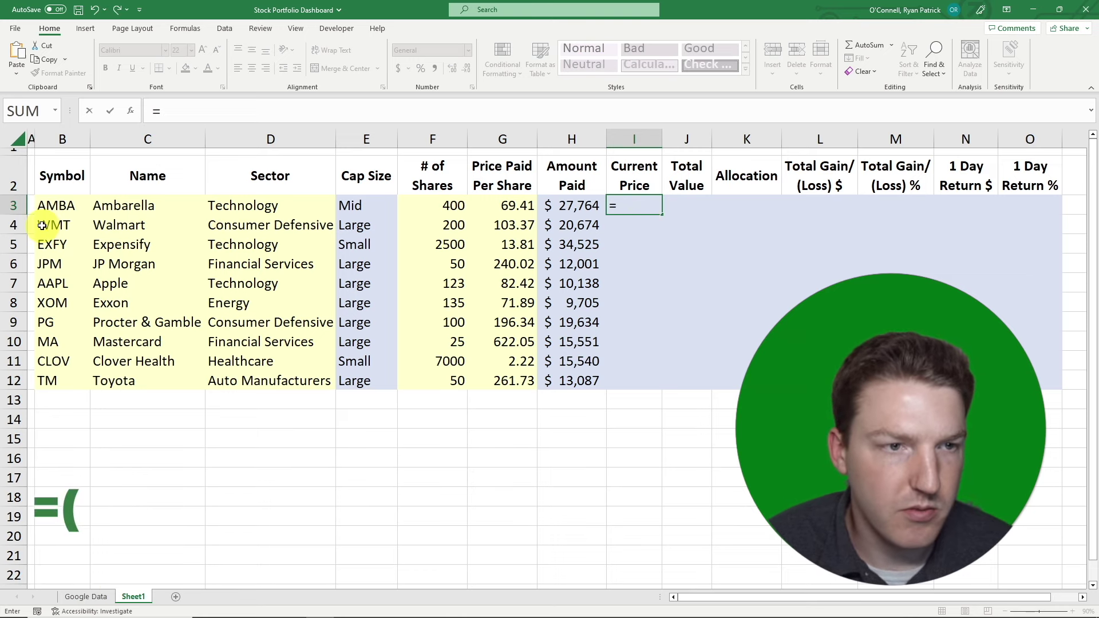
click(86, 597)
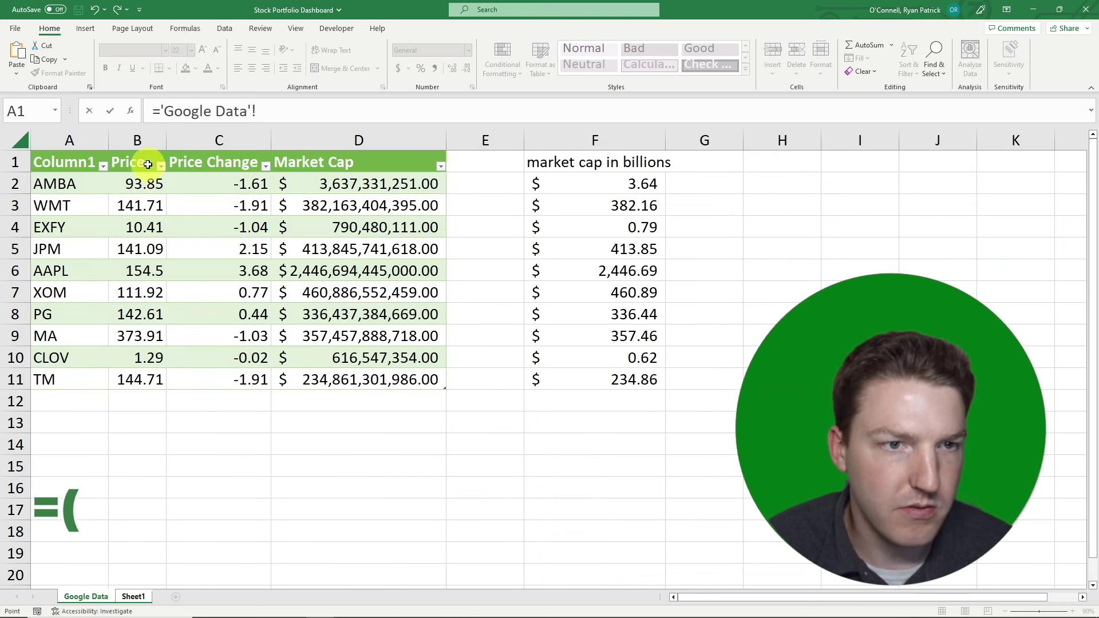
click(135, 184)
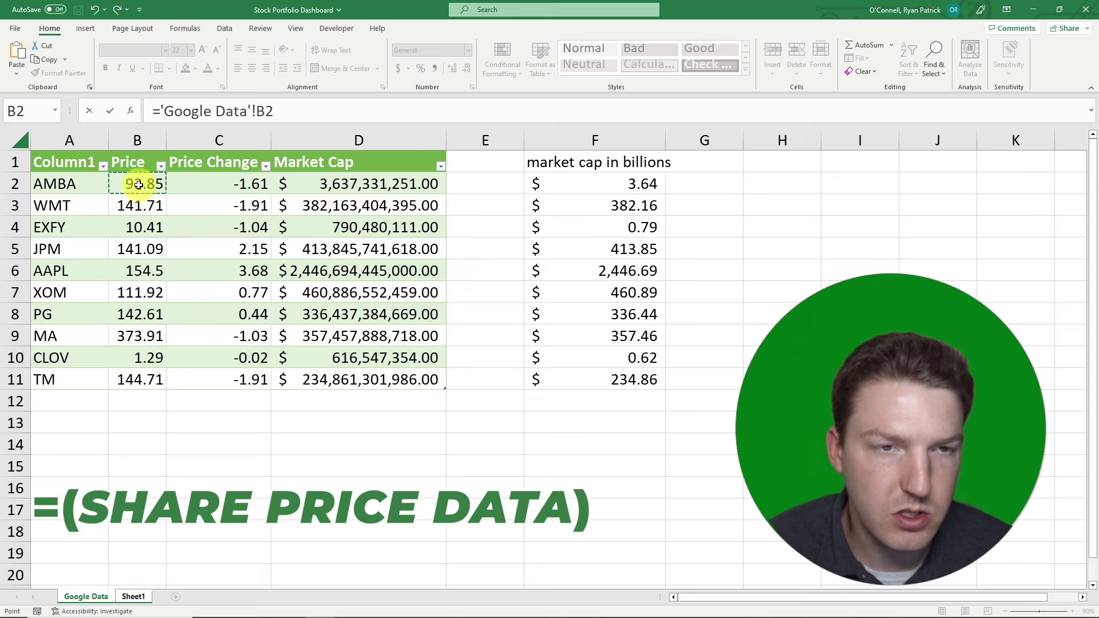
key(Return)
Format I3 as Accounting dollars, then fill it down to I12 with column I widened to fit.
click(636, 205)
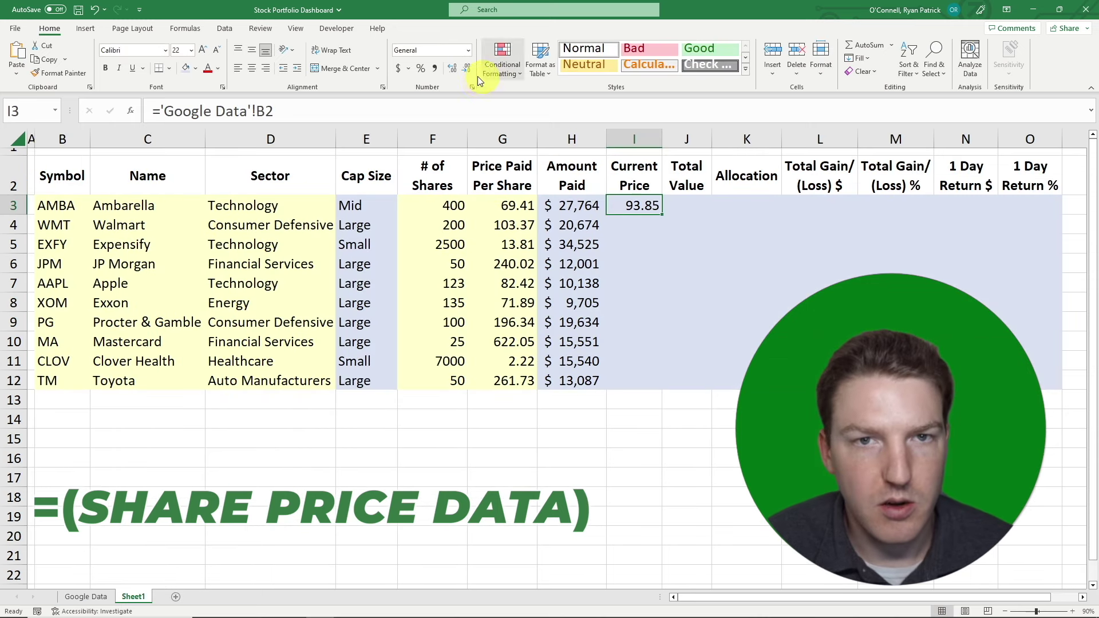
click(398, 68)
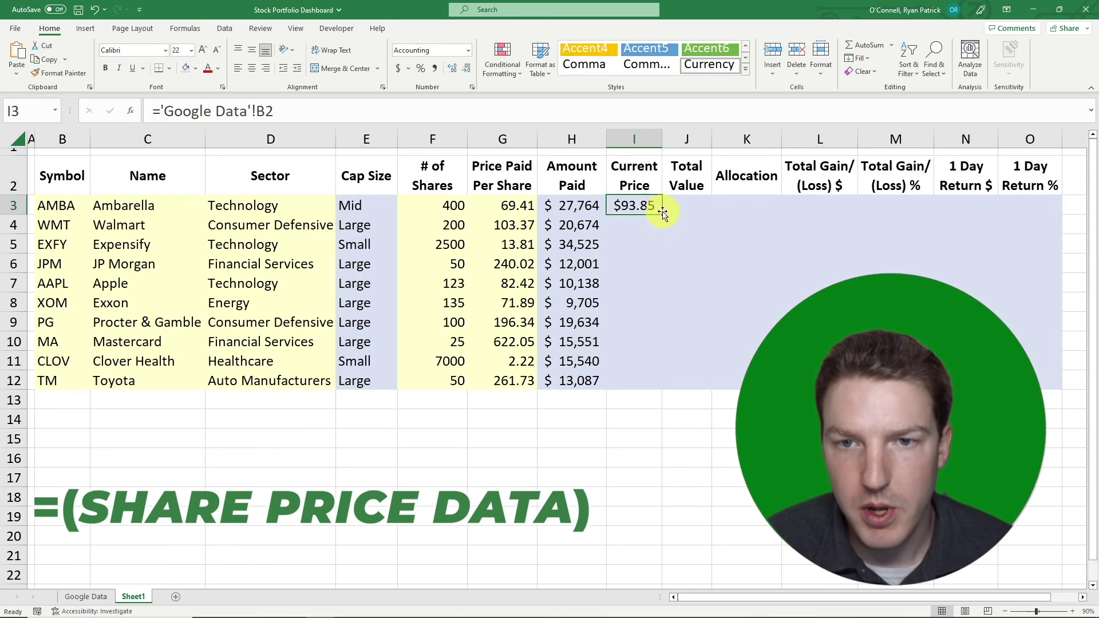
drag(663, 214, 659, 395)
drag(662, 140, 676, 142)
click(760, 263)
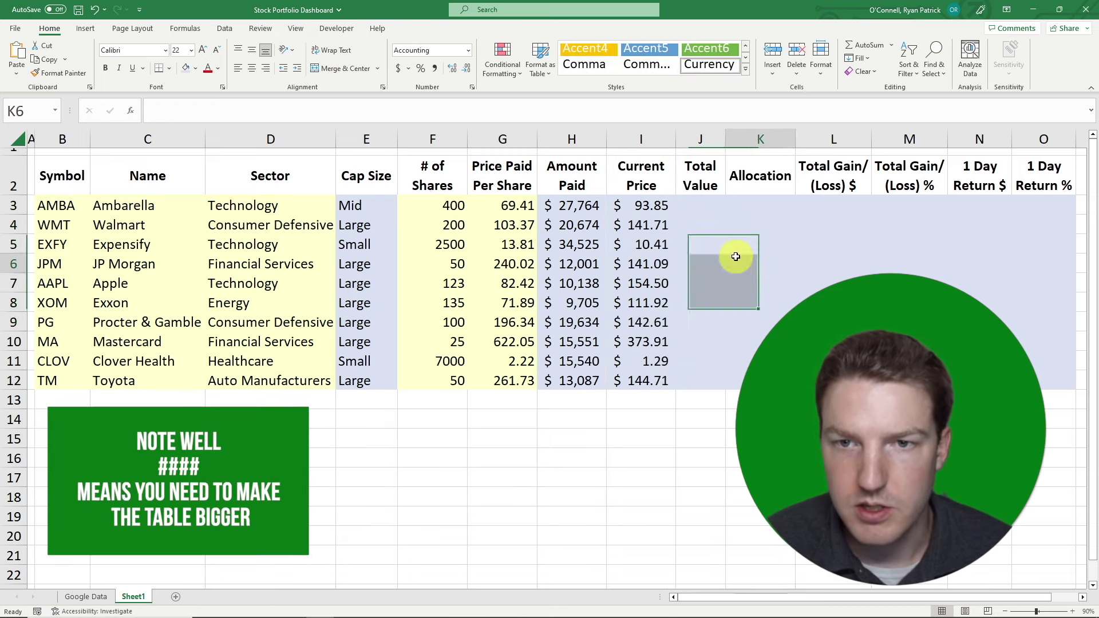
Enter =F3*I3 in Total Value cell J3 to multiply the share count by the current price.
click(698, 208)
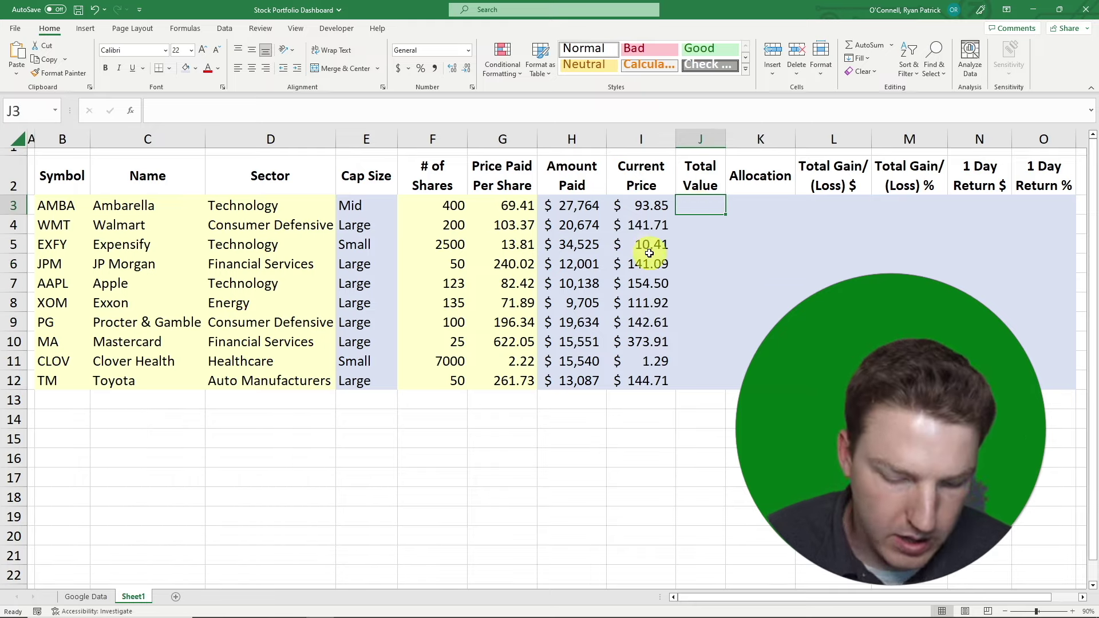
text(=)
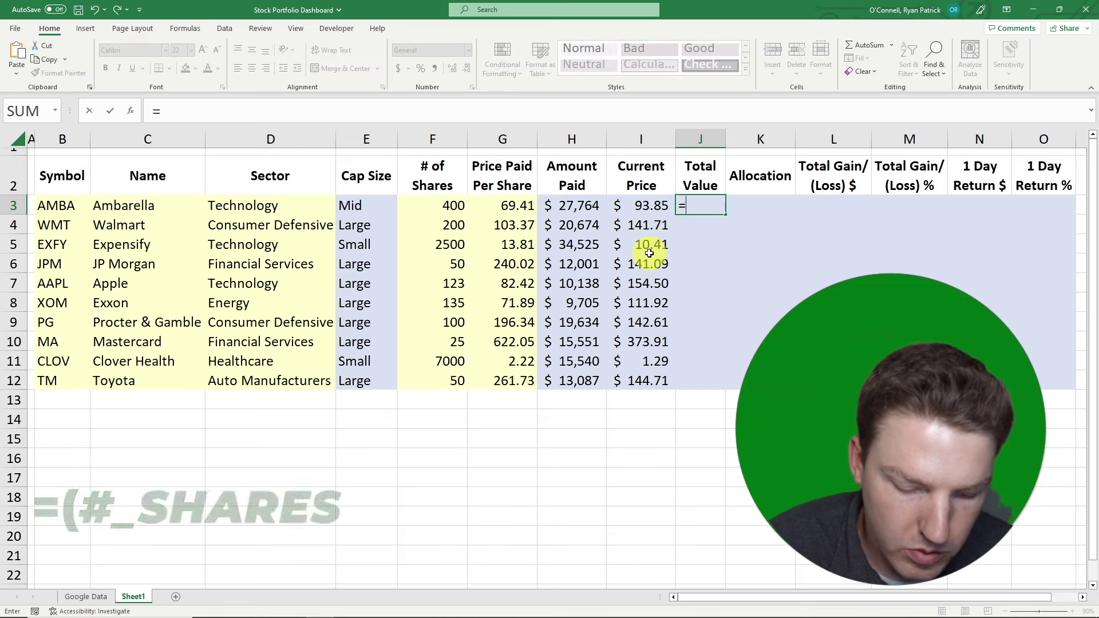
key(Left)
key(Left)
key(Left)
key(Left)
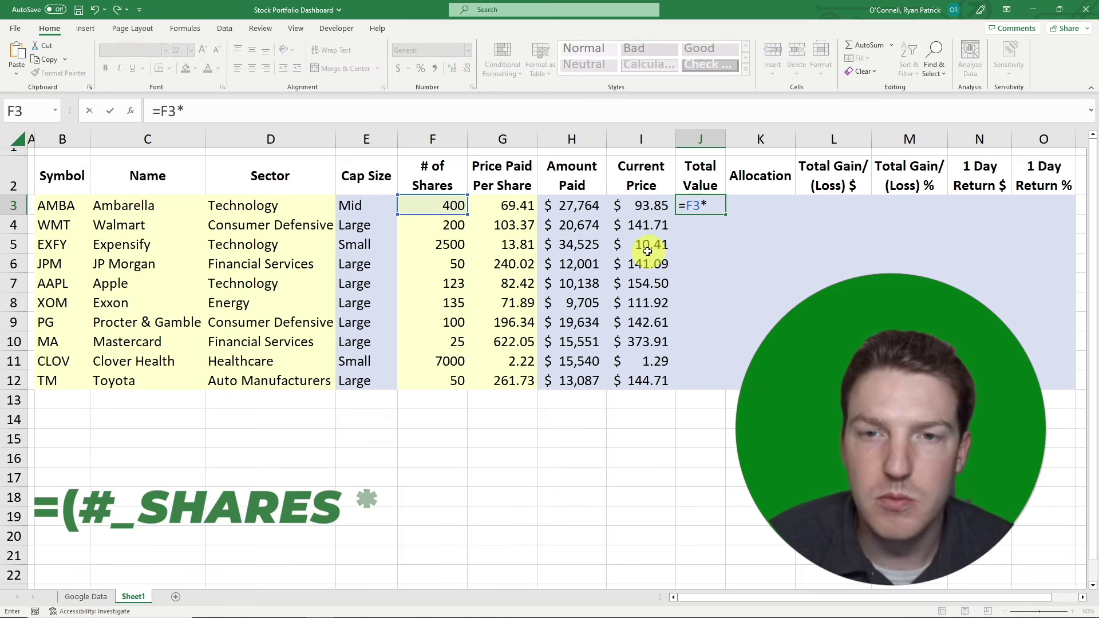
click(653, 205)
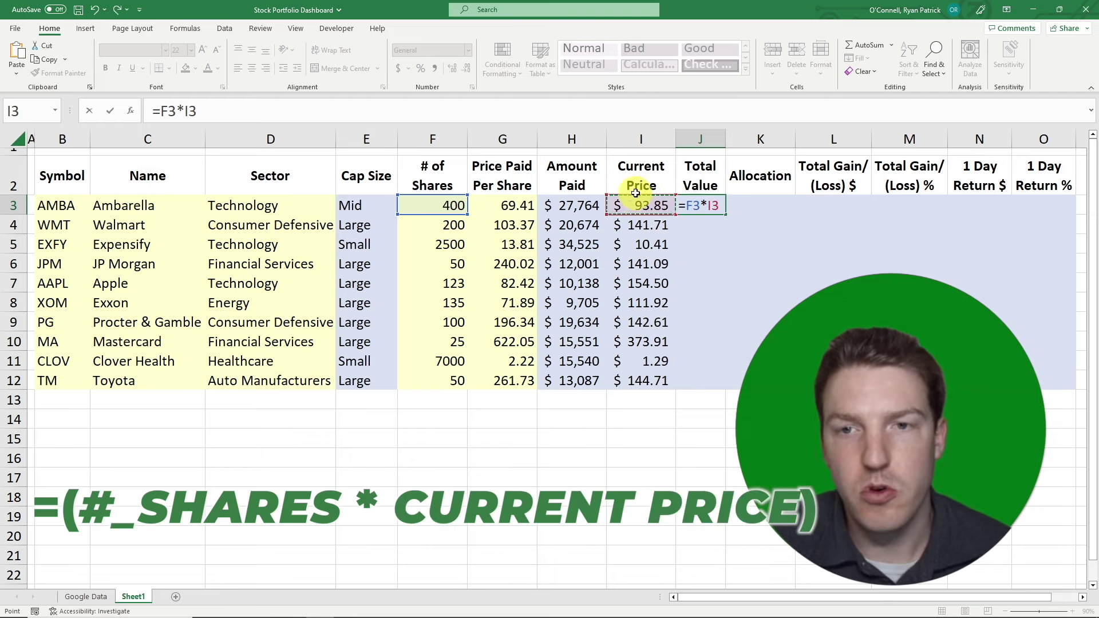
key(Return)
Apply the Accounting dollar format to J3 and fill its formula down to J12.
click(700, 205)
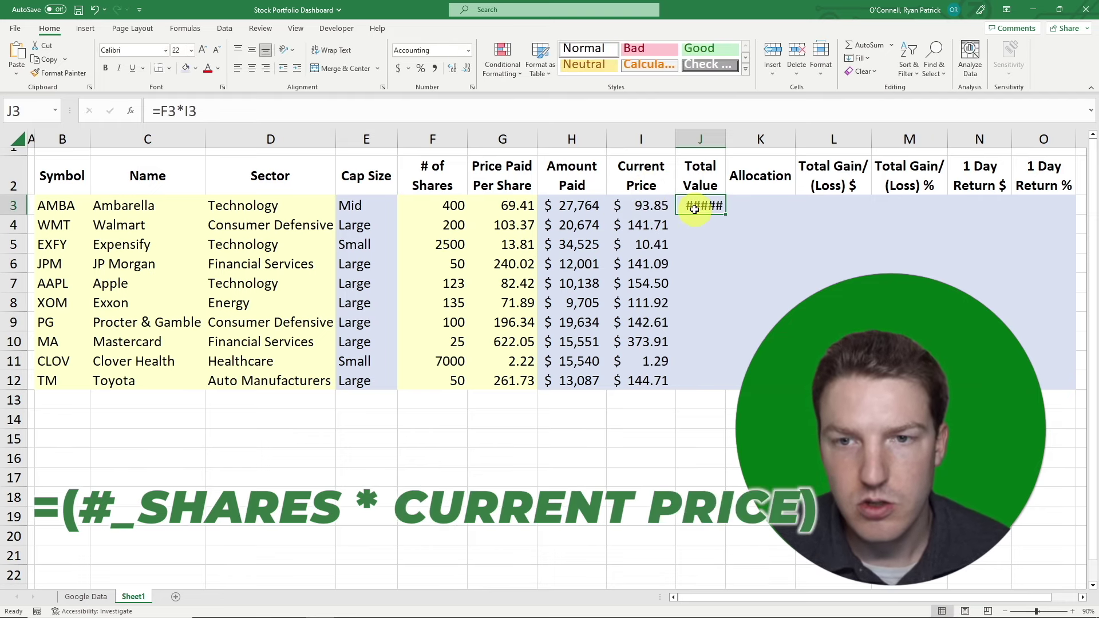
click(398, 68)
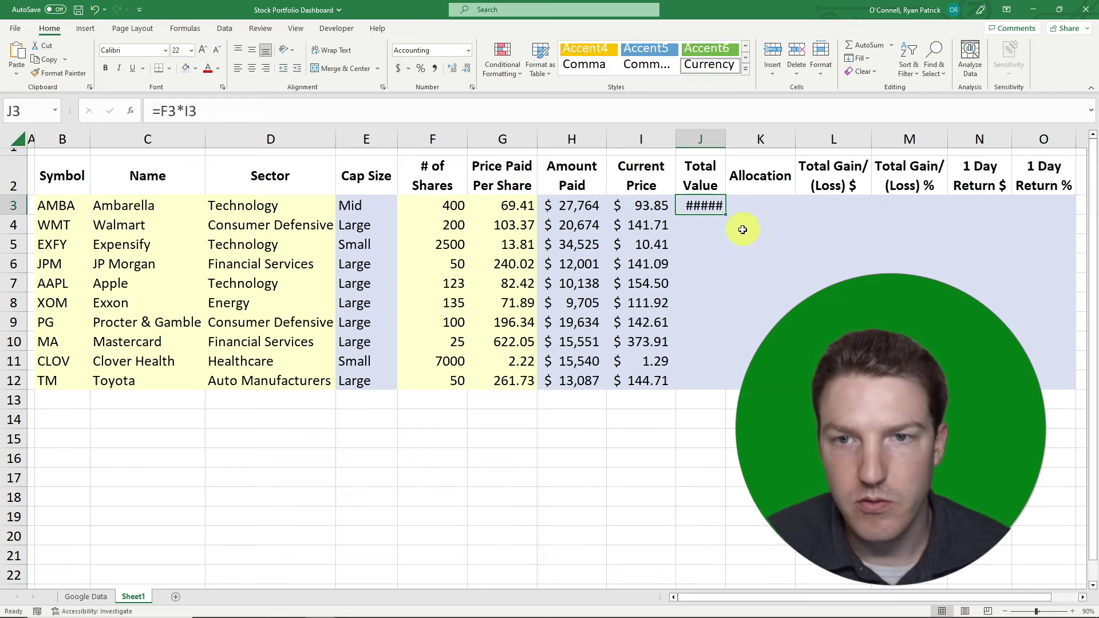
drag(727, 216, 721, 384)
Remove the decimals from Total Value cells J3:J12 and resize column J to fit the amounts.
double_click(728, 138)
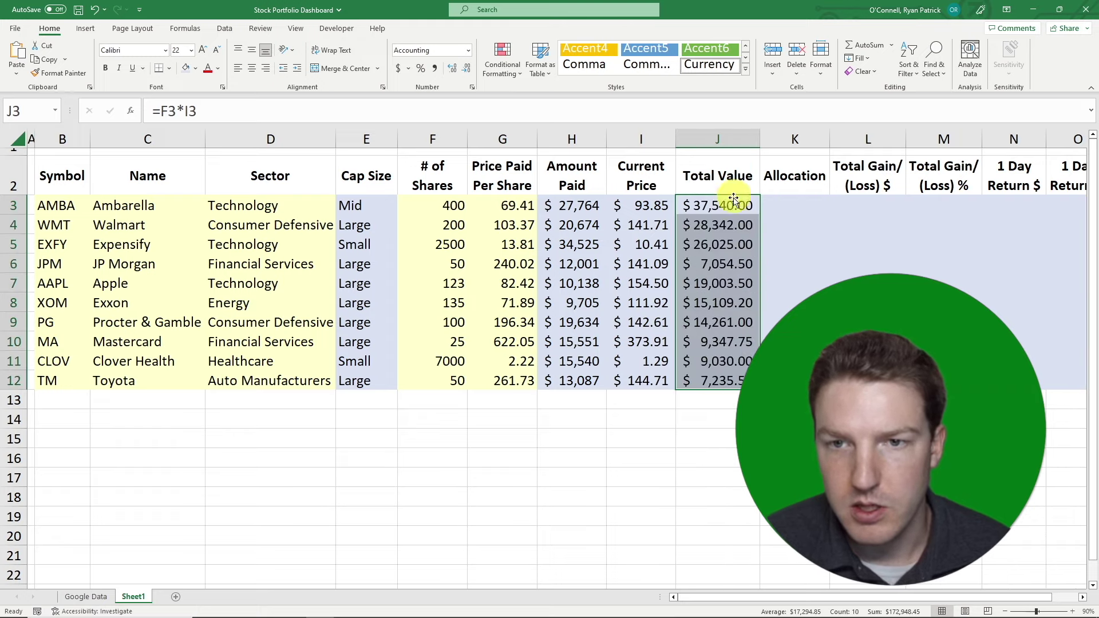
click(468, 67)
click(468, 67)
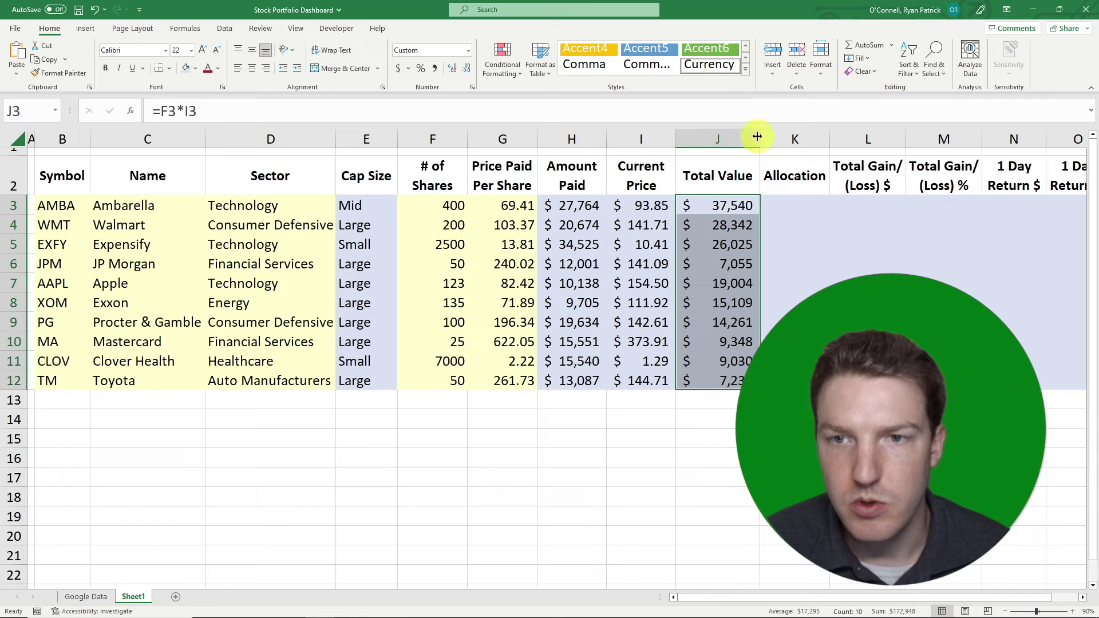
drag(759, 138, 743, 138)
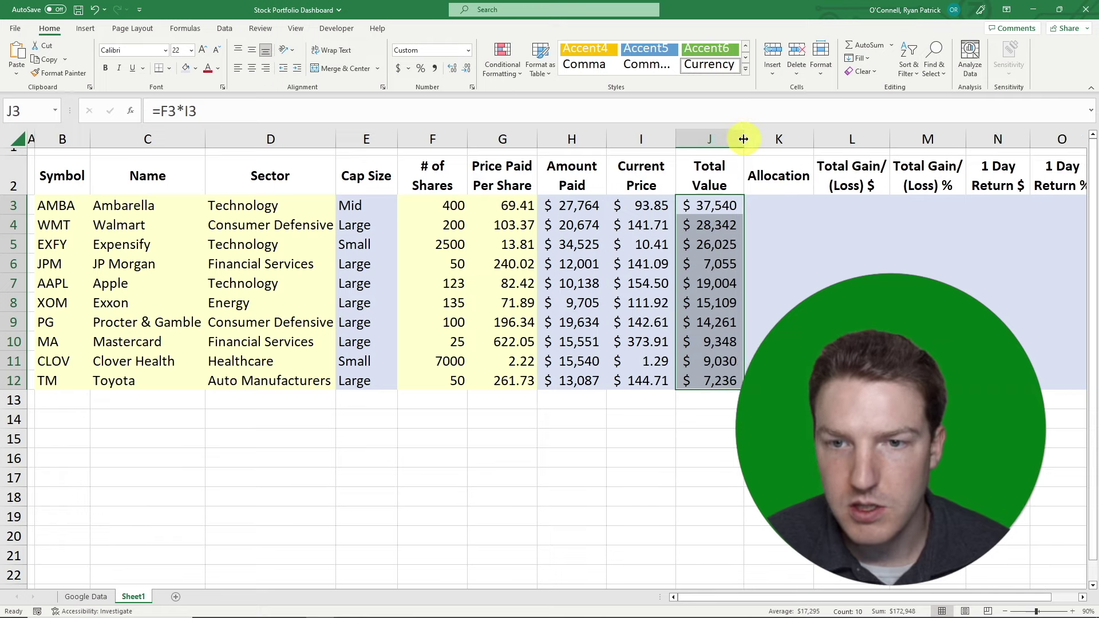
click(719, 403)
click(770, 205)
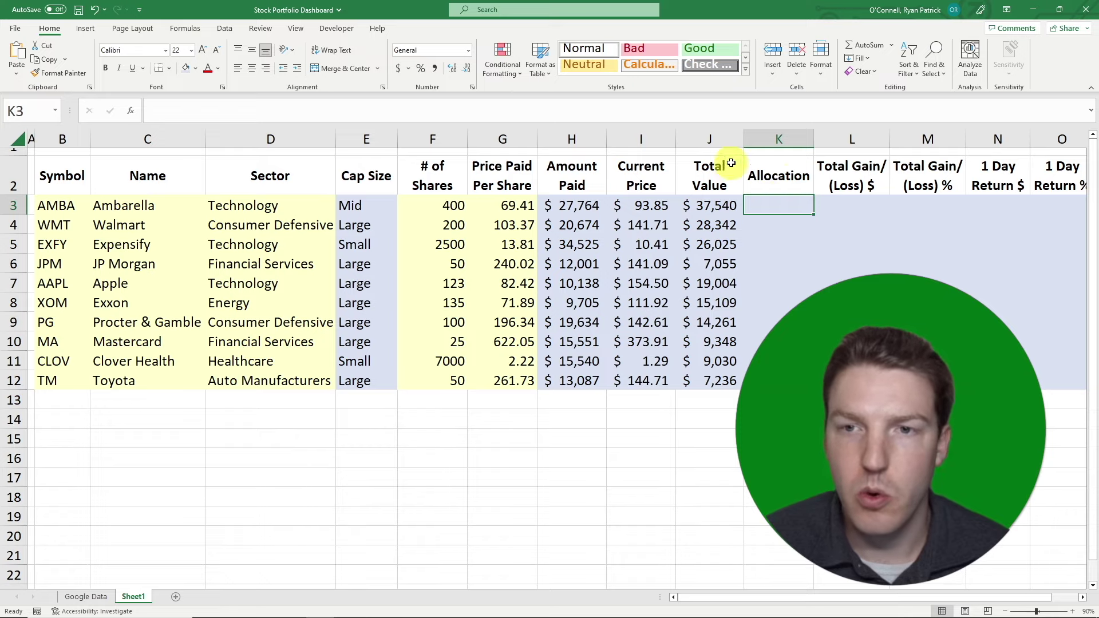
Label cell B13 below the stock symbols as Total and make it bold.
click(781, 183)
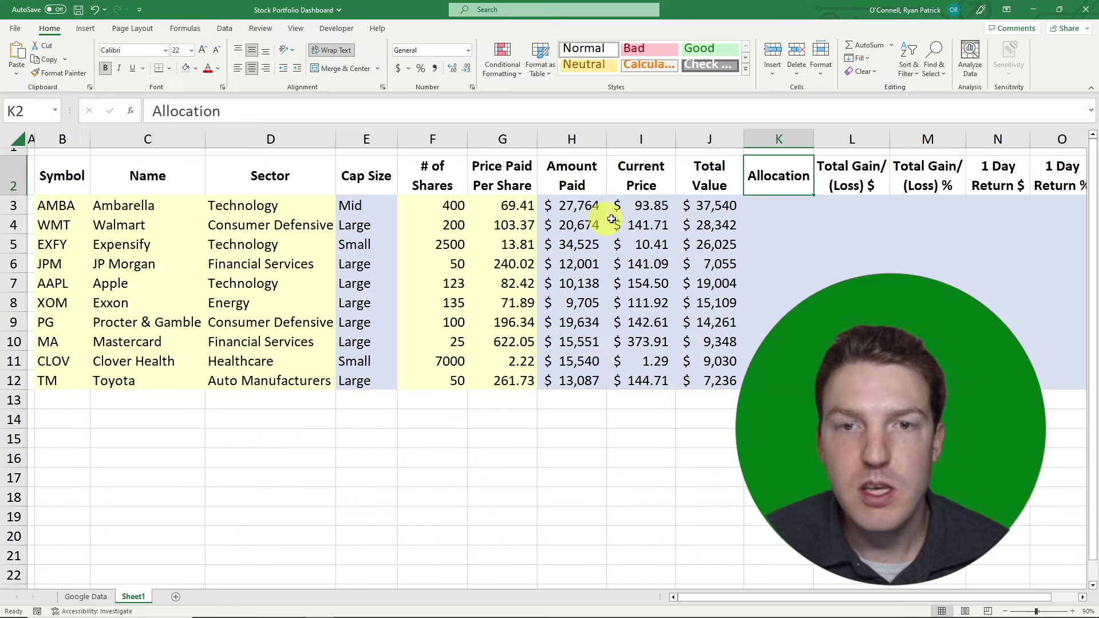
click(709, 399)
click(501, 399)
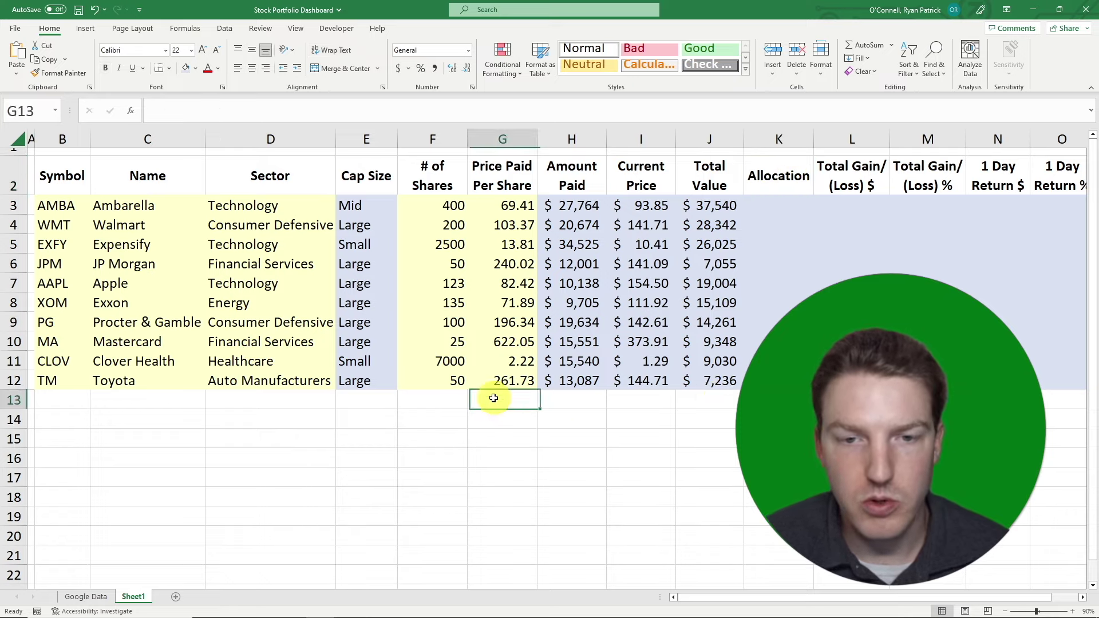
click(79, 395)
text(Total)
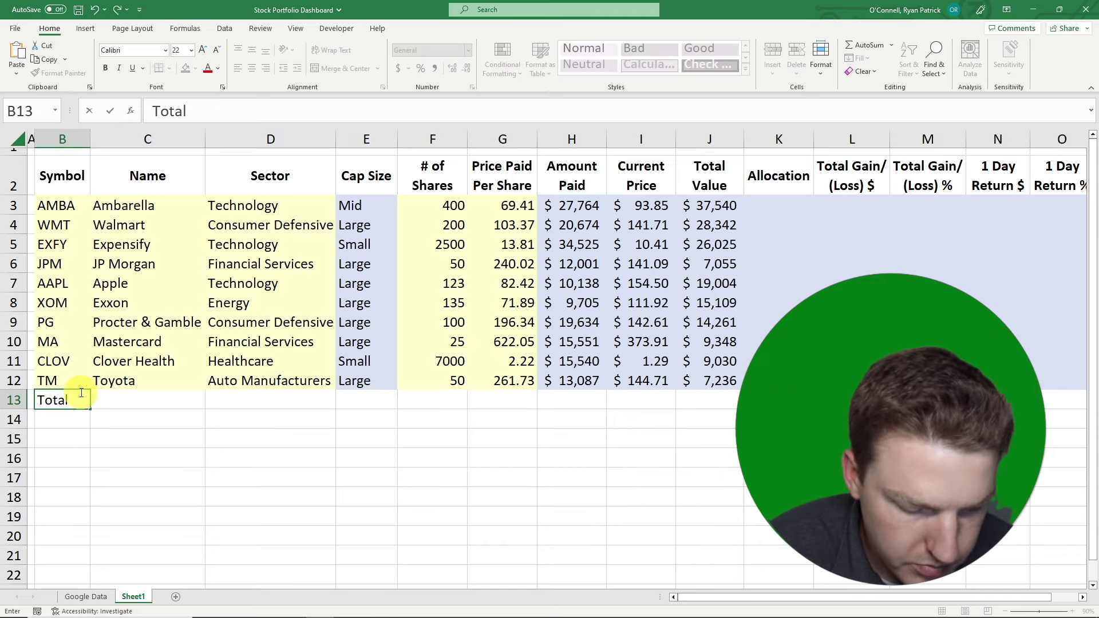
key(Return)
click(80, 392)
key(ctrl+b)
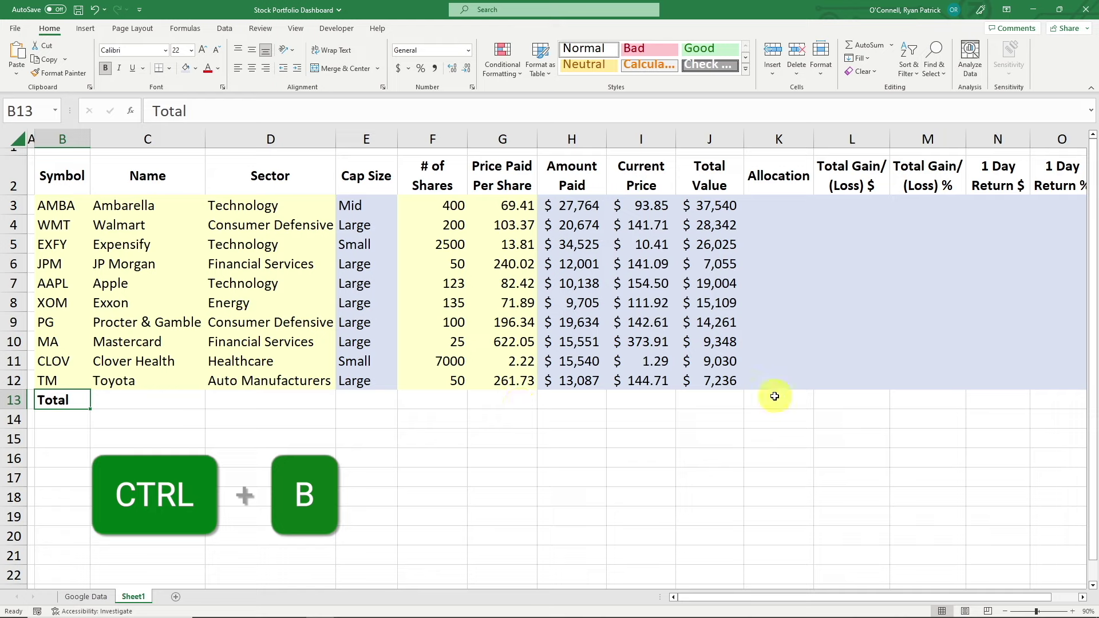
click(772, 401)
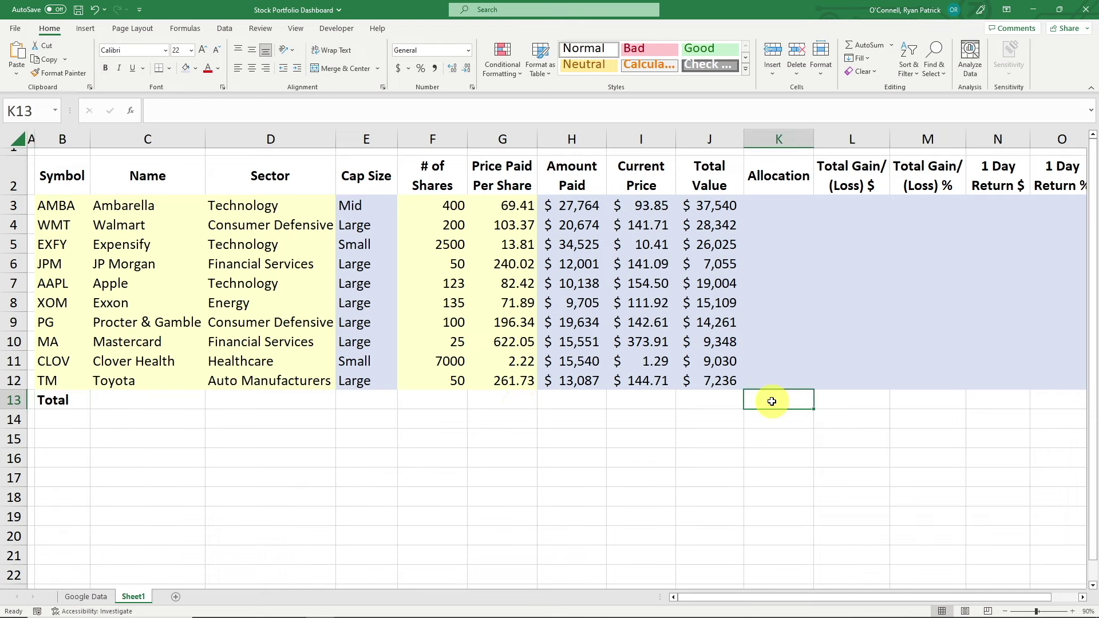
text(=sum)
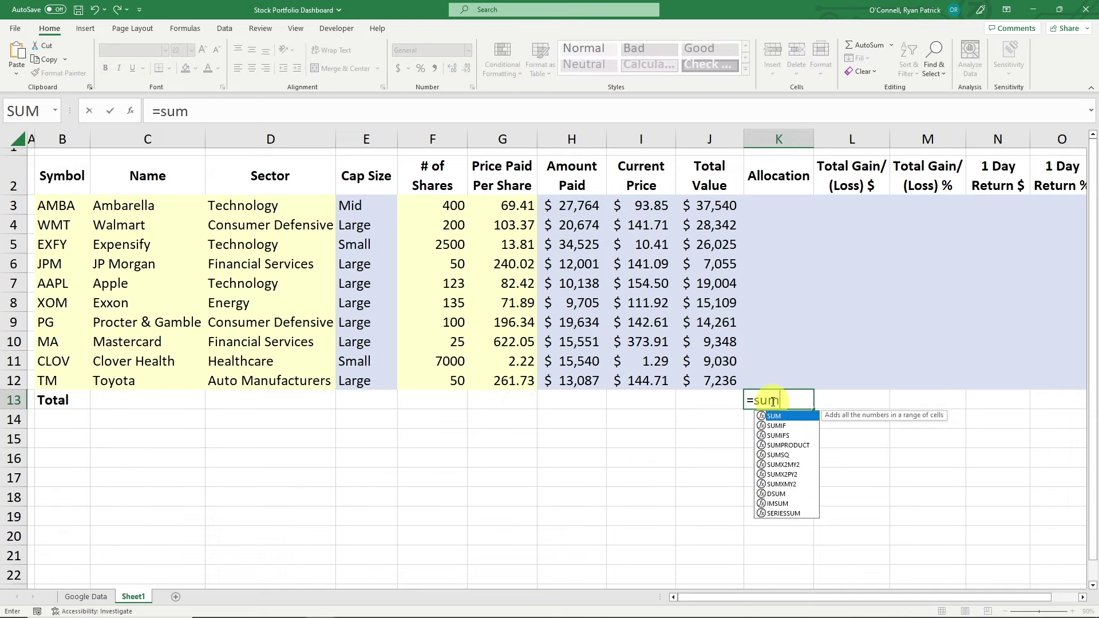
text(()
key(BackSpace)
key(BackSpace)
key(BackSpace)
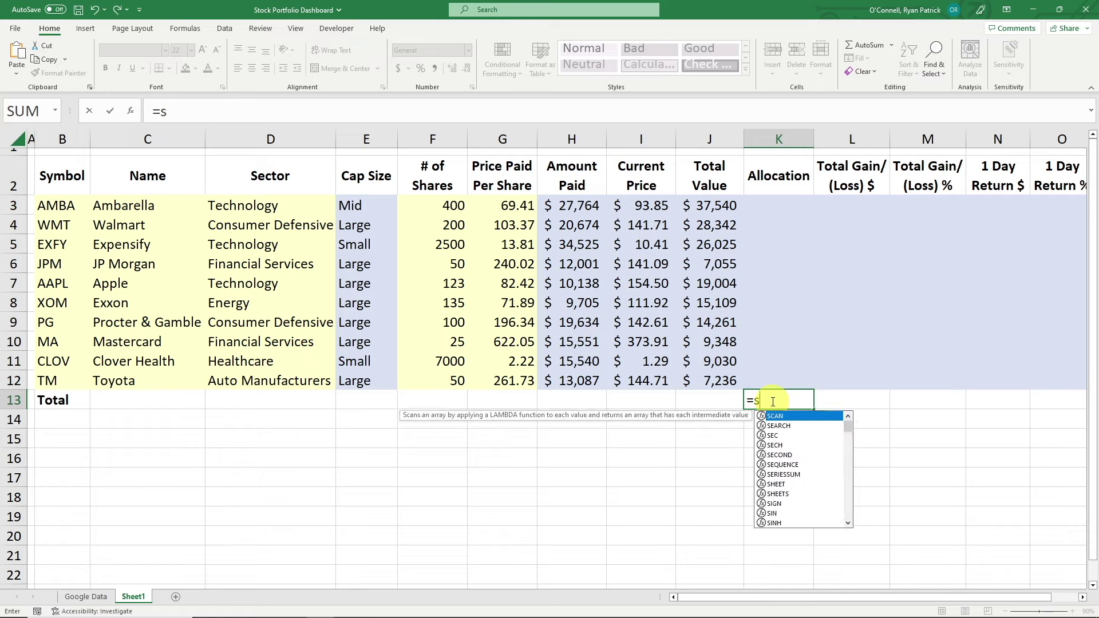
key(Escape)
Sum Total Value cells J3:J12 in J13, make the result bold and widen column J to fit it.
click(725, 397)
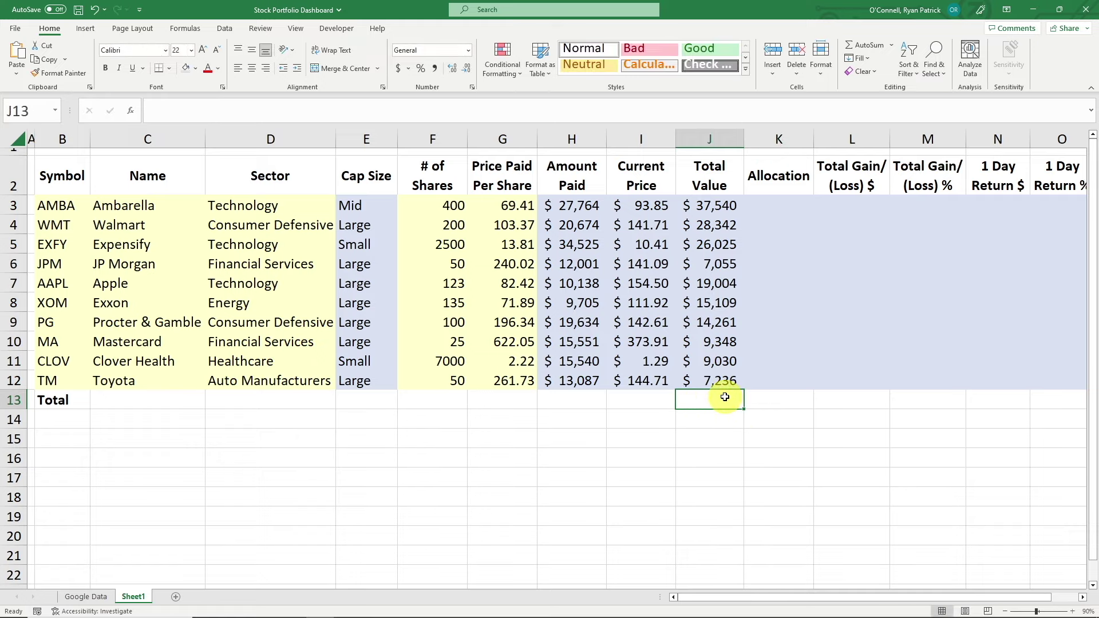
text(=sum()
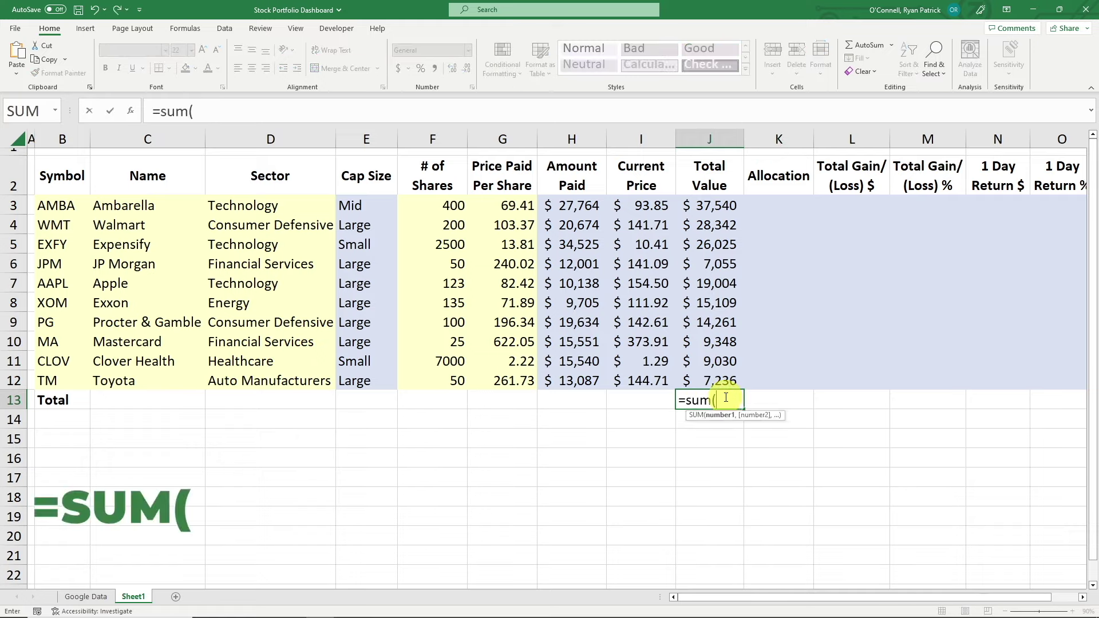
drag(708, 206, 722, 368)
key(Return)
key(Up)
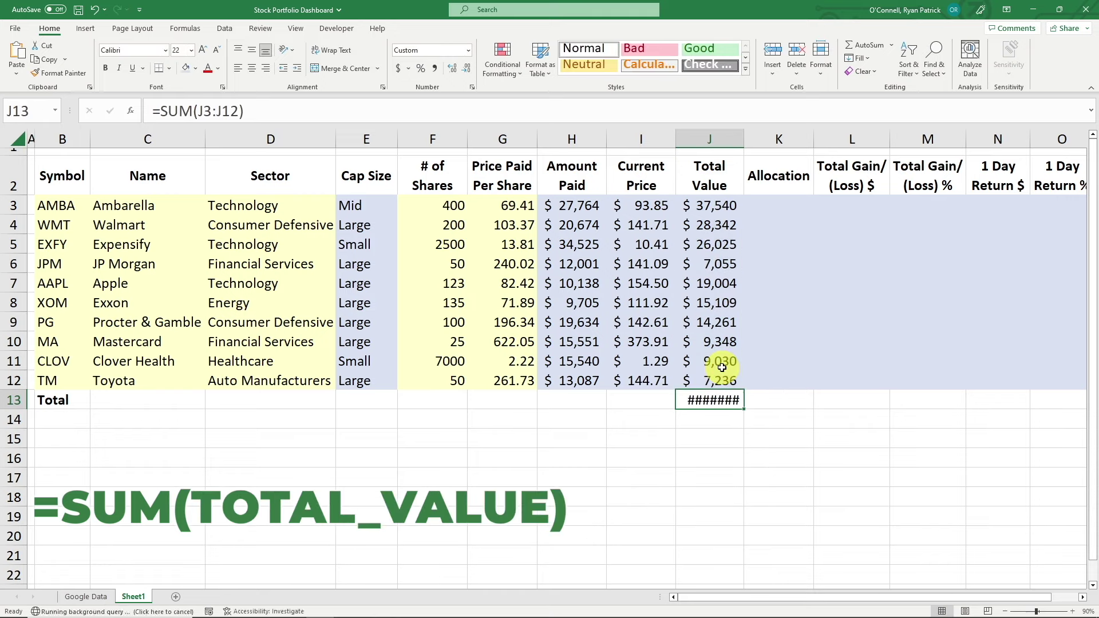
double_click(744, 139)
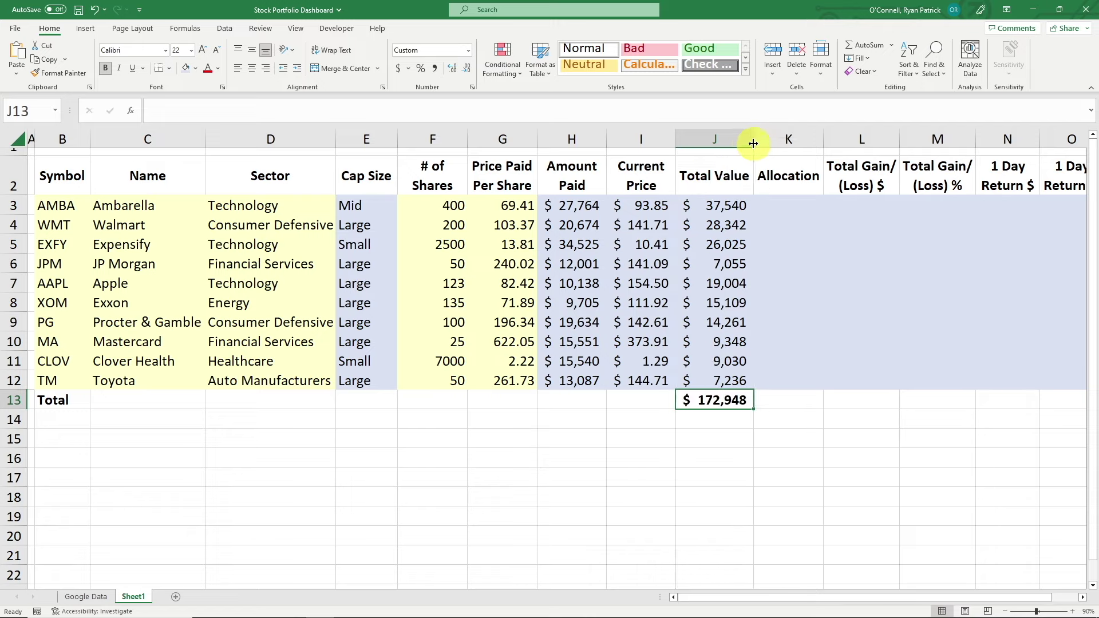
click(636, 419)
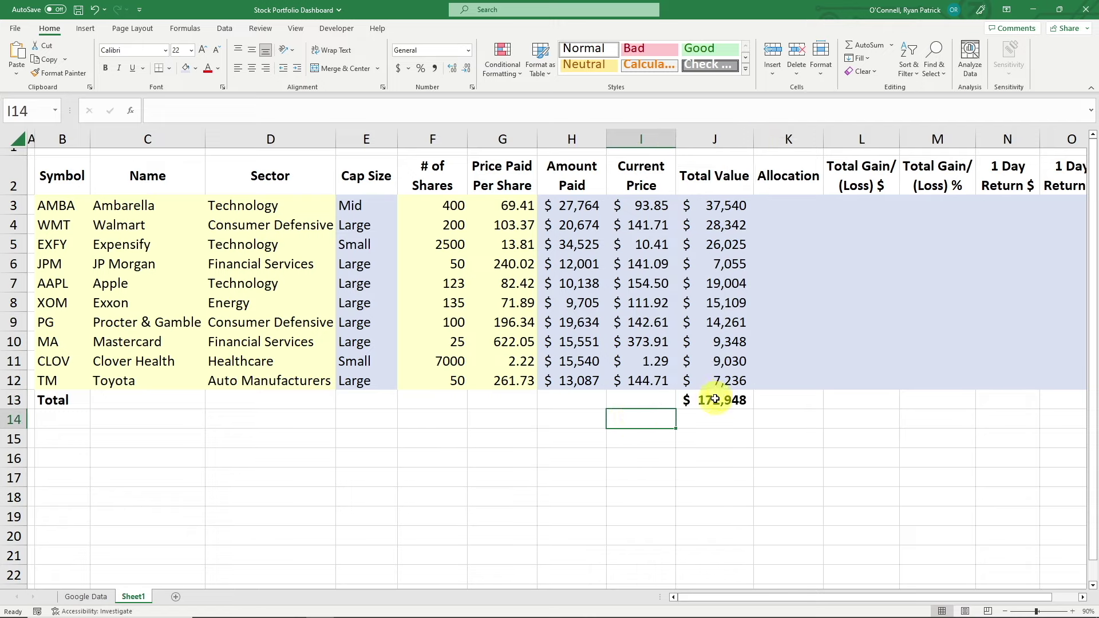
Copy the J13 total formula to H13 for Amount Paid and widen column H to fit.
click(712, 401)
key(ctrl+c)
click(589, 404)
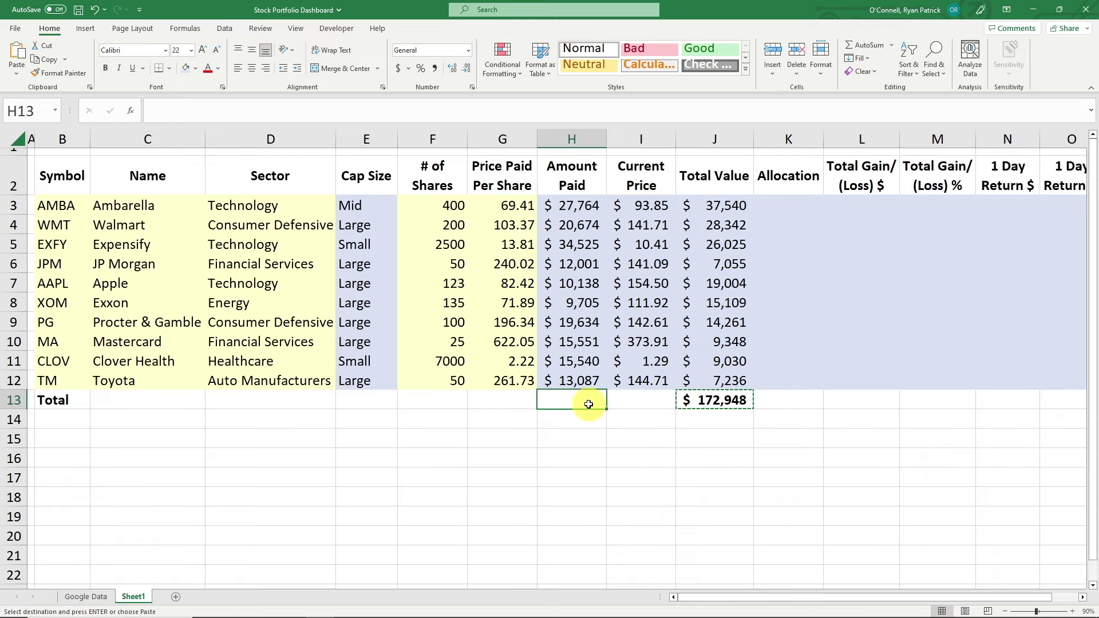
key(ctrl+v)
drag(608, 138, 617, 138)
key(ctrl+c)
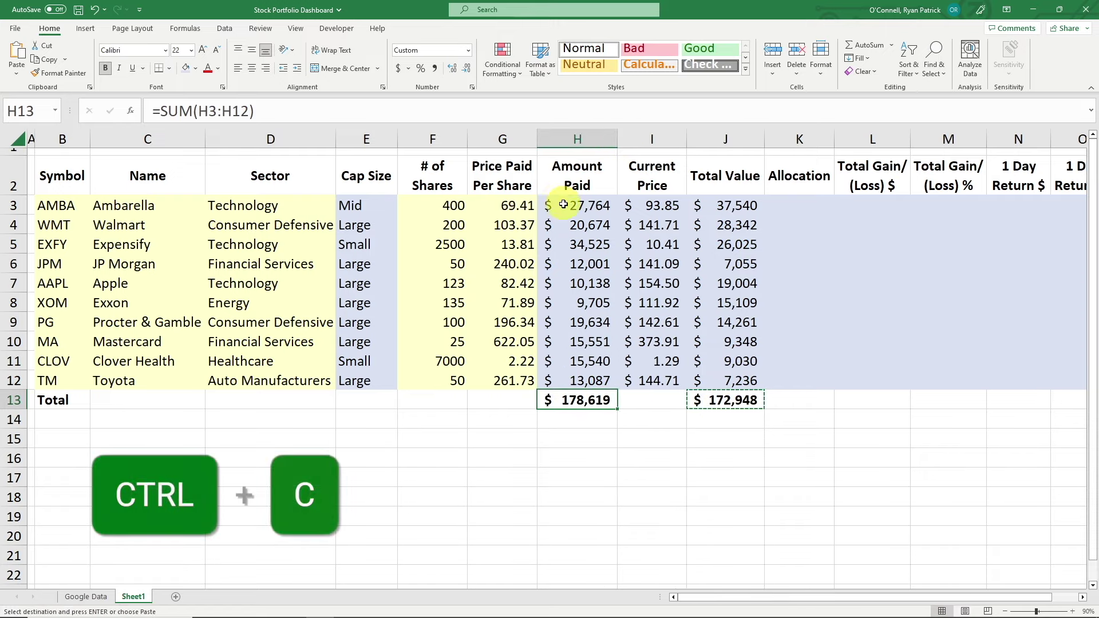
Narrow the # of Shares column F.
click(807, 383)
click(812, 202)
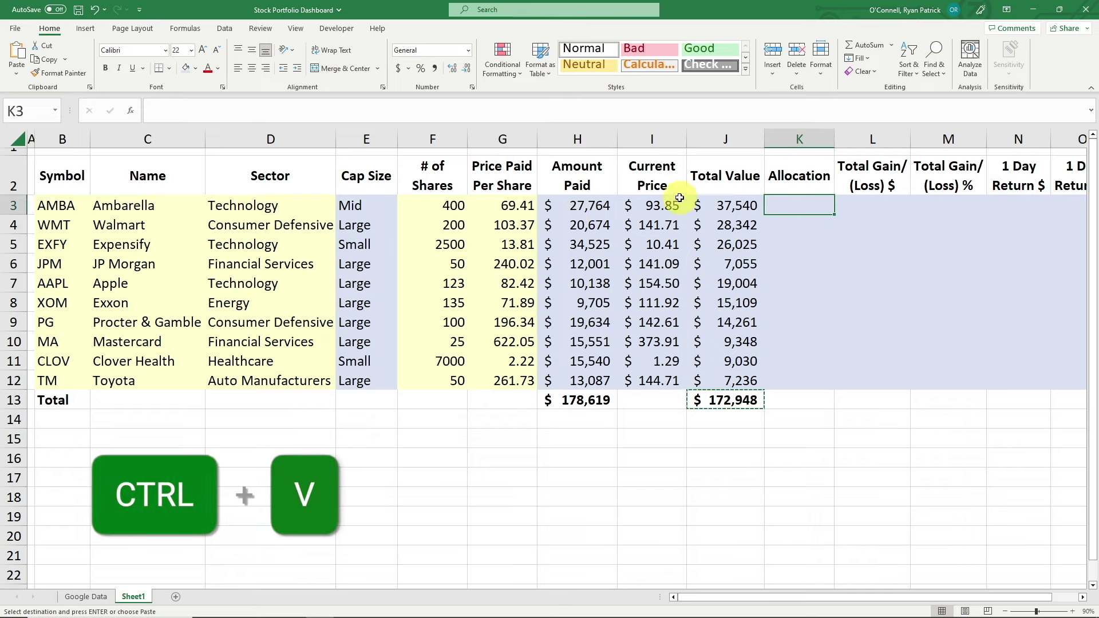
drag(466, 134, 449, 136)
click(791, 228)
Enter =J3/$J$13 in Allocation cell K3 to divide the stock's total value by the portfolio total.
click(775, 205)
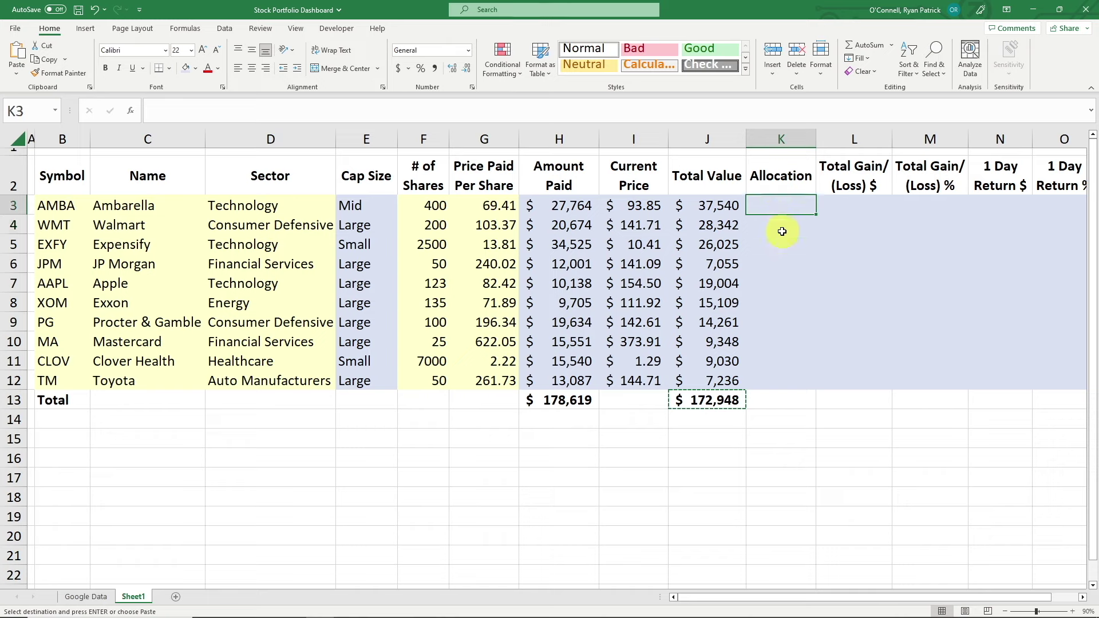
text(=)
key(Left)
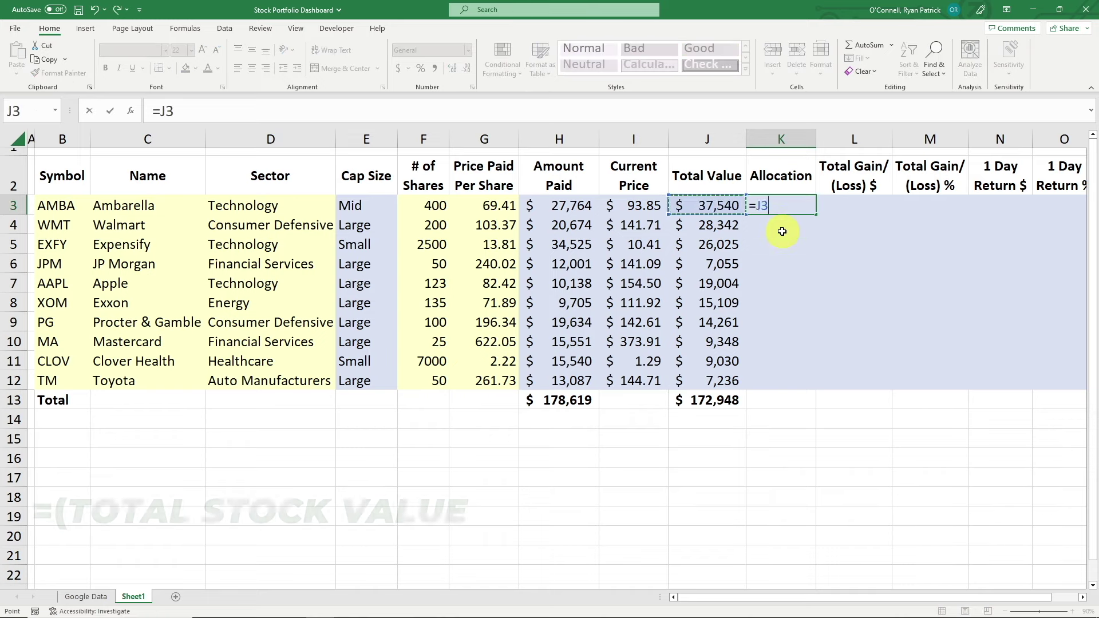
text(/)
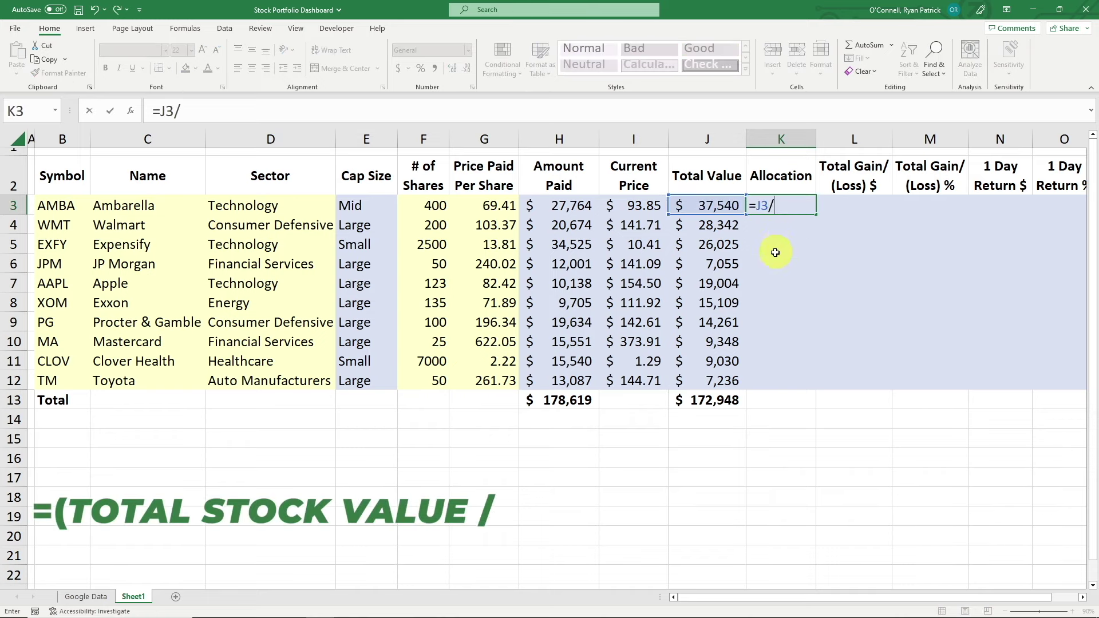
click(709, 404)
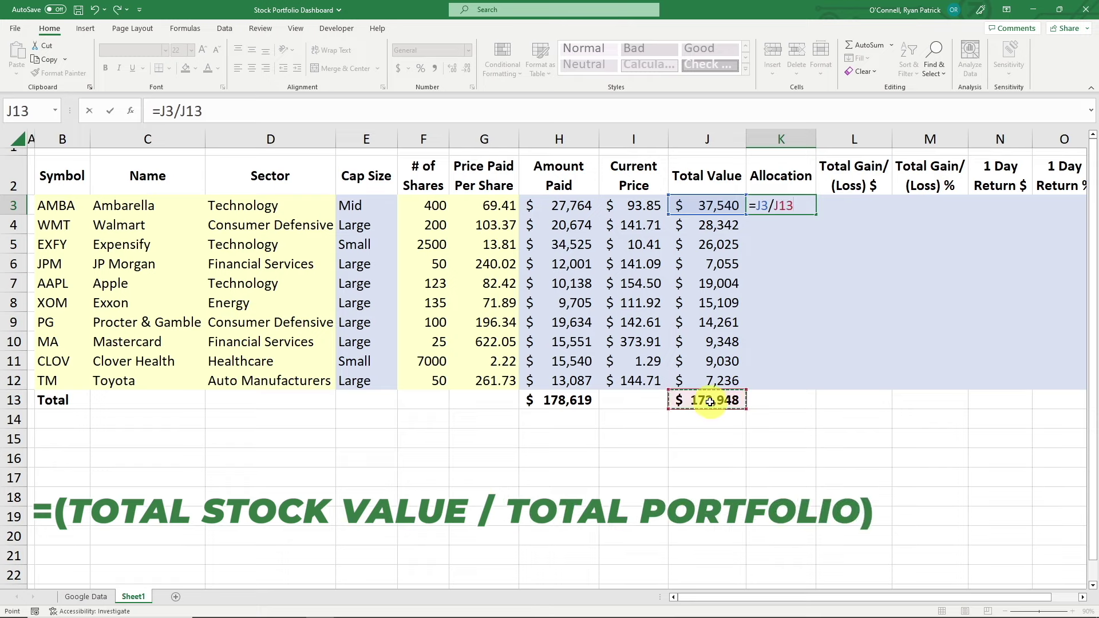
key(F4)
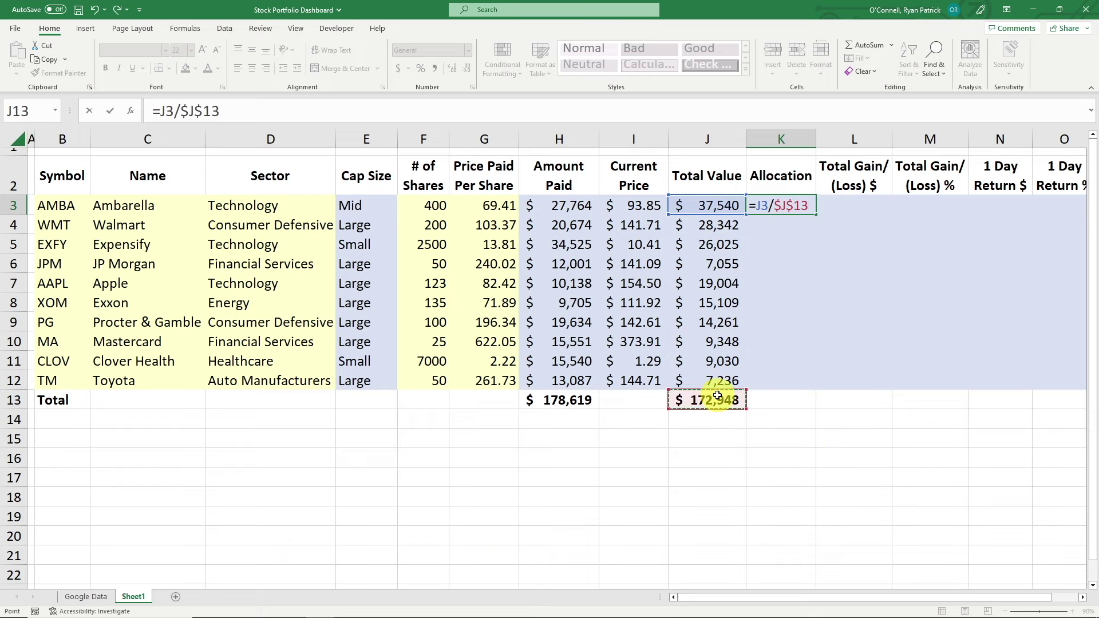
key(Return)
Format K3 as a percentage and fill its allocation formula down to K12.
click(800, 203)
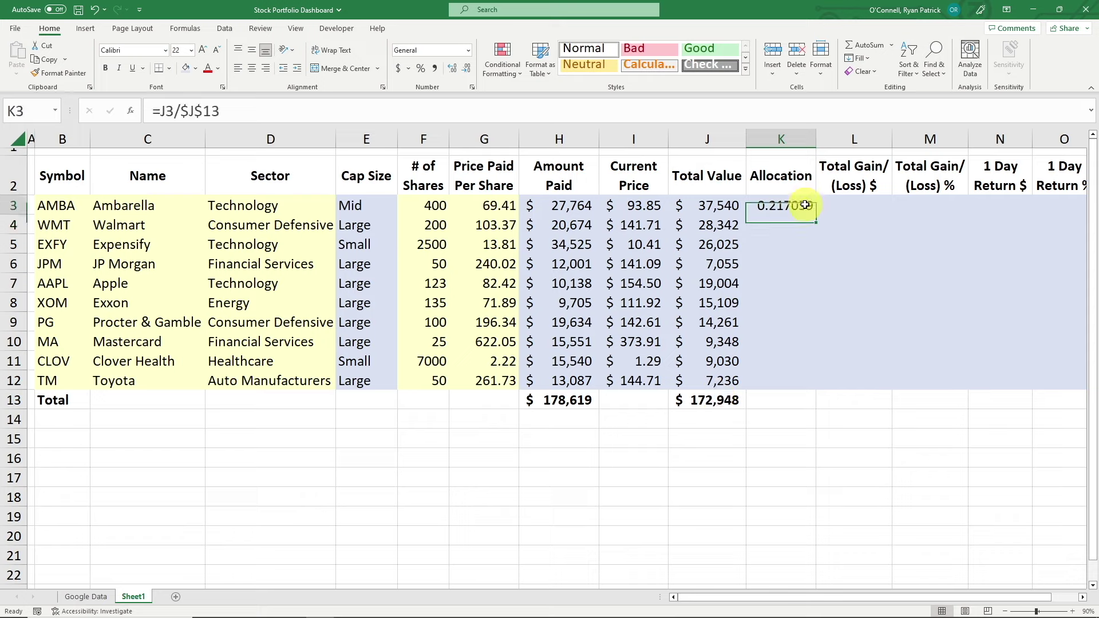
click(422, 69)
drag(816, 215, 811, 385)
click(798, 400)
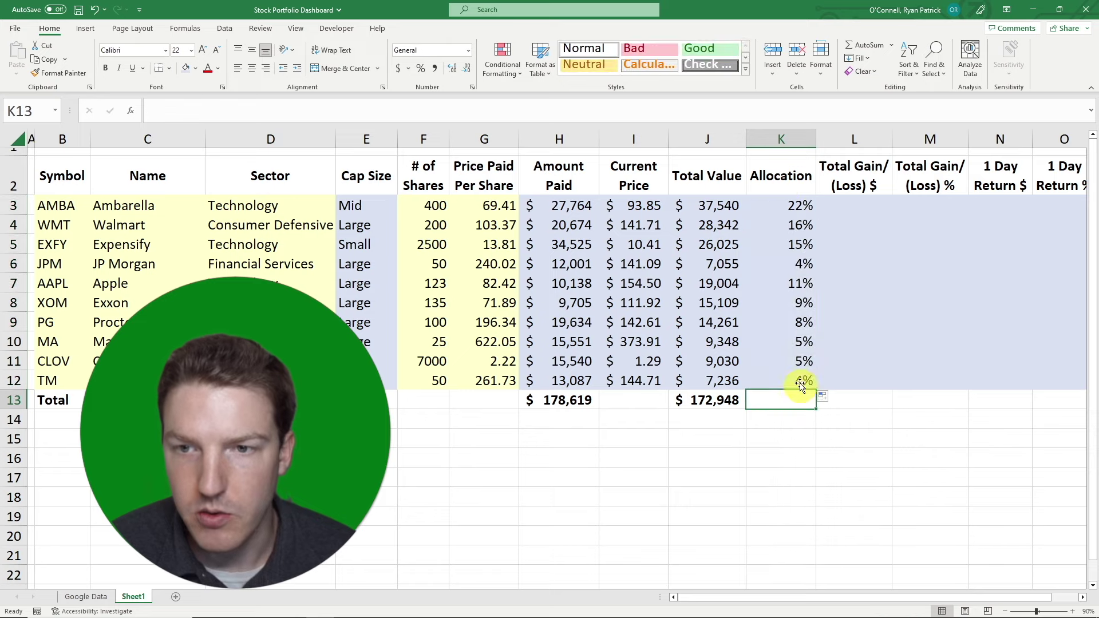
Show the Allocation percentages in K3:K12 with one decimal place.
drag(781, 203, 803, 380)
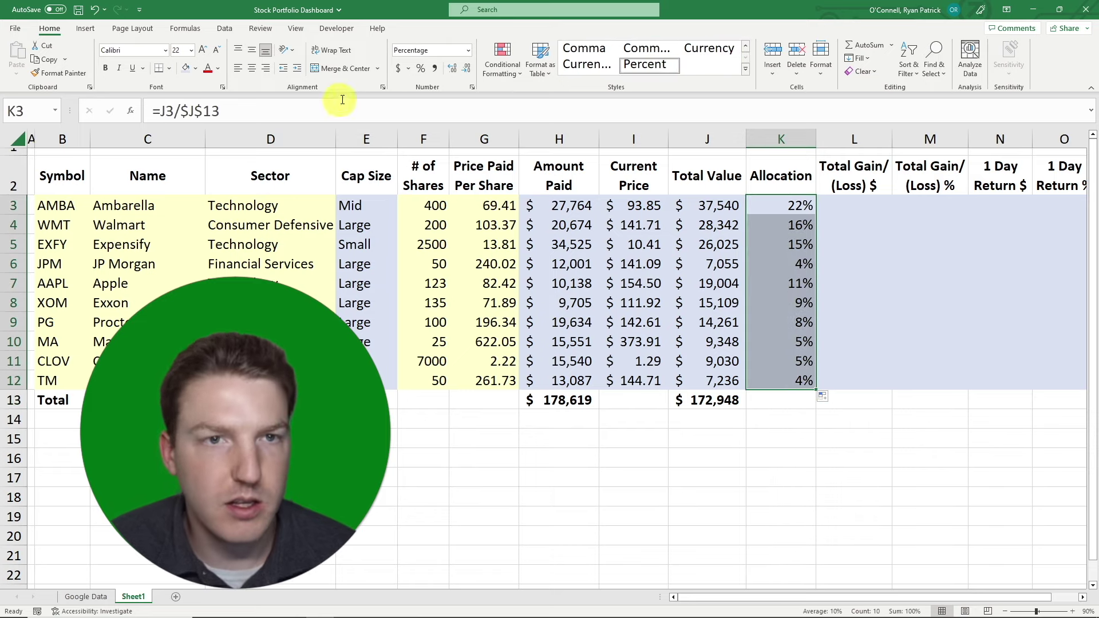
click(455, 70)
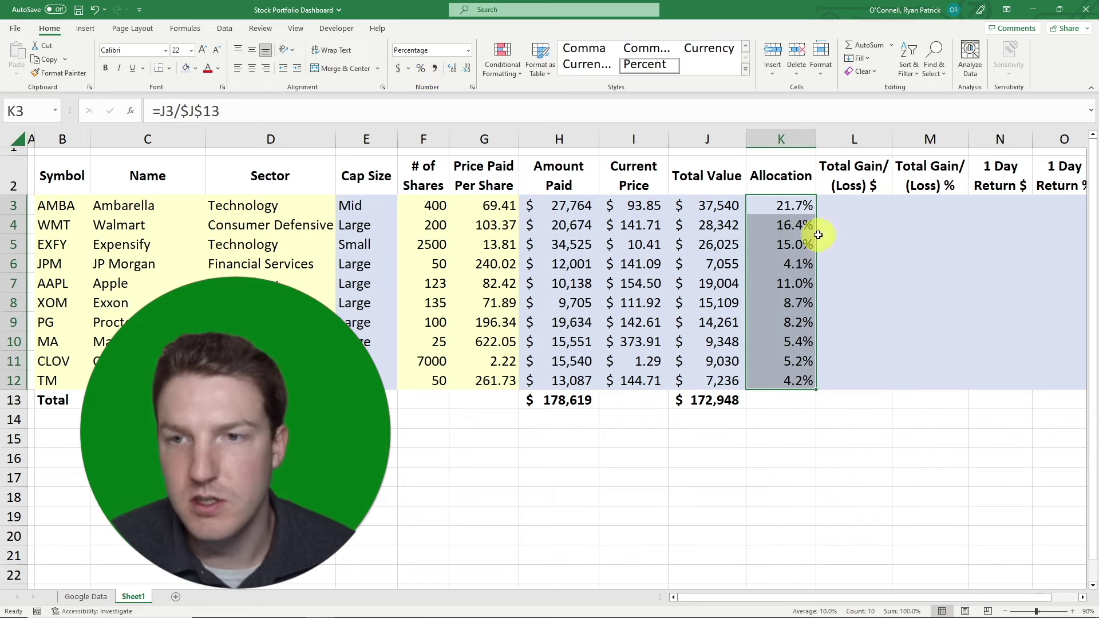
click(897, 239)
click(766, 473)
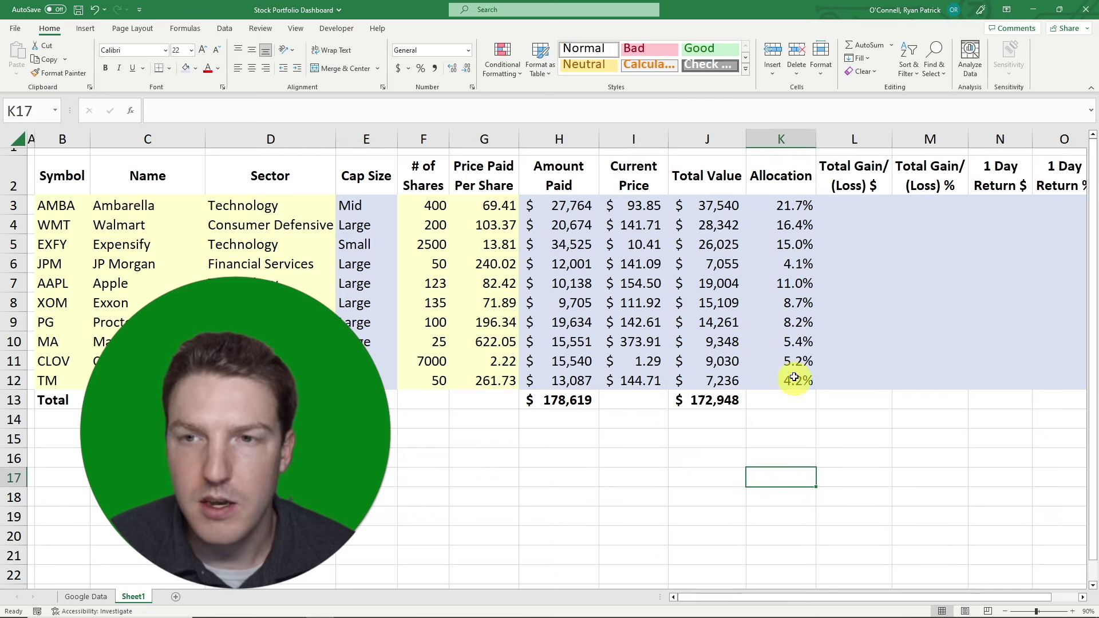
Enter =J3-H3 in Total Gain/(Loss) $ cell L3 to subtract the amount paid from the total value.
click(844, 178)
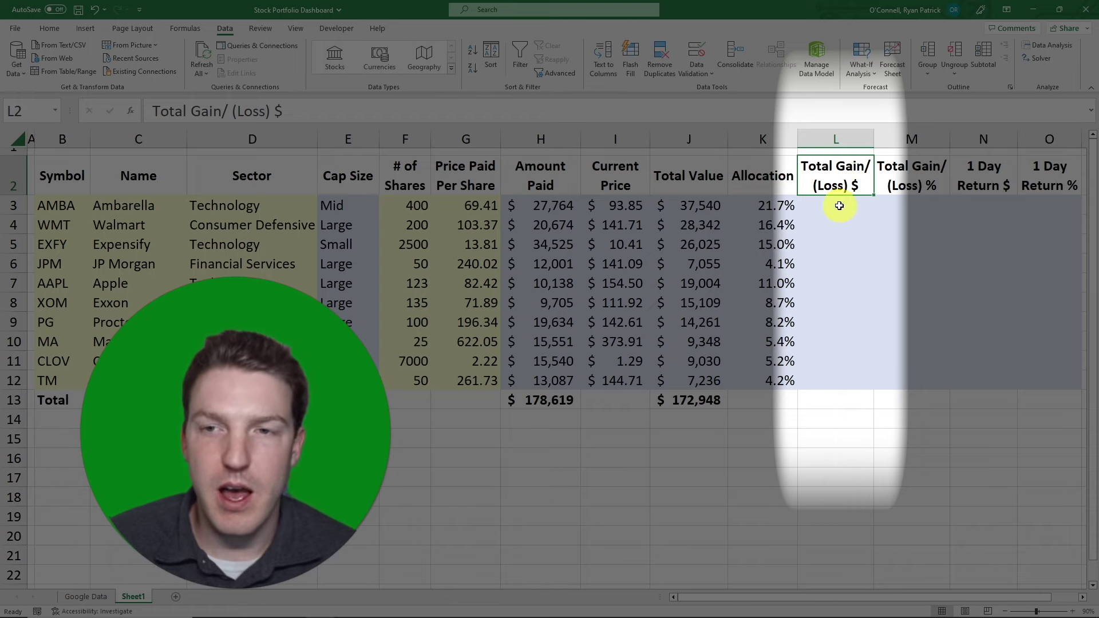
click(839, 206)
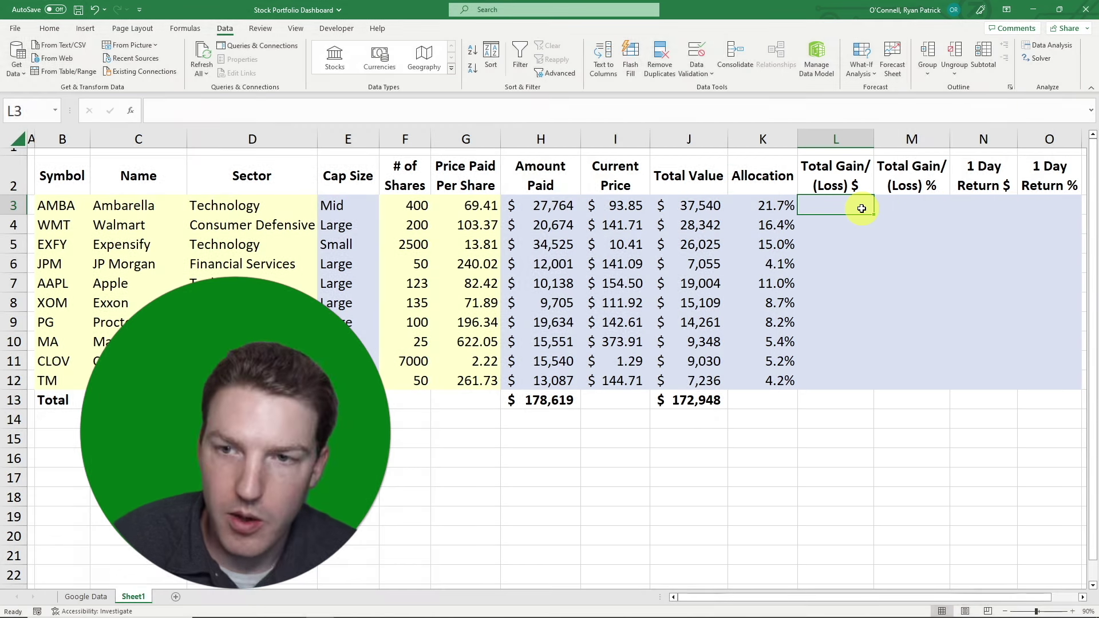
text(=)
key(Left)
key(Left)
text(-)
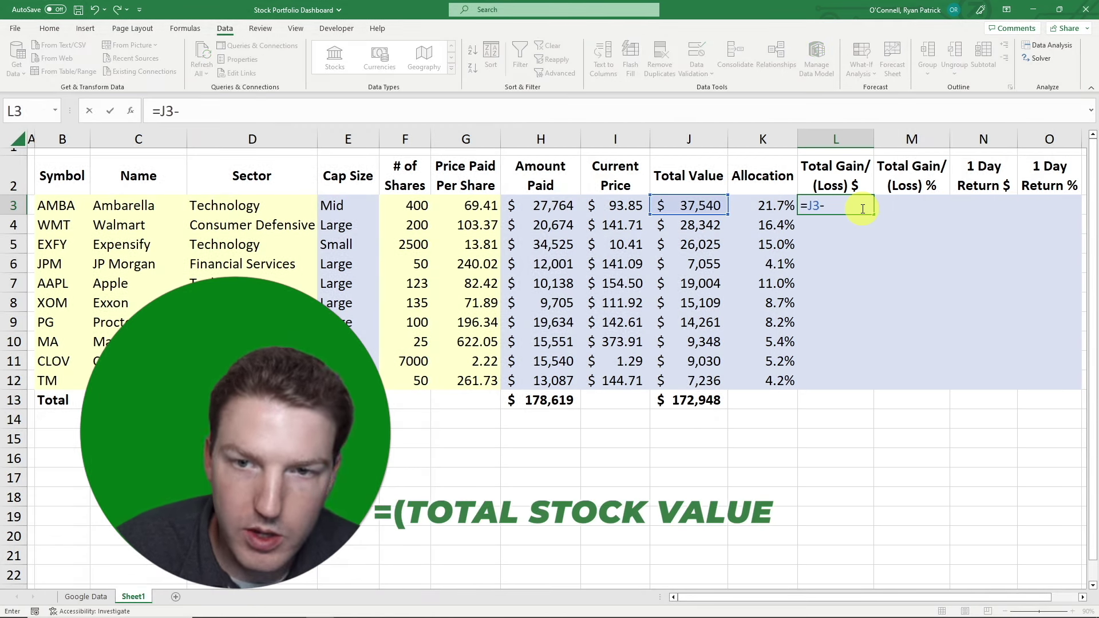
key(Left)
key(Left)
key(Left)
key(Left)
key(Return)
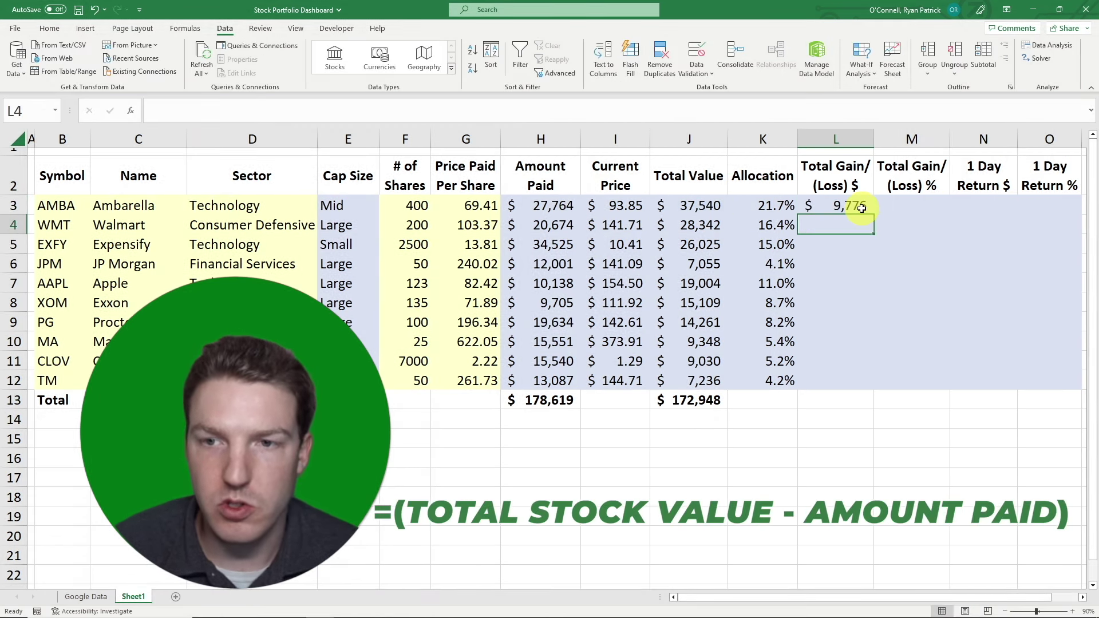
Fill the L3 gain/loss formula down to L12 and review the negative amounts.
click(863, 207)
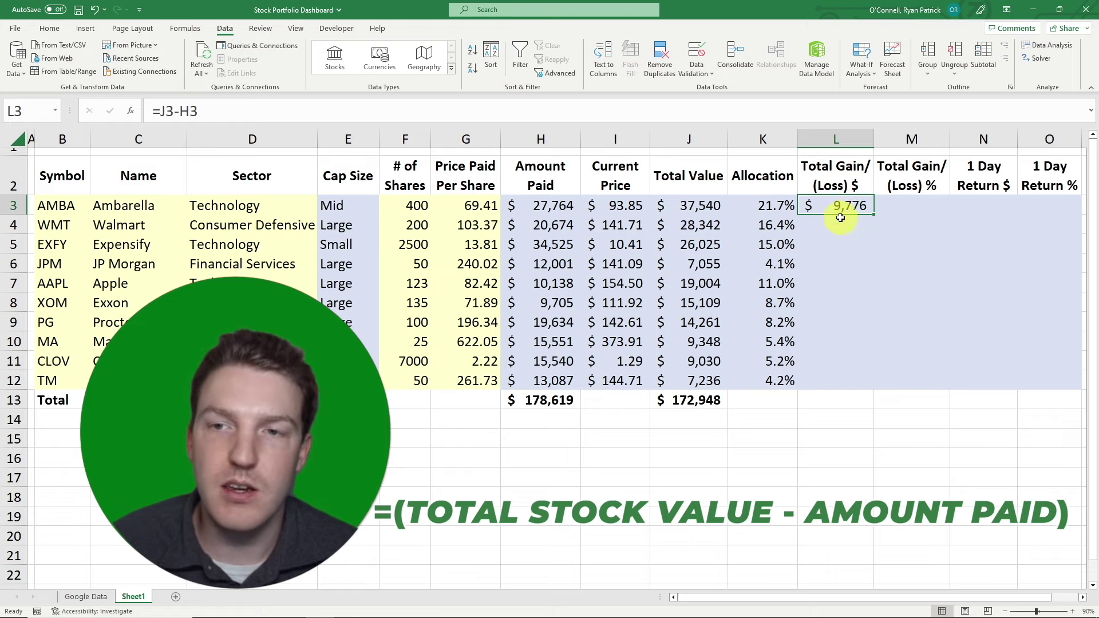
drag(875, 214, 871, 388)
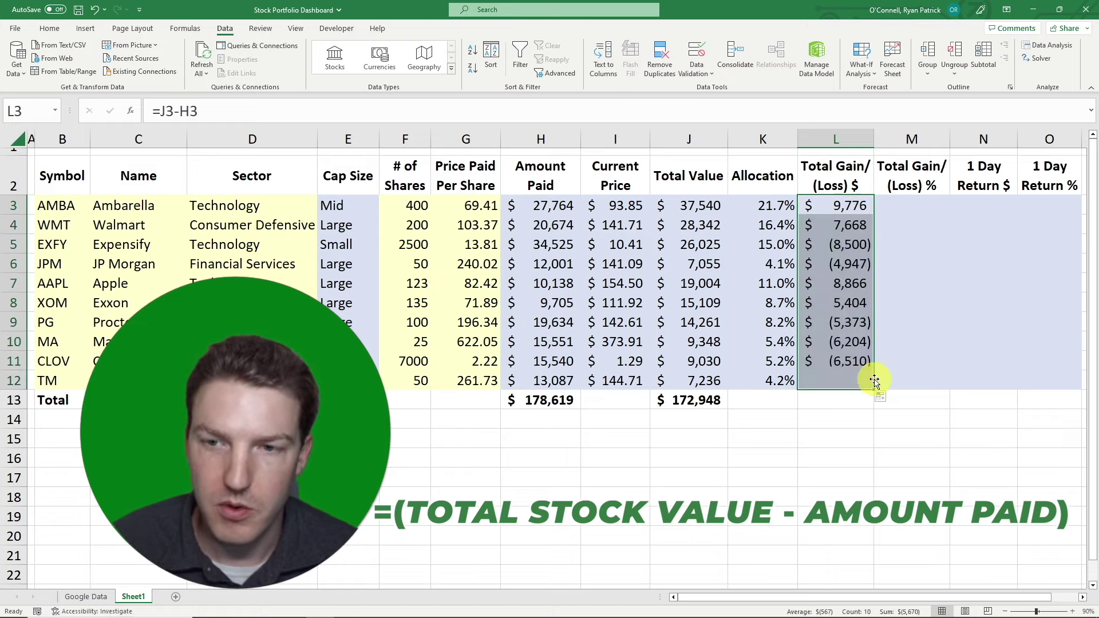
click(851, 248)
drag(846, 320, 846, 375)
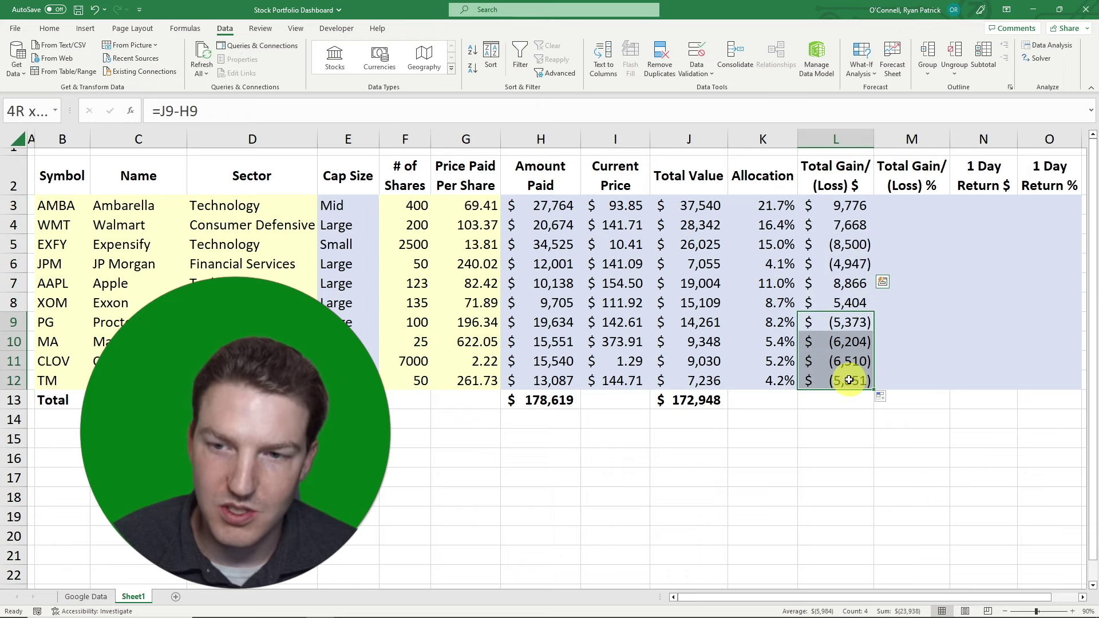
Enter =L3/H3 in Total Gain/(Loss) % cell M3 to divide the total gain by the amount paid.
click(921, 207)
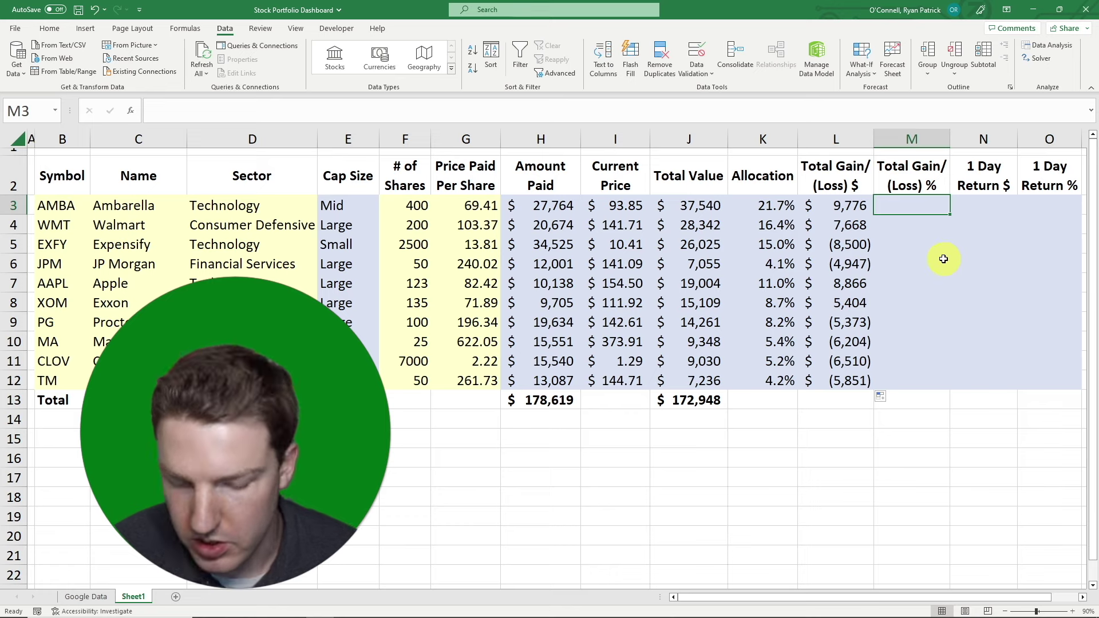
text(=)
key(Left)
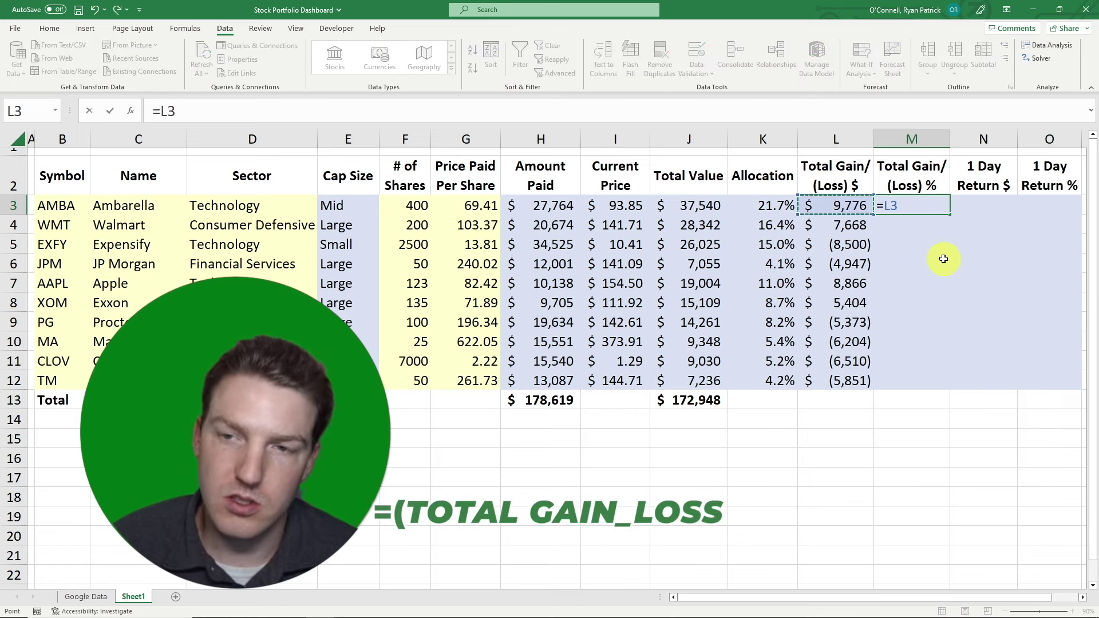
text(/)
key(Left)
key(Left)
key(Left)
key(Left)
key(Left)
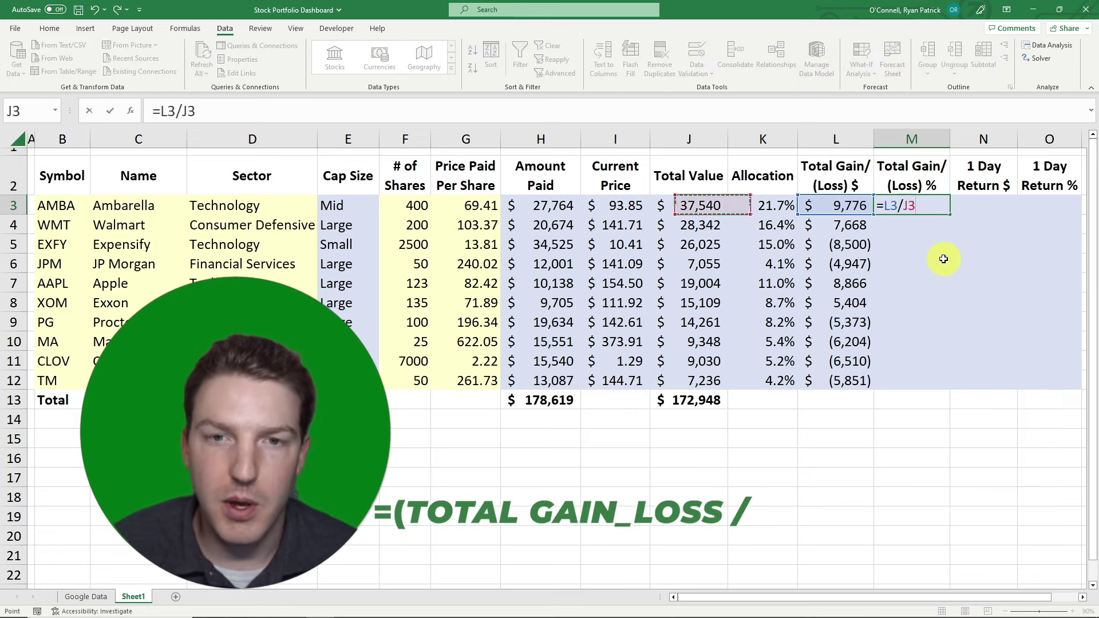
key(Return)
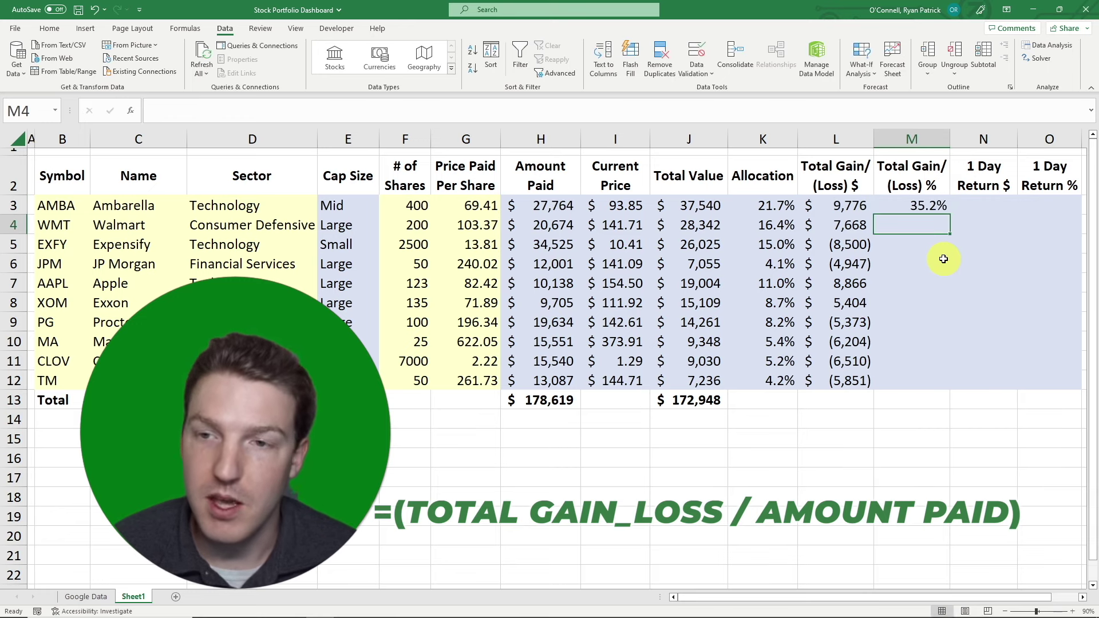
Fill the M3 percentage gain/loss formula down to M12.
click(939, 210)
drag(949, 214, 939, 383)
click(981, 227)
Enter ='Google Data'!C2*Sheet1!F3 in 1 Day Return $ cell N3 and fill it down to N12.
click(975, 200)
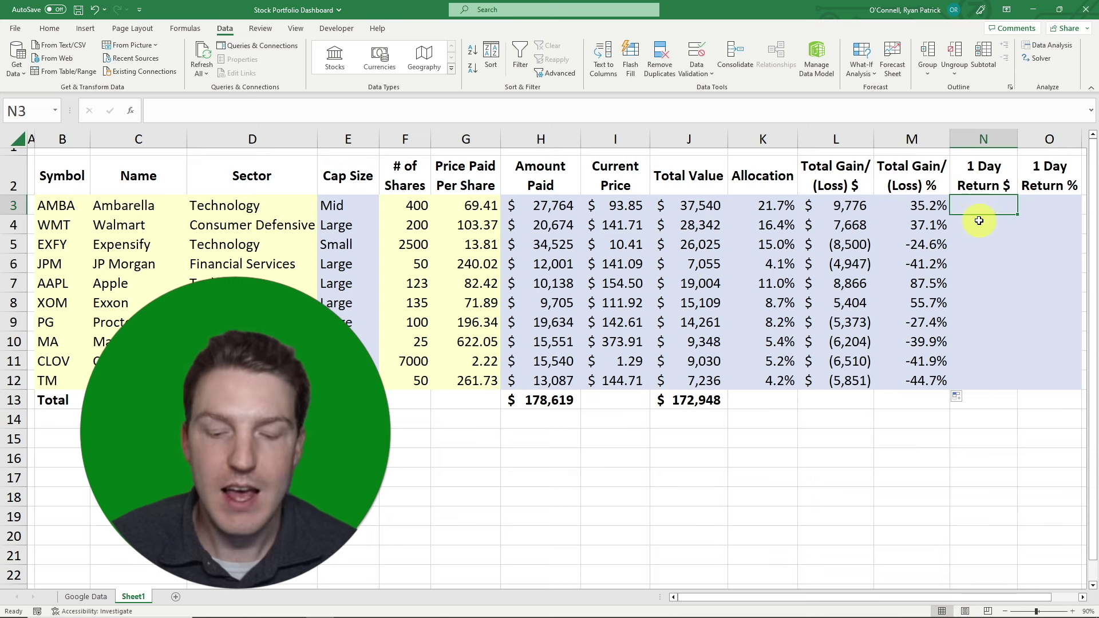
text(=)
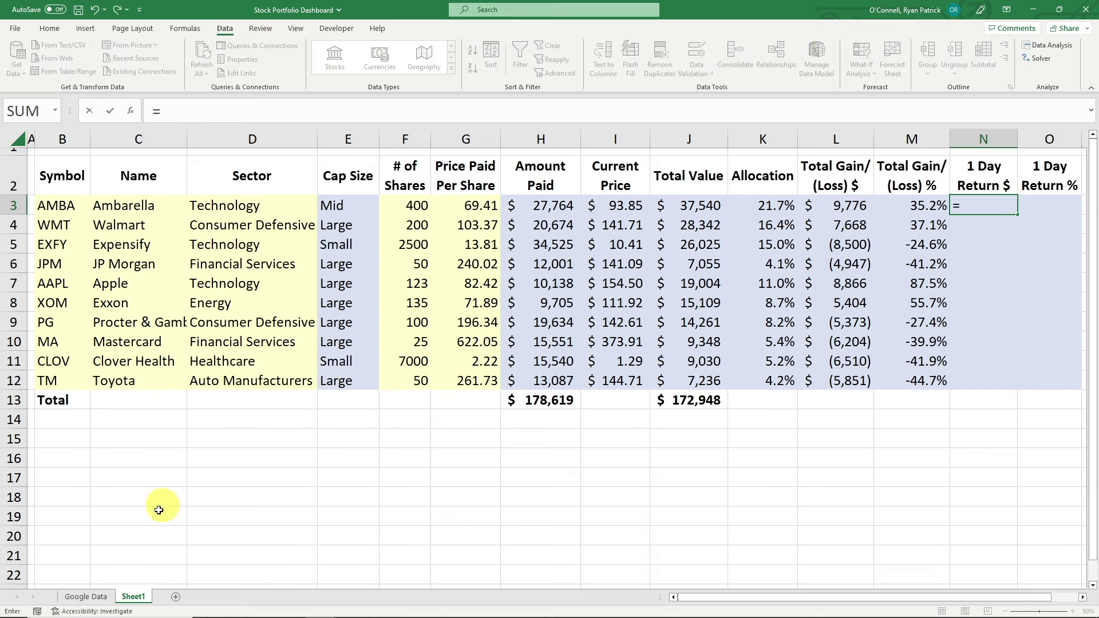
click(85, 597)
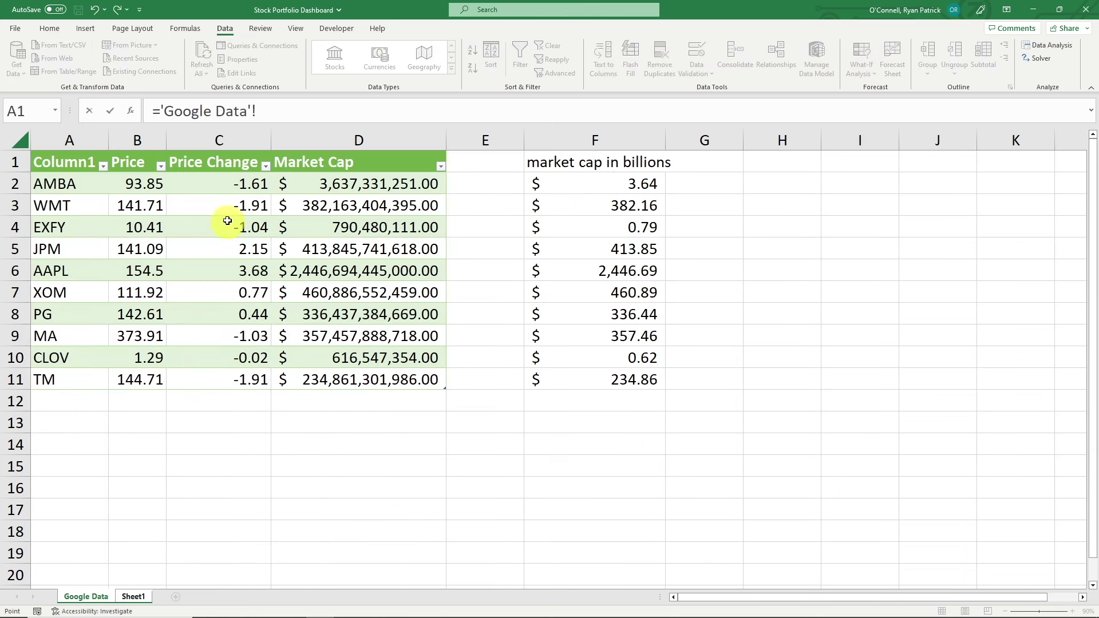
click(236, 189)
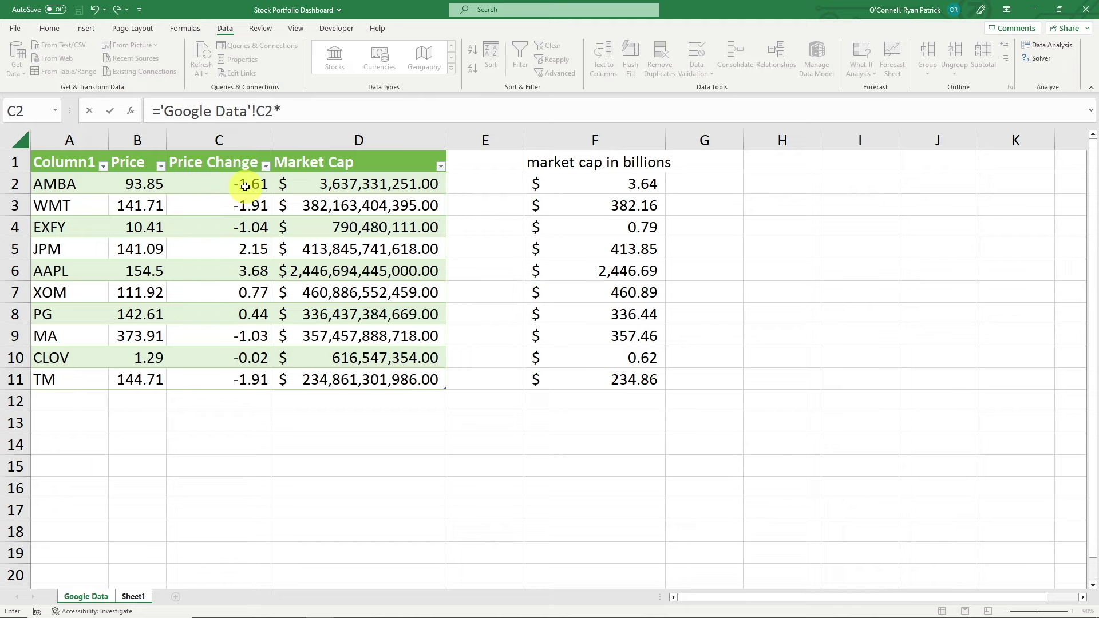
text(*)
click(133, 596)
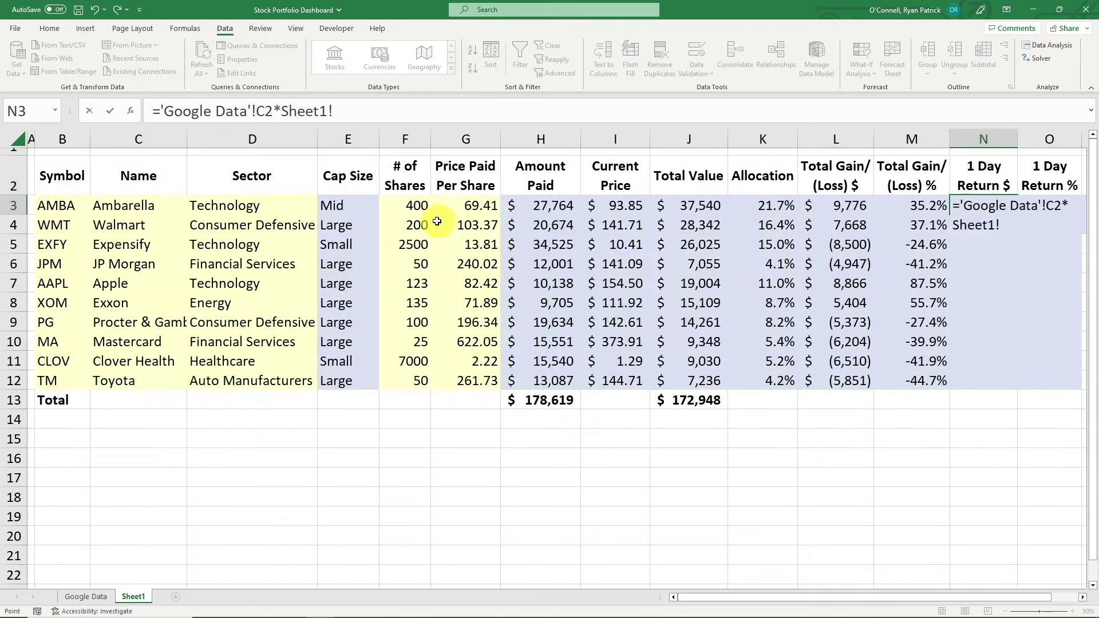
click(410, 204)
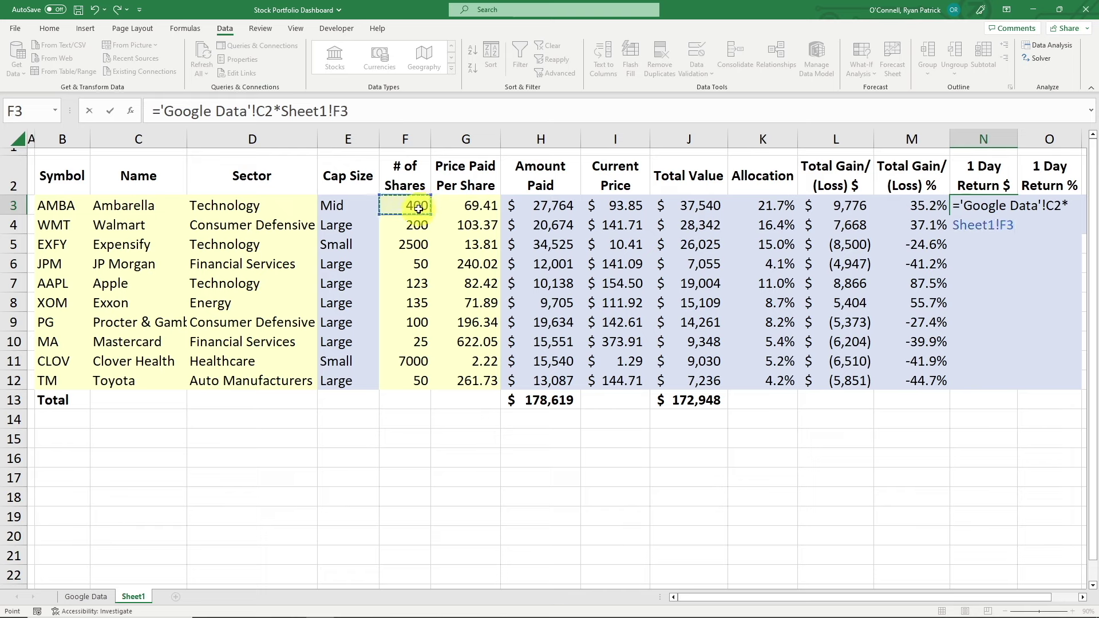
key(Return)
click(1012, 205)
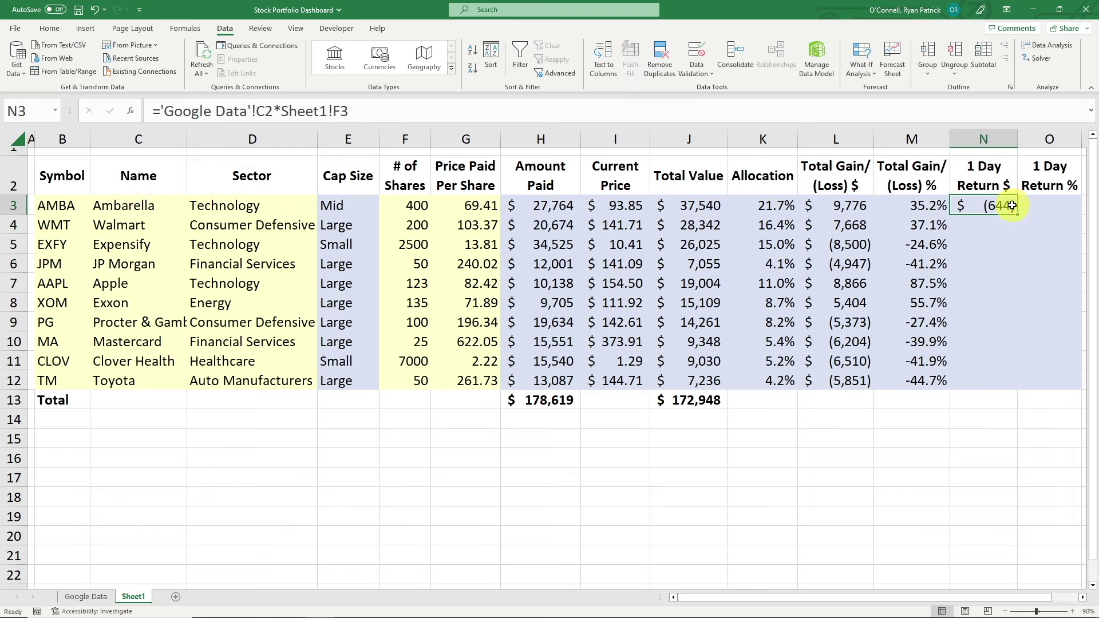
drag(1019, 216, 1023, 383)
Enter ='Google Data'!B2/('Google Data'!B2-'Google Data'!C2)-1 in 1 Day Return % cell O3 and fill it down to O12.
drag(1059, 211, 1048, 208)
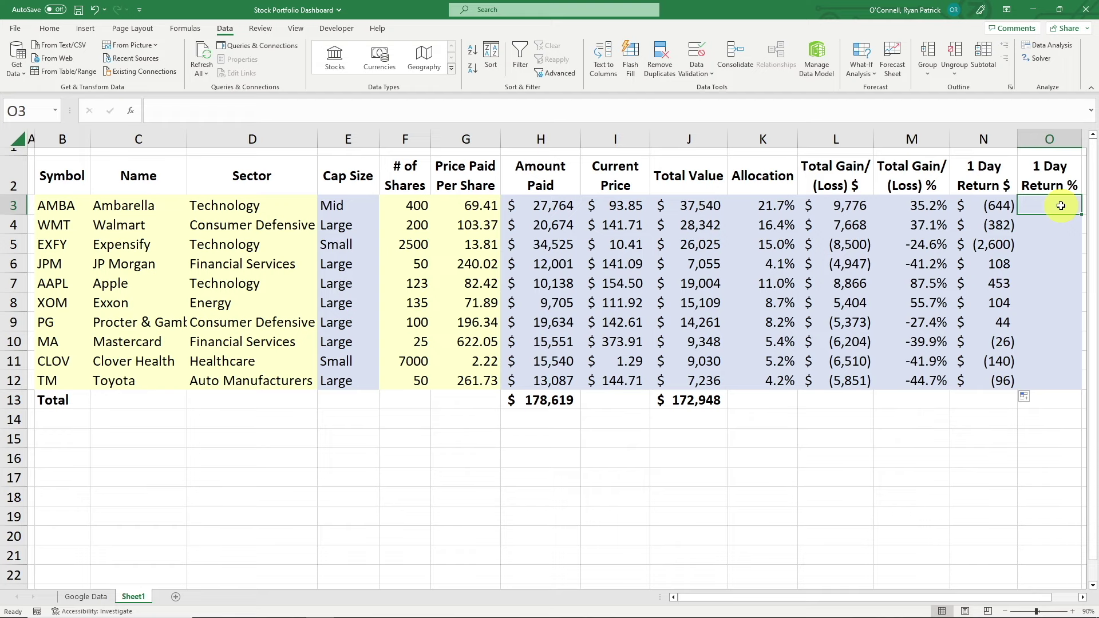
text(=)
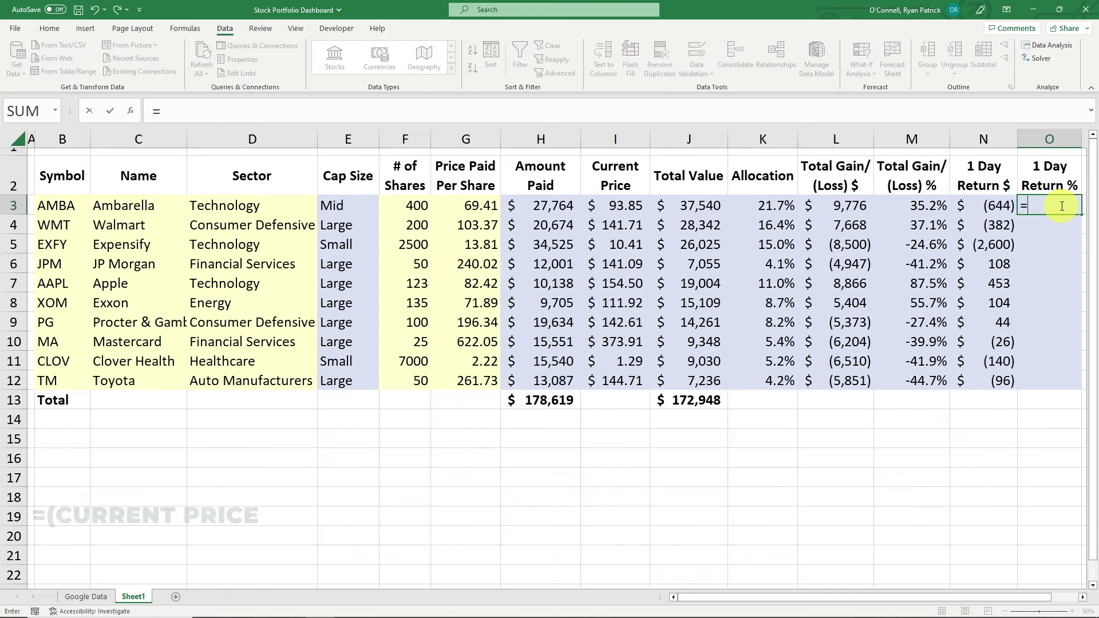
click(86, 596)
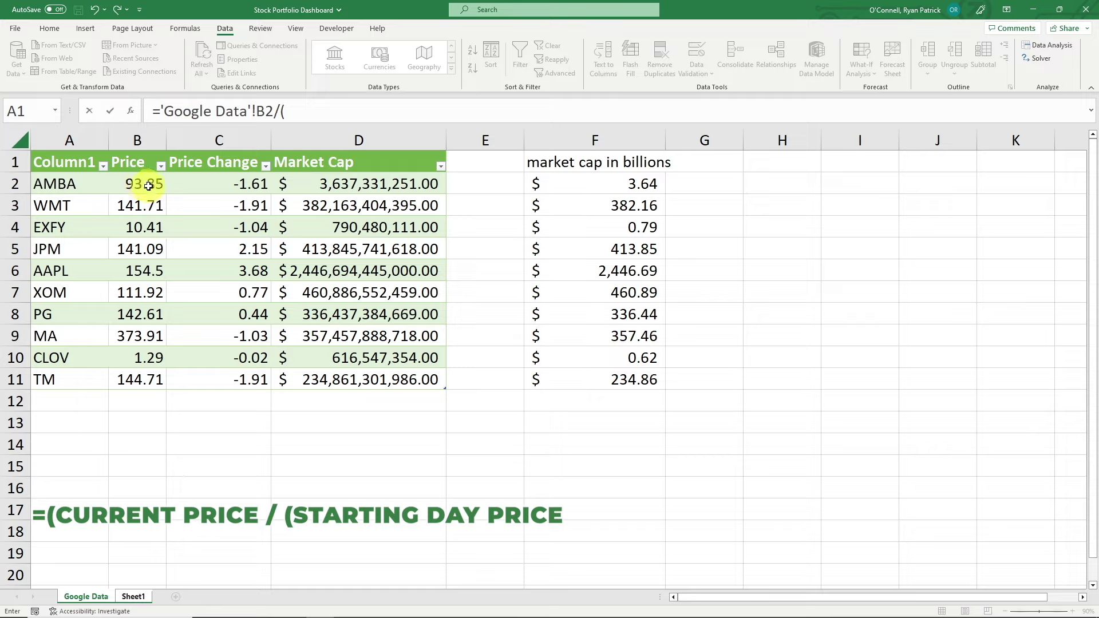
click(146, 184)
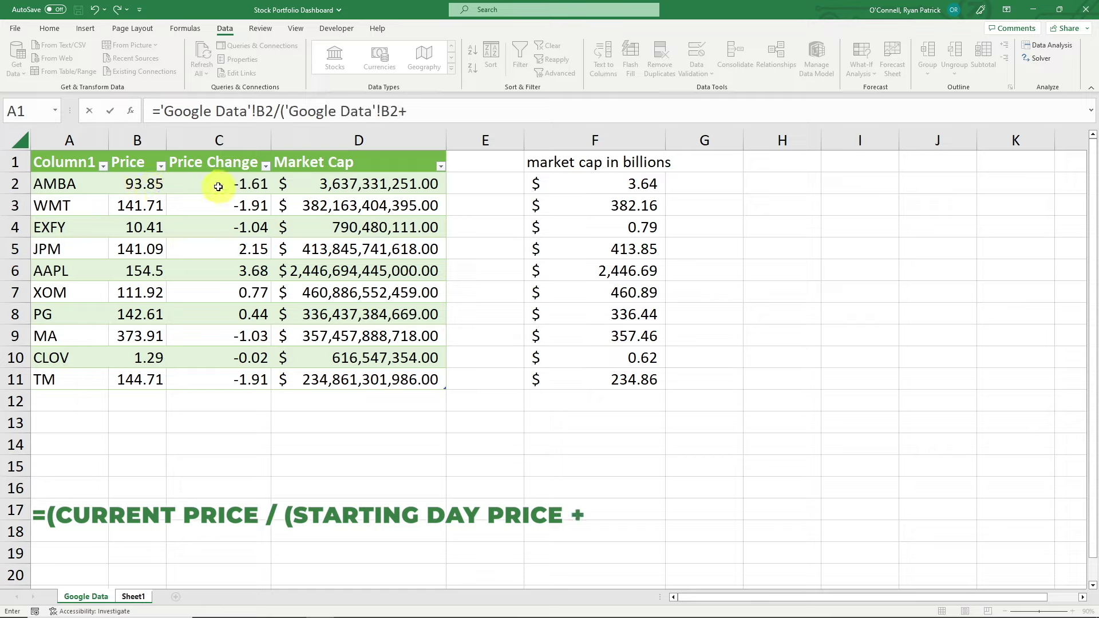
text(-)
click(206, 184)
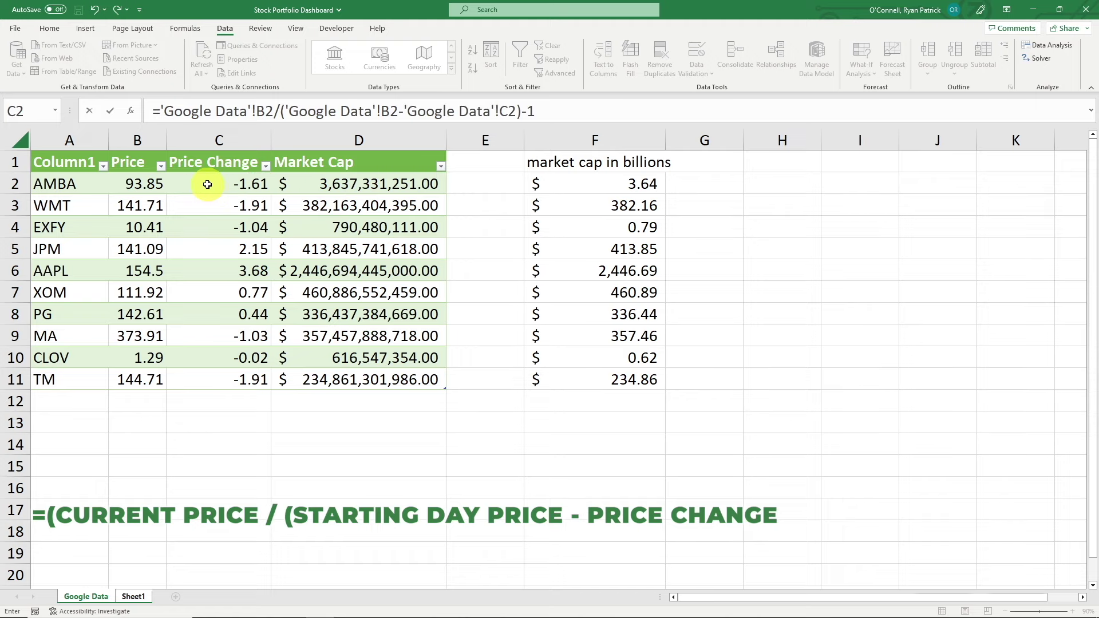
text()-1)
key(Return)
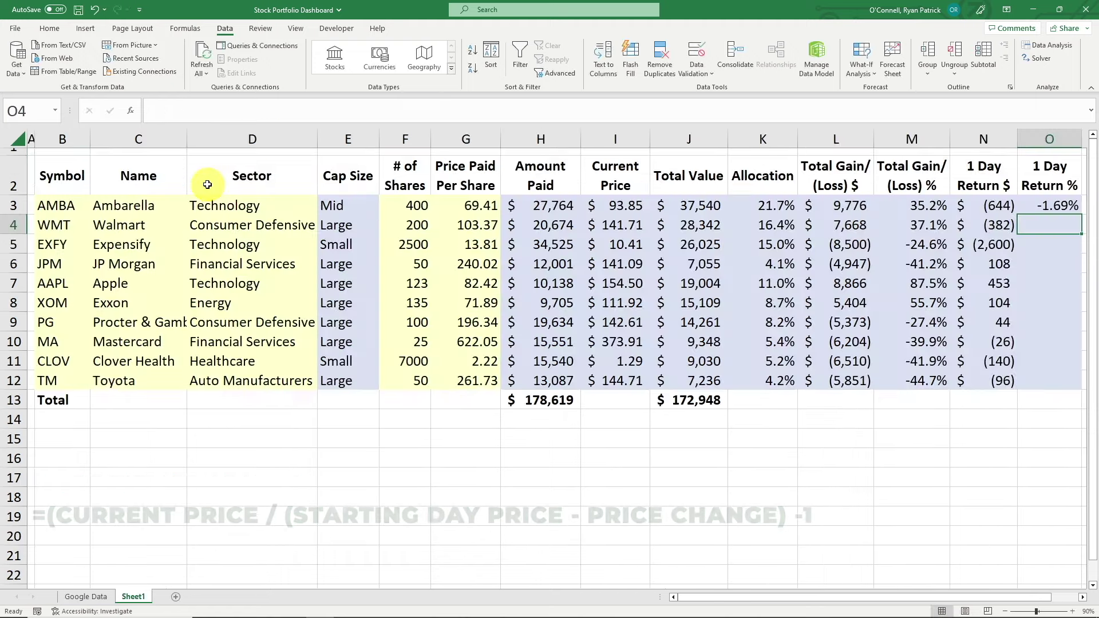
click(1056, 208)
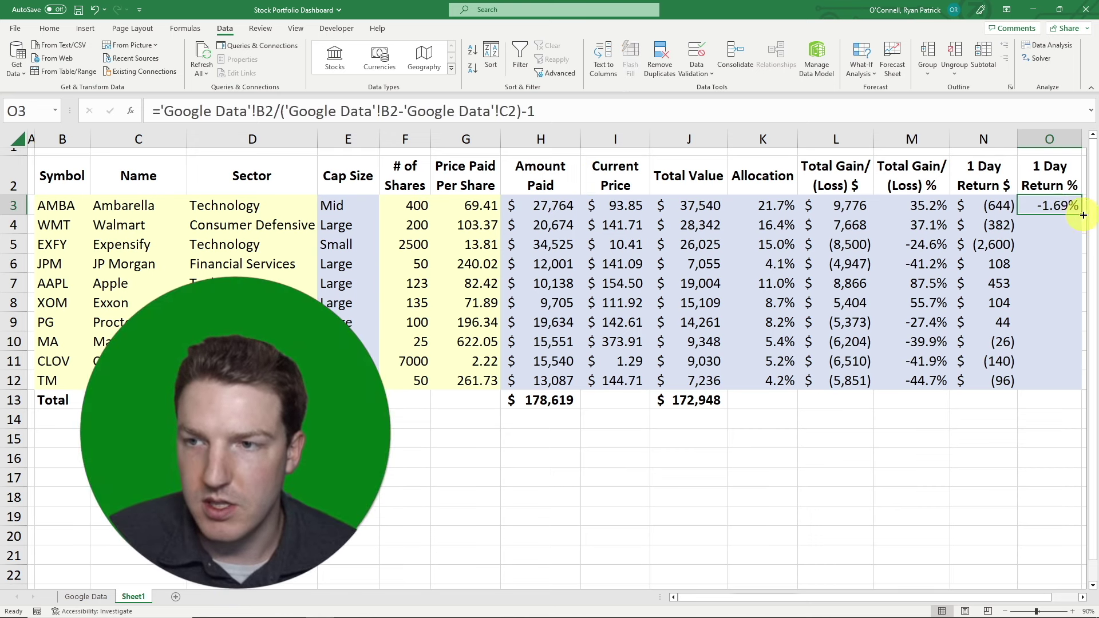
drag(1082, 214, 1082, 385)
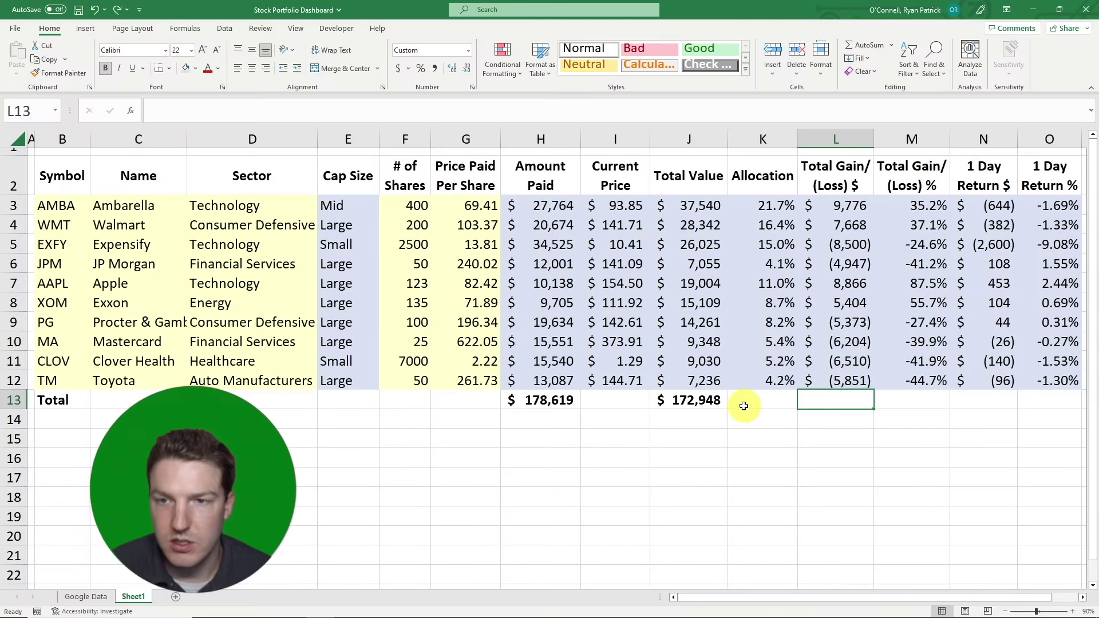
Copy the Total Value sum formula from J13 into the Total Gain/(Loss) $ total cell L13 and check its range.
click(687, 399)
key(ctrl+c)
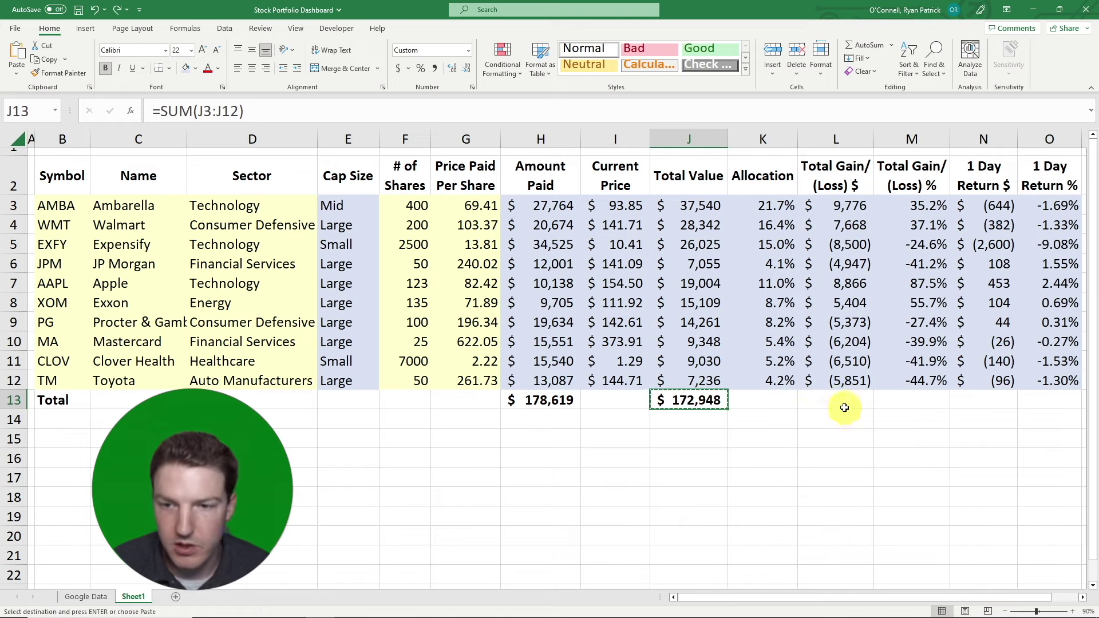
click(834, 402)
key(ctrl+v)
click(847, 416)
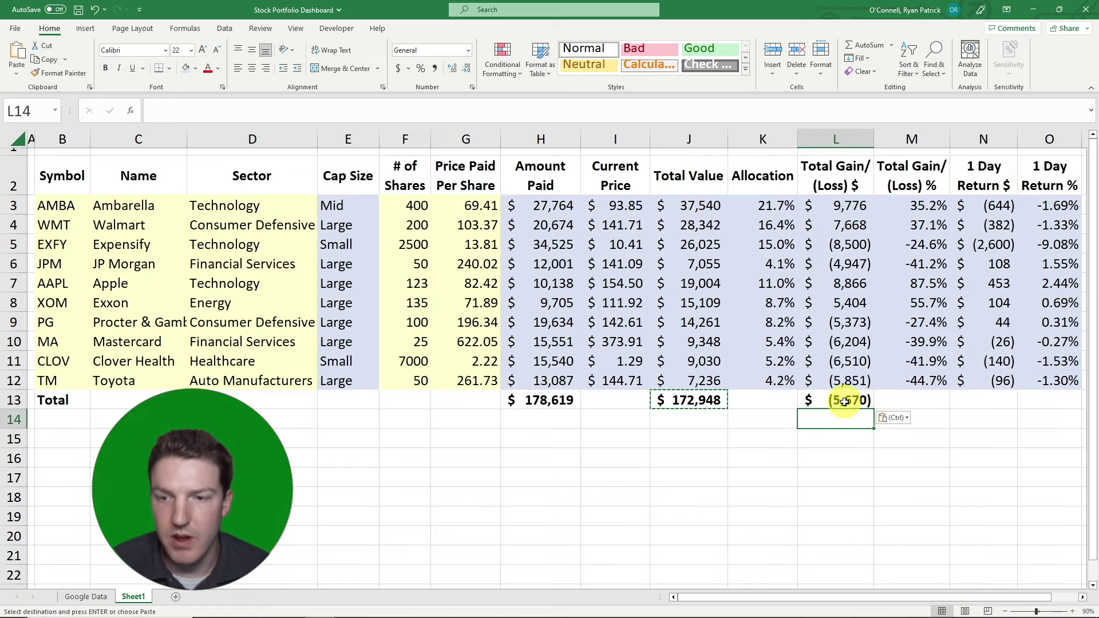
click(851, 401)
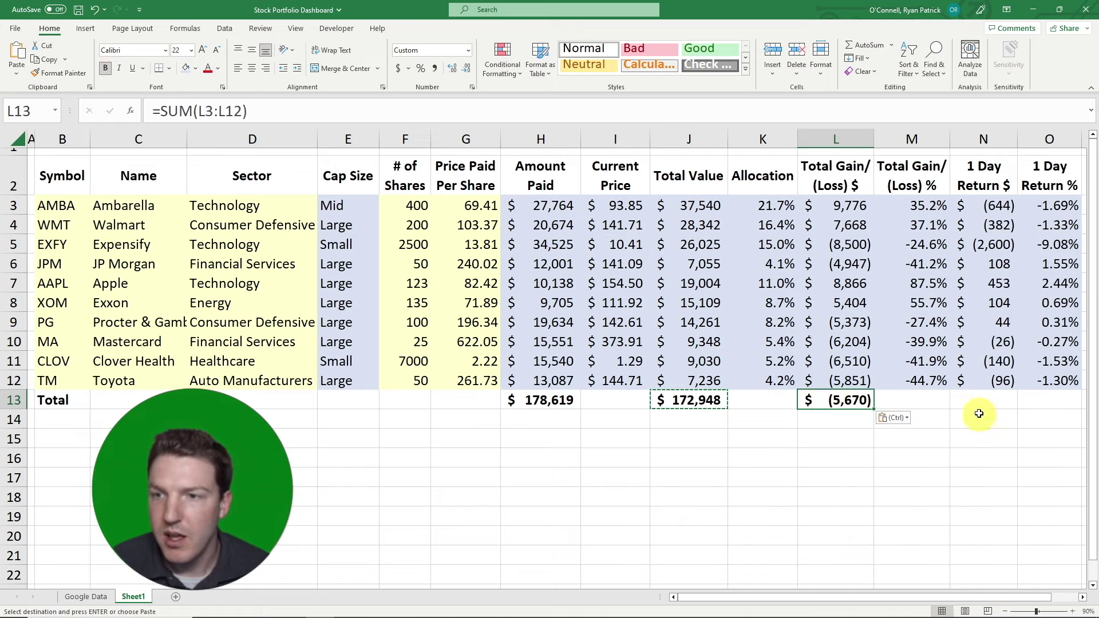
Paste the copied sum formula into the 1 Day Return $ total cell N13.
click(992, 399)
key(ctrl+v)
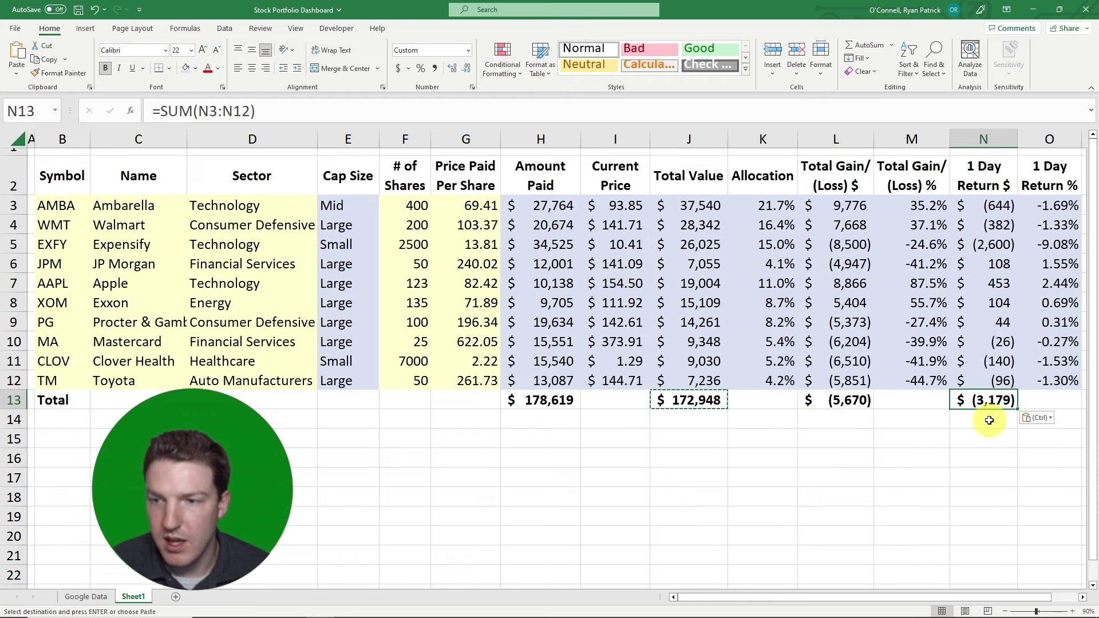
click(980, 413)
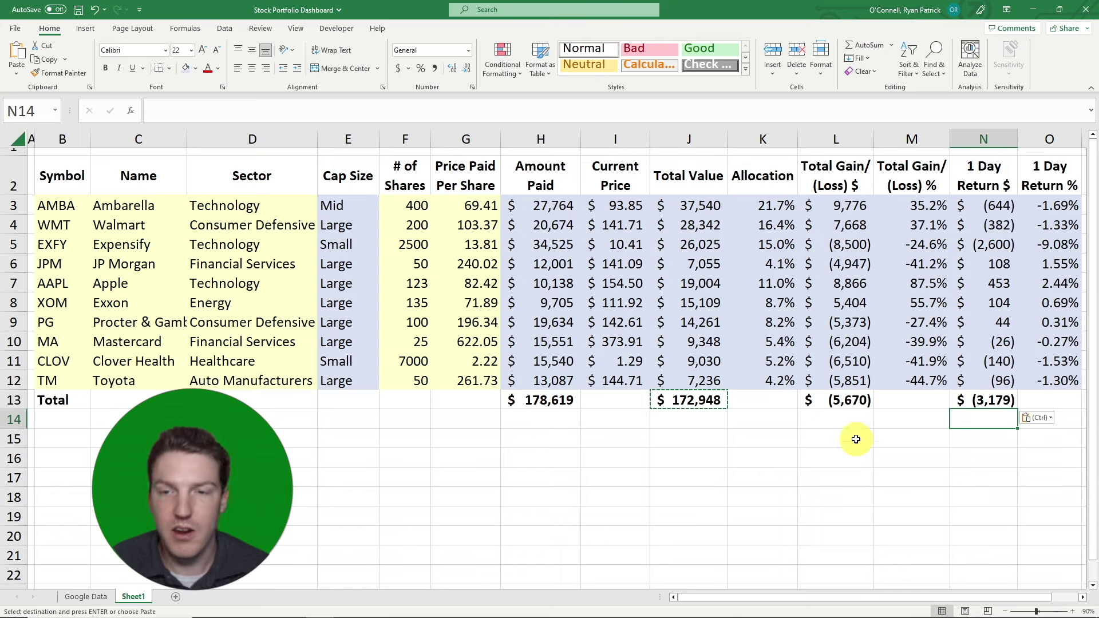
click(843, 422)
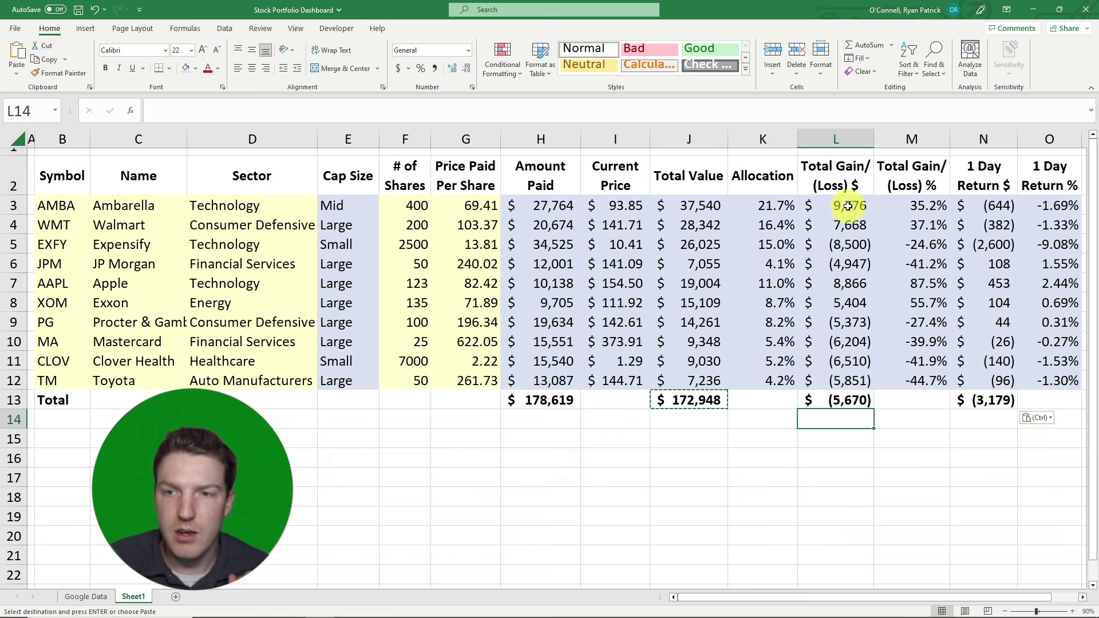
Start a Greater Than conditional formatting rule for L3:O13 with 0 as the threshold.
drag(847, 206, 1056, 403)
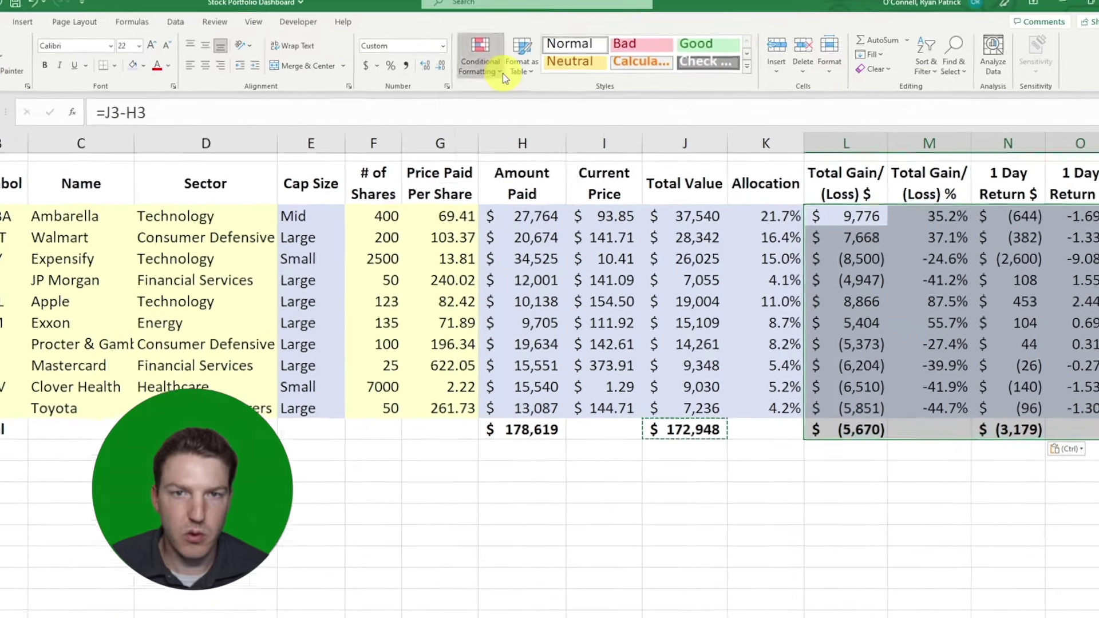
click(518, 75)
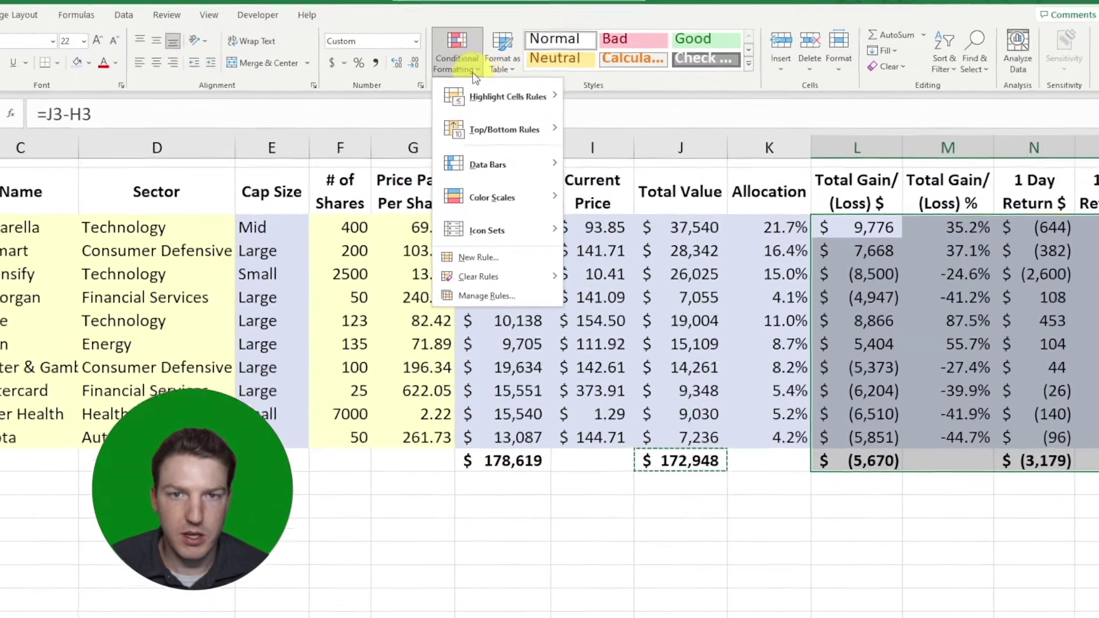
mouse_move(492, 100)
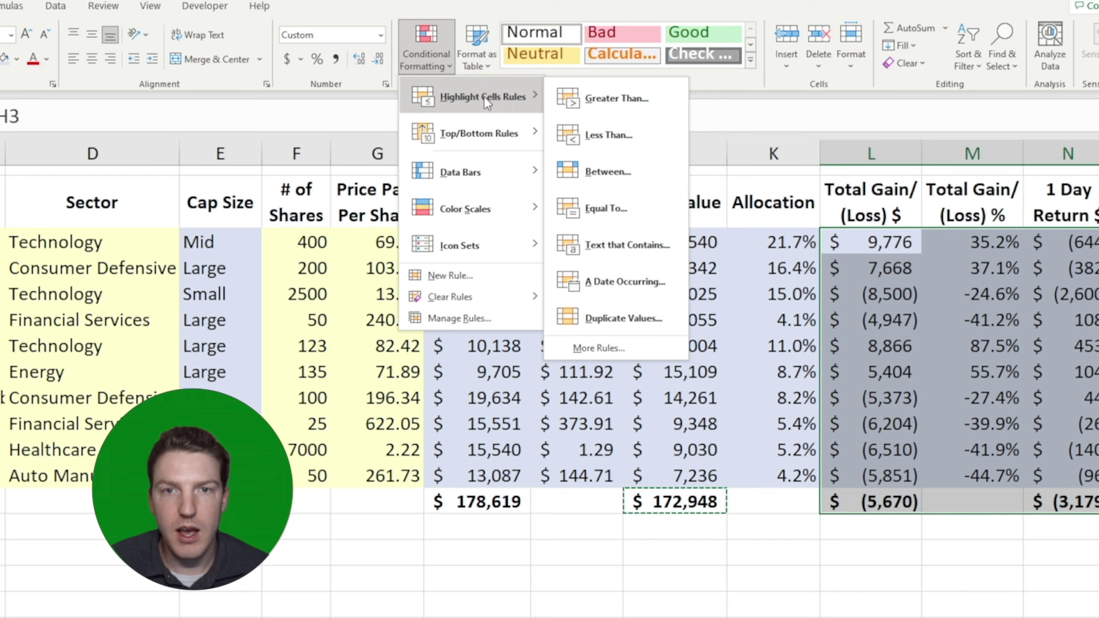
click(615, 98)
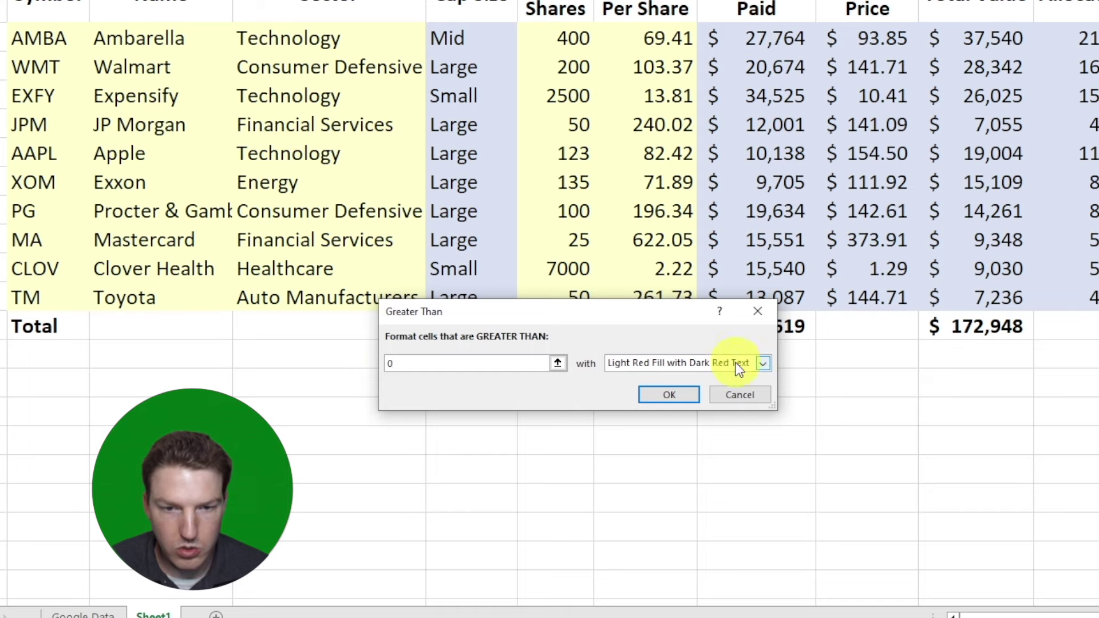
Give the Greater Than rule a custom format with the standard green font color and apply it.
click(764, 364)
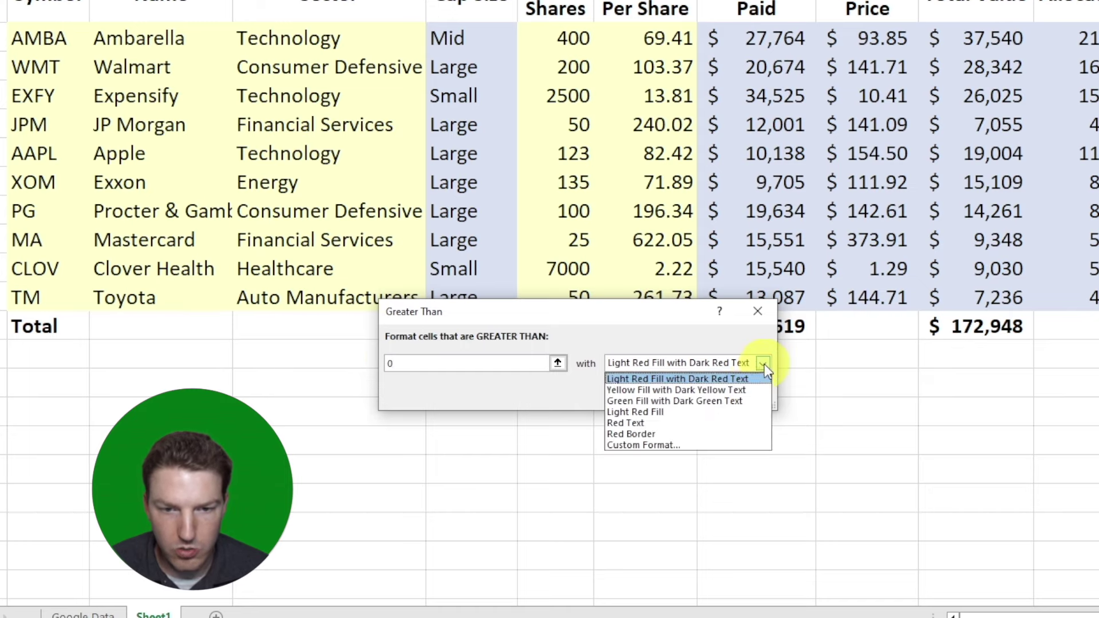
click(647, 442)
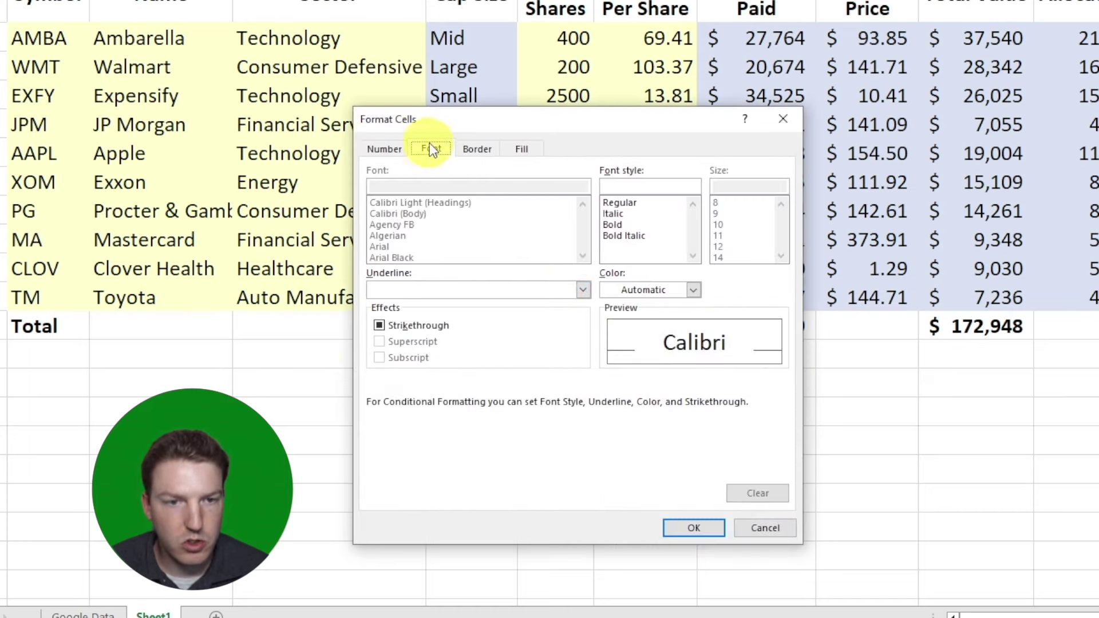
click(692, 290)
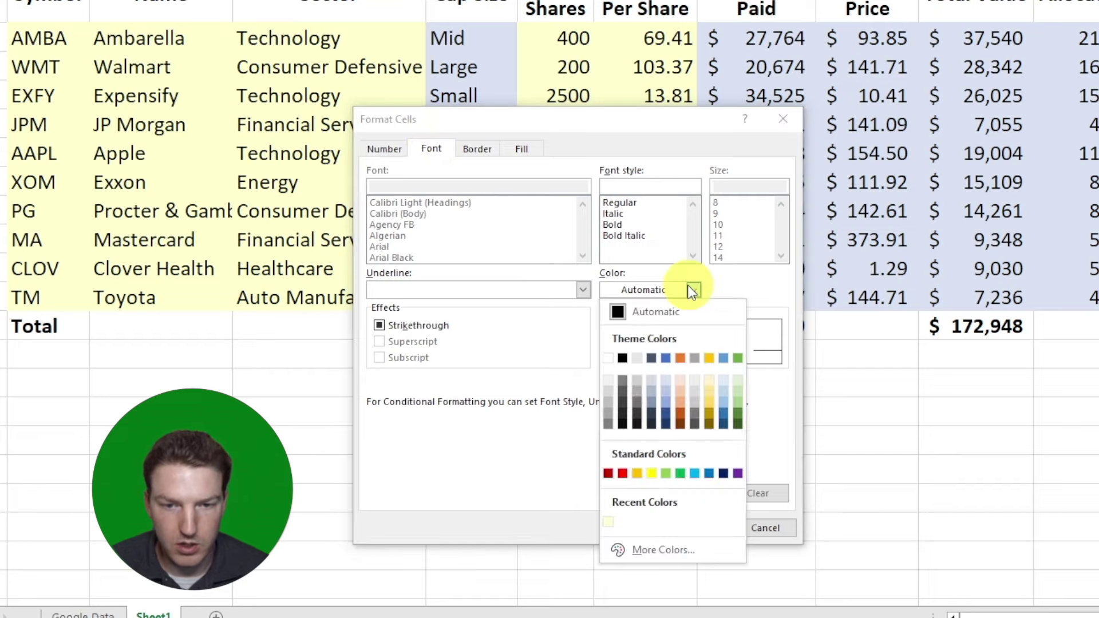
click(680, 472)
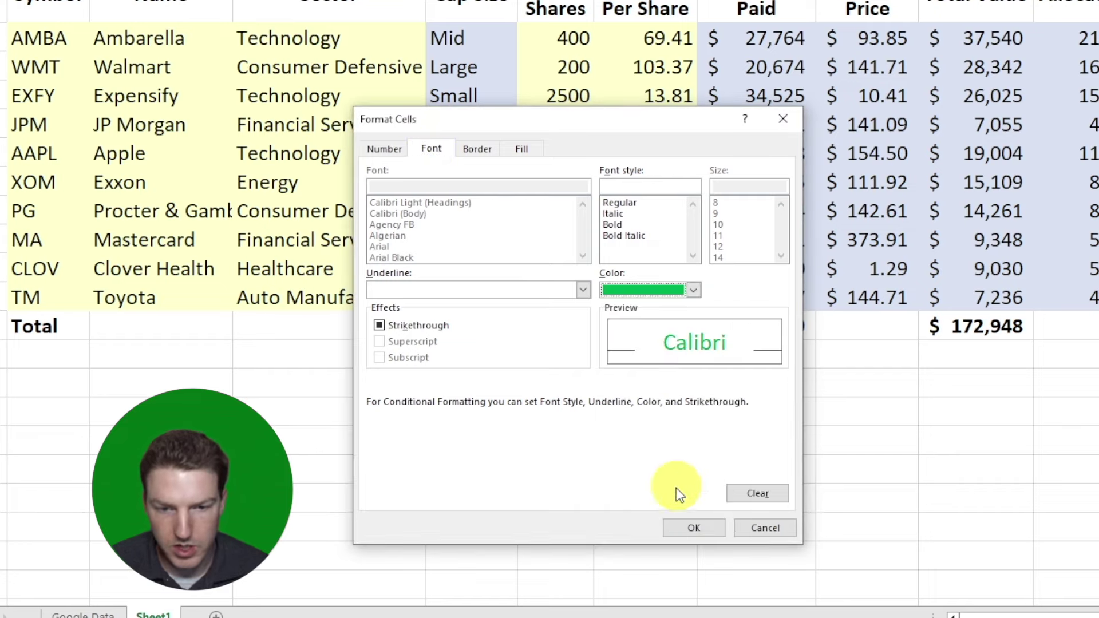
click(694, 527)
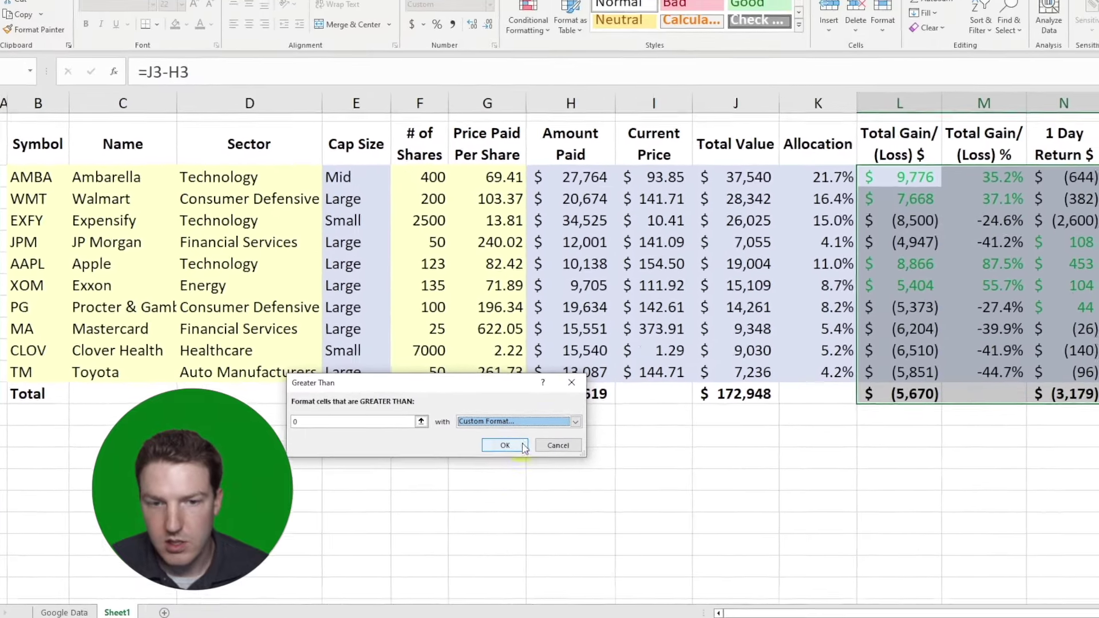
click(538, 434)
click(981, 324)
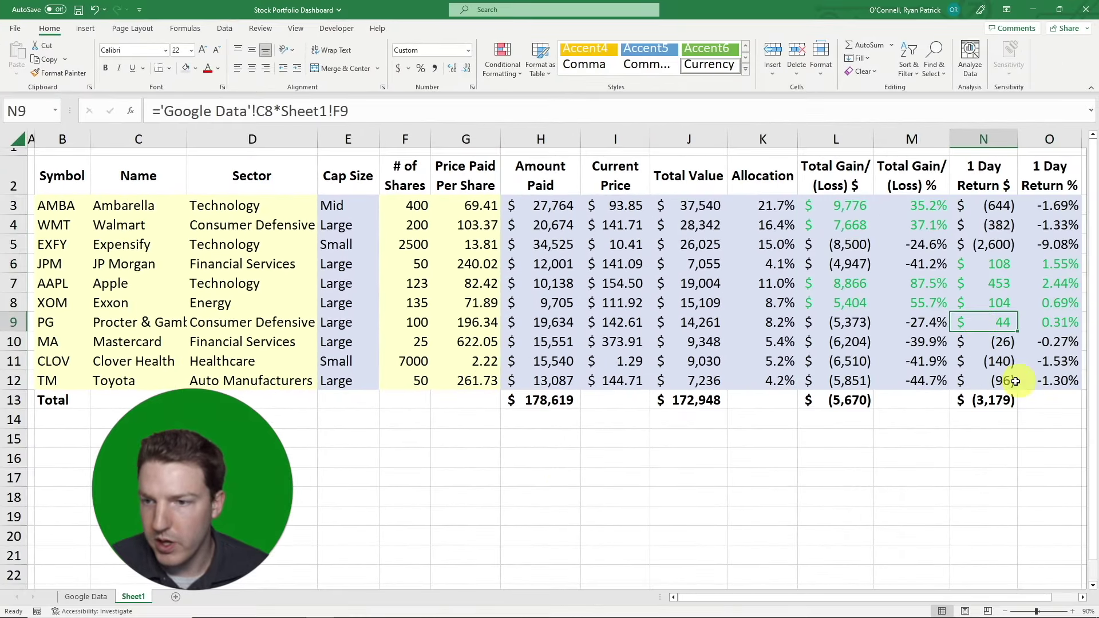
Add a Less Than conditional formatting rule with threshold 0 and Red Text to the gain and return cells L3:O13.
click(917, 400)
drag(837, 212, 1046, 399)
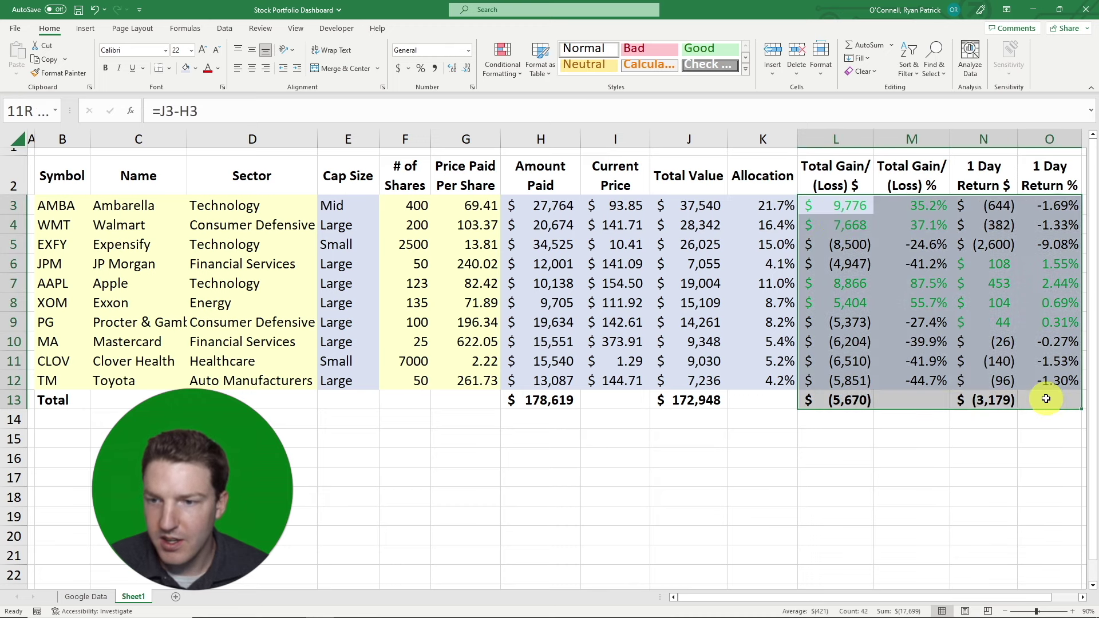
click(517, 73)
mouse_move(555, 97)
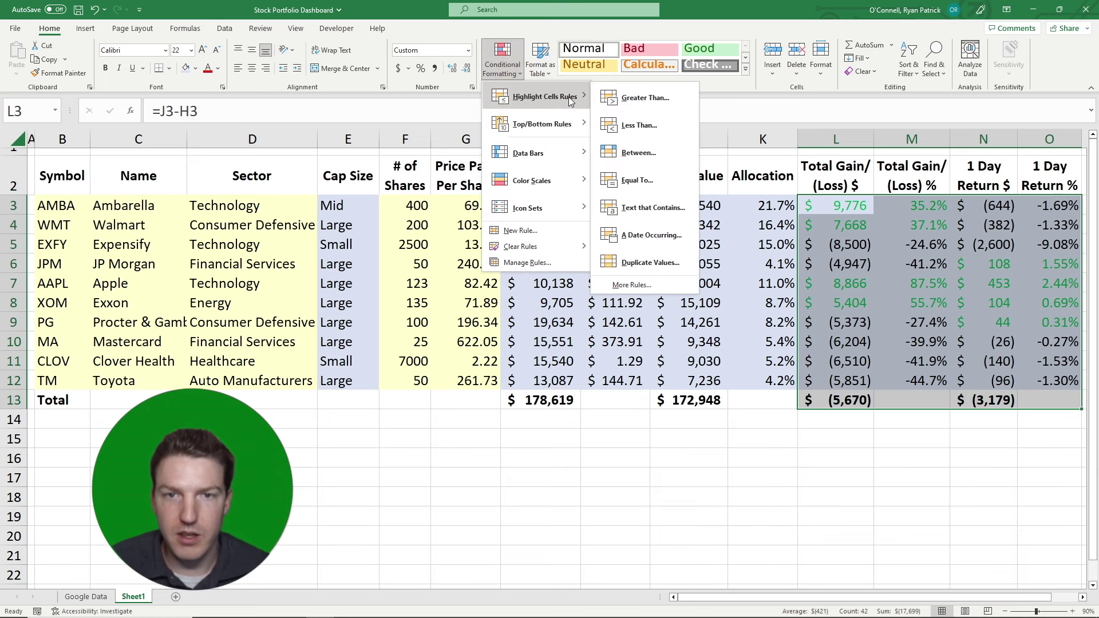
click(658, 126)
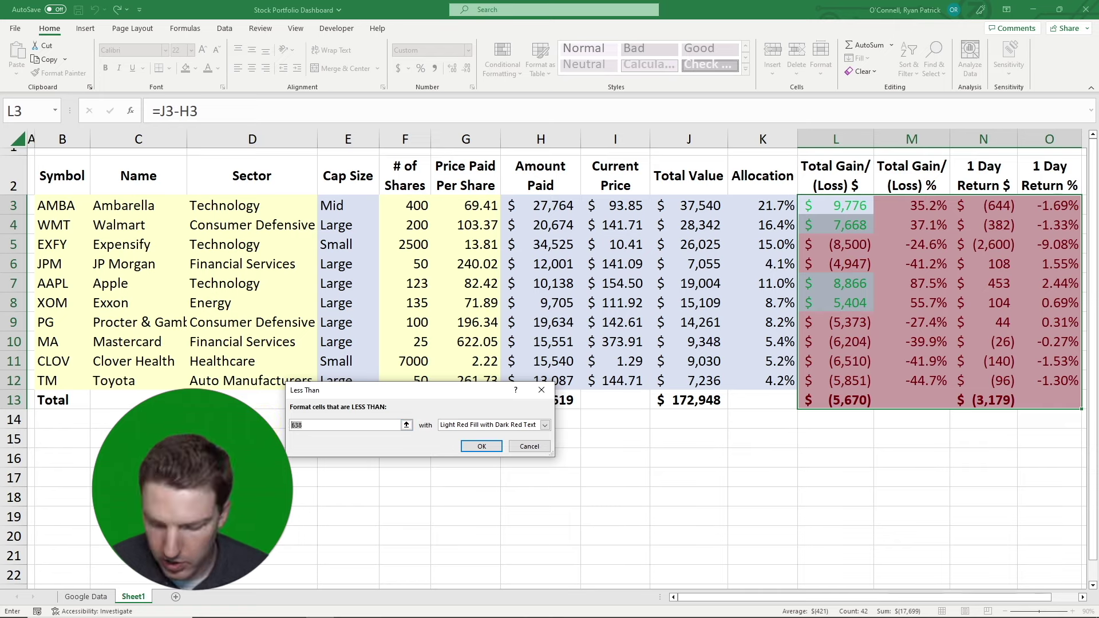
text(0)
click(542, 424)
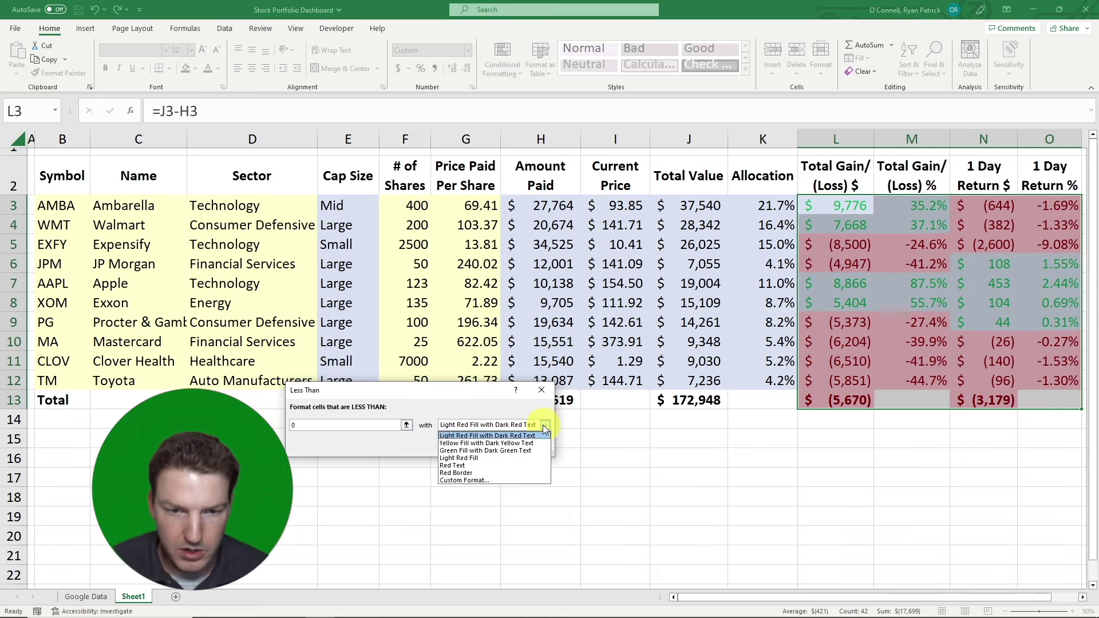
click(455, 467)
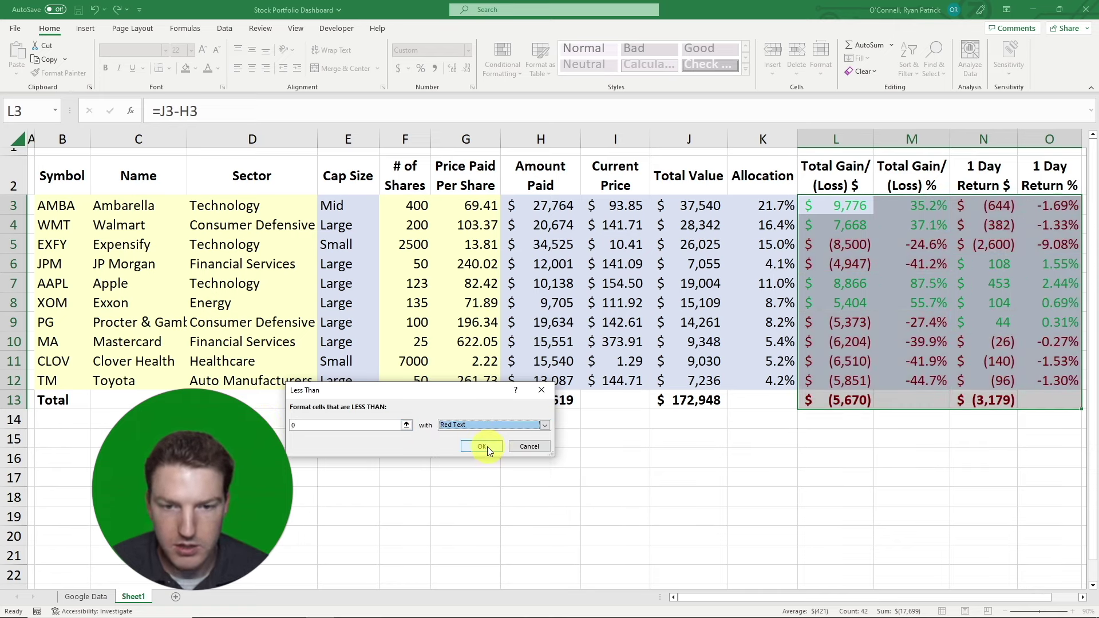
click(482, 446)
click(859, 475)
click(973, 461)
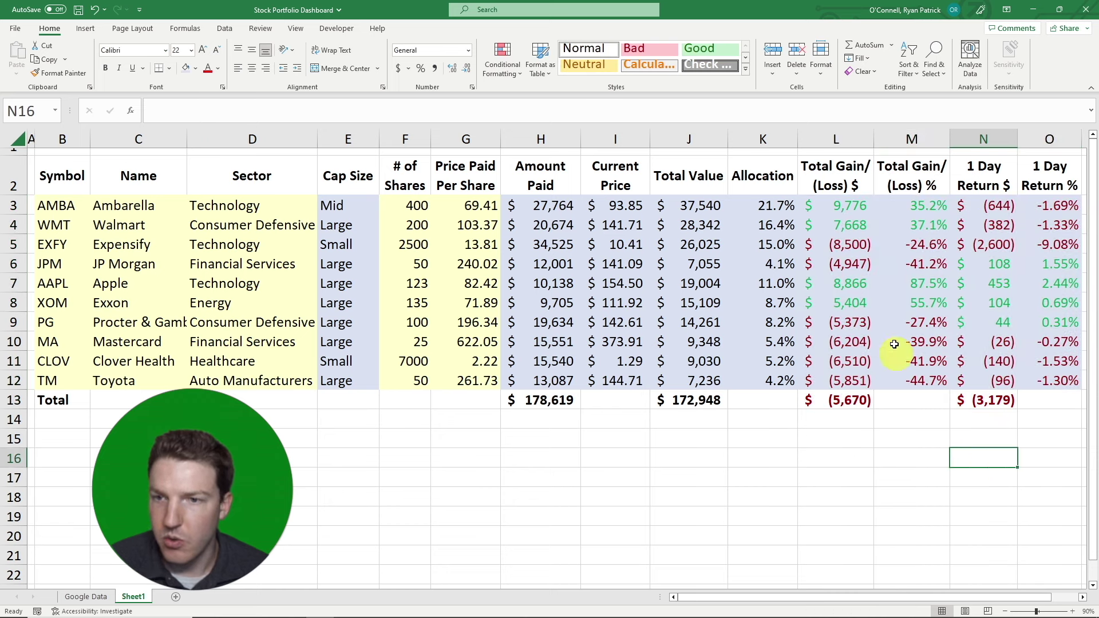
drag(840, 207, 1055, 380)
click(1047, 420)
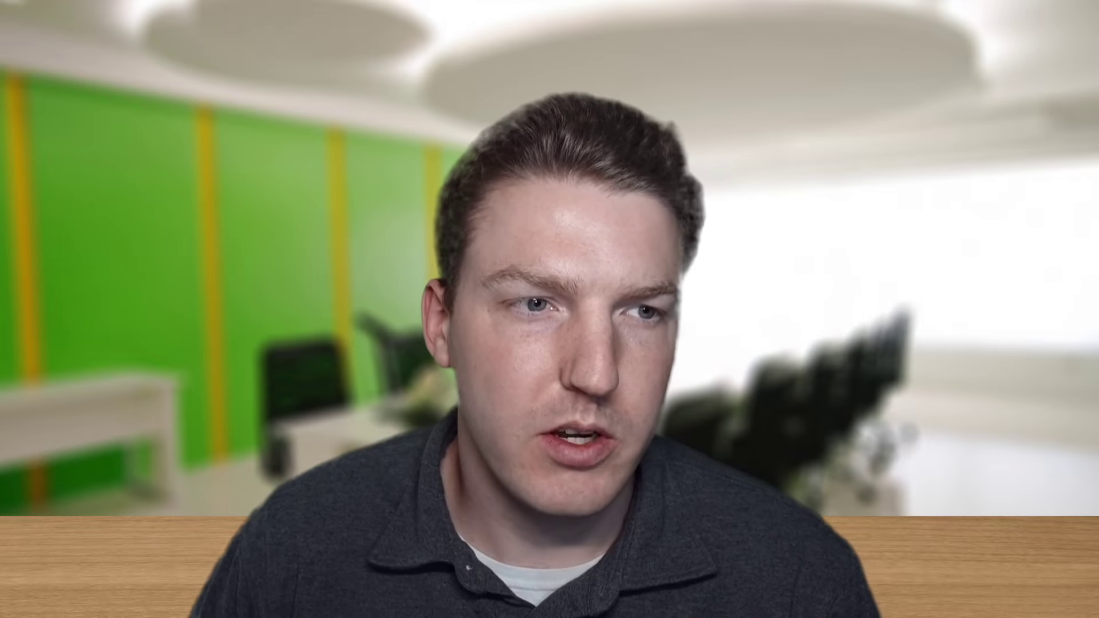
Apply thick outside borders separately to the header row B2:O2, the holdings B3:O12 and the total row B13:O13.
drag(62, 176, 1056, 175)
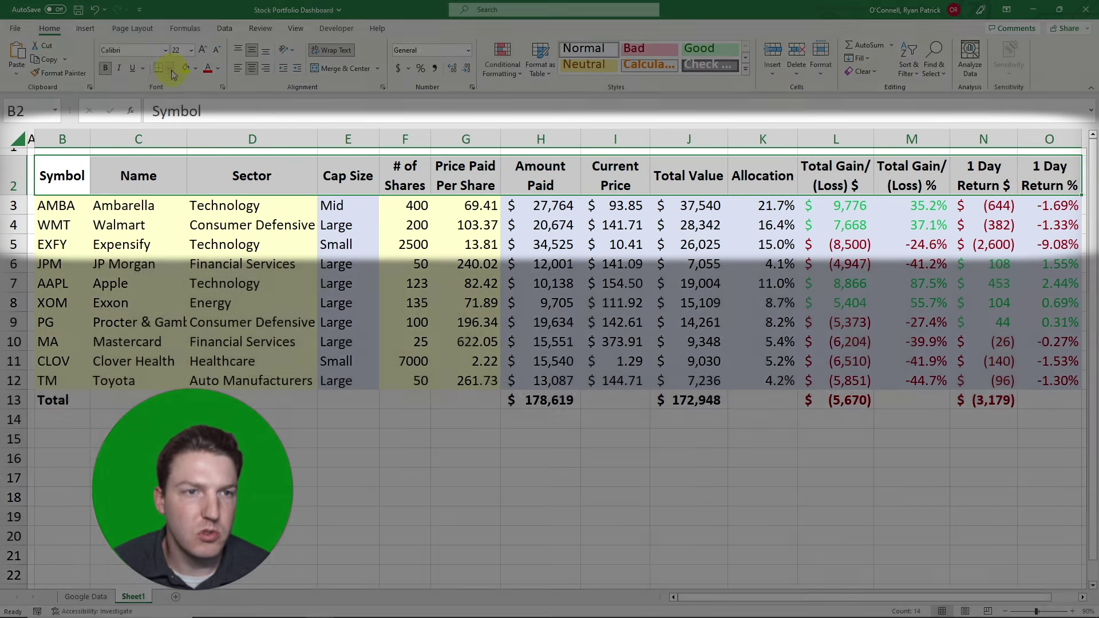
click(171, 70)
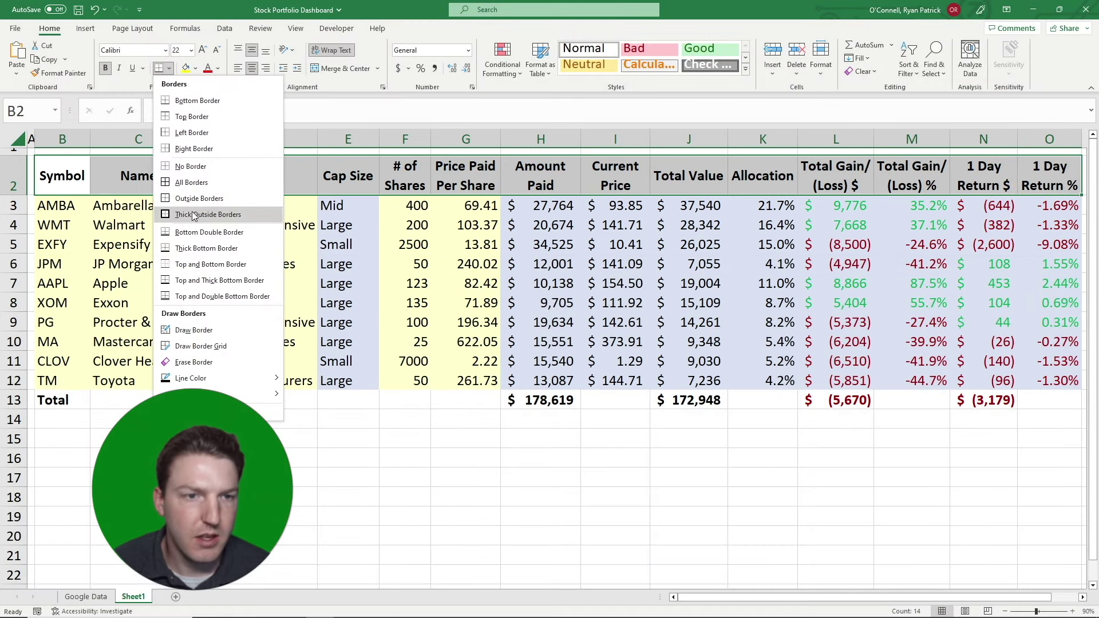
click(193, 215)
drag(62, 206, 1048, 381)
click(160, 74)
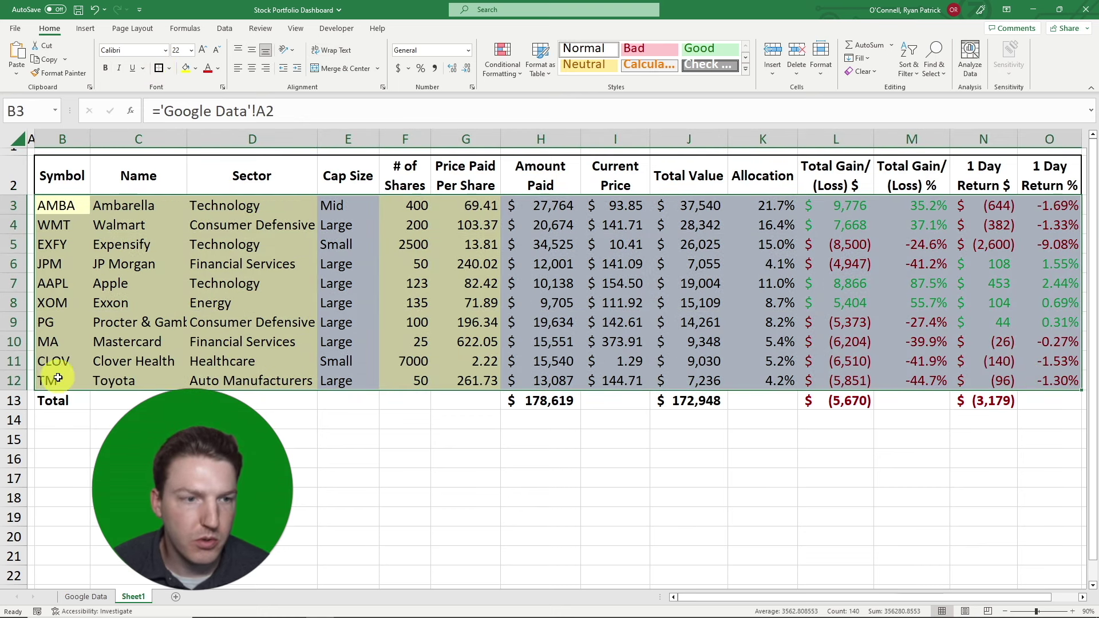
drag(54, 400, 1048, 400)
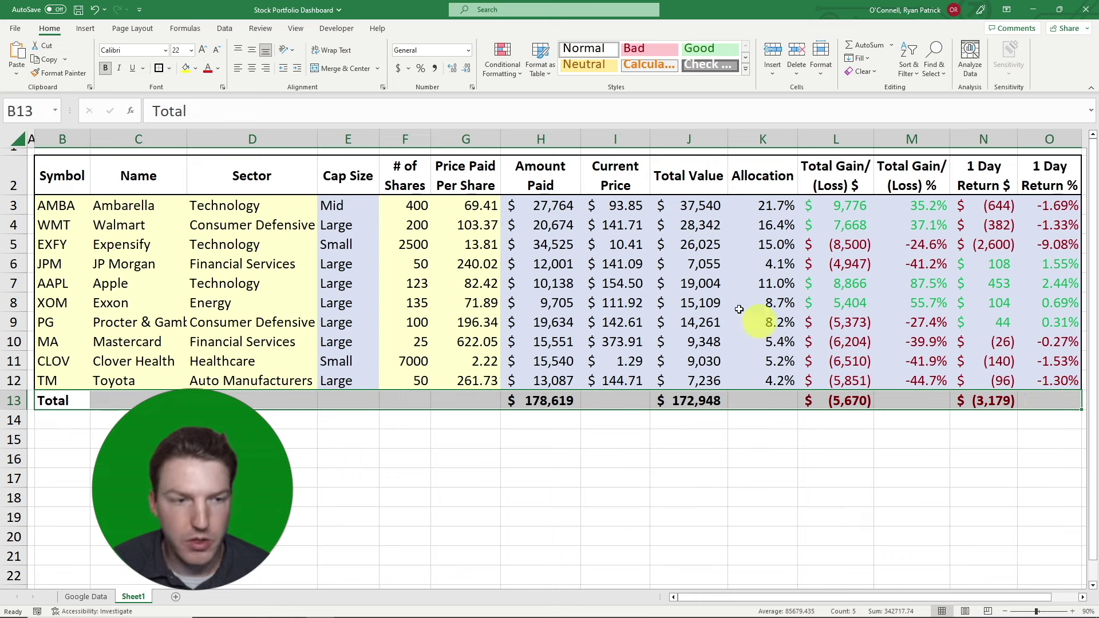
click(160, 69)
click(118, 244)
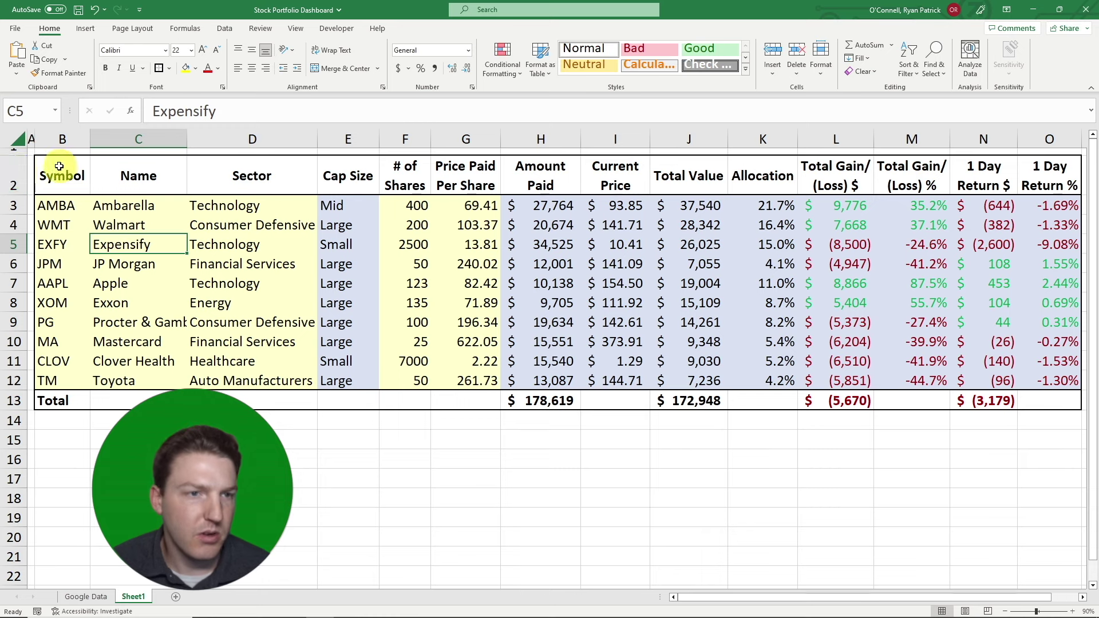
Fill the header row B2:O2 with the lightest gray theme shade under white.
drag(60, 165, 1048, 165)
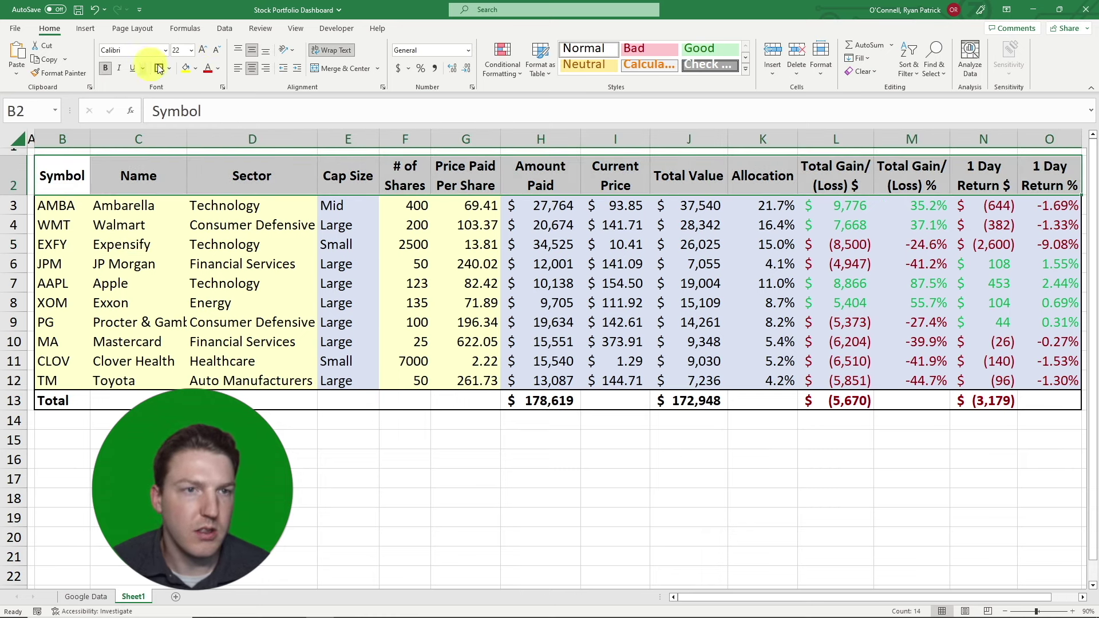
click(196, 68)
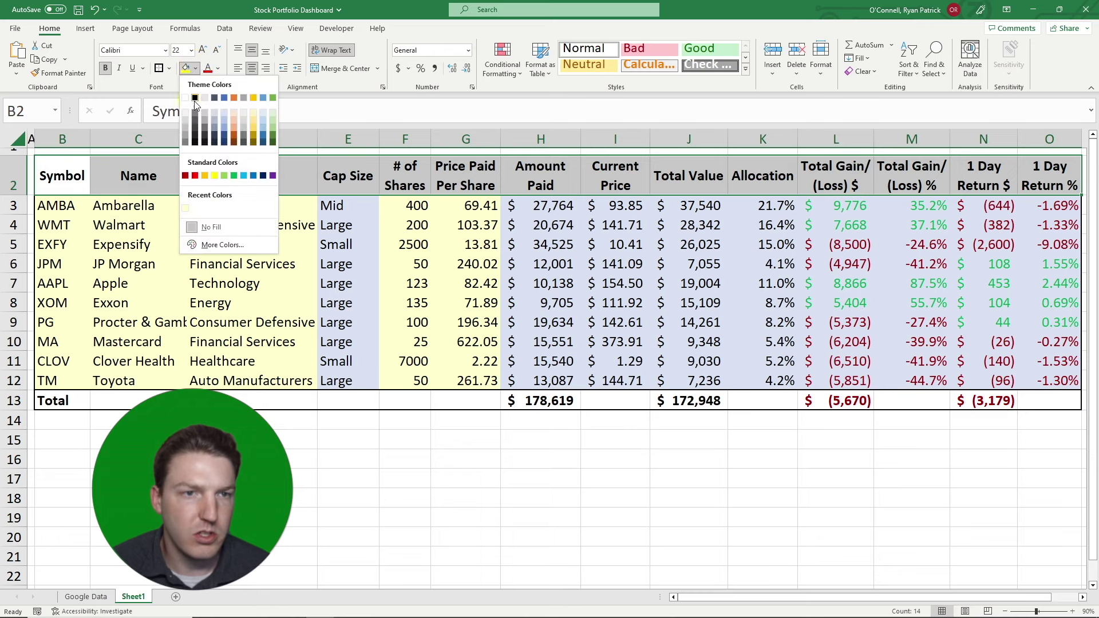
click(182, 110)
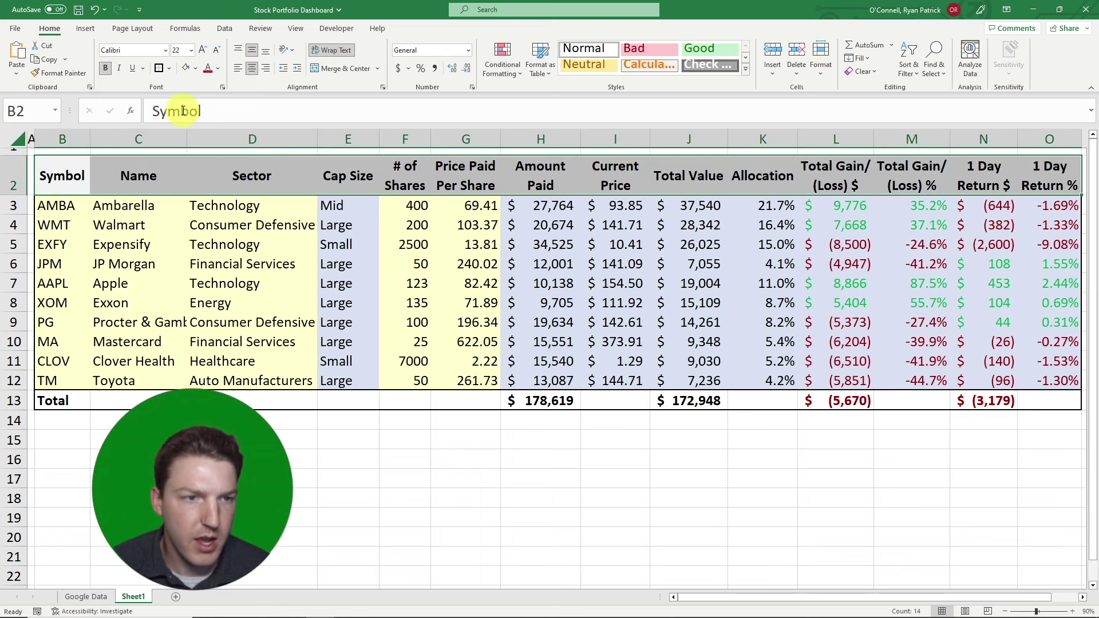
click(184, 319)
click(286, 459)
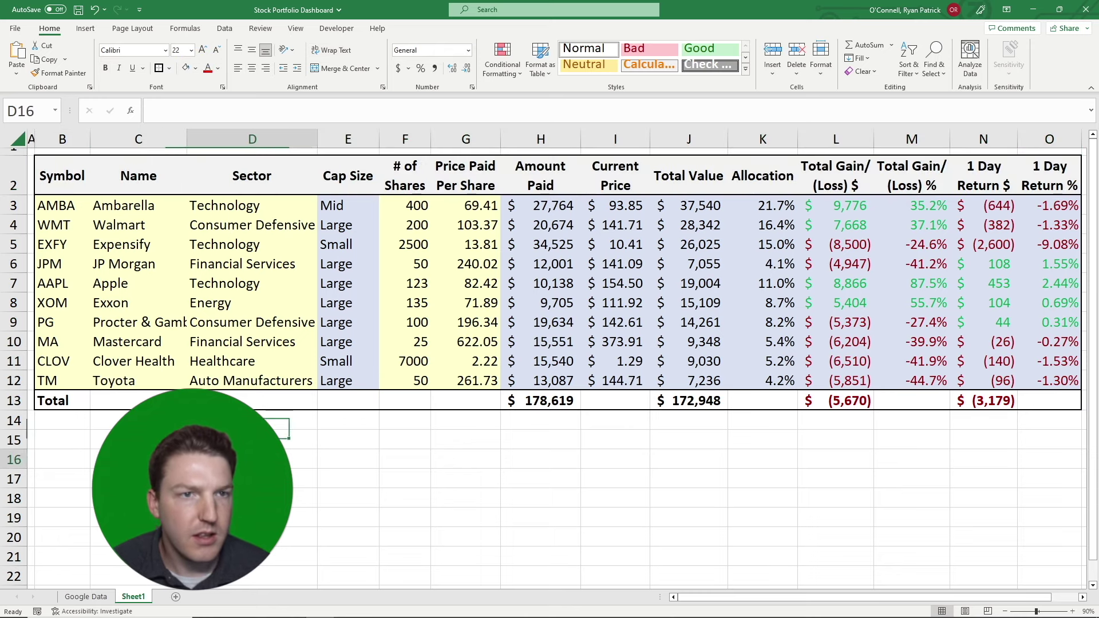
Turn off the gridlines on Sheet1.
click(294, 29)
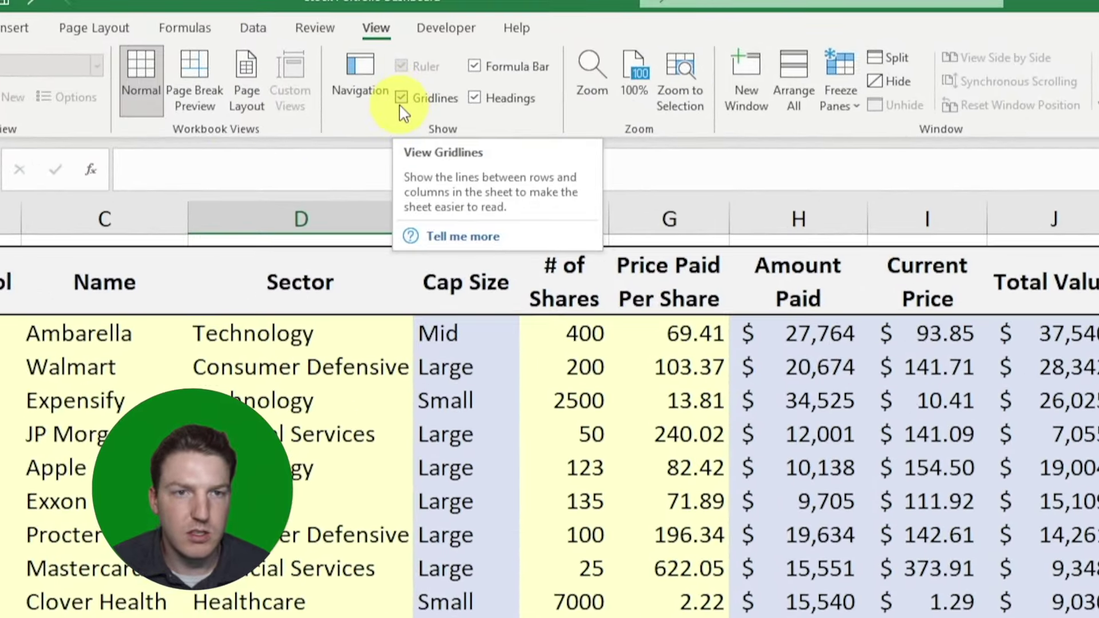
click(401, 99)
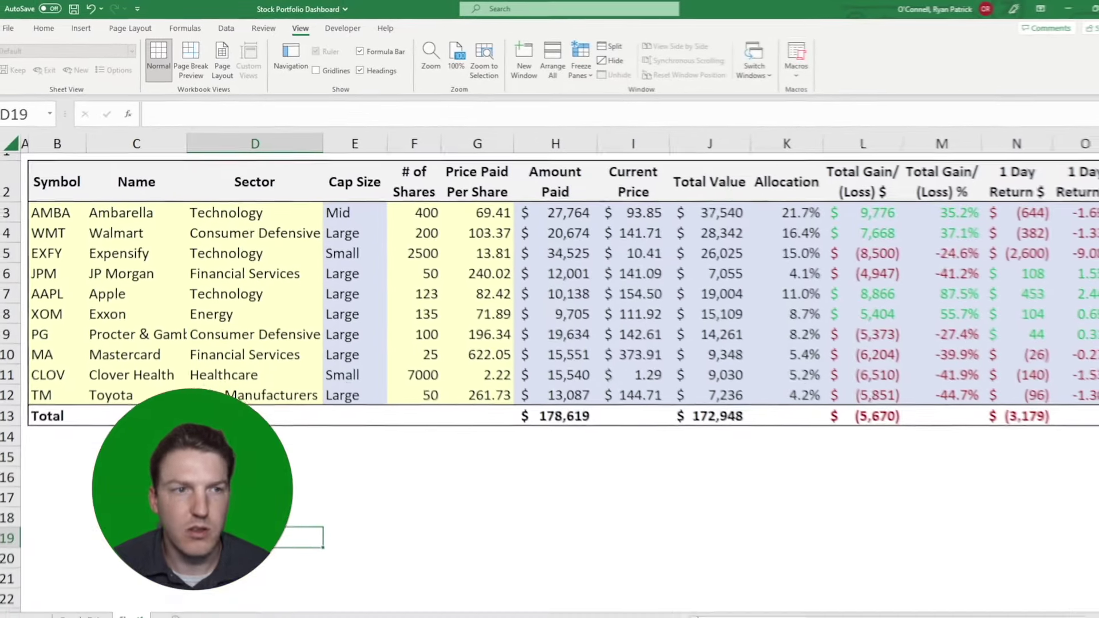
click(62, 454)
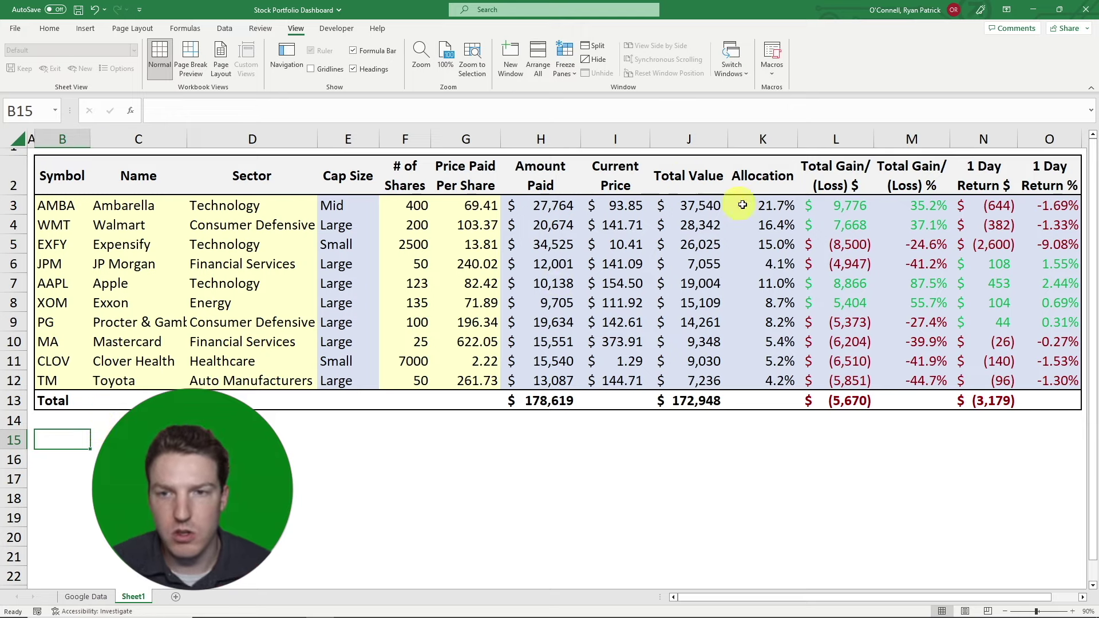
Insert a 2-D pie chart from the Symbol cells B3:B12 and the Allocation cells K3:K12.
drag(777, 204, 836, 380)
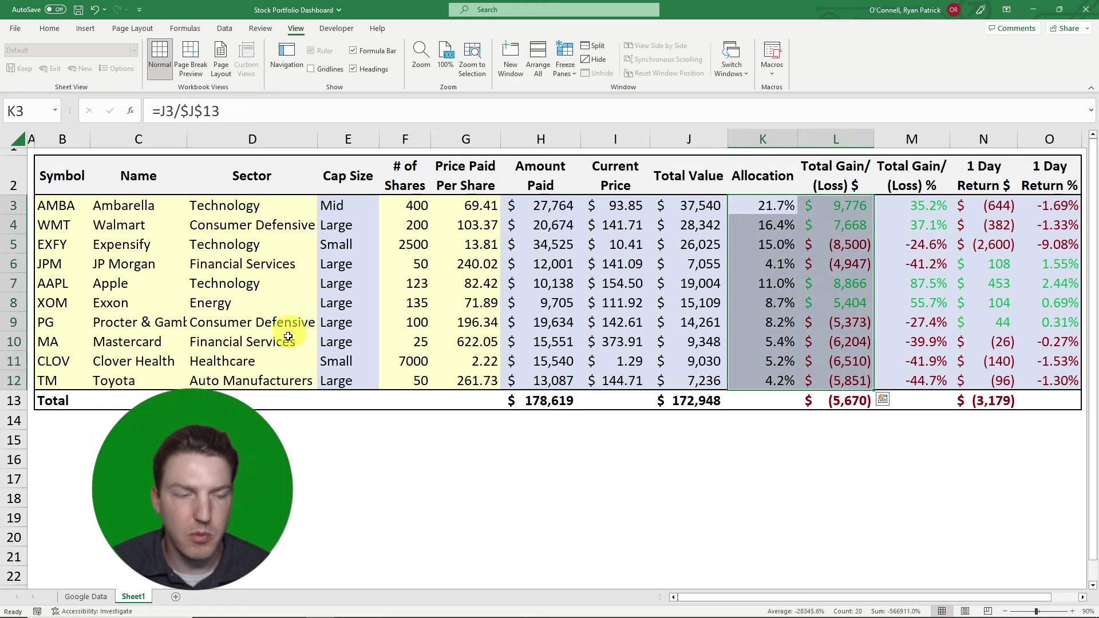
click(785, 220)
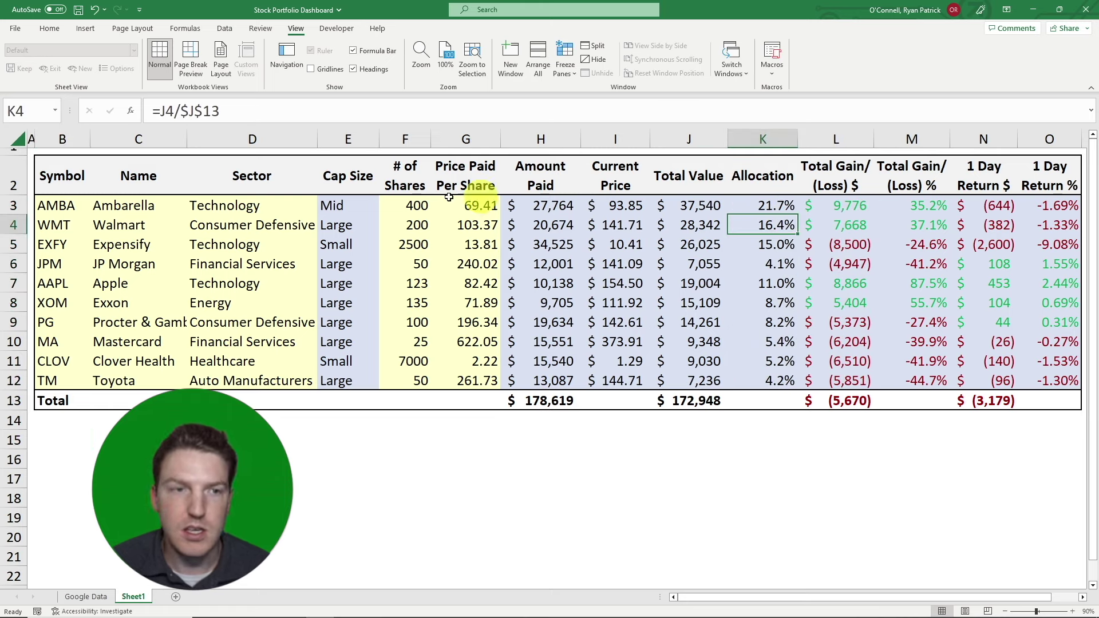
drag(60, 205, 48, 381)
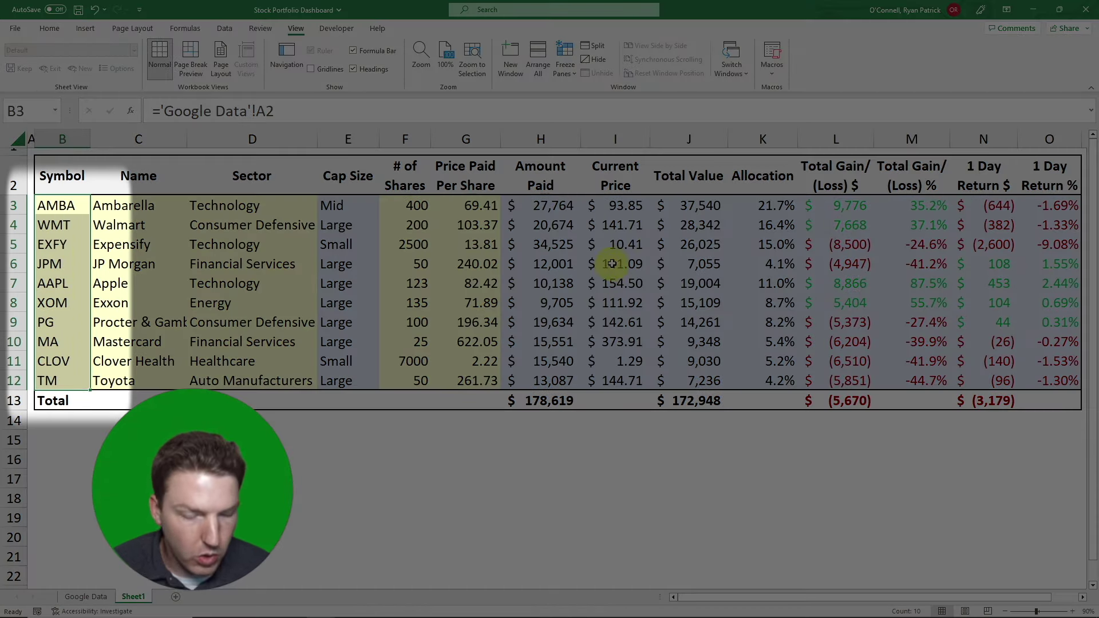
drag(761, 207, 775, 381)
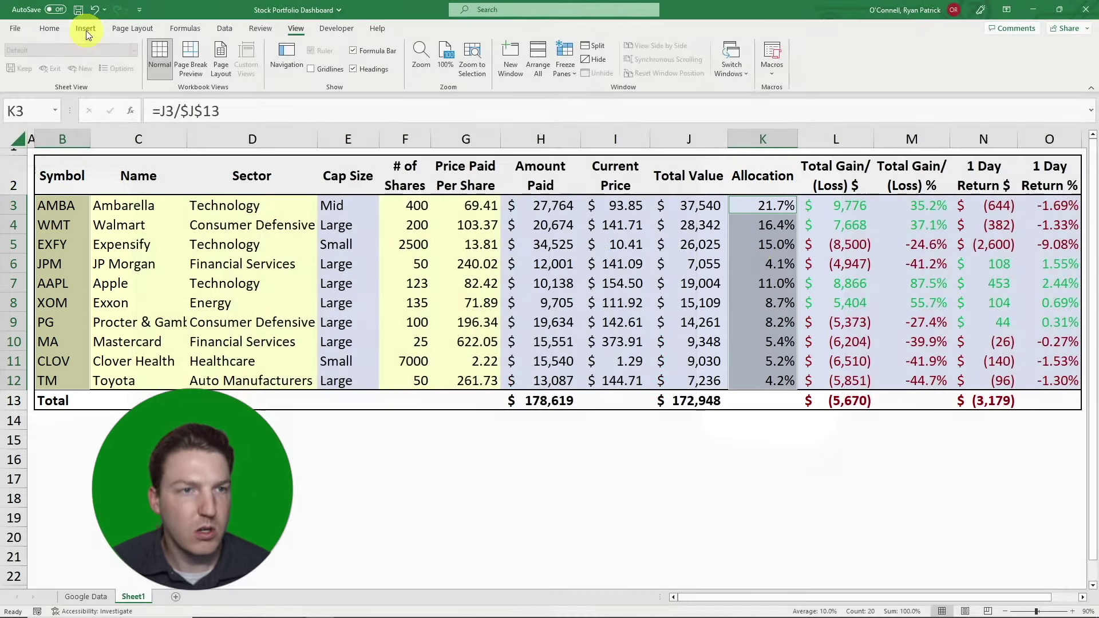
click(85, 29)
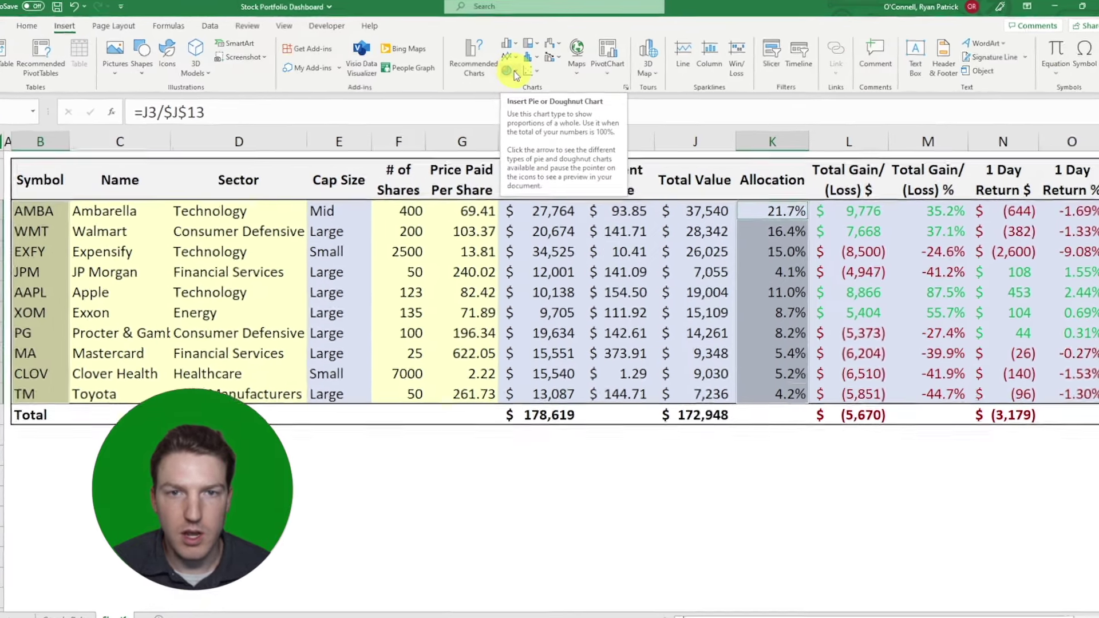
click(514, 71)
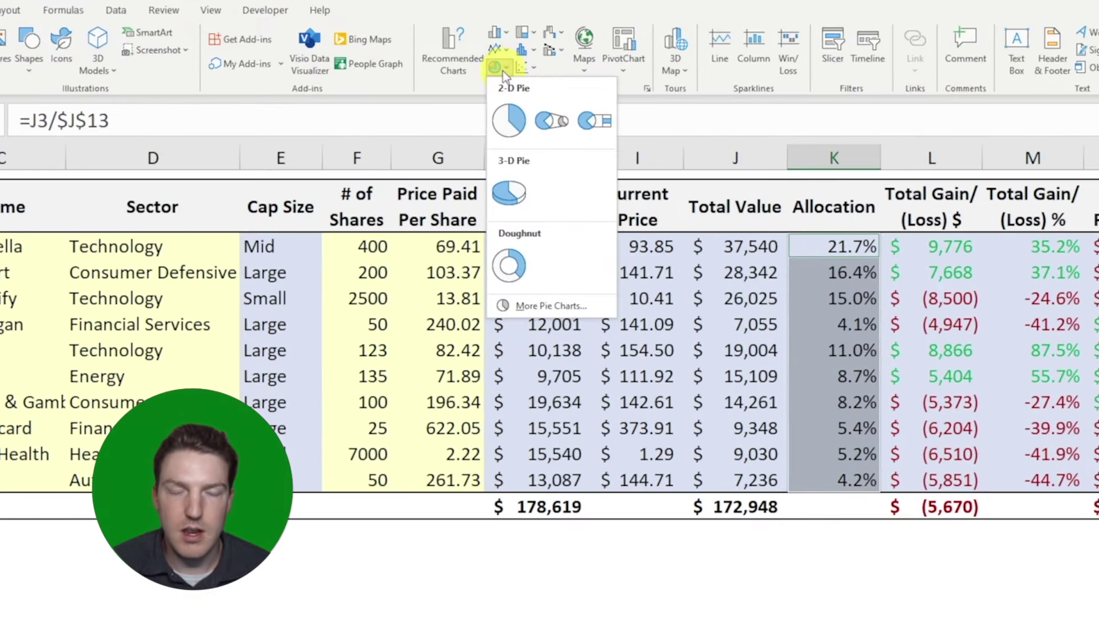
click(511, 128)
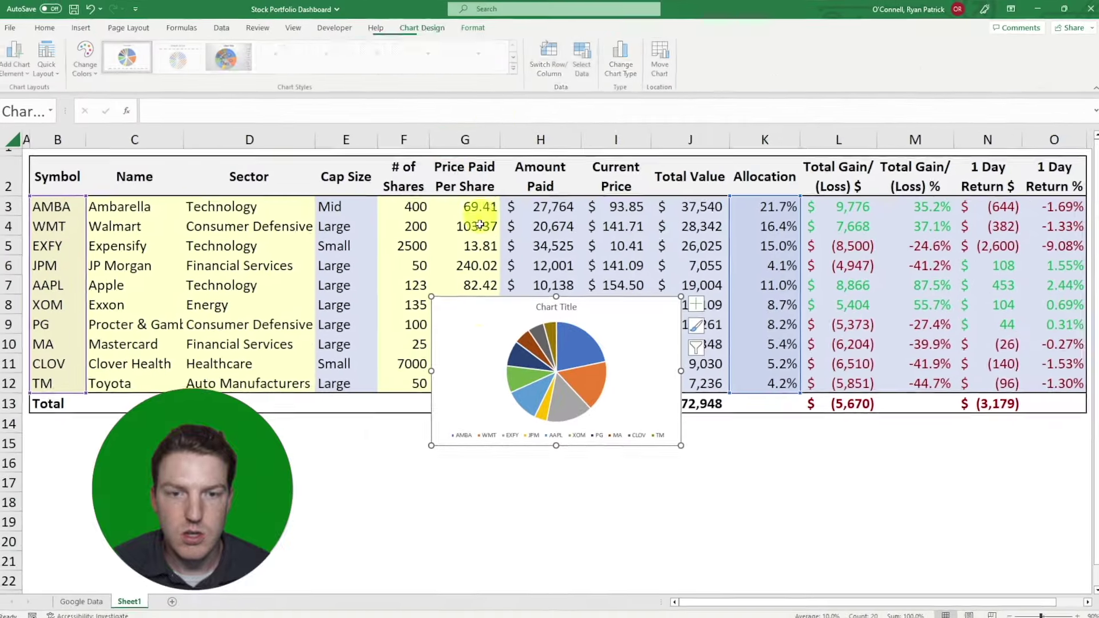
Move the pie chart directly below the total row, starting at column B, and enlarge it to span about B14 to E22.
drag(442, 400, 129, 517)
drag(223, 414, 45, 447)
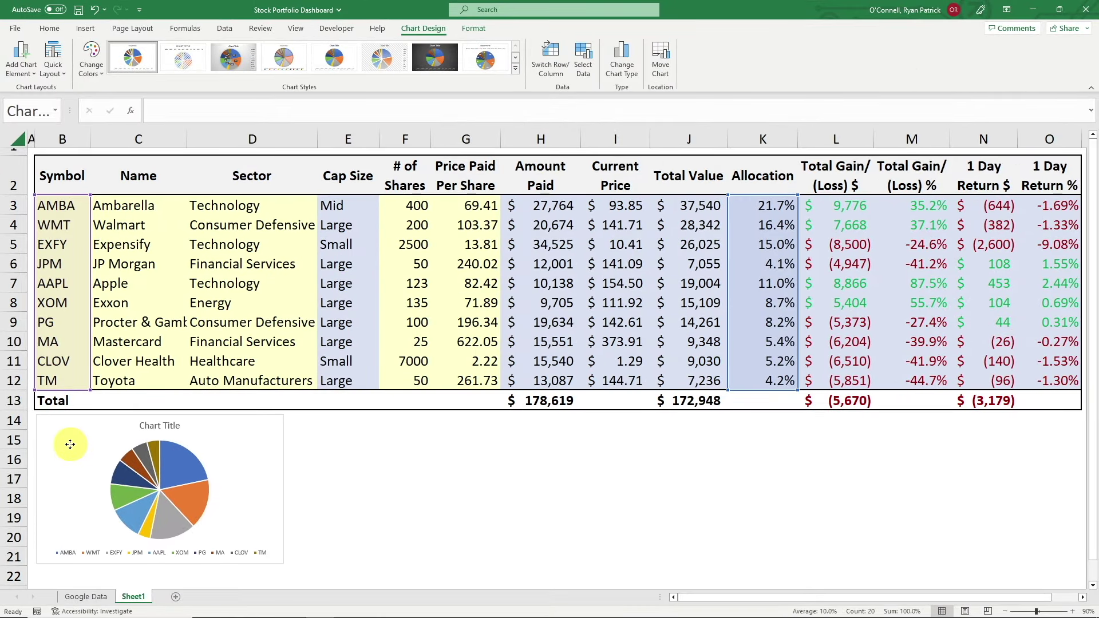
drag(281, 565, 345, 583)
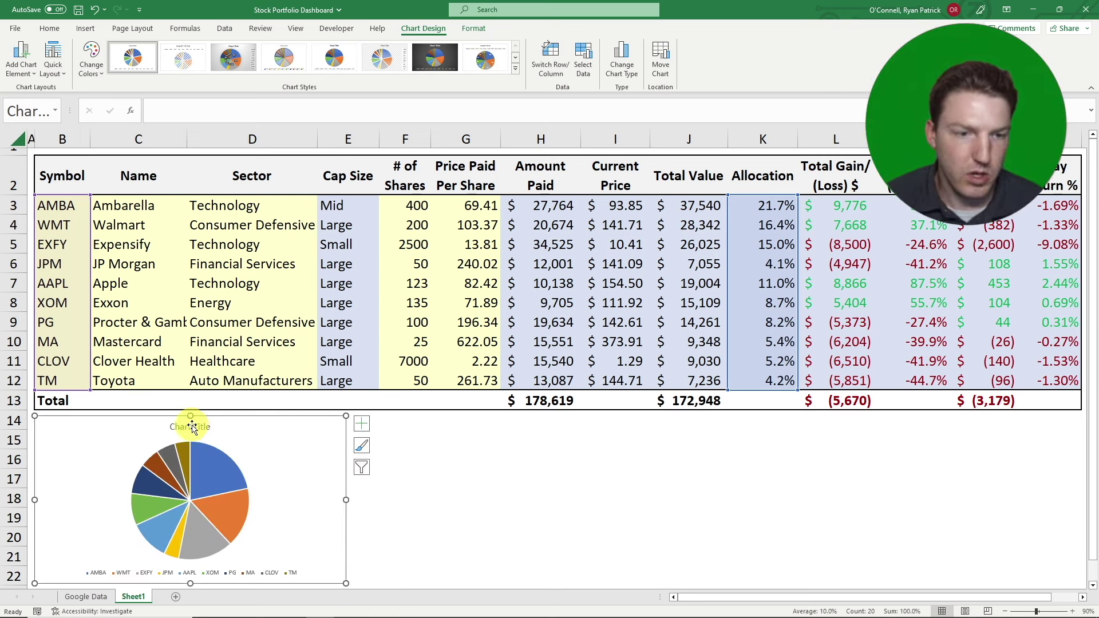
Title the pie chart "Portfolio Allocation" and make the title bold at font size 16.
triple_click(171, 427)
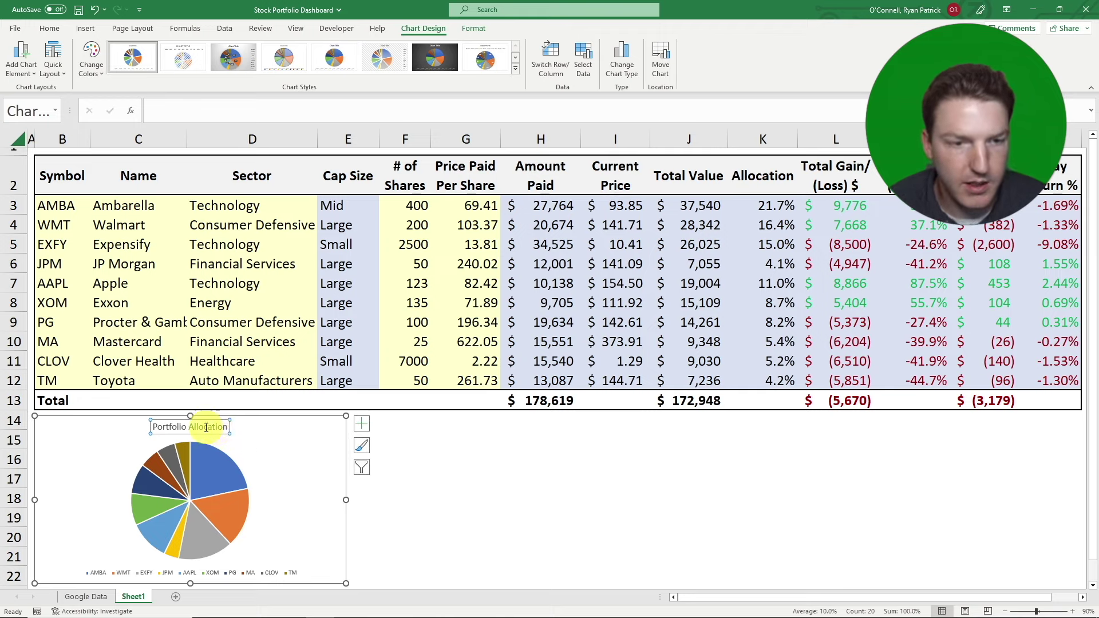
key(ctrl+b)
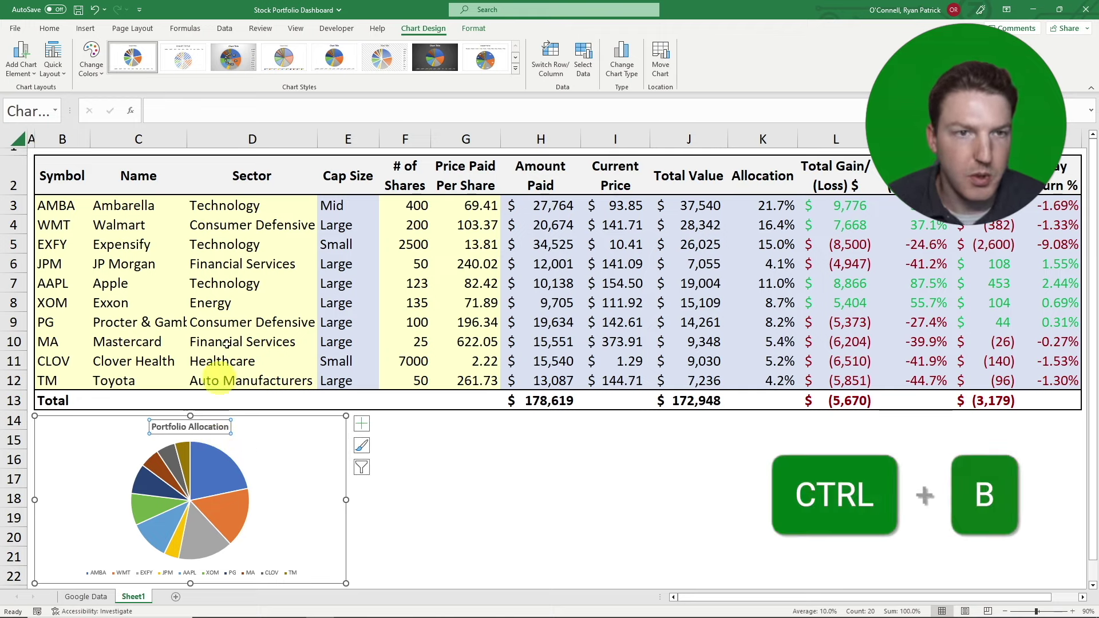
click(61, 27)
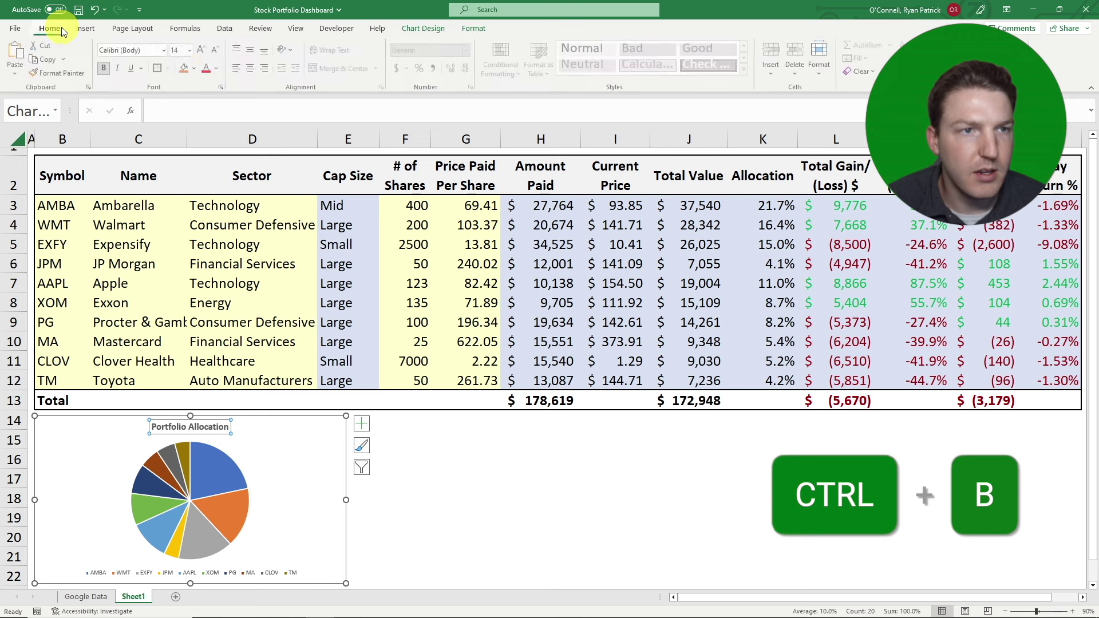
click(204, 52)
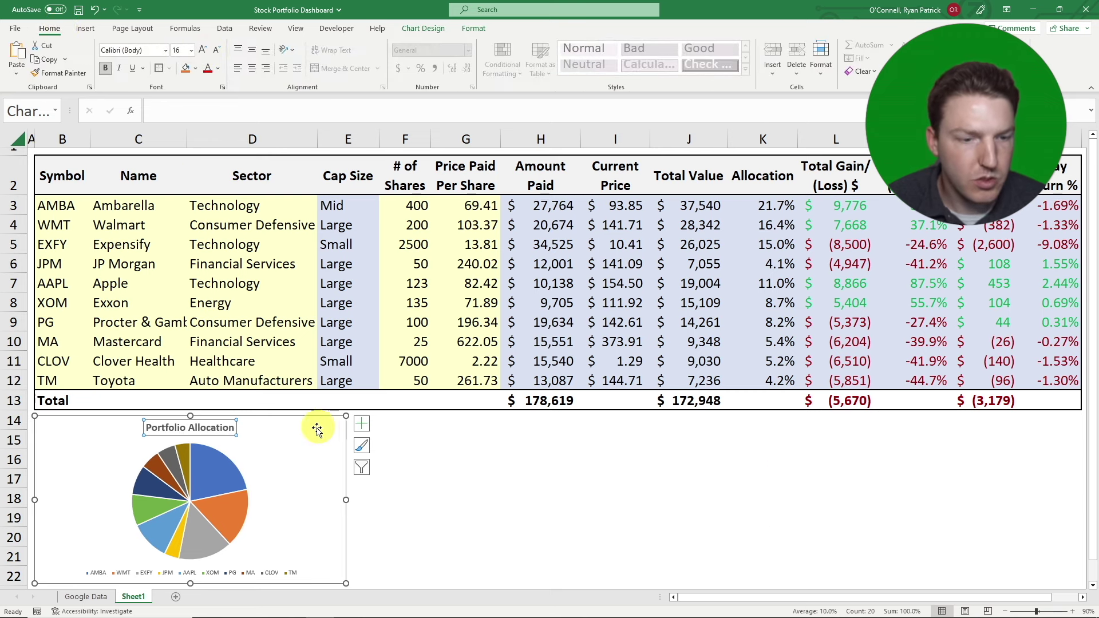
Apply the chart style with an uppercase title and category-name labels outside the slices to the Portfolio Allocation pie chart.
click(226, 484)
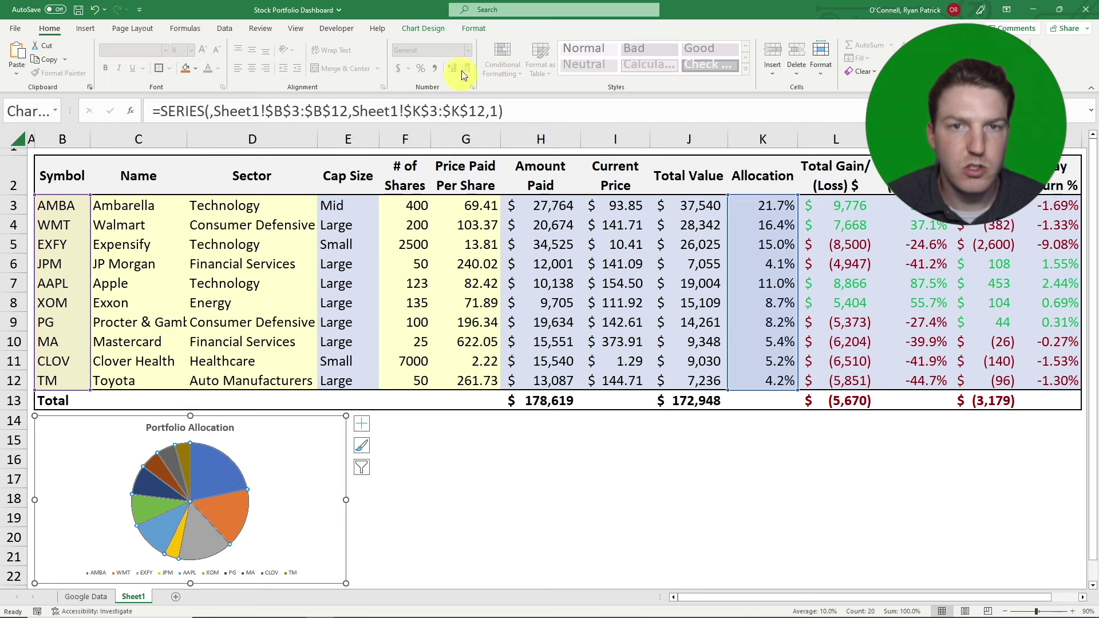
click(423, 29)
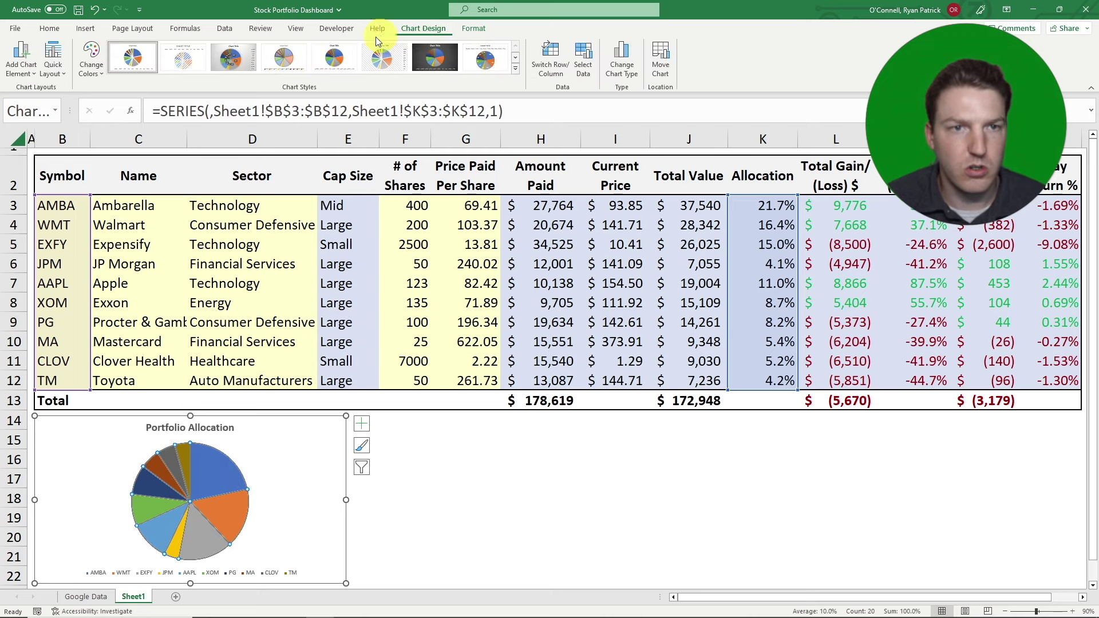
click(516, 60)
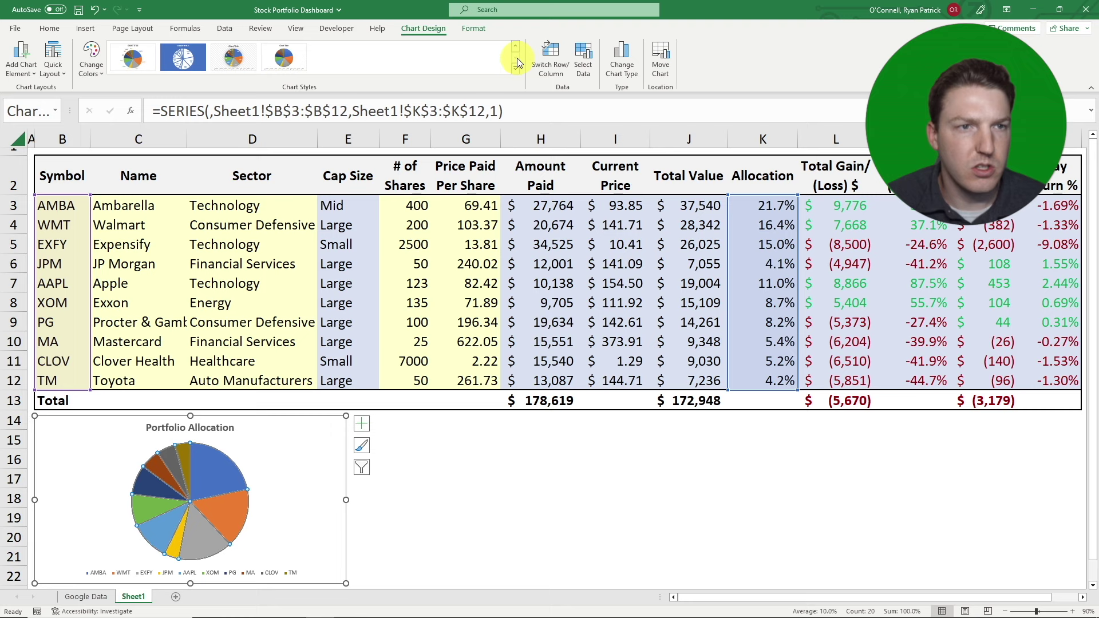
click(137, 60)
key(Escape)
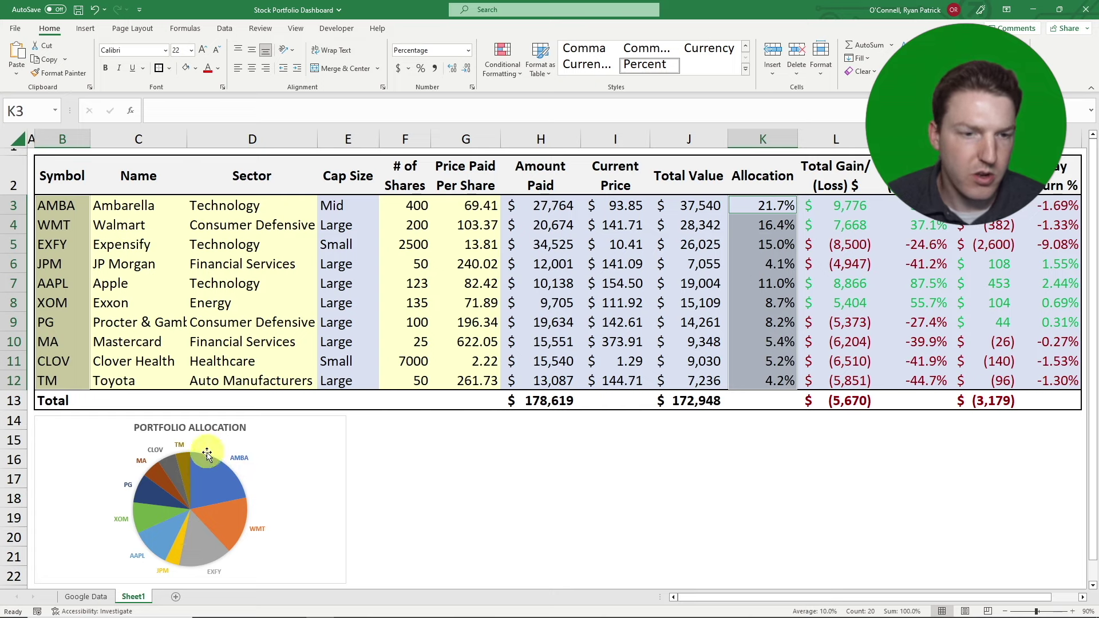
Show the value alongside the category name in the pie chart's data labels.
click(239, 457)
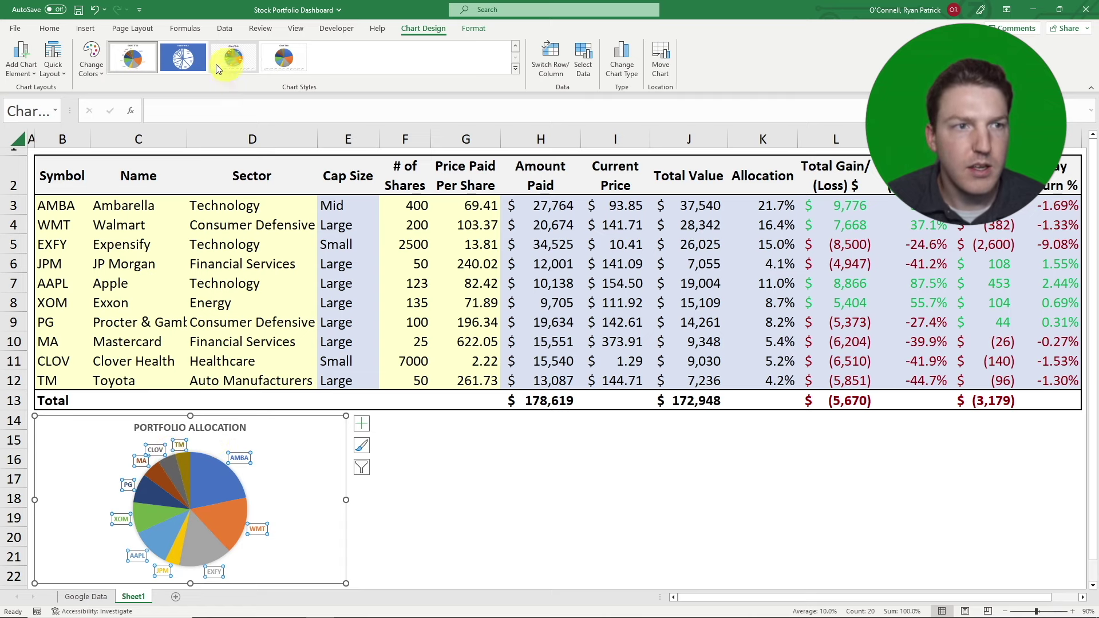
click(474, 30)
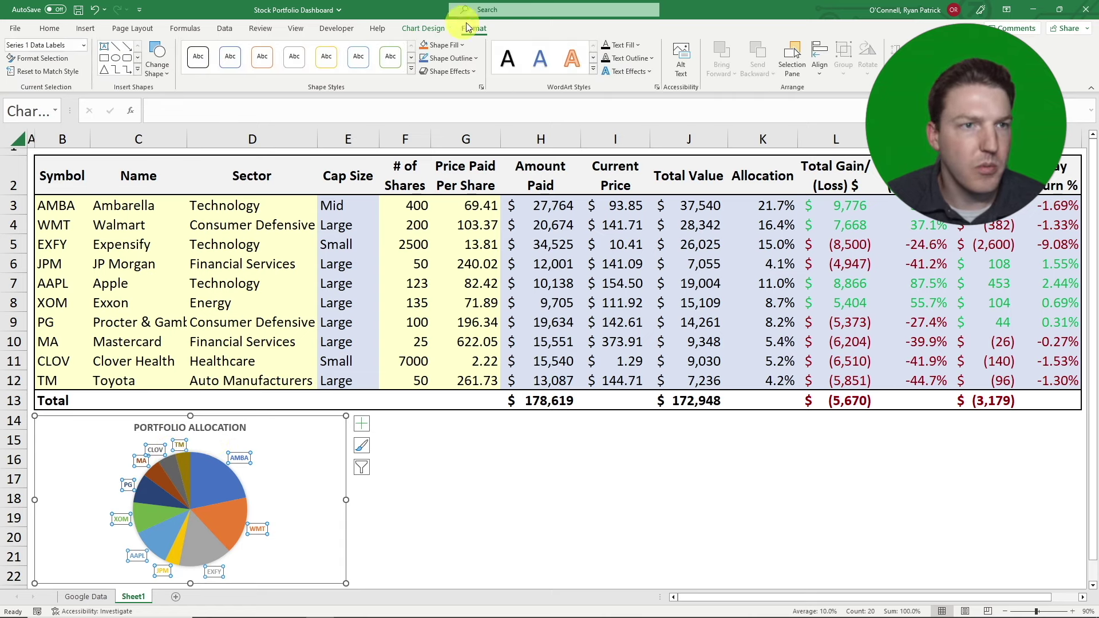
click(423, 28)
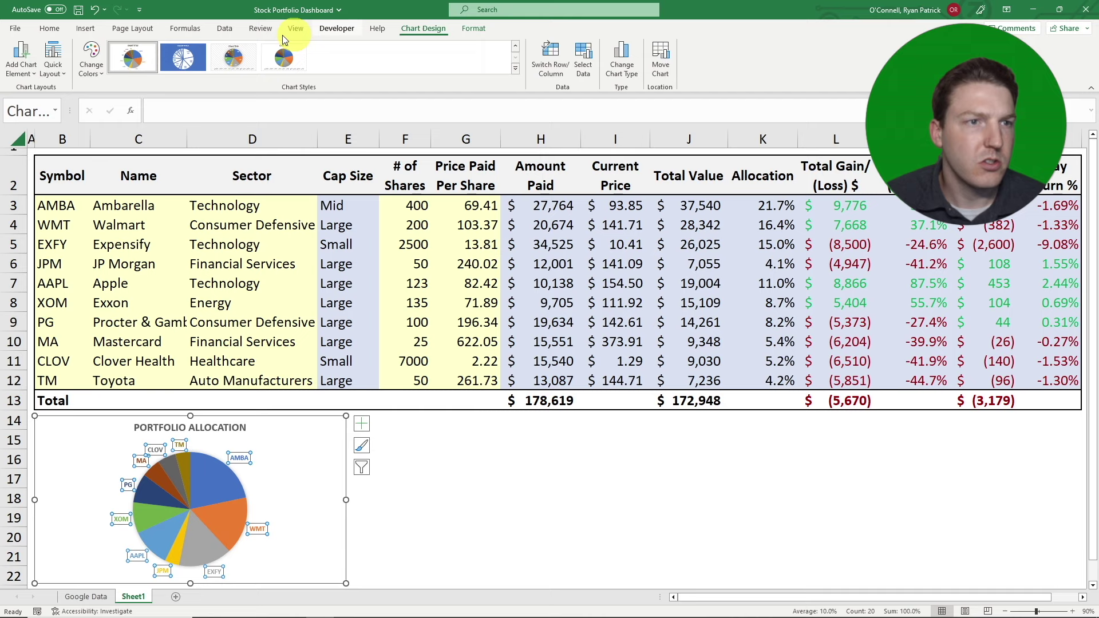
click(39, 76)
mouse_move(52, 105)
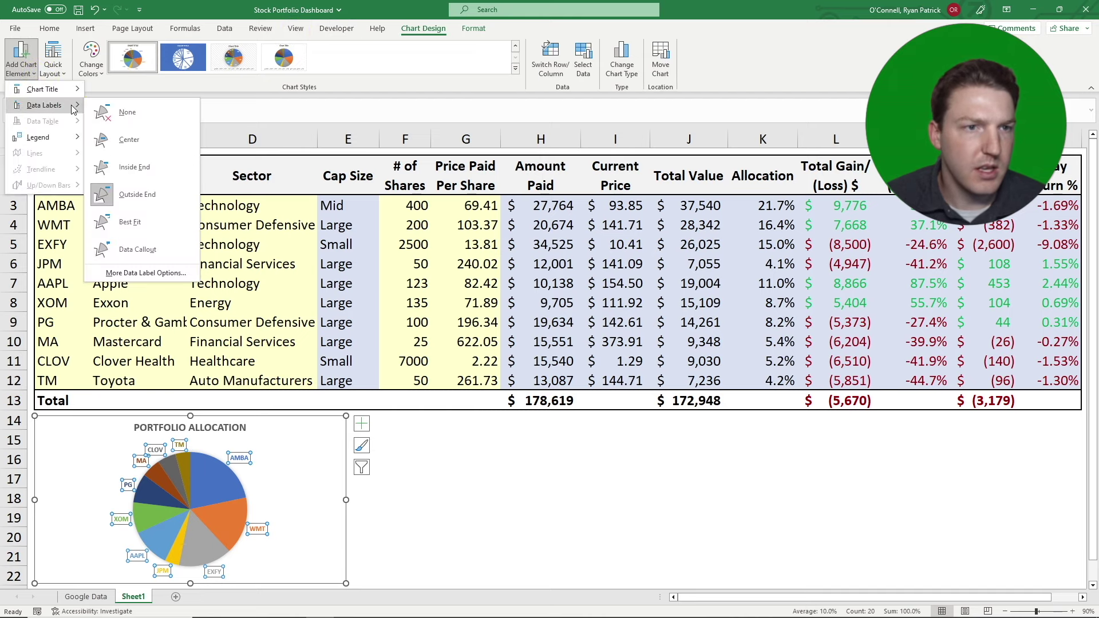
click(146, 273)
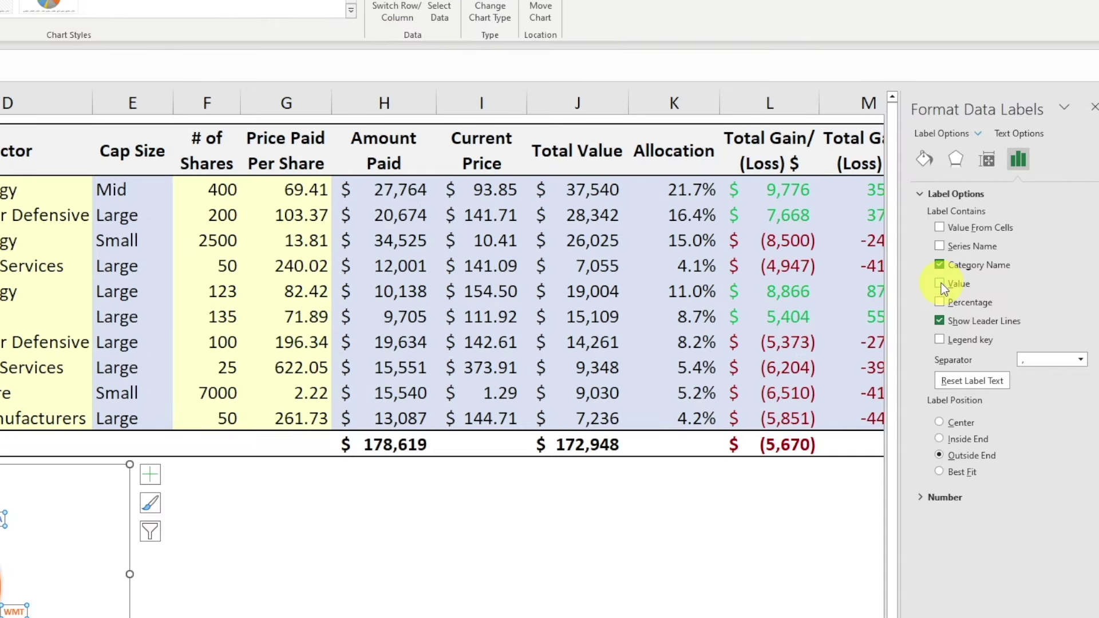
click(93, 533)
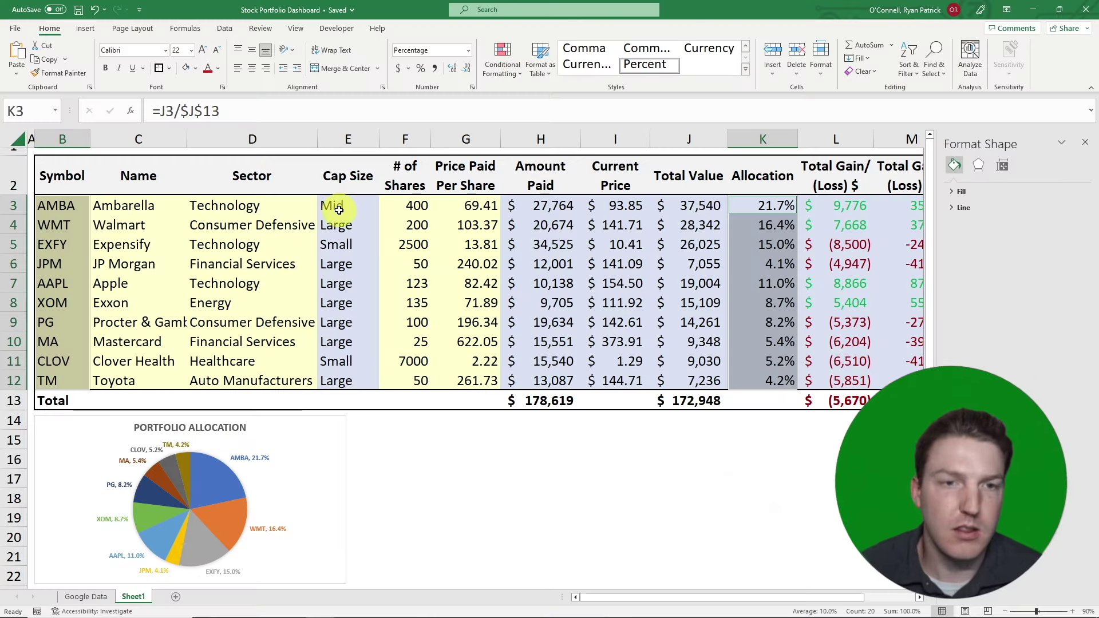
Look over the Cap Size cells E3:E12 and Sector cells D3:D12, and close the Format Shape pane.
drag(339, 210, 349, 378)
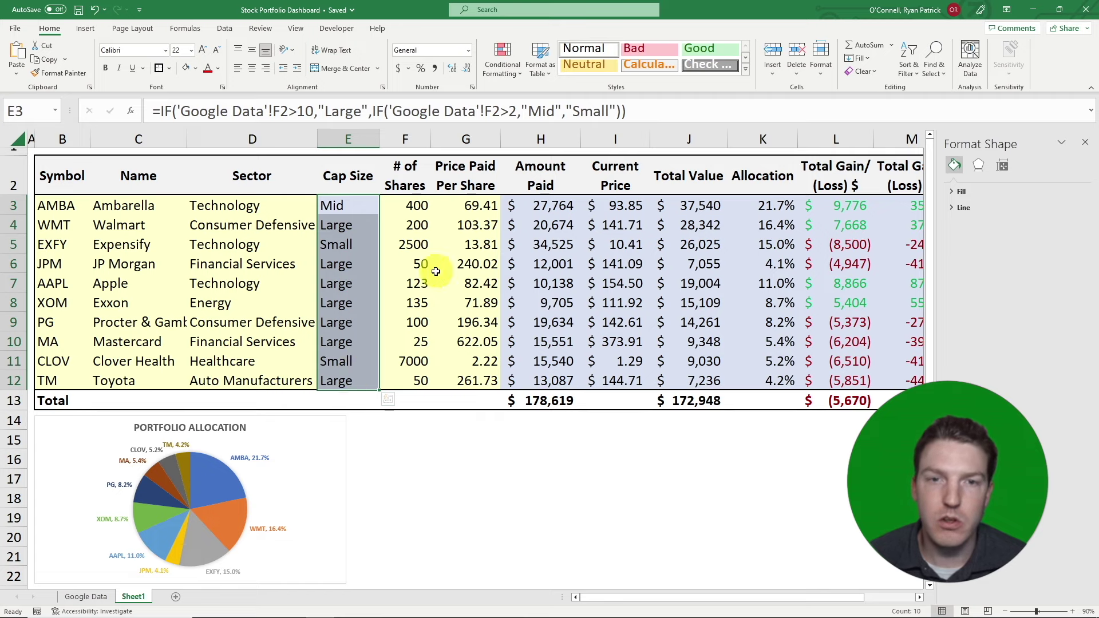
drag(241, 208, 261, 375)
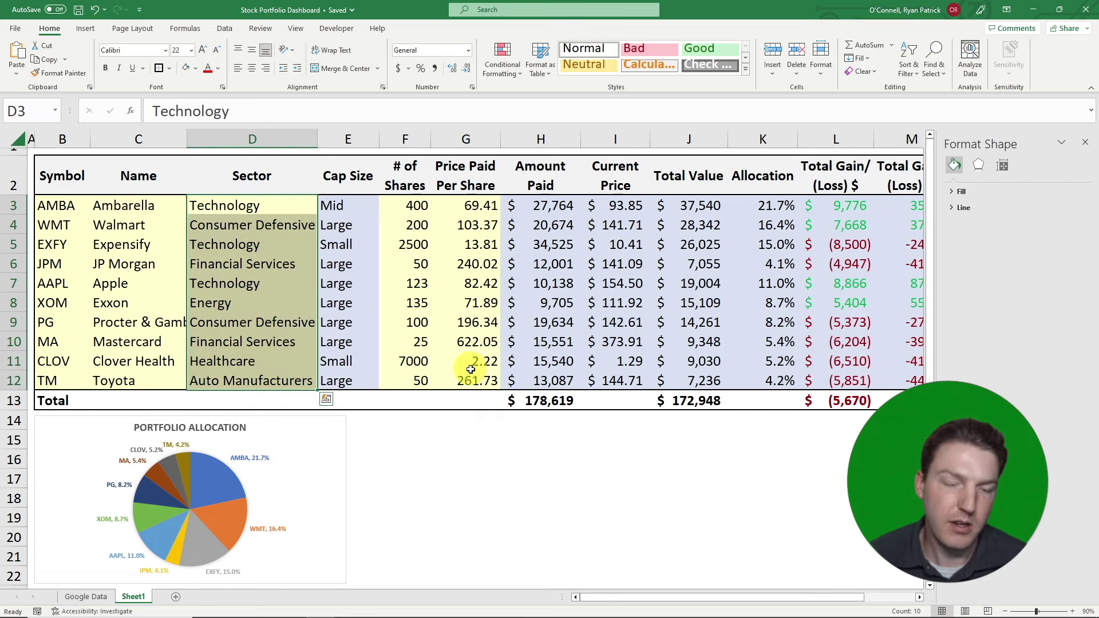
click(484, 440)
click(1088, 141)
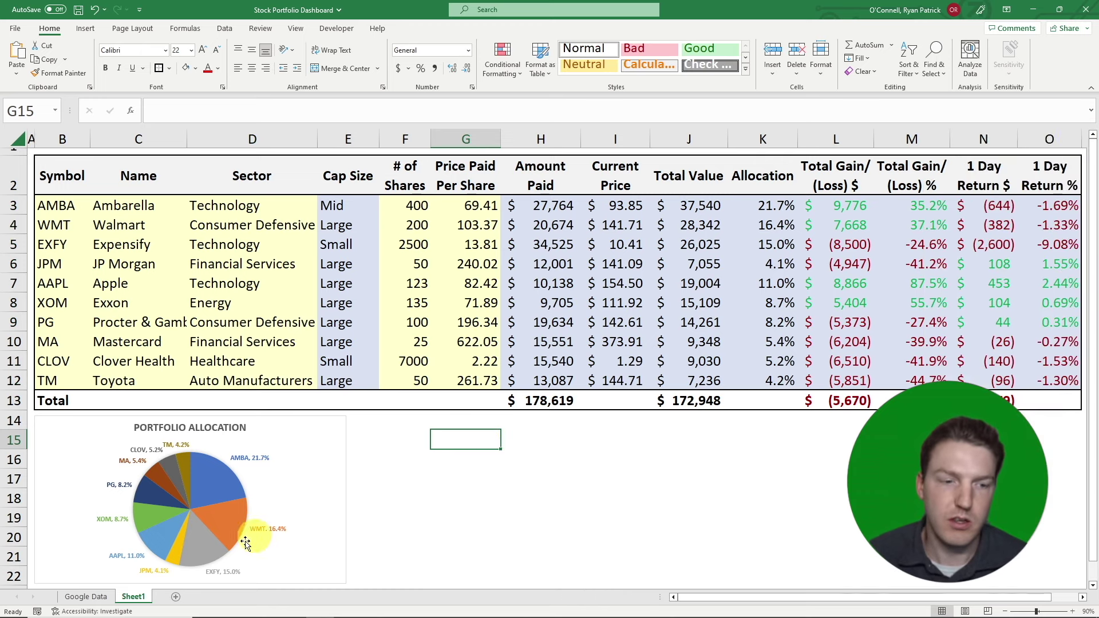
Rename Sheet1 as Dashboard and add a new sheet named Helper.
double_click(130, 596)
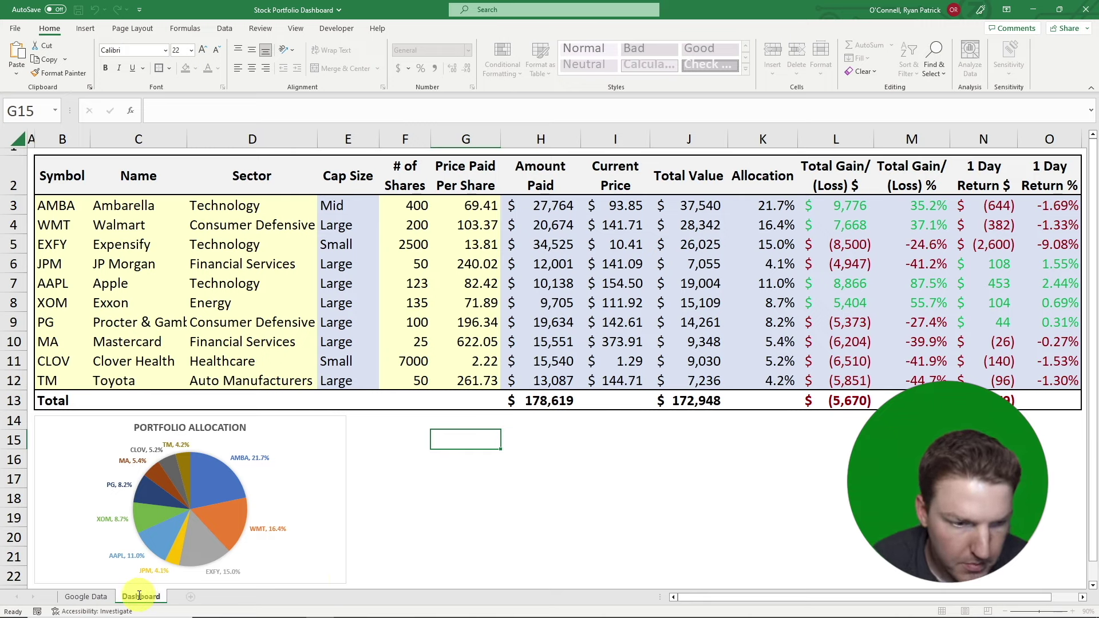
click(429, 557)
click(189, 597)
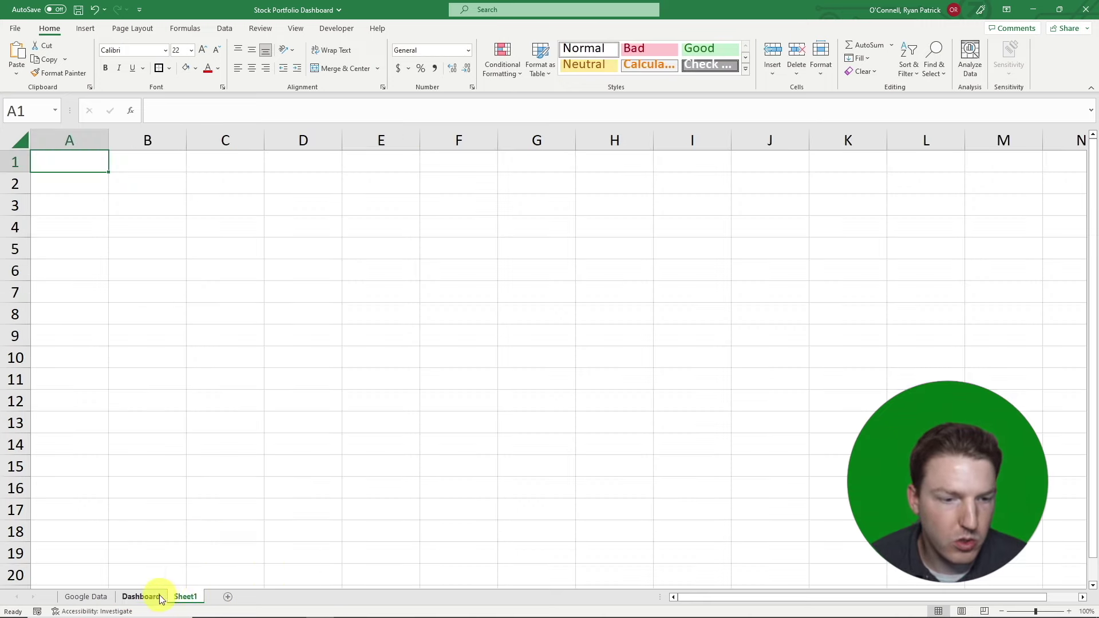
double_click(182, 597)
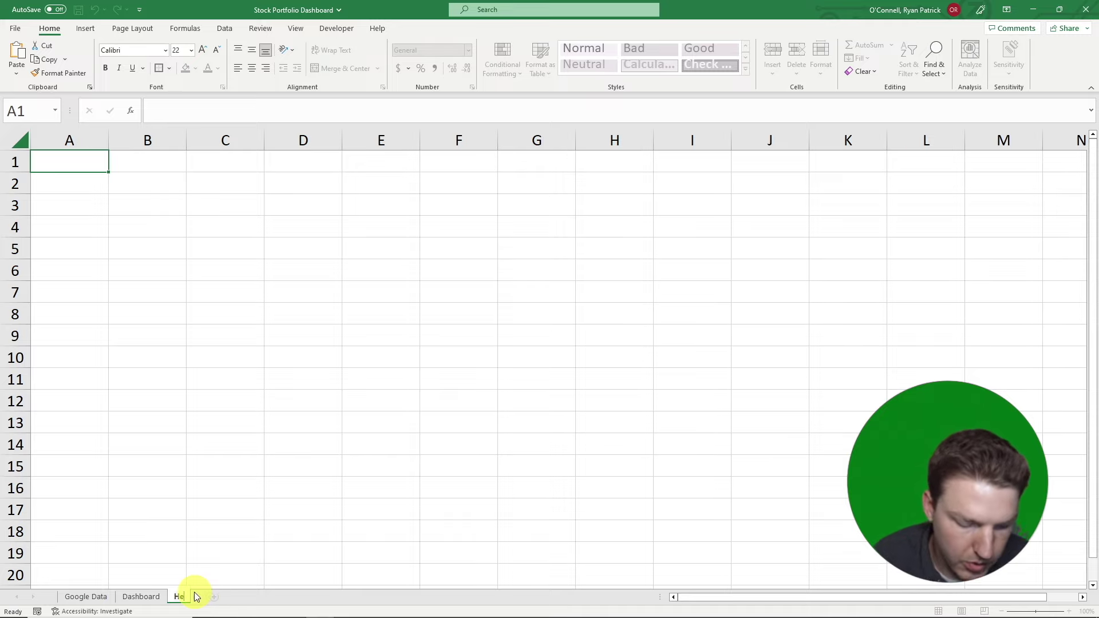
click(218, 429)
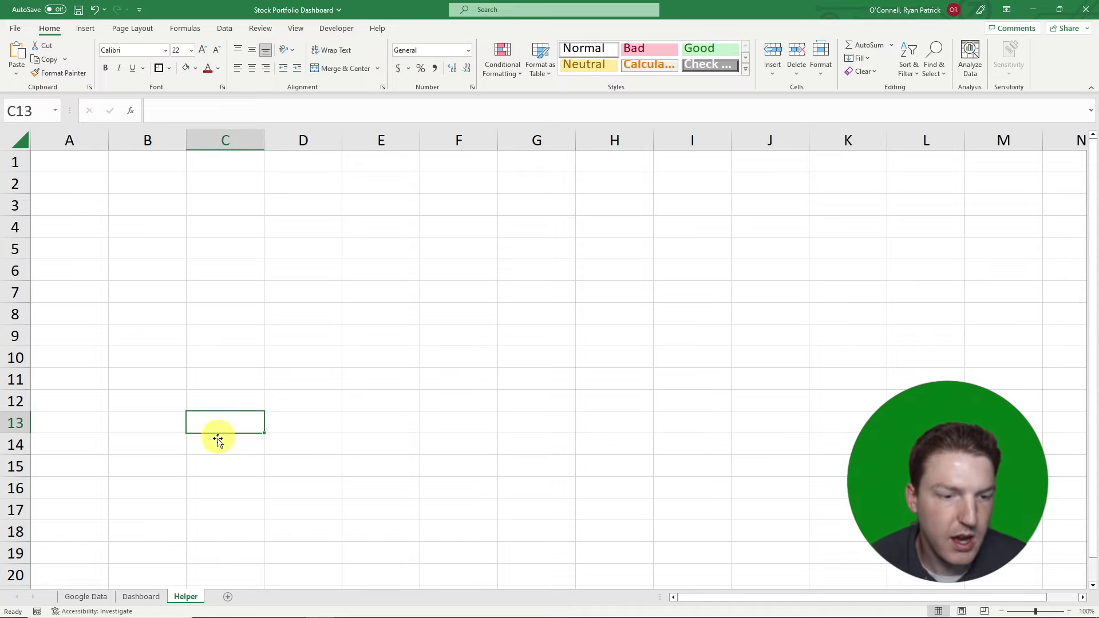
On the Helper sheet, enter the header Cap Size in A1 and the categories Small, Mid and Large in A2:A4.
click(141, 597)
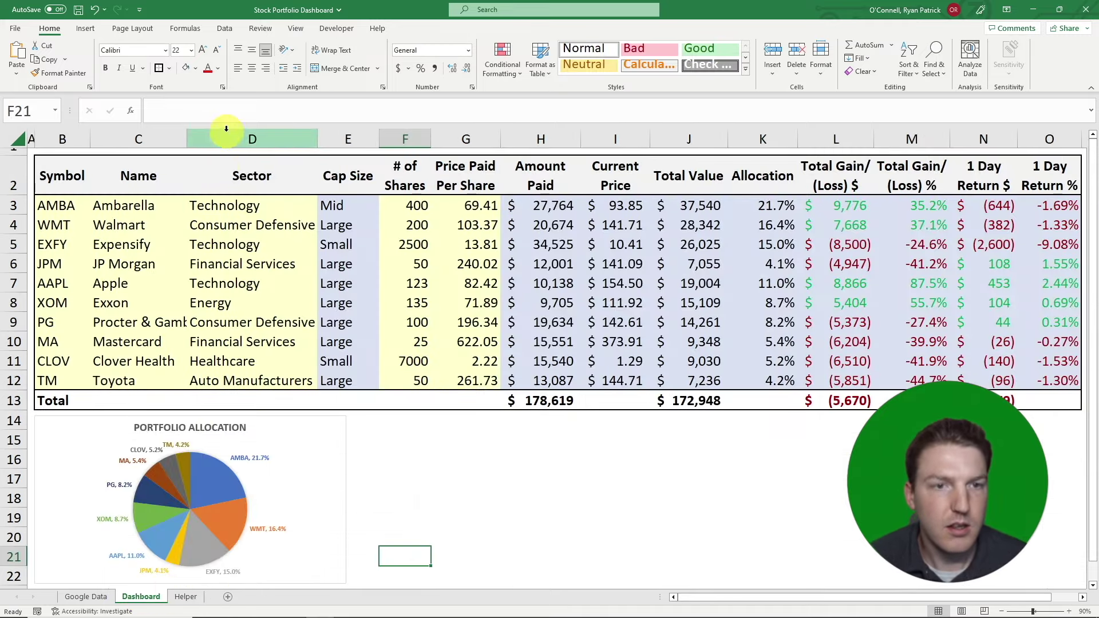
click(186, 597)
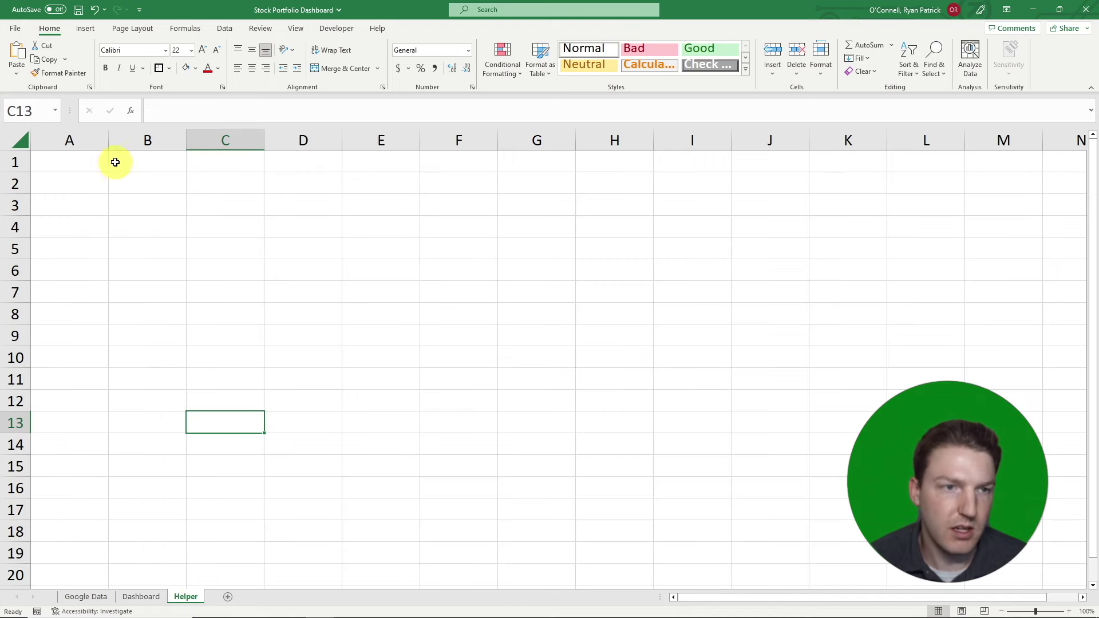
click(82, 169)
text(Cap Size)
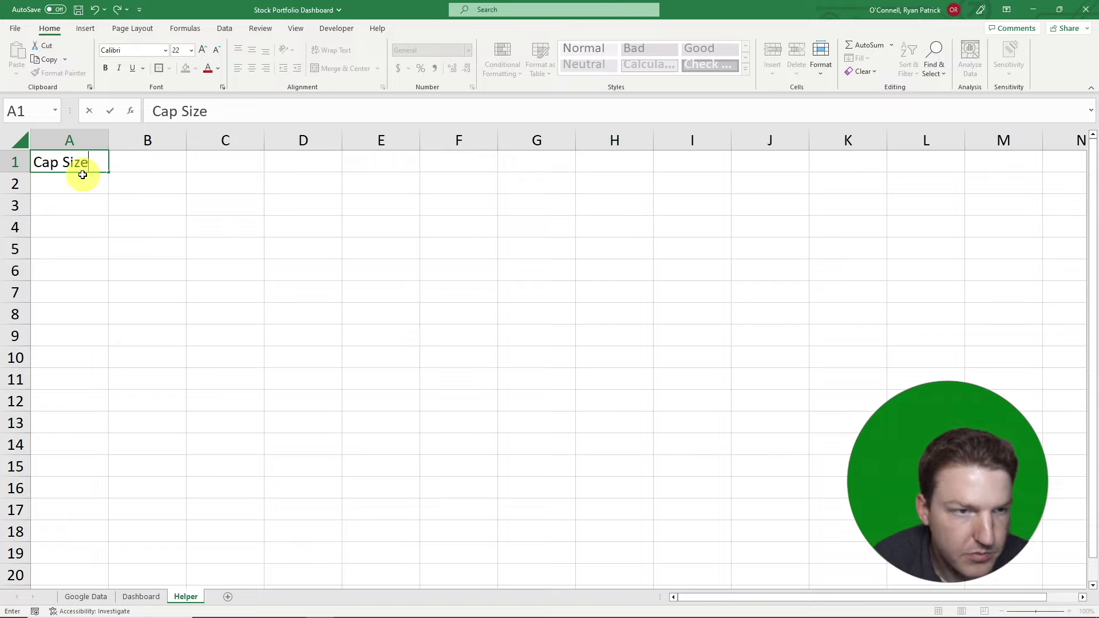
key(Return)
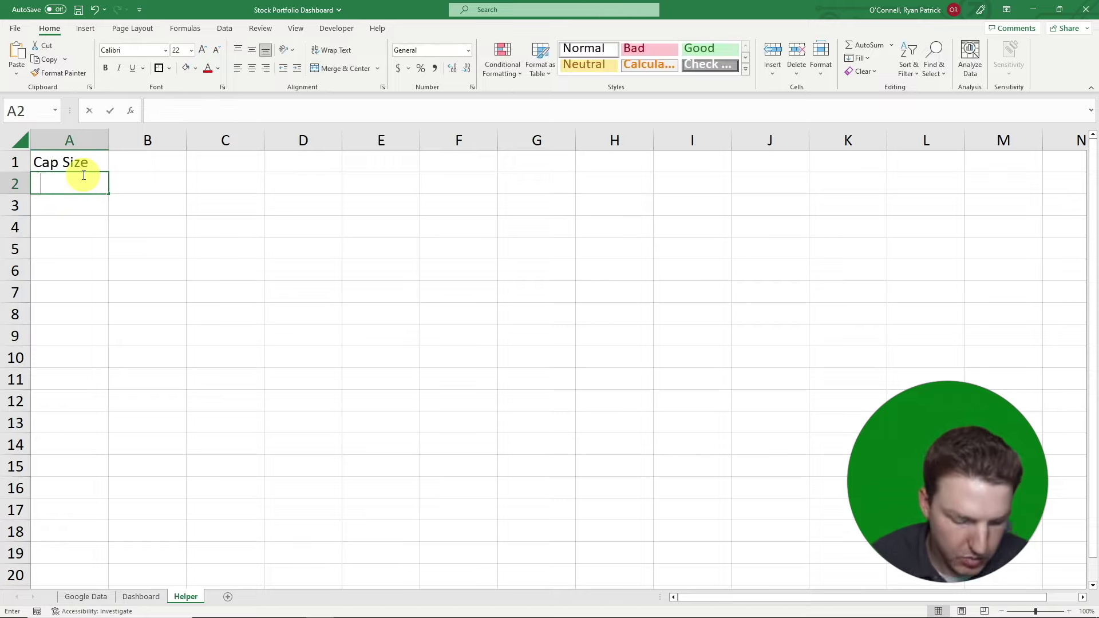
text(Small)
key(Return)
text(Mid)
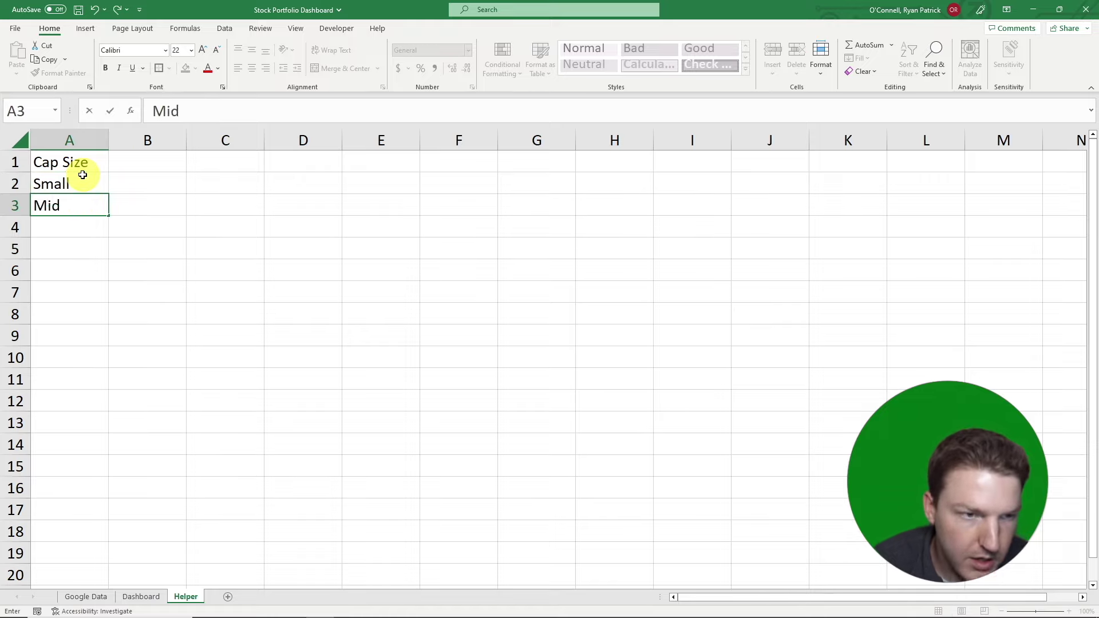
key(Return)
text(Large)
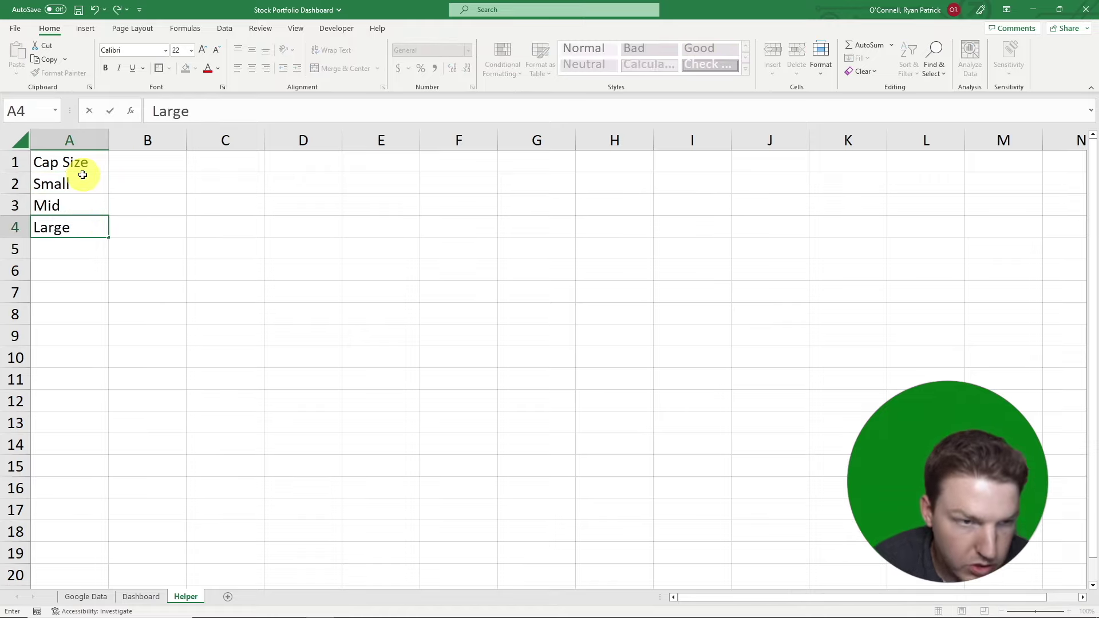
key(Return)
Enter the header Allocation in cell B1 of the Helper sheet.
click(155, 164)
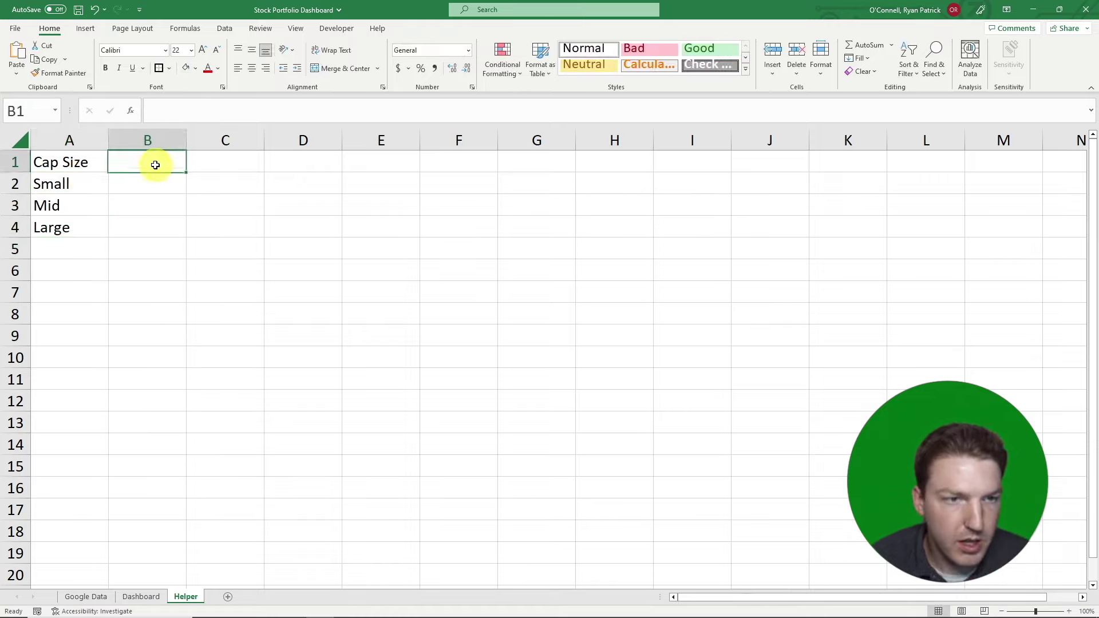
text(Allocati)
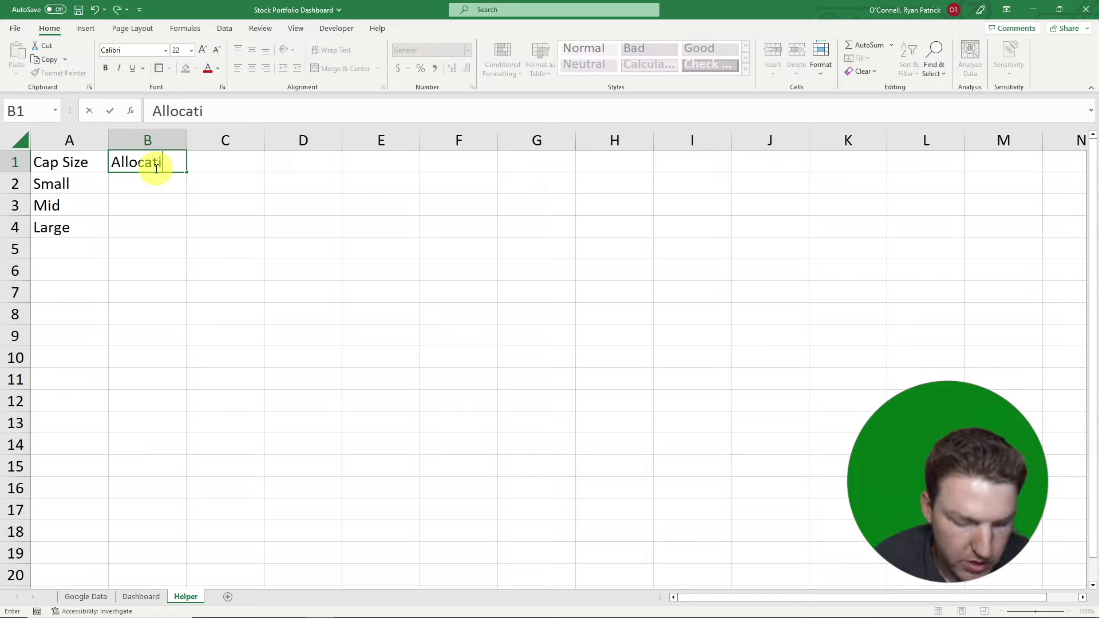
text(on)
key(Return)
Copy the two headers in A1:B1 of the Helper sheet to E1:F1.
key(ctrl+Home)
key(shift+Right)
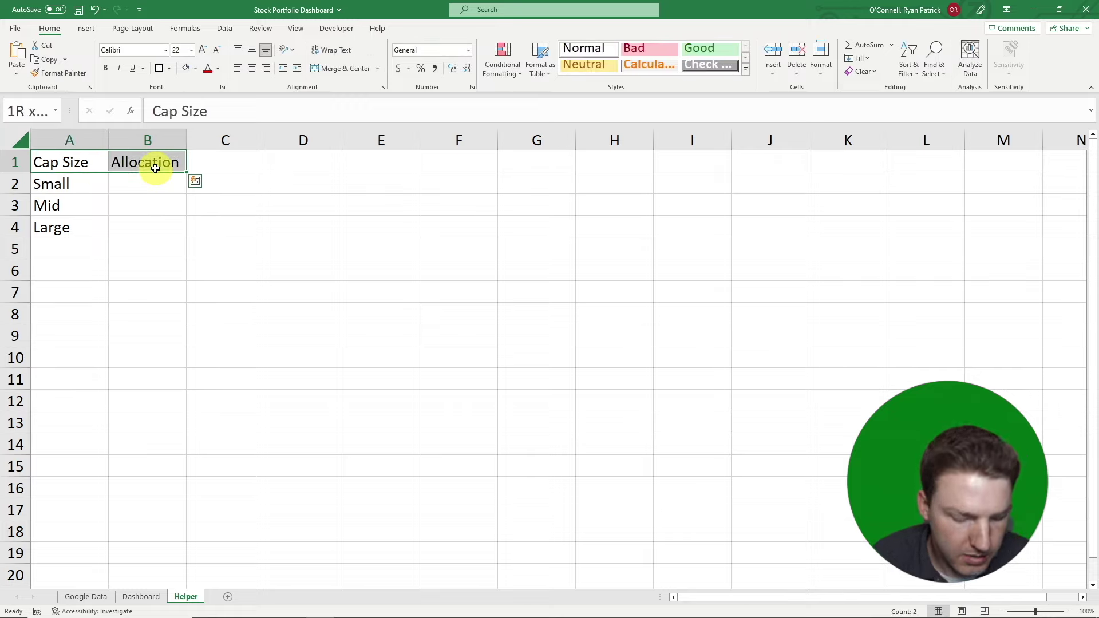
key(ctrl+c)
key(Right)
key(Right)
key(Right)
key(Right)
key(ctrl+v)
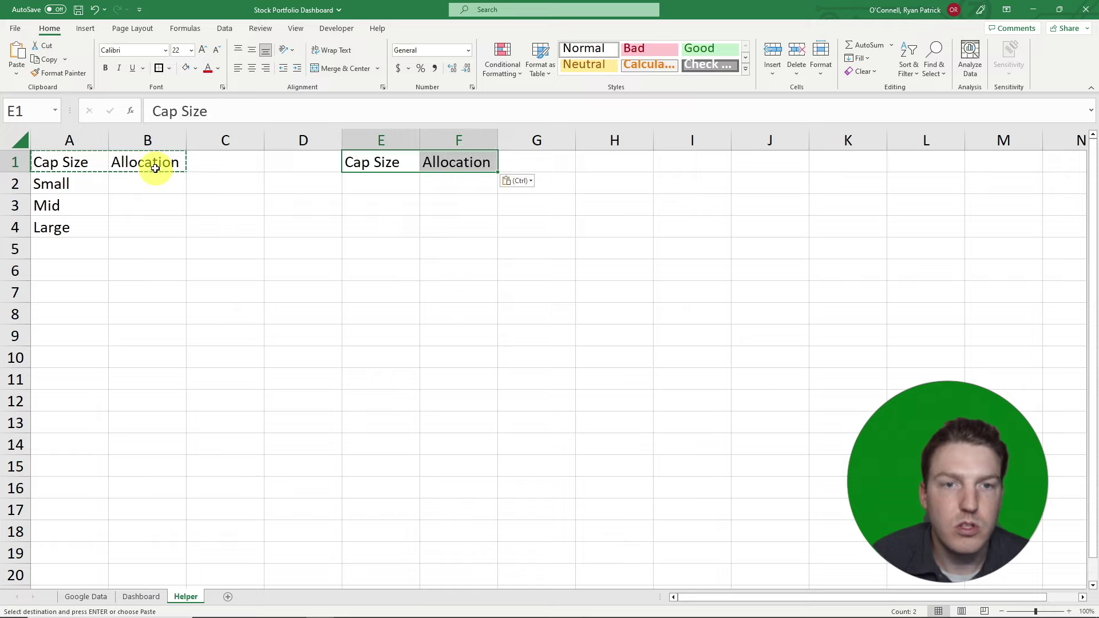
Change the copied header in E1 to Sector.
click(395, 166)
double_click(404, 164)
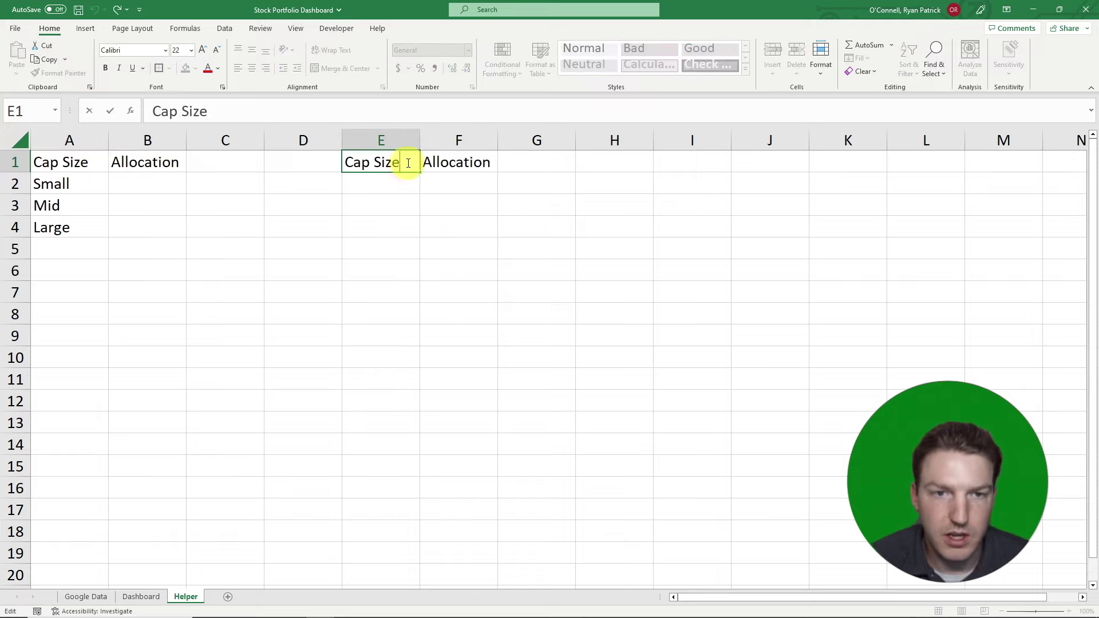
drag(404, 164, 296, 159)
text(Sector)
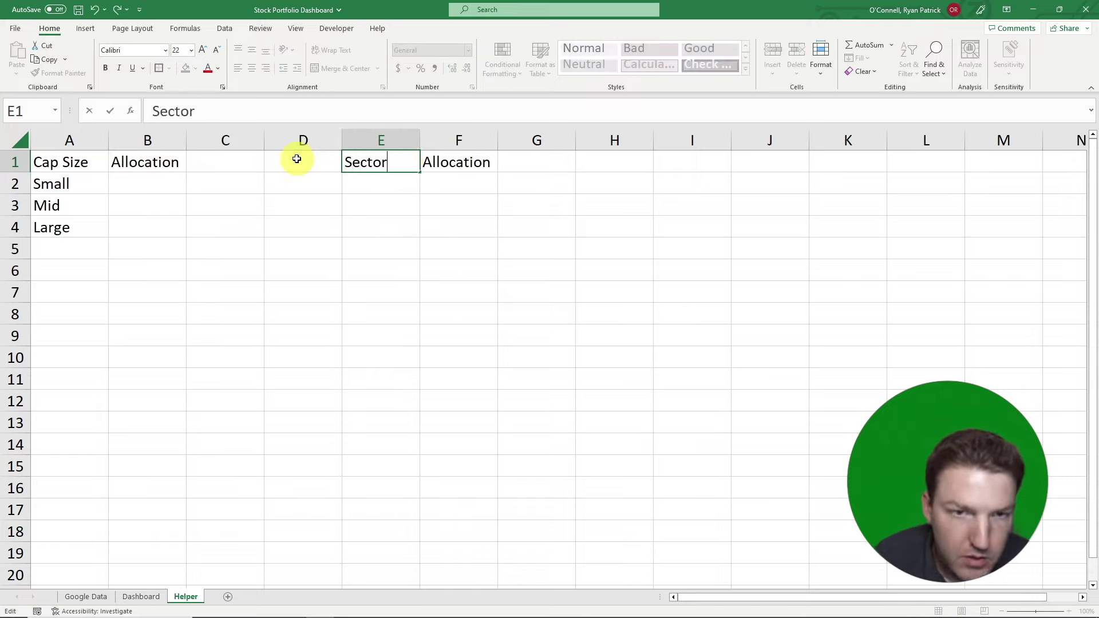
key(Return)
Start a SUMIF formula in B2 of the Helper sheet with the absolute cap size range Dashboard!$E$3:$E$12 as its range.
click(127, 182)
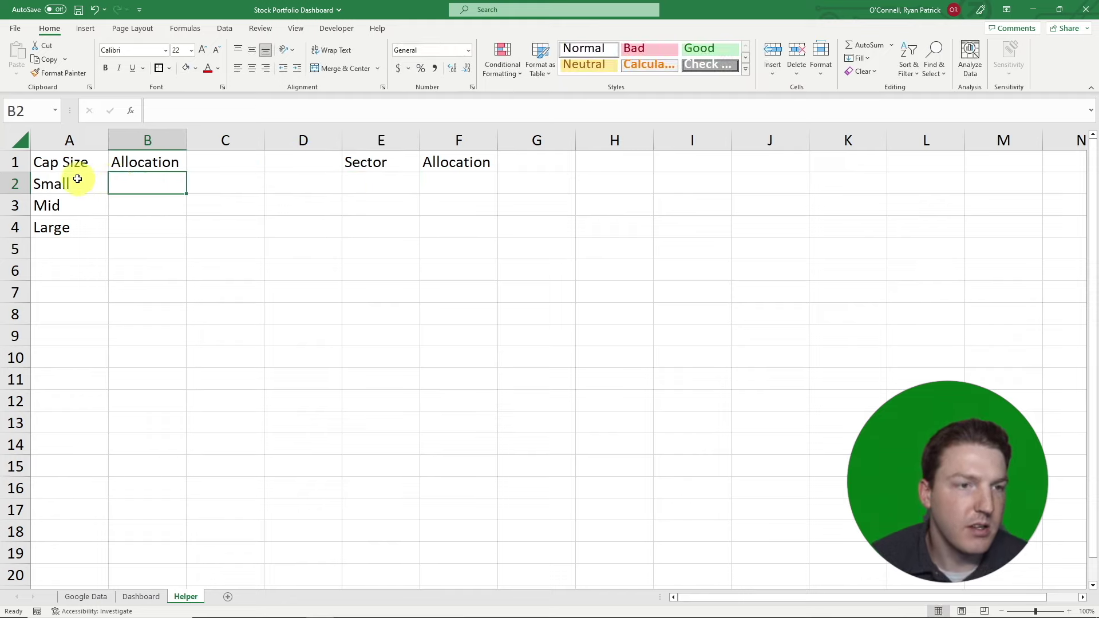
click(76, 184)
click(130, 182)
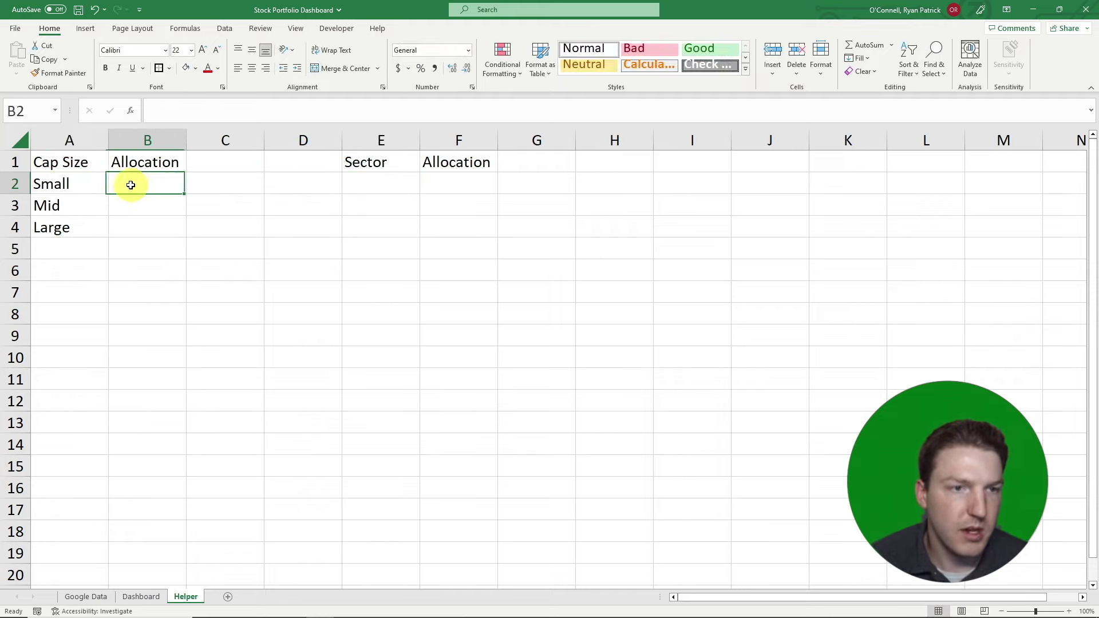
text(=)
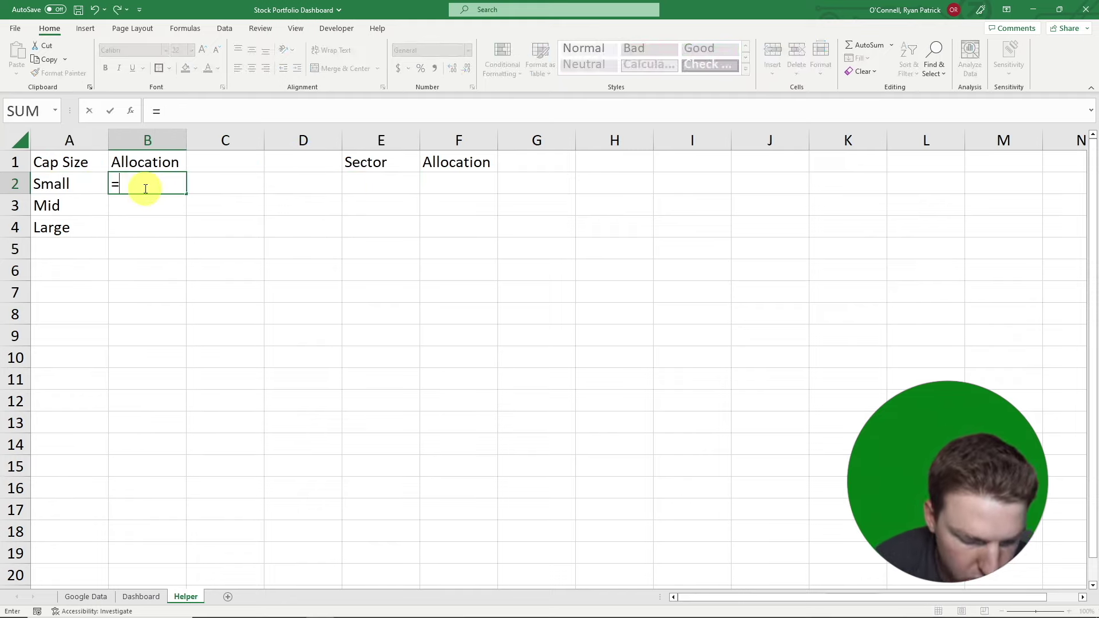
text(sumi)
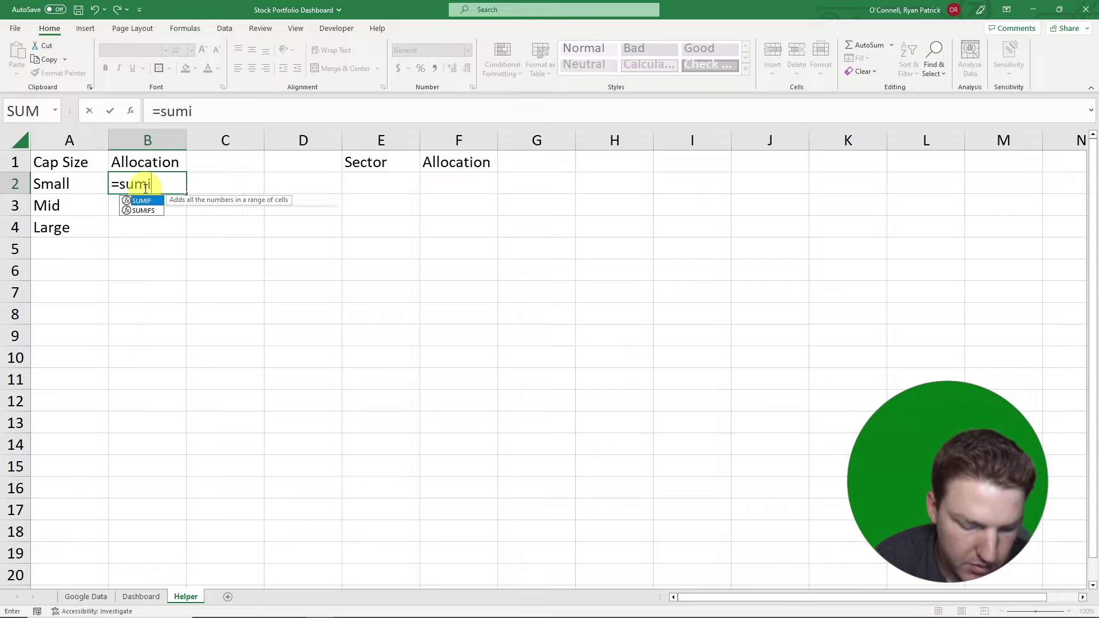
text(f()
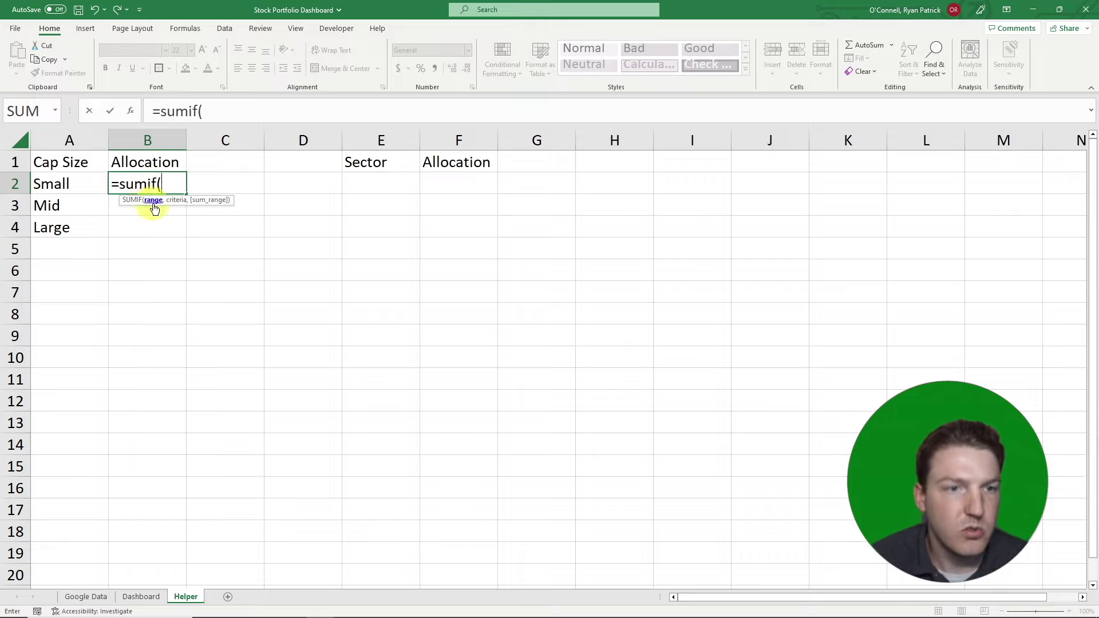
click(141, 597)
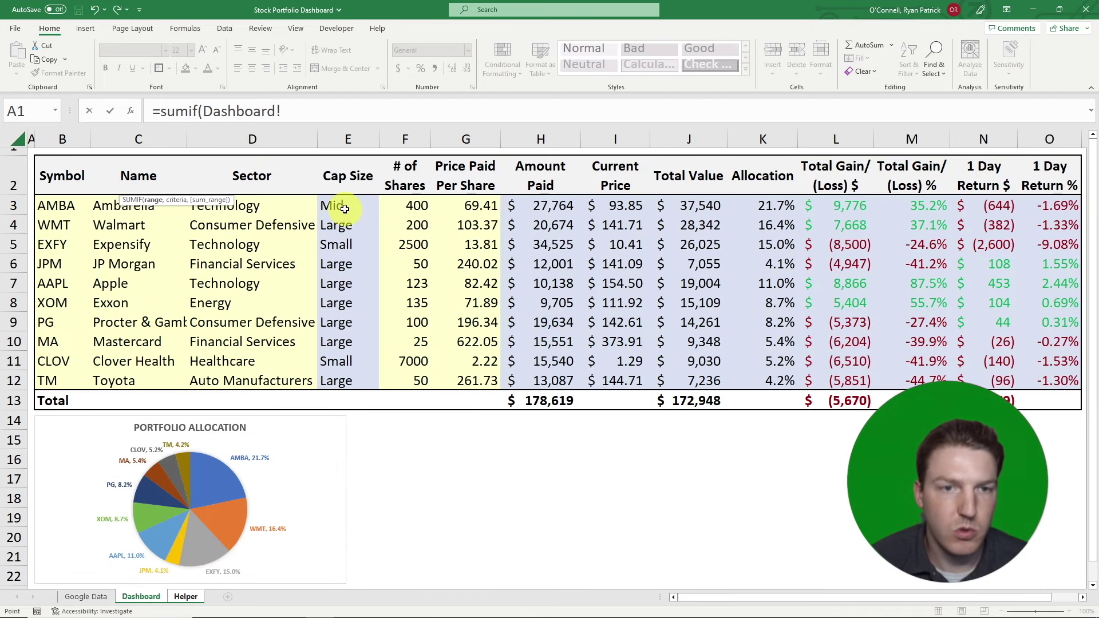
drag(350, 205, 348, 376)
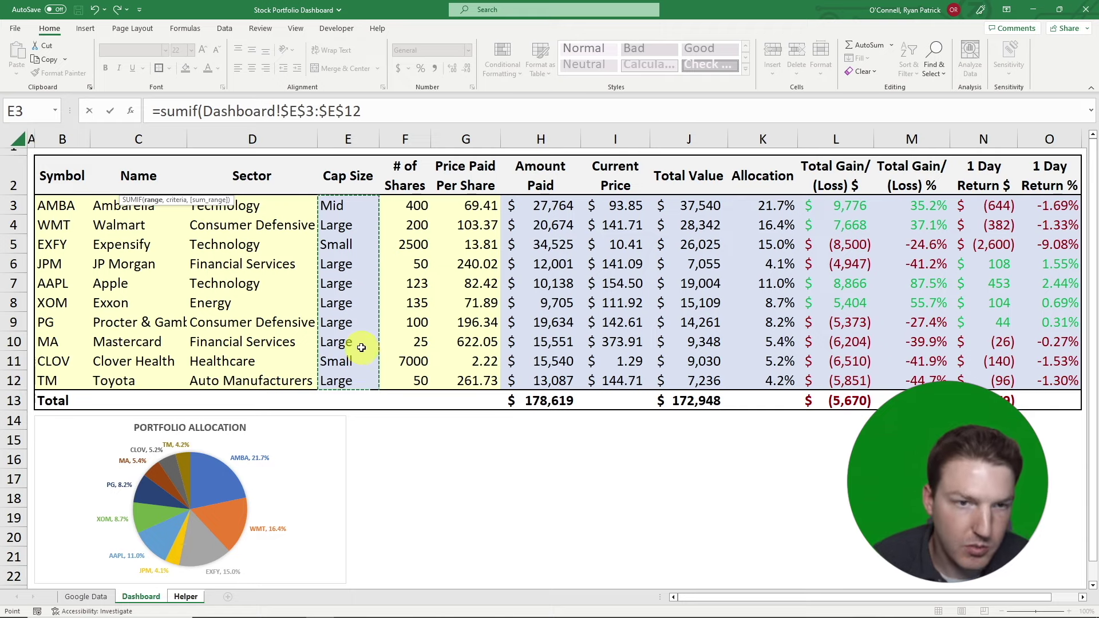
text(,)
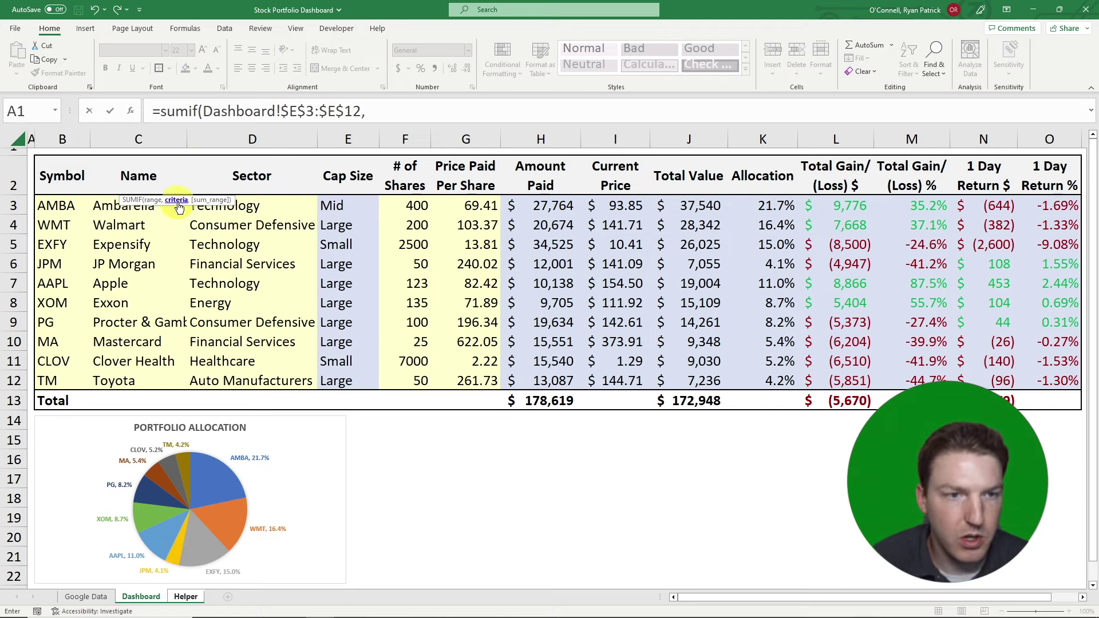
Complete the SUMIF formula with Helper!A2 as the criteria and Dashboard!$K$3:$K$12 as the absolute sum range.
click(185, 596)
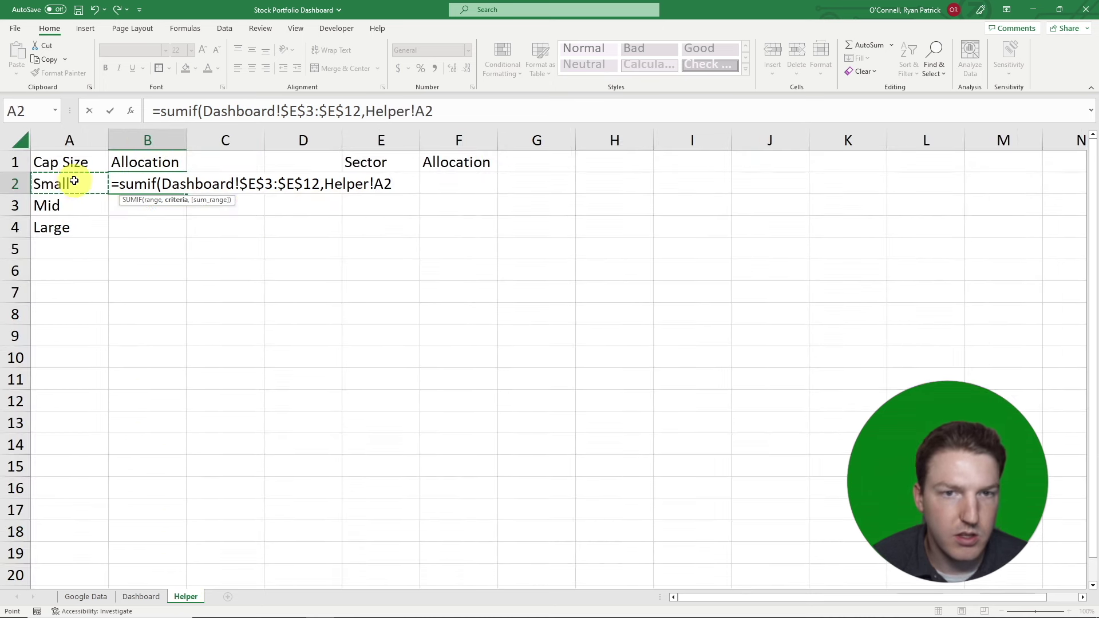
text(,)
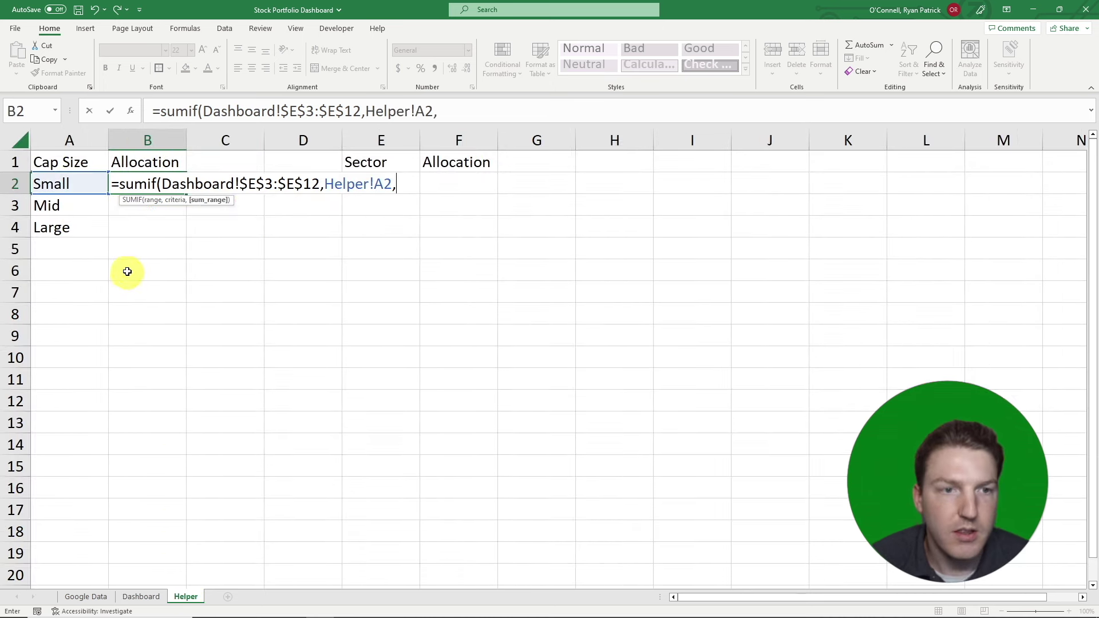
click(141, 596)
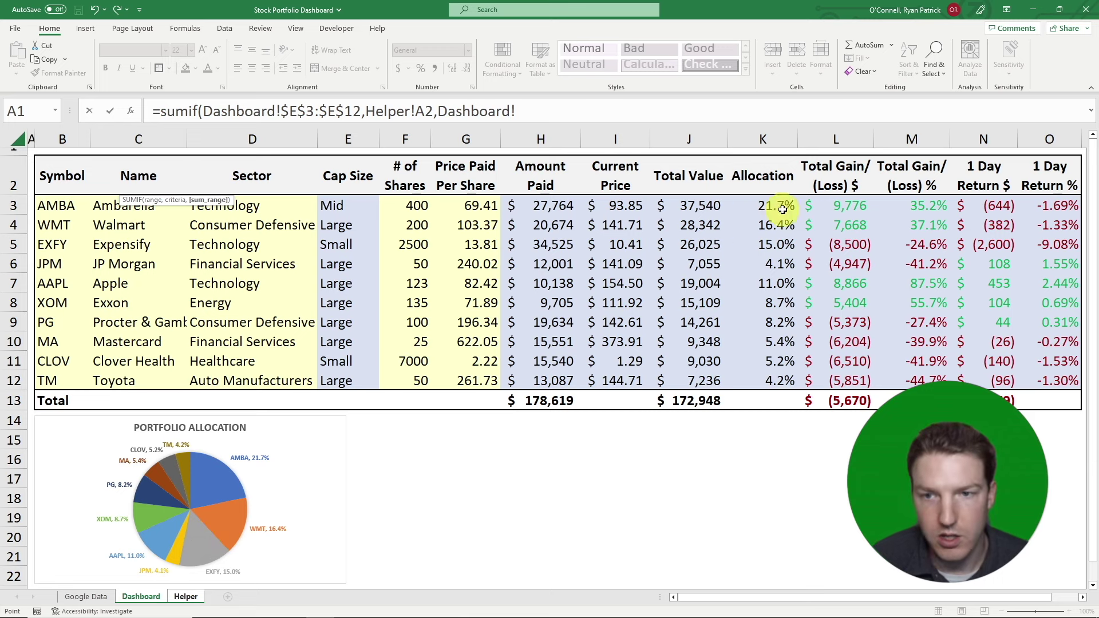
drag(774, 217, 783, 373)
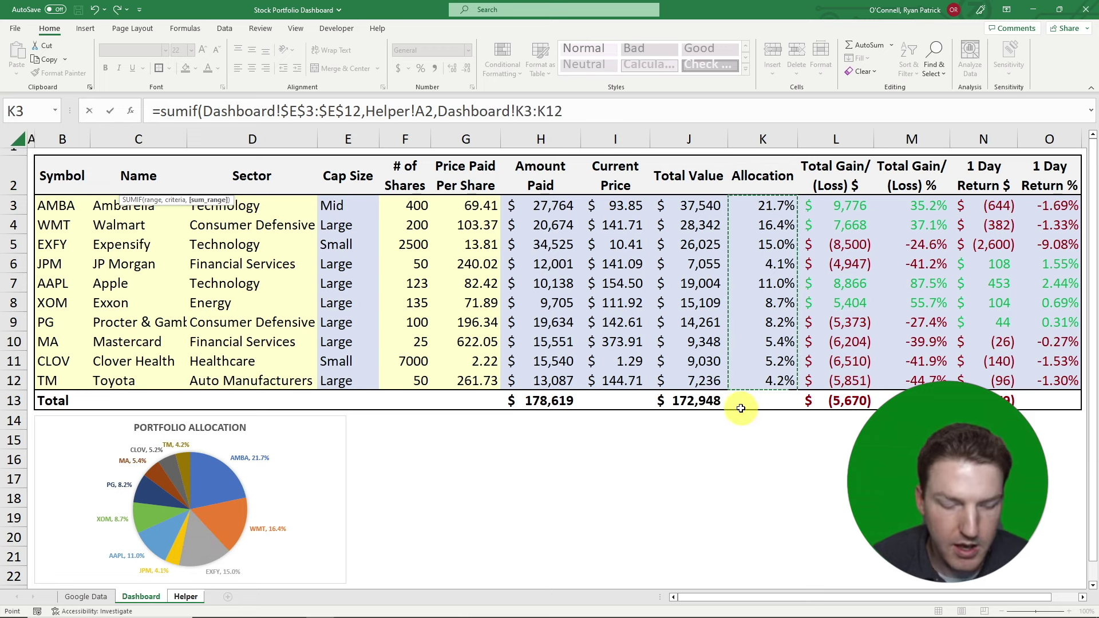
key(F4)
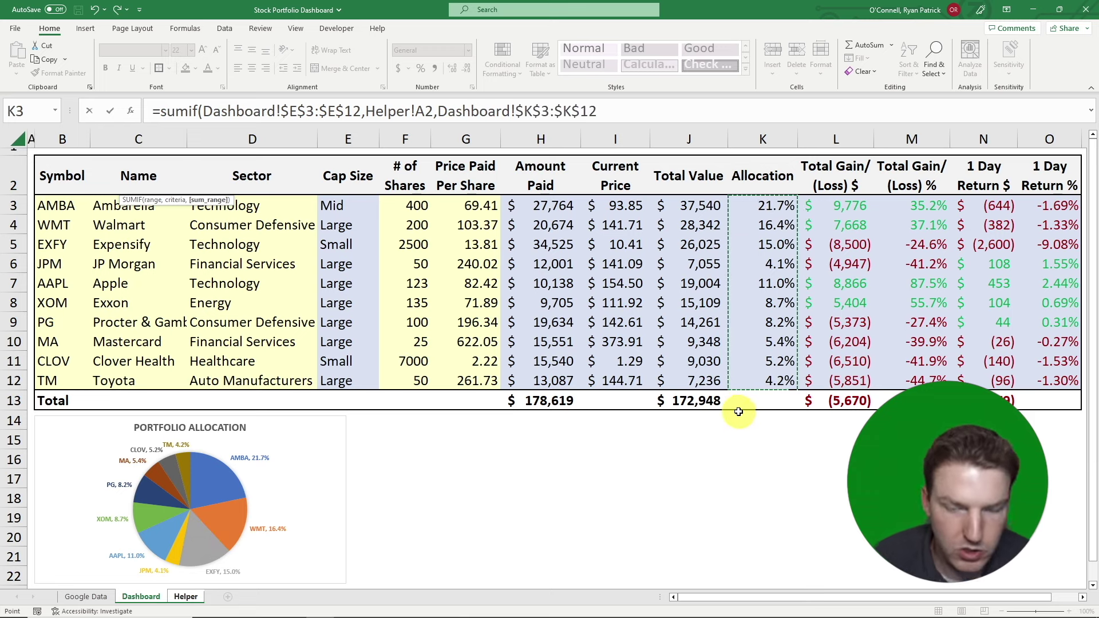
key(Return)
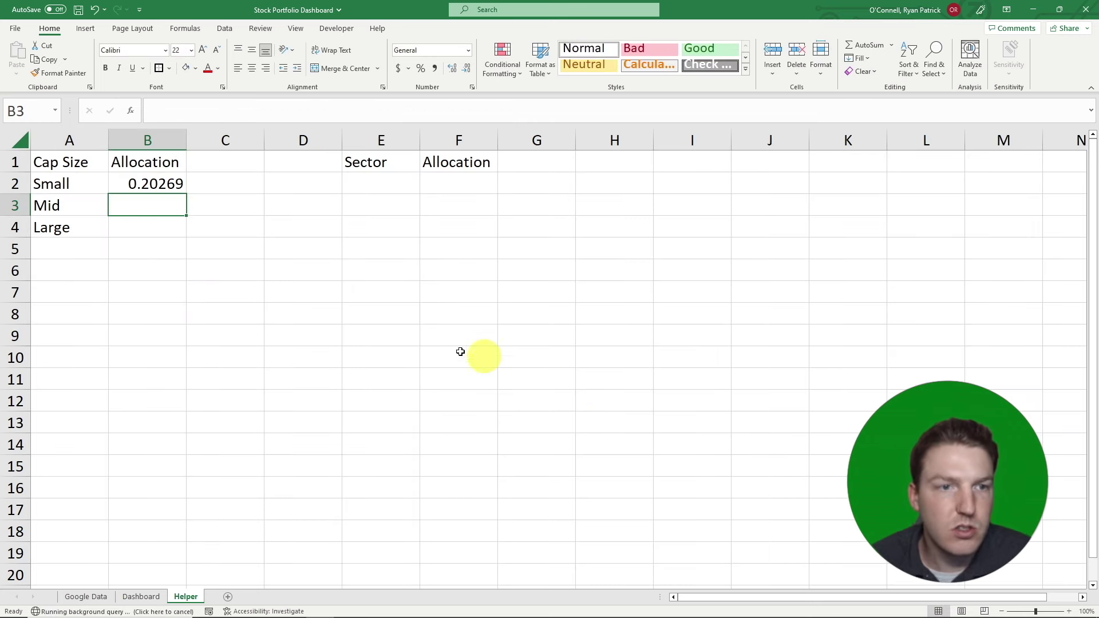
Format the Small allocation in B2 as a percentage with one decimal and fill its formula down to B4.
click(154, 190)
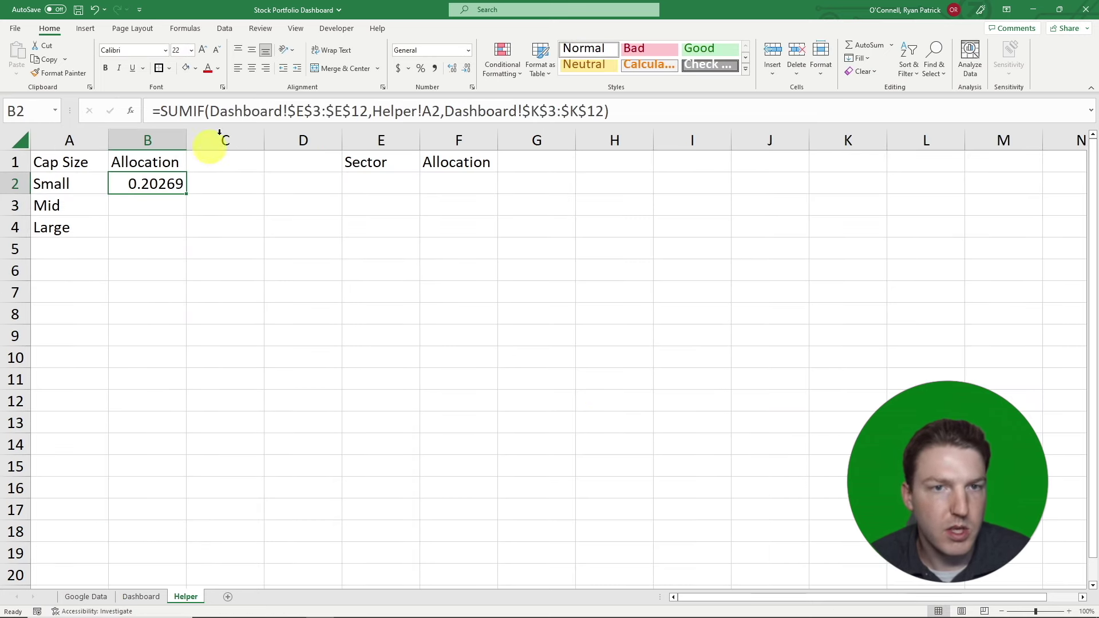
click(422, 69)
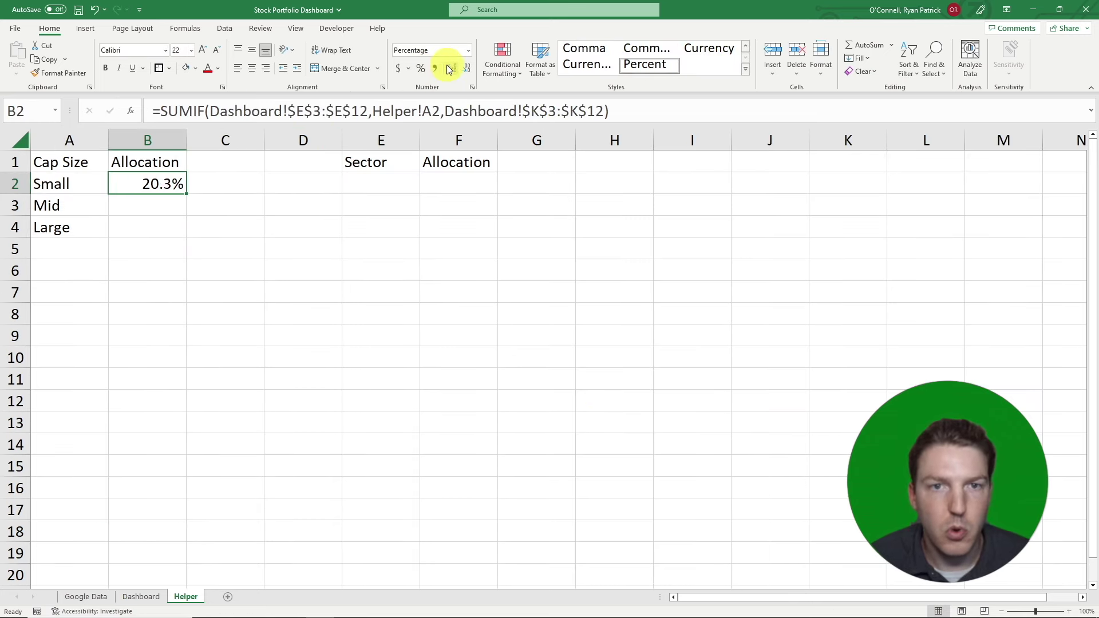
drag(188, 195, 187, 231)
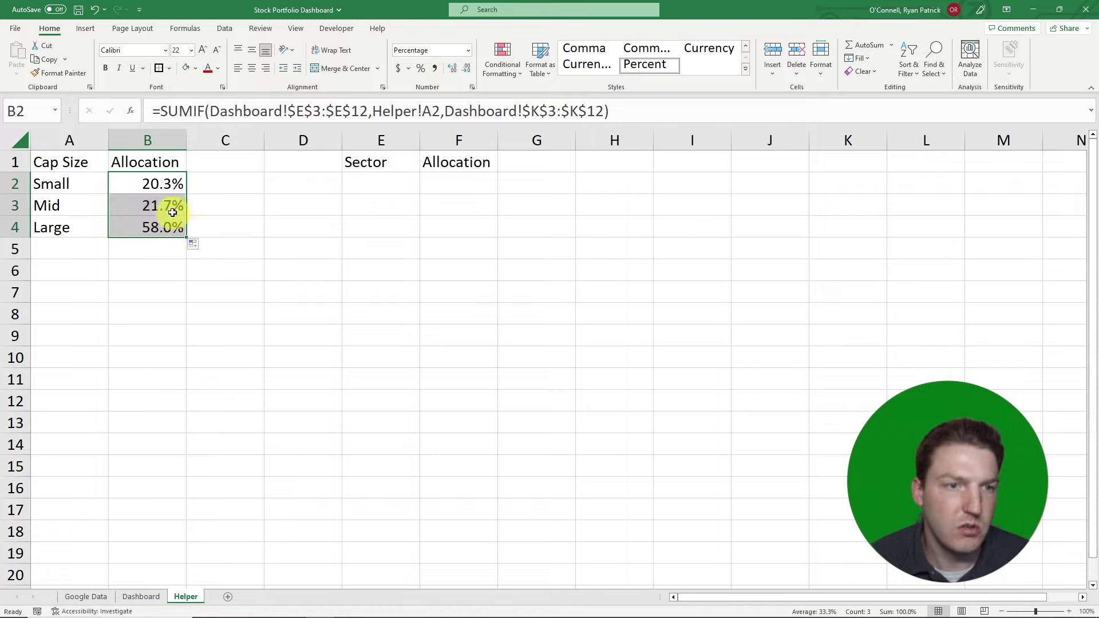
click(157, 207)
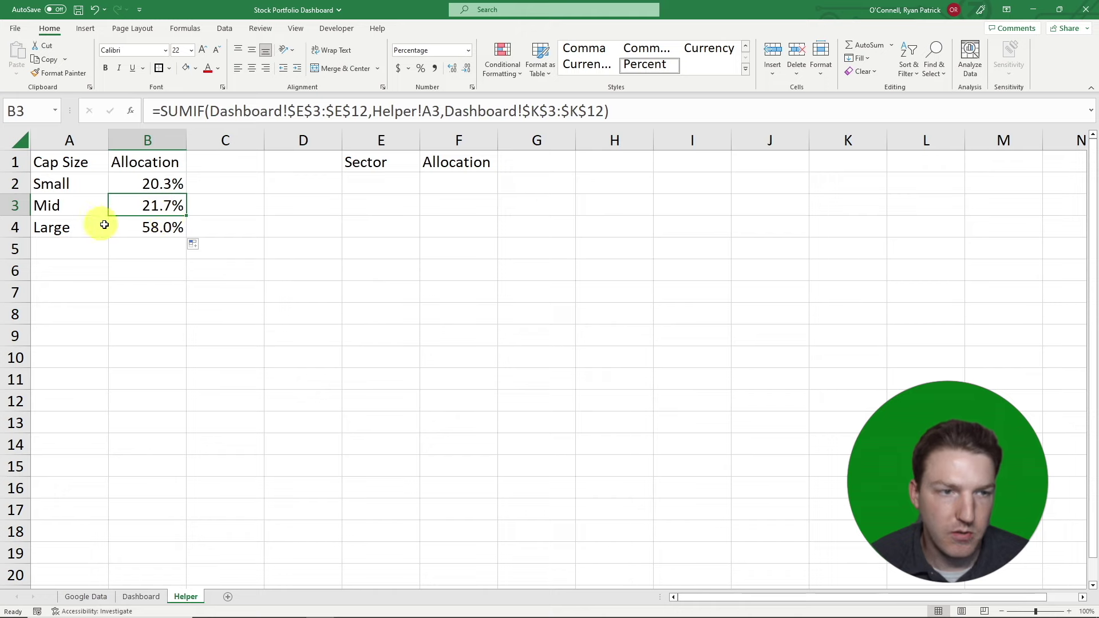
Copy the sectors in D3:D12 of the Dashboard sheet to E2 of the Helper sheet as values and autofit column E.
click(360, 228)
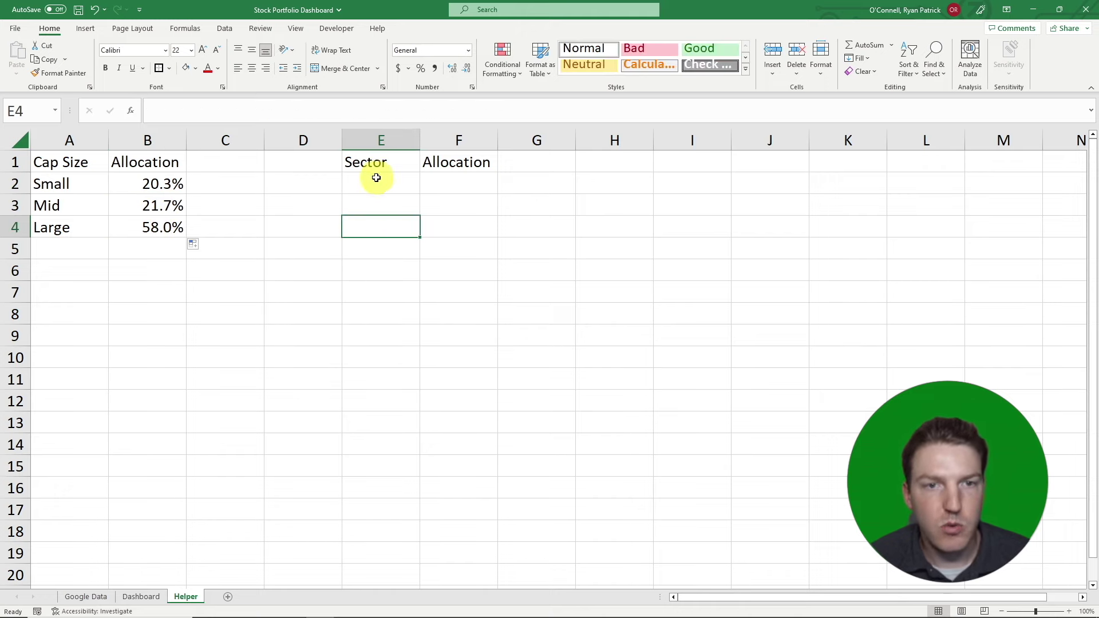
click(376, 178)
click(141, 596)
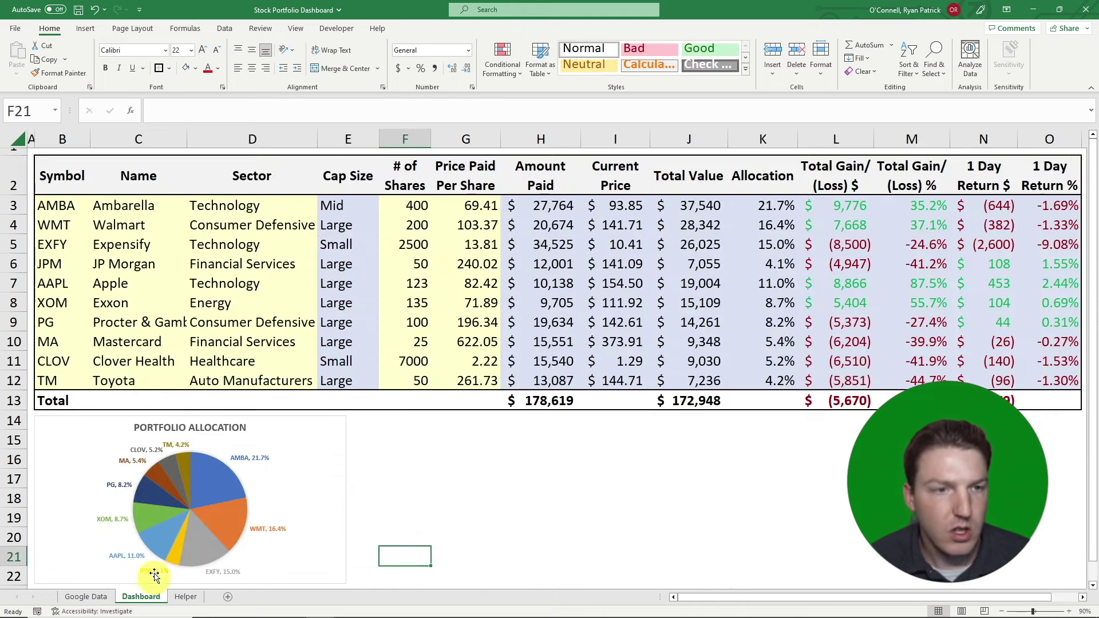
drag(232, 205, 221, 372)
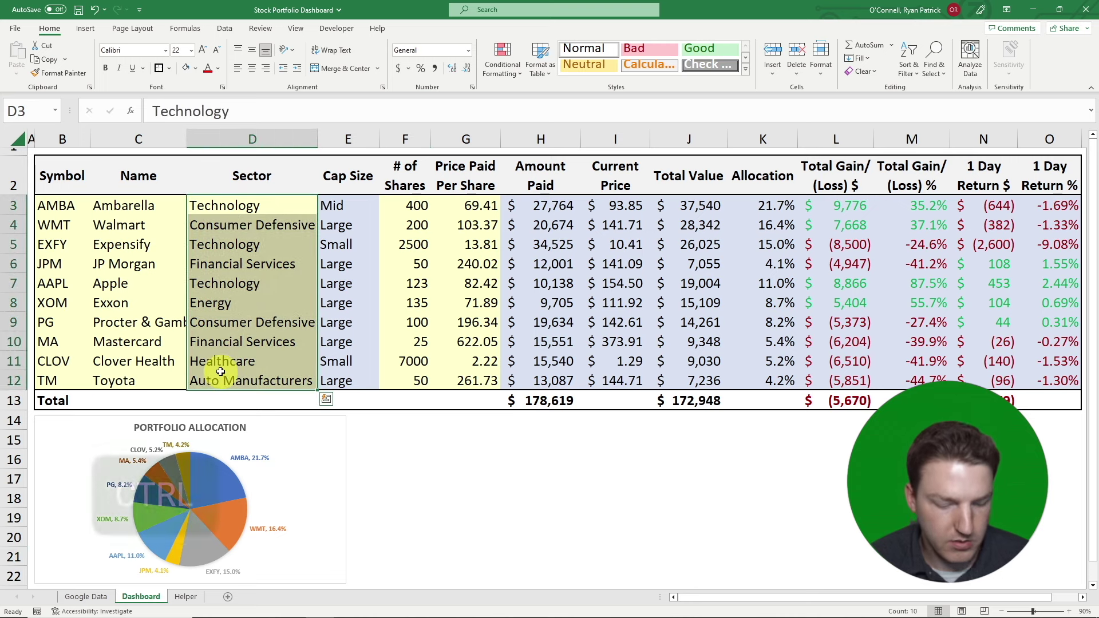
key(ctrl+c)
click(189, 596)
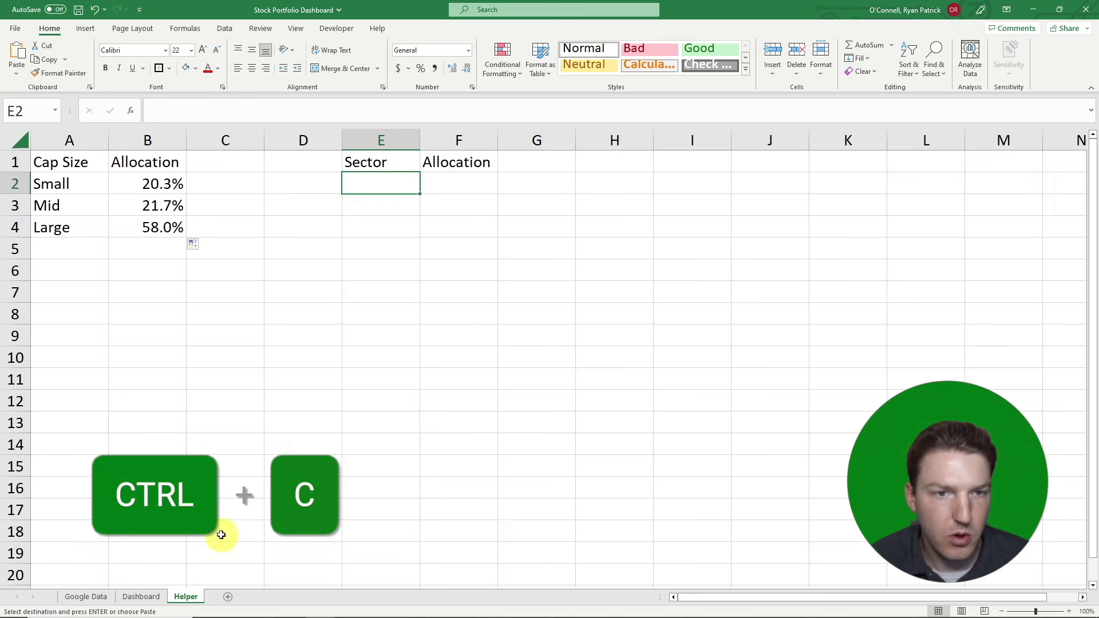
right_click(386, 184)
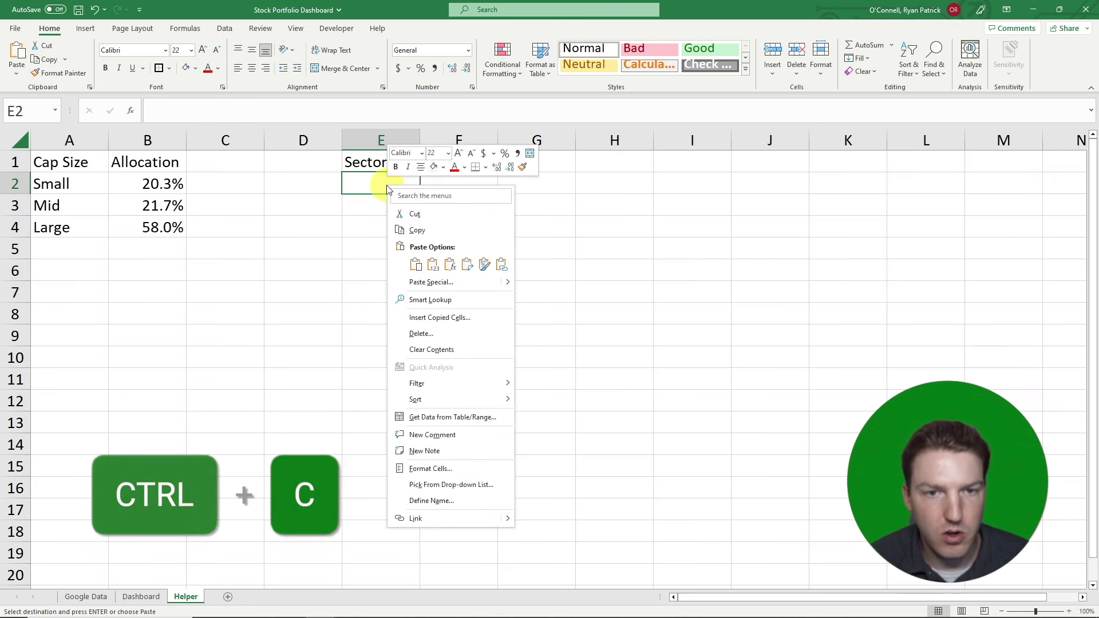
click(433, 265)
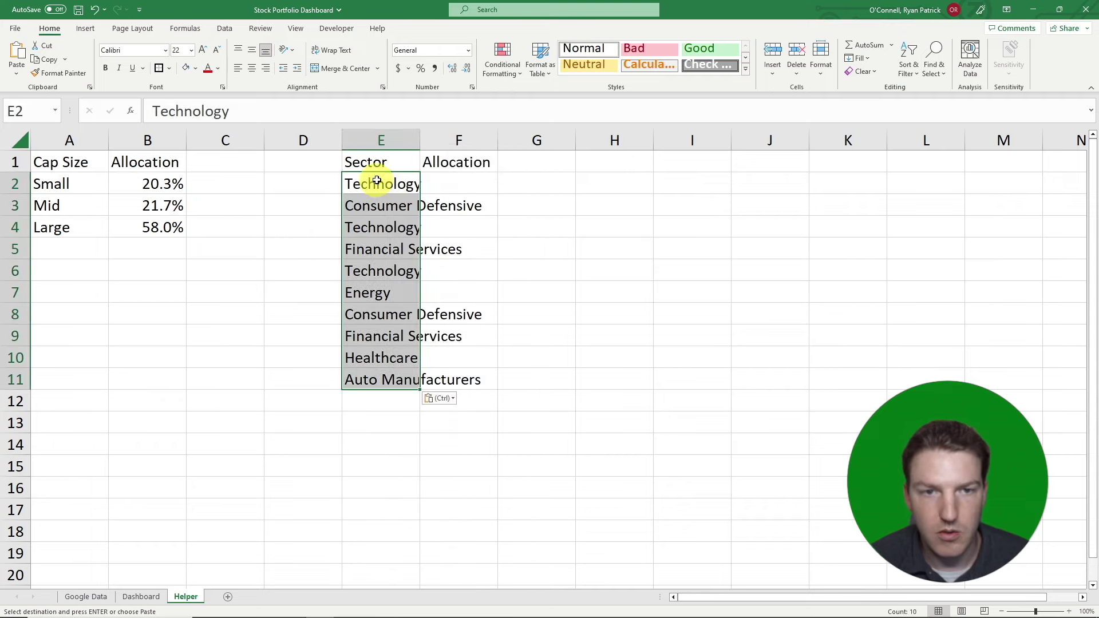
double_click(420, 140)
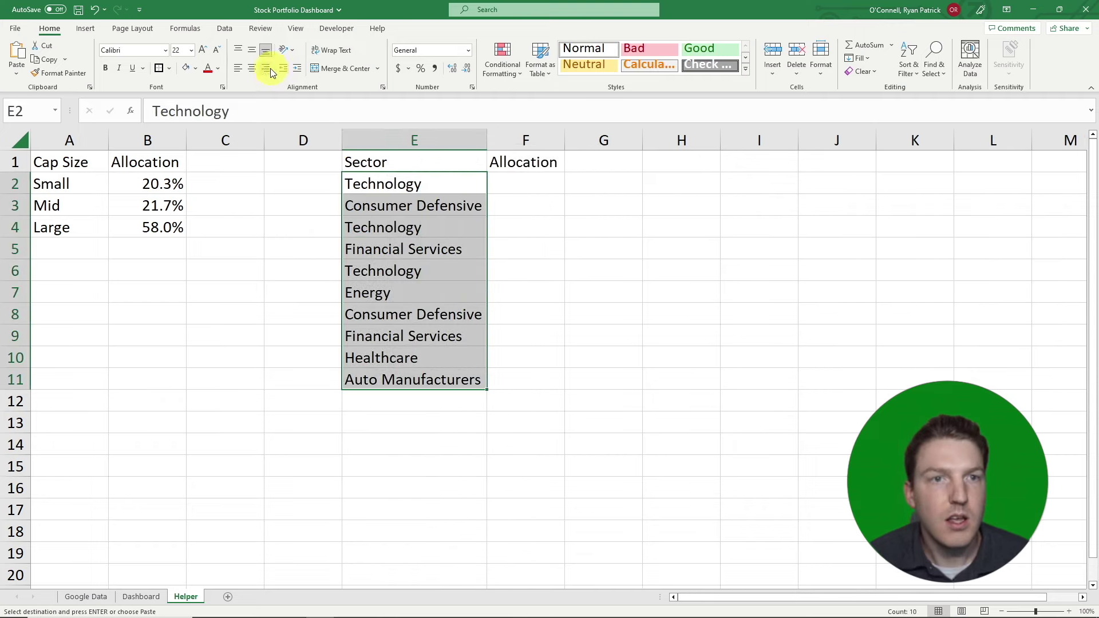
Remove the duplicate sectors from E2:E11, continuing with the current selection only.
click(231, 29)
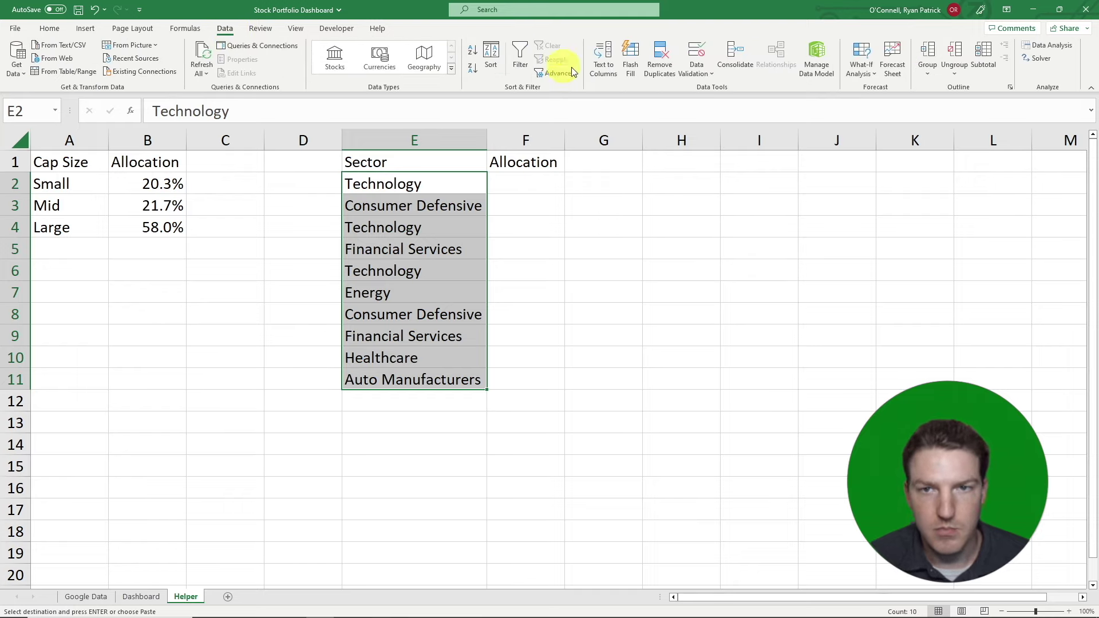
click(667, 69)
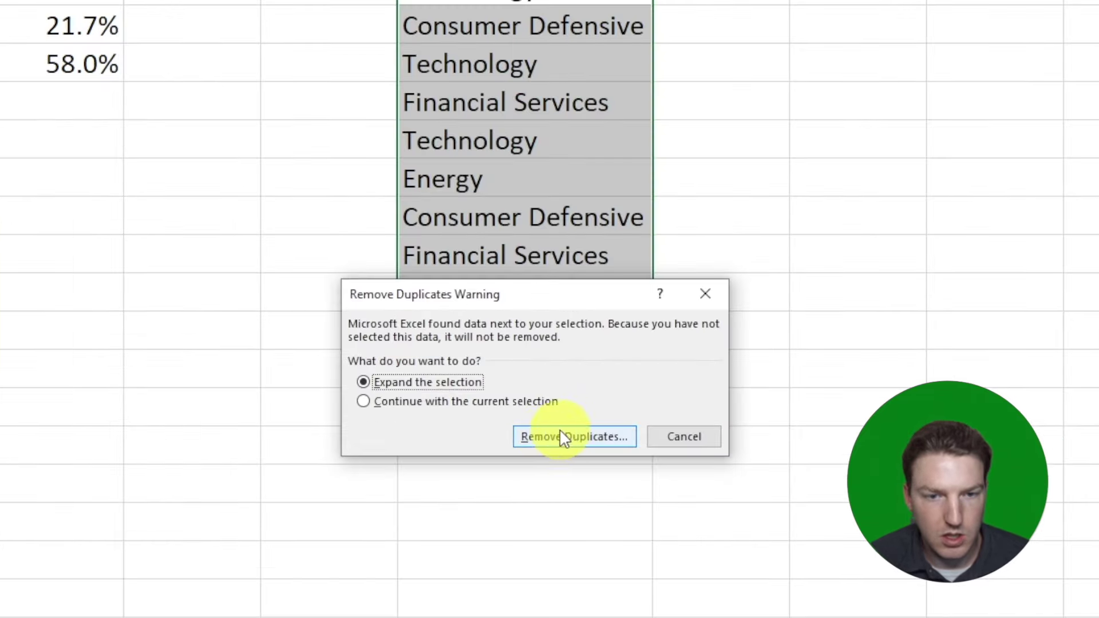
click(401, 403)
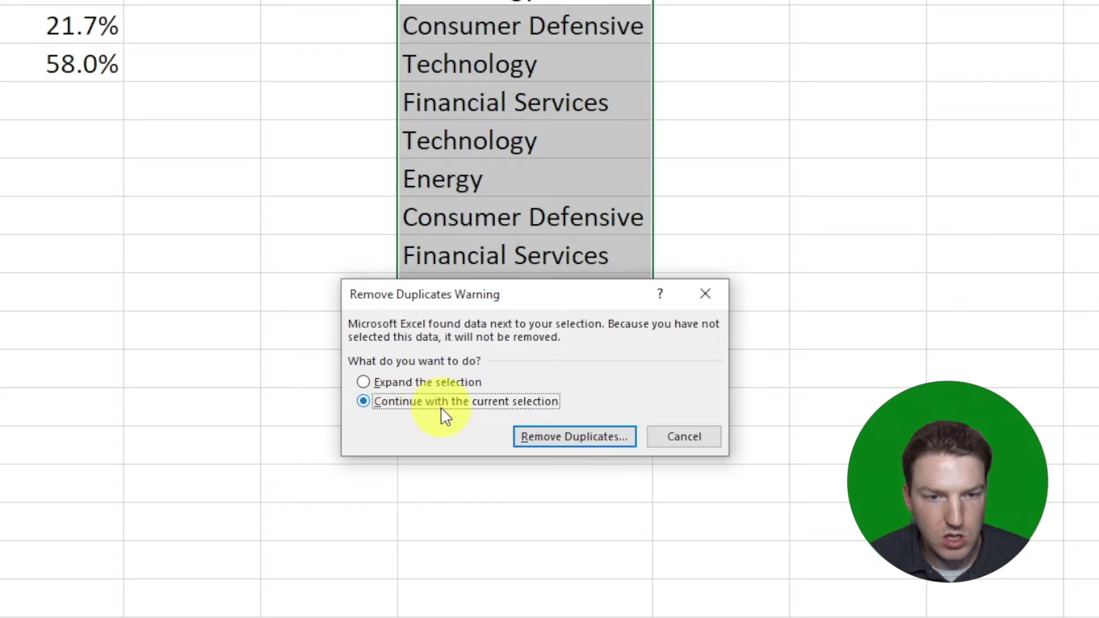
click(578, 438)
click(610, 483)
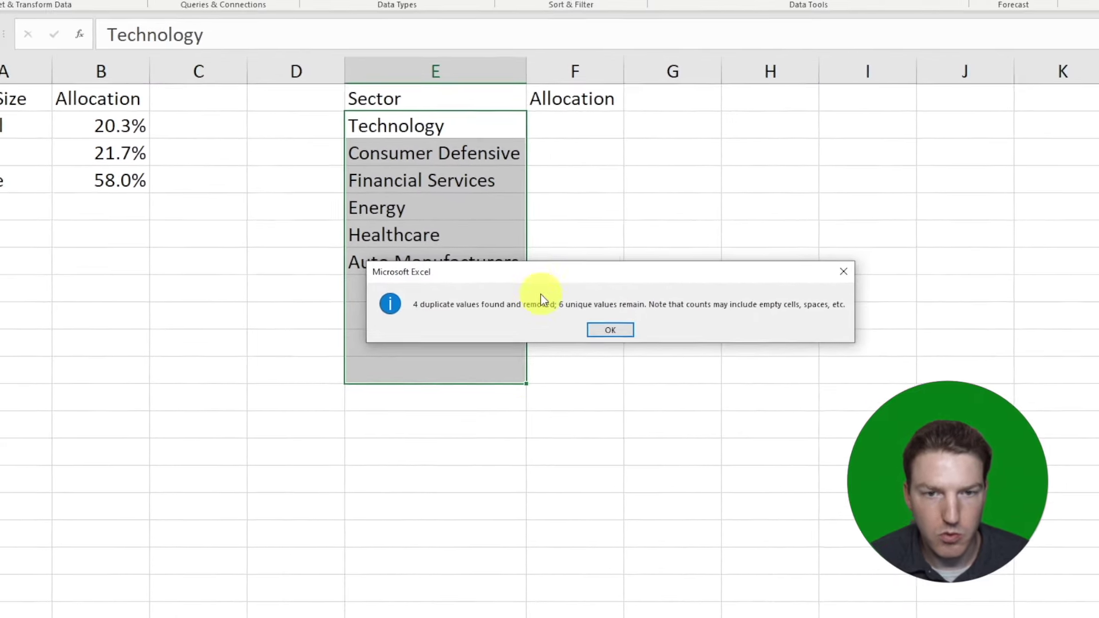
click(744, 282)
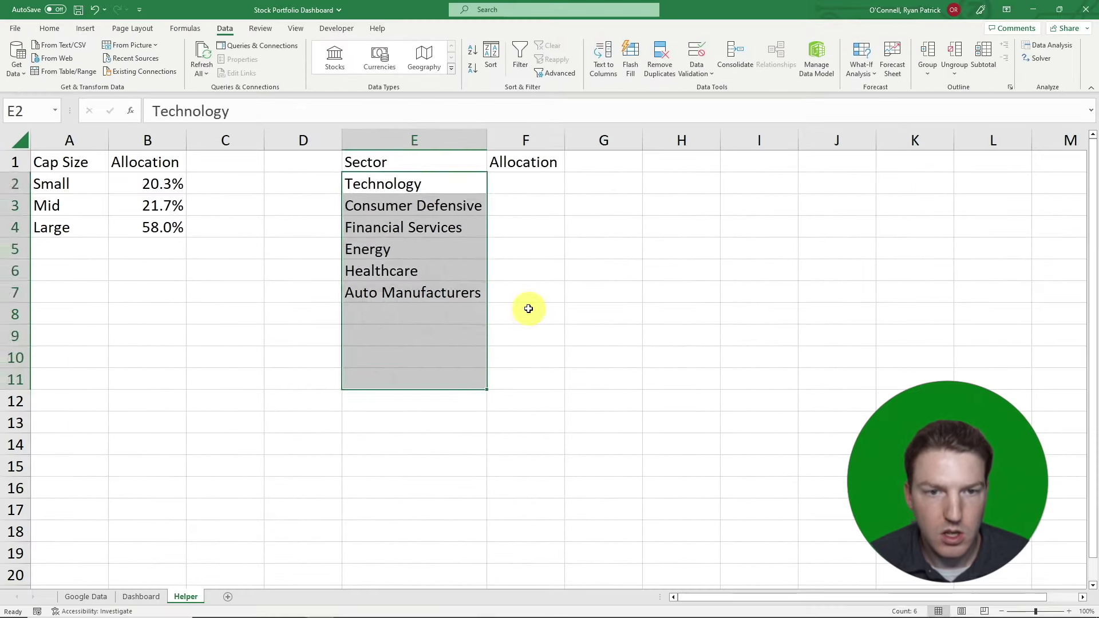
click(528, 309)
drag(392, 184, 385, 290)
Start a SUMIF formula in F2 of the Helper sheet with the absolute range Dashboard!$D$3:$D$12.
click(538, 249)
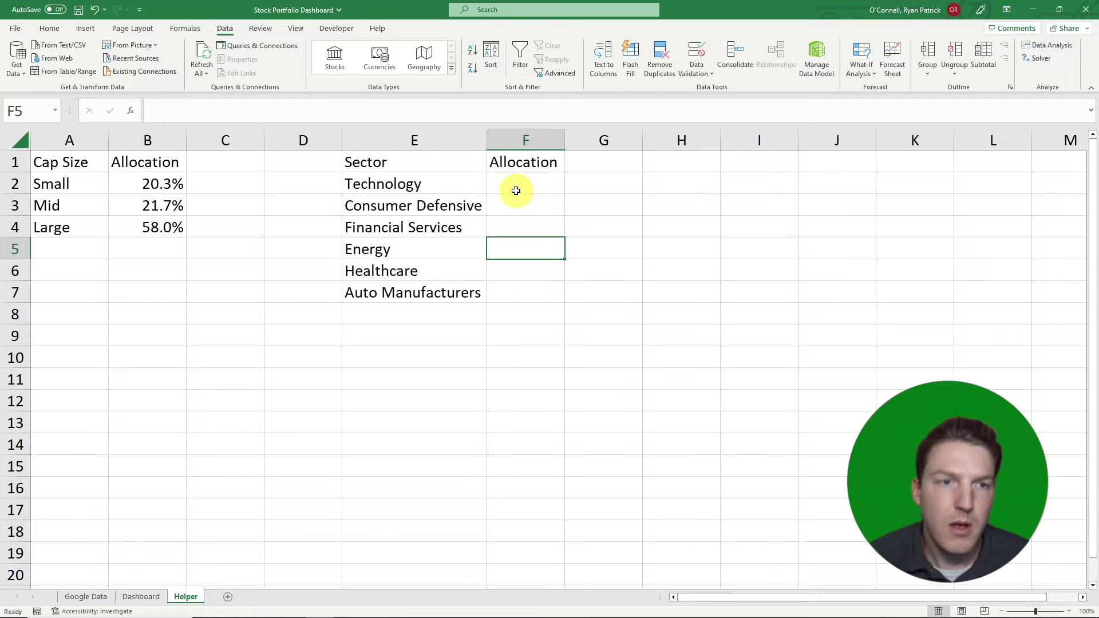
click(519, 188)
text(=)
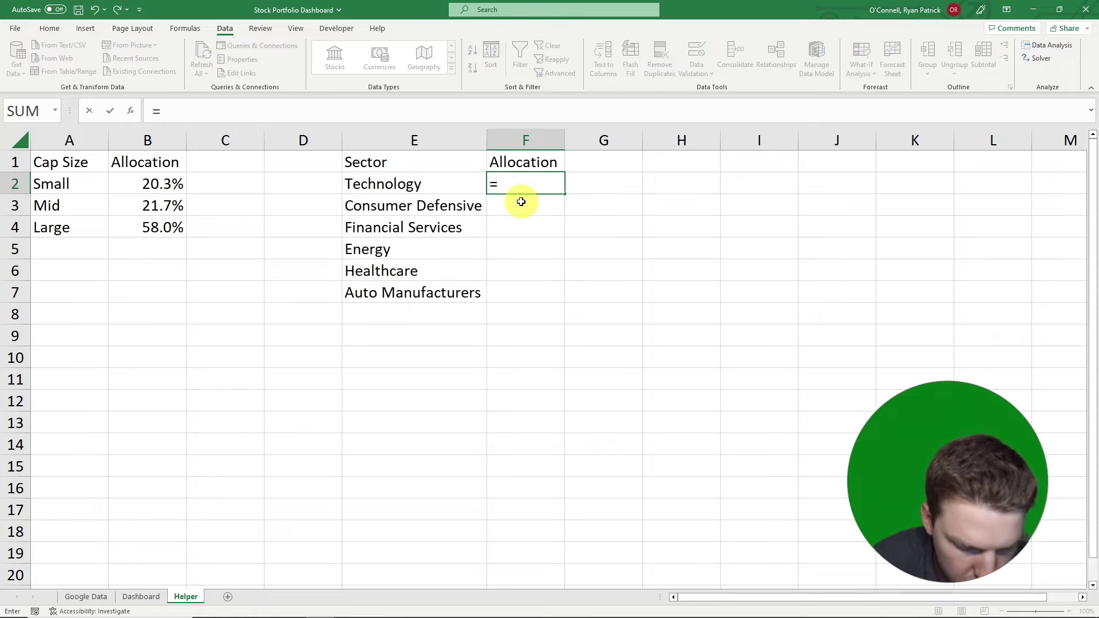
text(sumif()
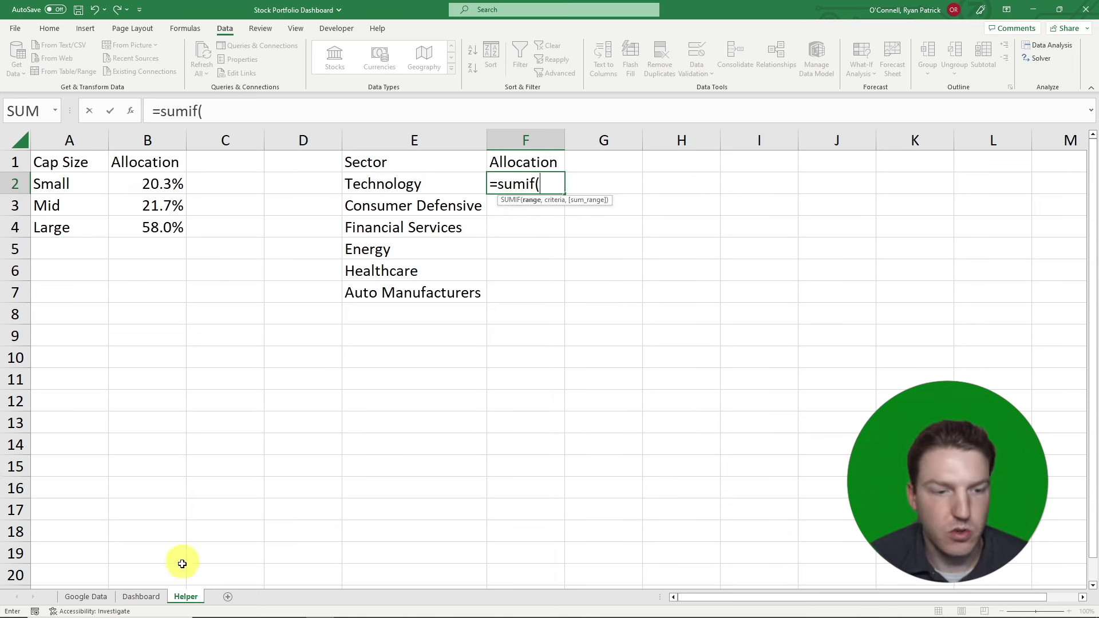
click(141, 596)
drag(250, 214, 256, 372)
key(F4)
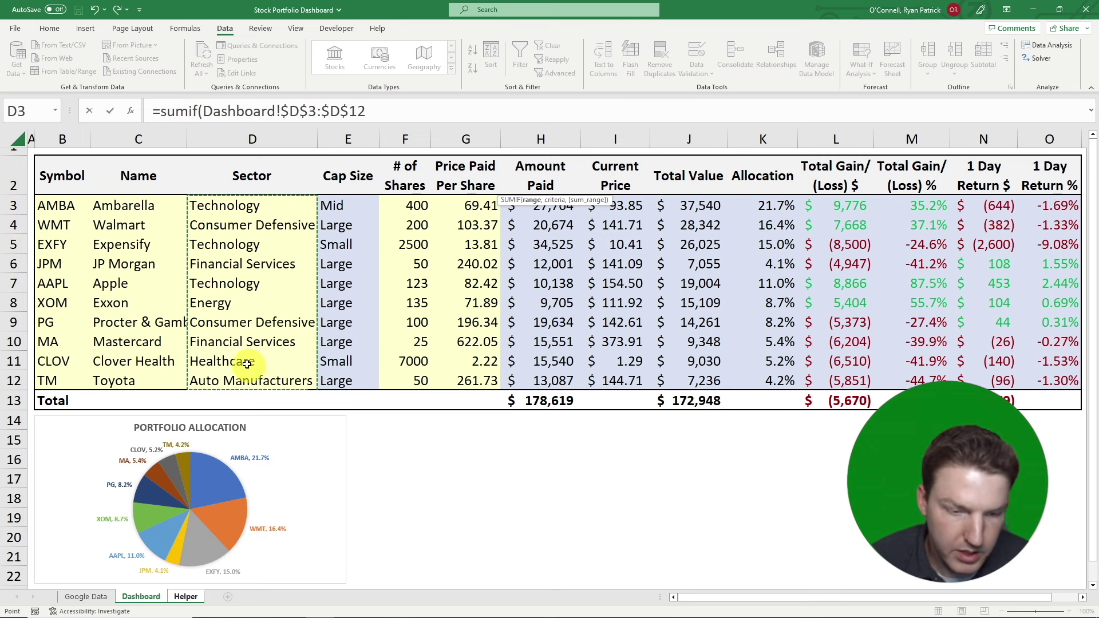
text(,)
Complete the sector SUMIF formula with Helper!E2 as the criteria and Dashboard!$K$3:$K$12 as the sum range.
click(185, 597)
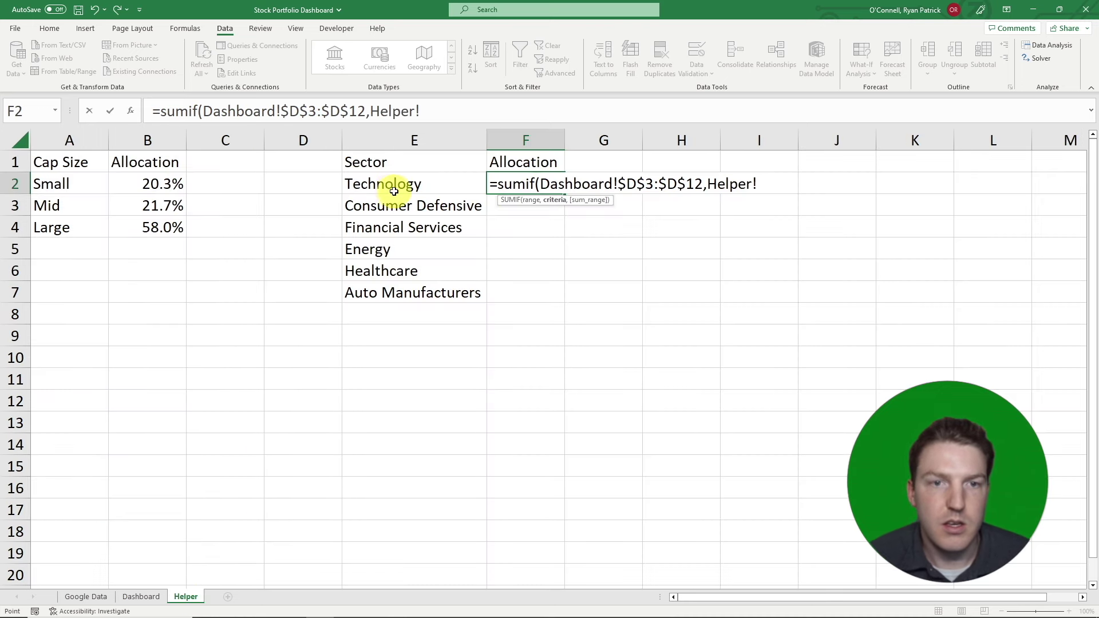
click(408, 180)
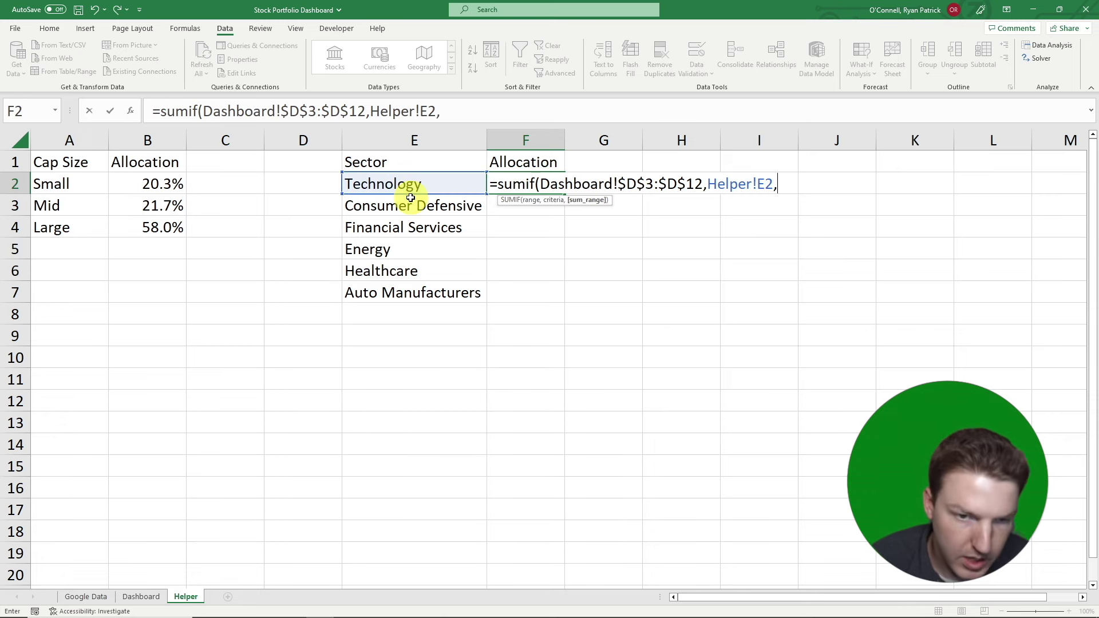
click(141, 596)
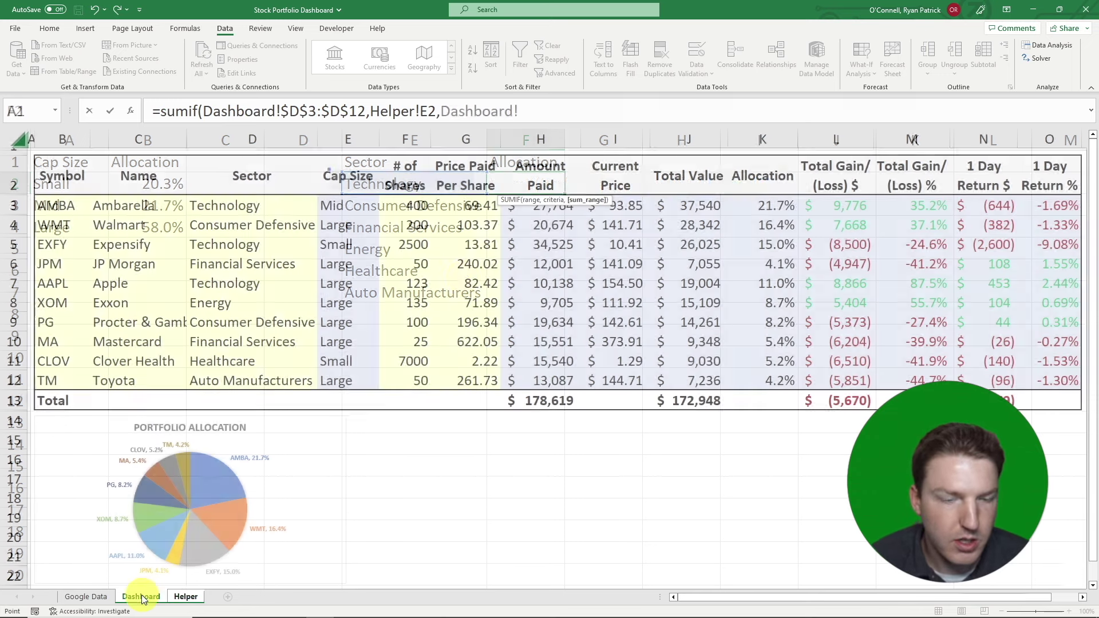
drag(776, 204, 782, 376)
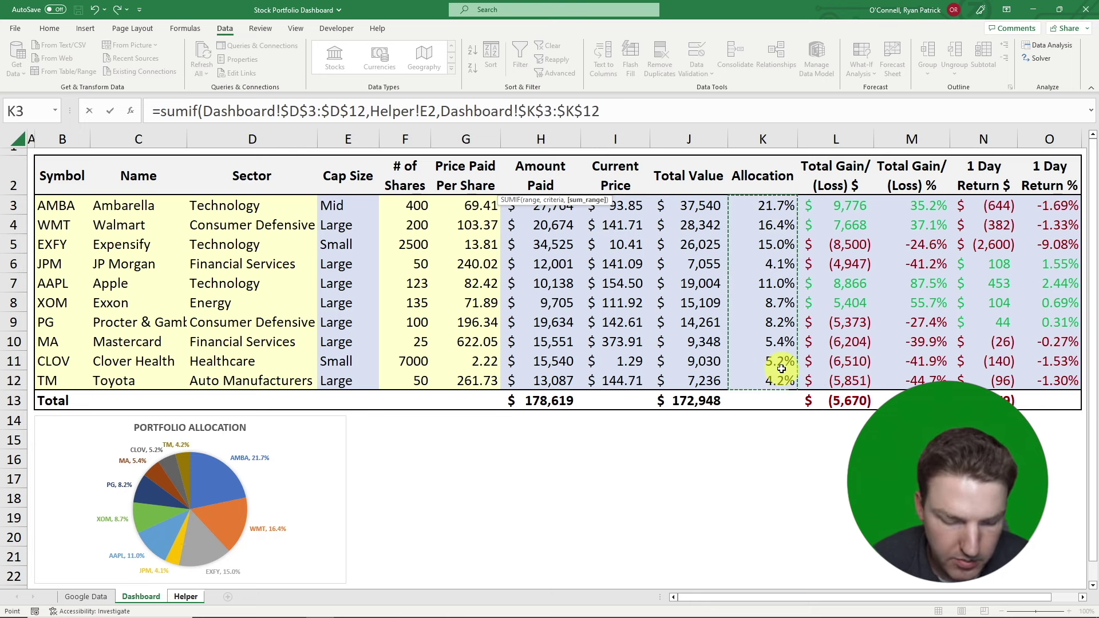
text())
key(Return)
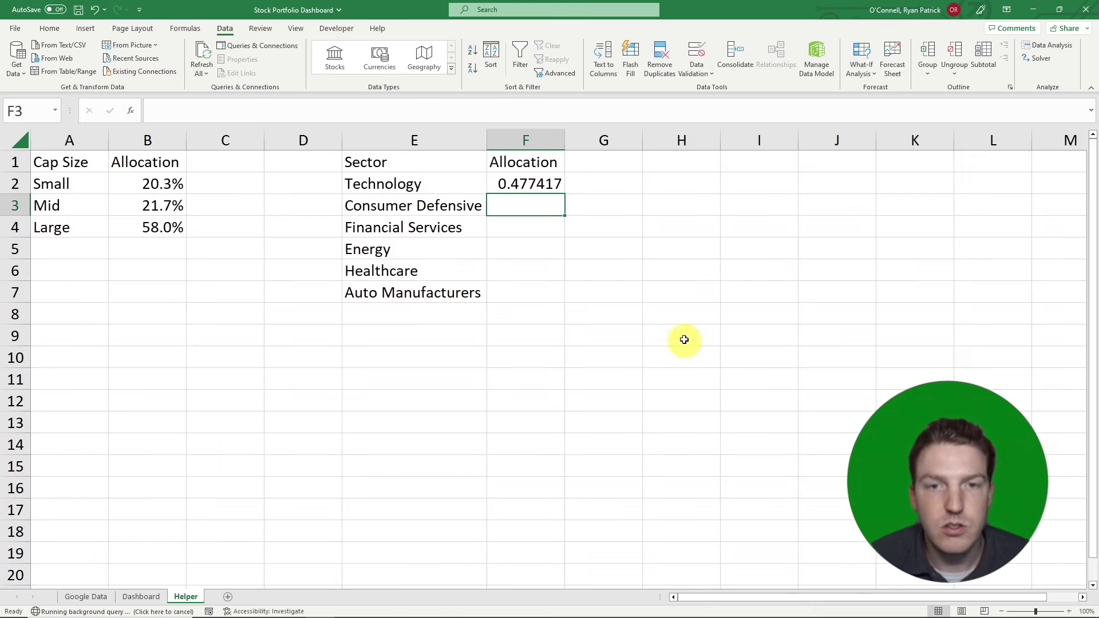
Format the Technology allocation in F2 as a percentage with one decimal, fill its formula down to F7, and check the column's total.
click(545, 182)
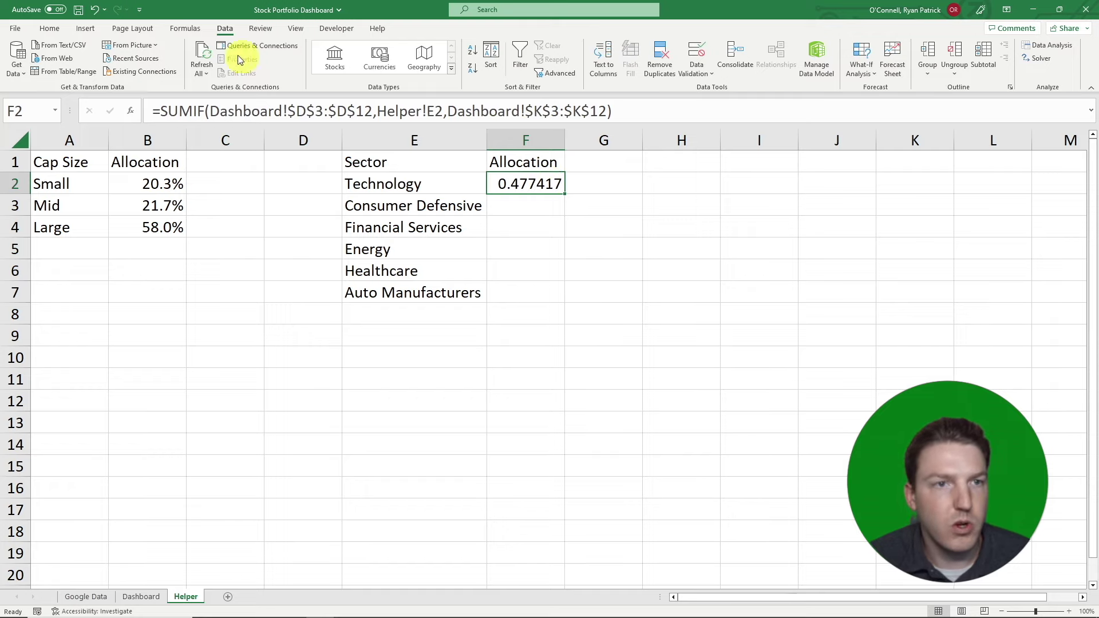
click(49, 29)
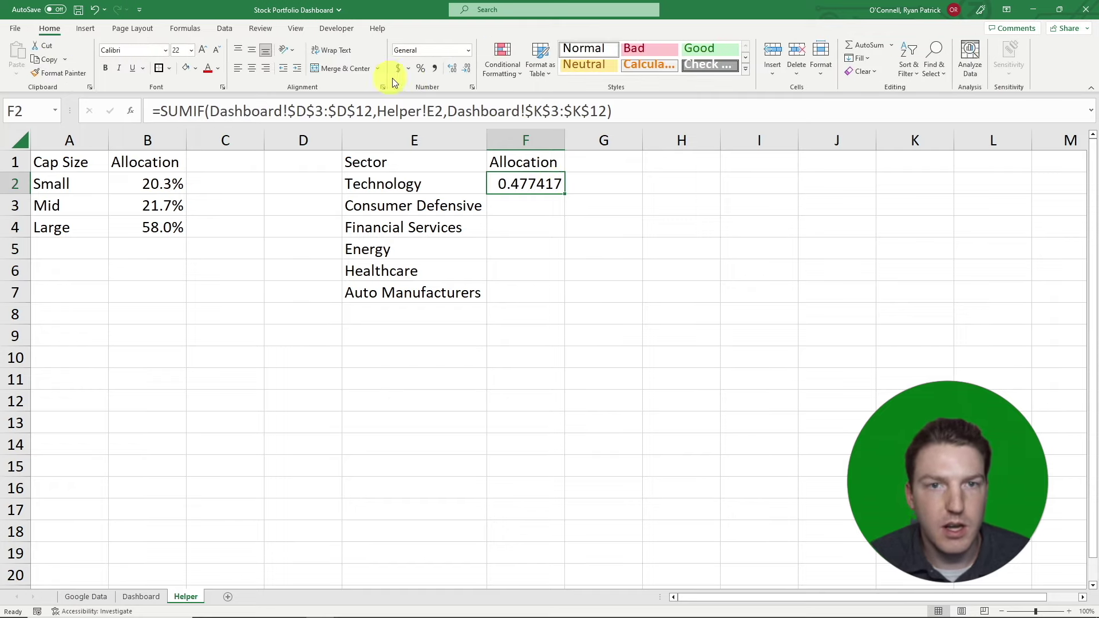
click(421, 70)
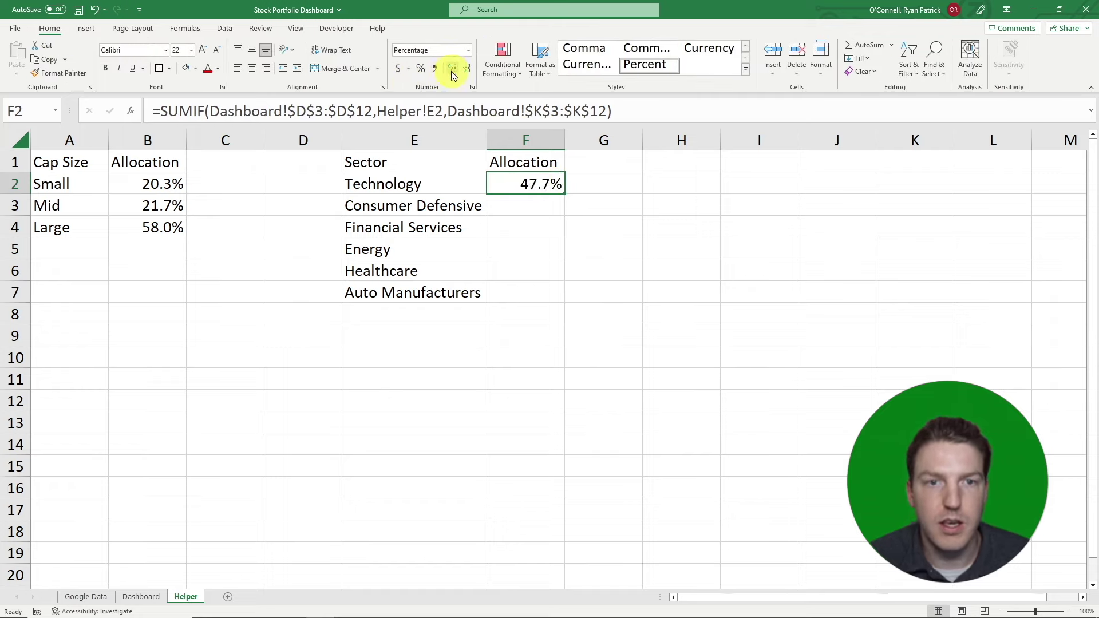
drag(567, 195, 557, 314)
click(557, 315)
click(539, 185)
drag(540, 185, 549, 297)
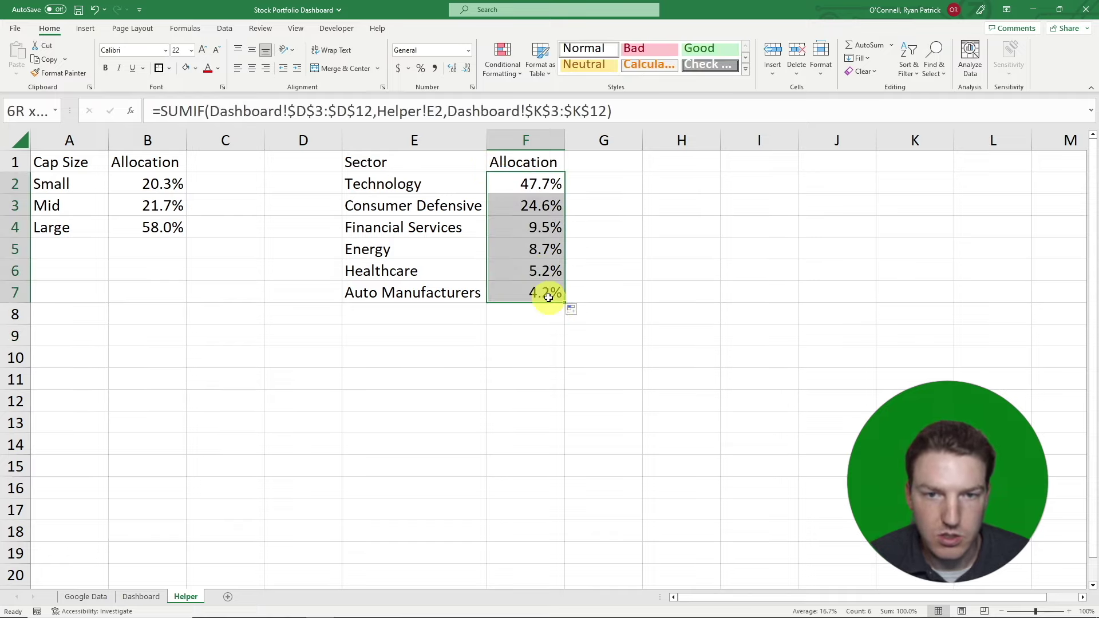
Paste a copy of the Portfolio Allocation pie chart beside the original on the Dashboard sheet, starting around F14.
click(593, 199)
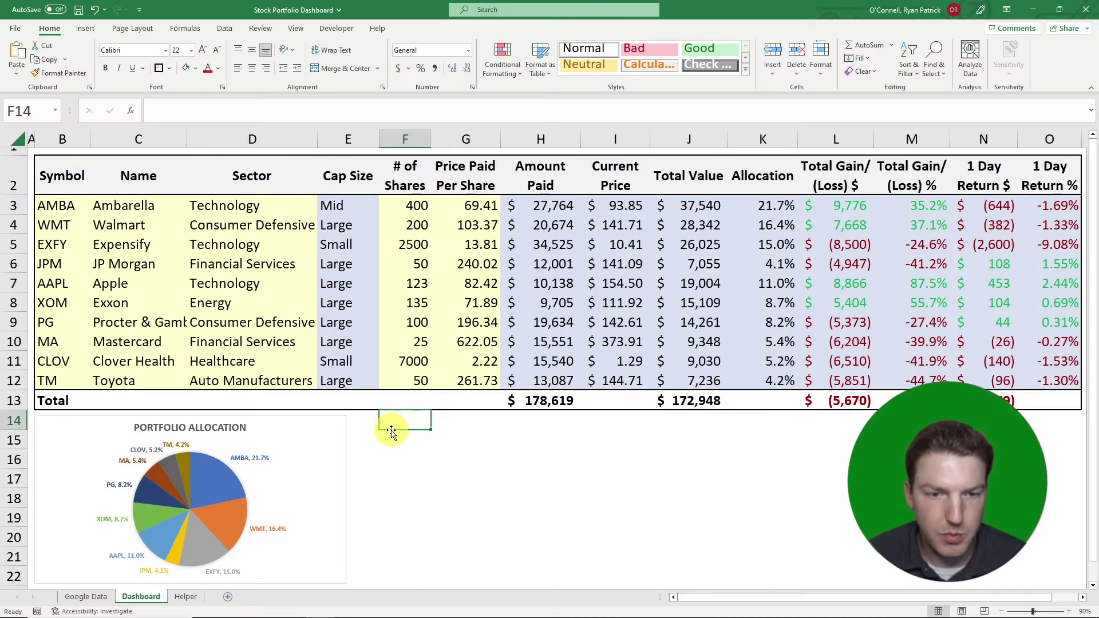
key(ctrl+v)
drag(391, 439, 385, 438)
Change the copied pie chart's series values to the cap size allocations in Helper!$B$2:$B$4.
right_click(385, 437)
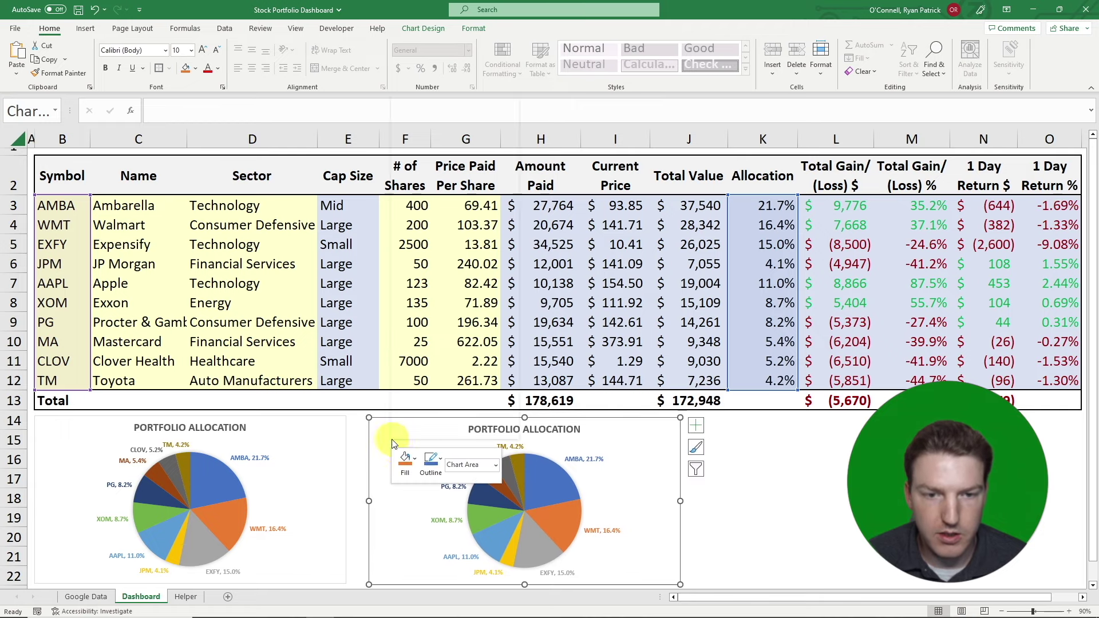
click(432, 266)
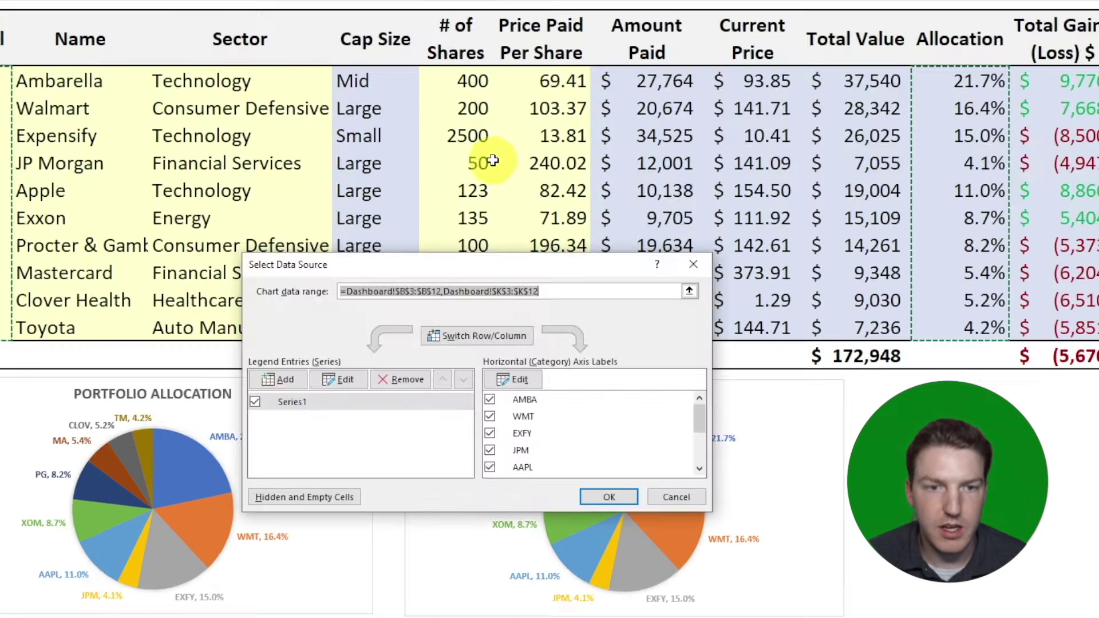
click(347, 382)
drag(483, 407, 300, 404)
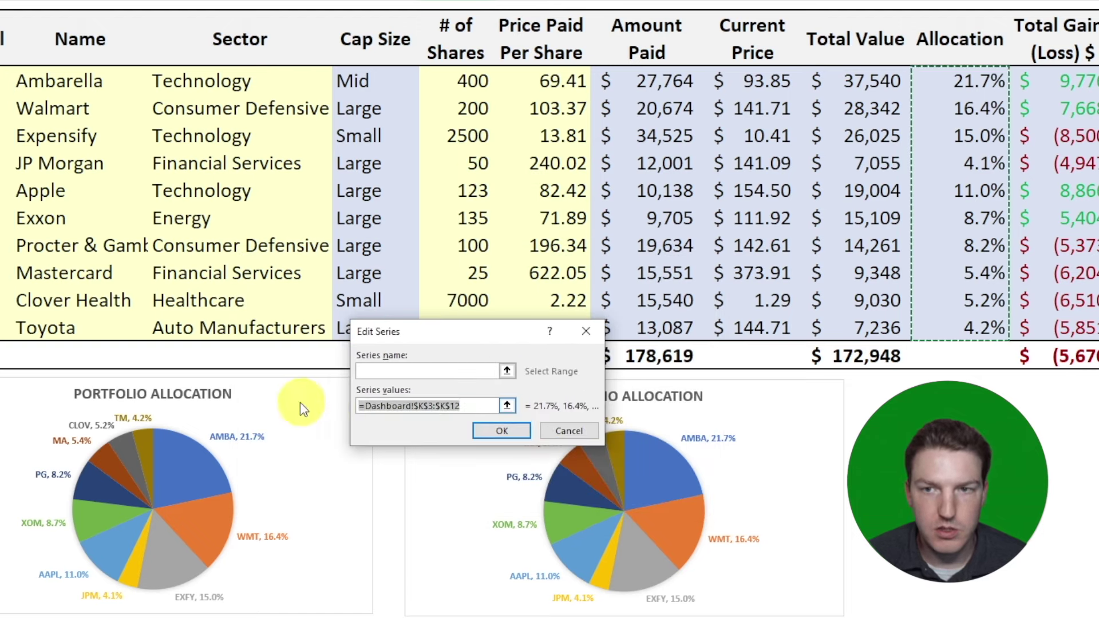
key(BackSpace)
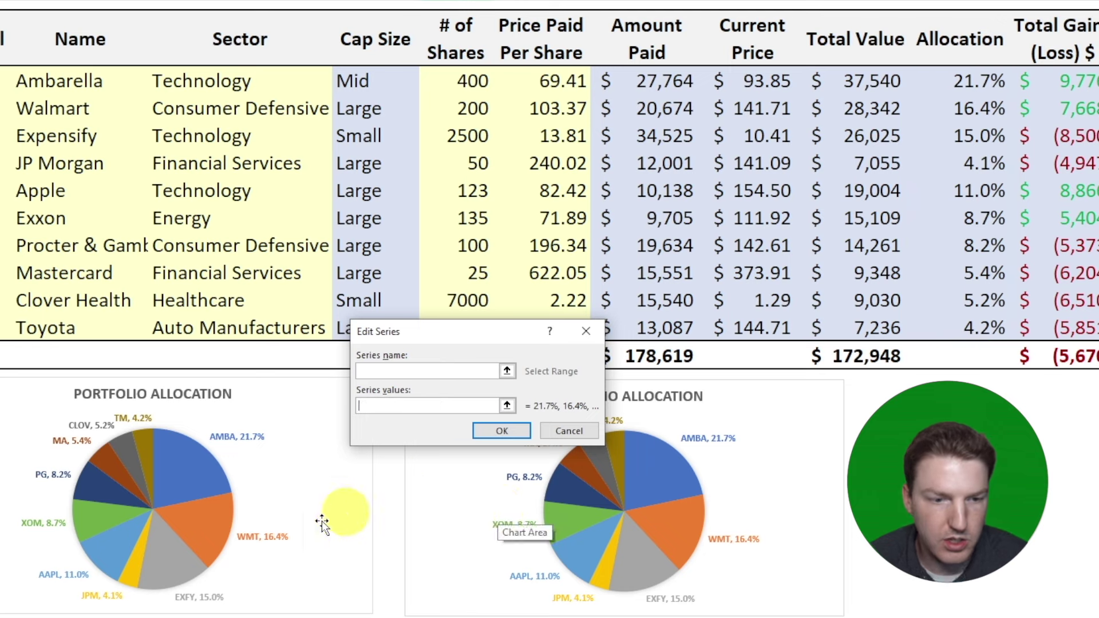
click(185, 596)
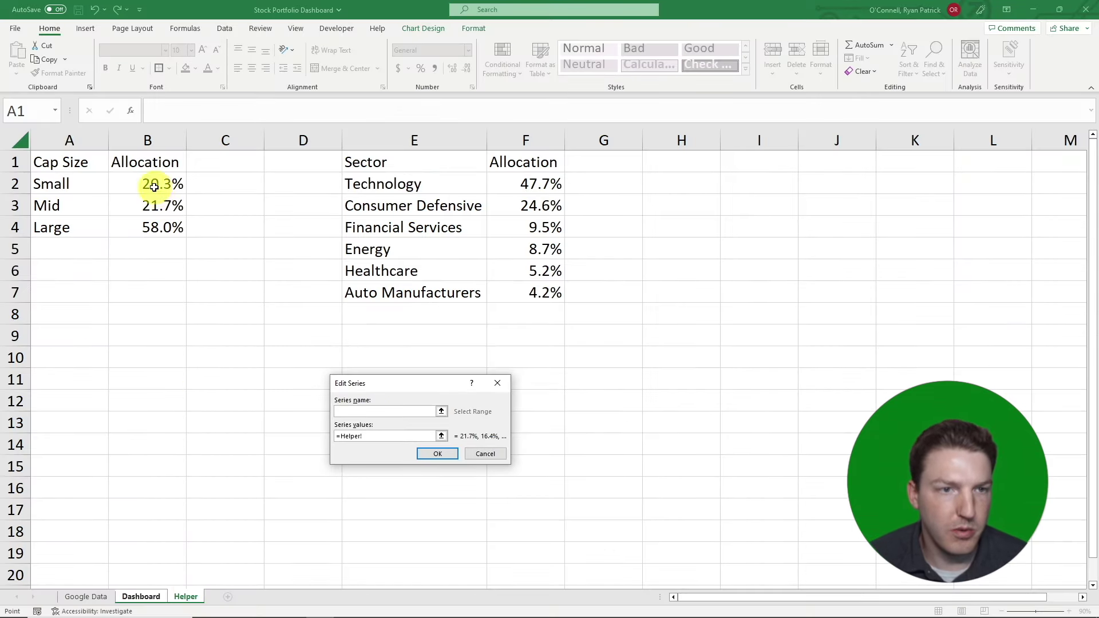
drag(147, 182, 150, 224)
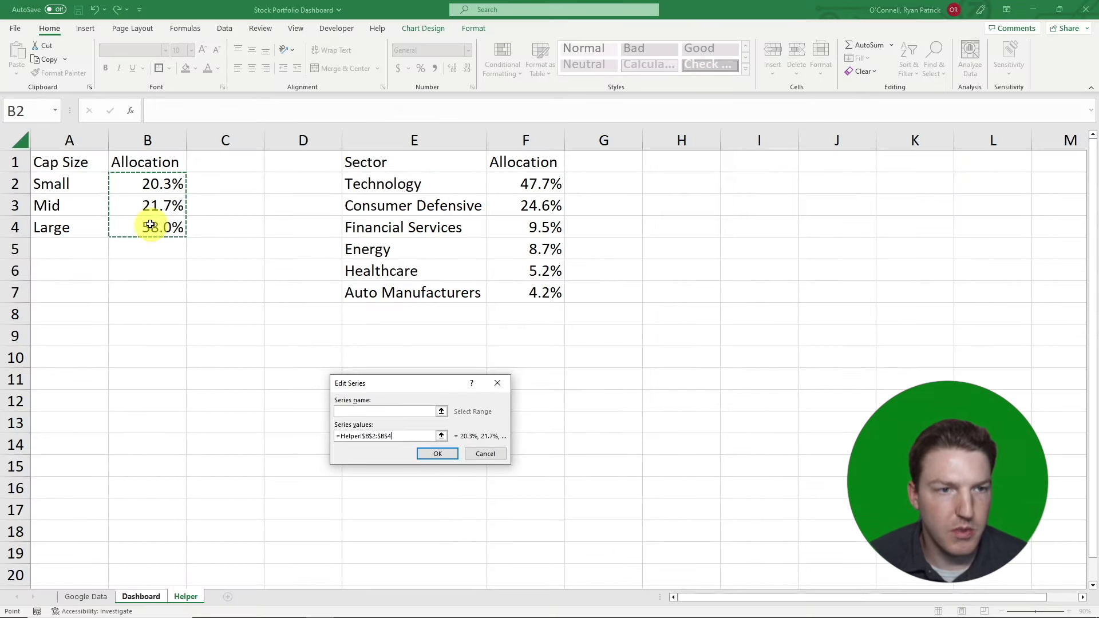
click(438, 453)
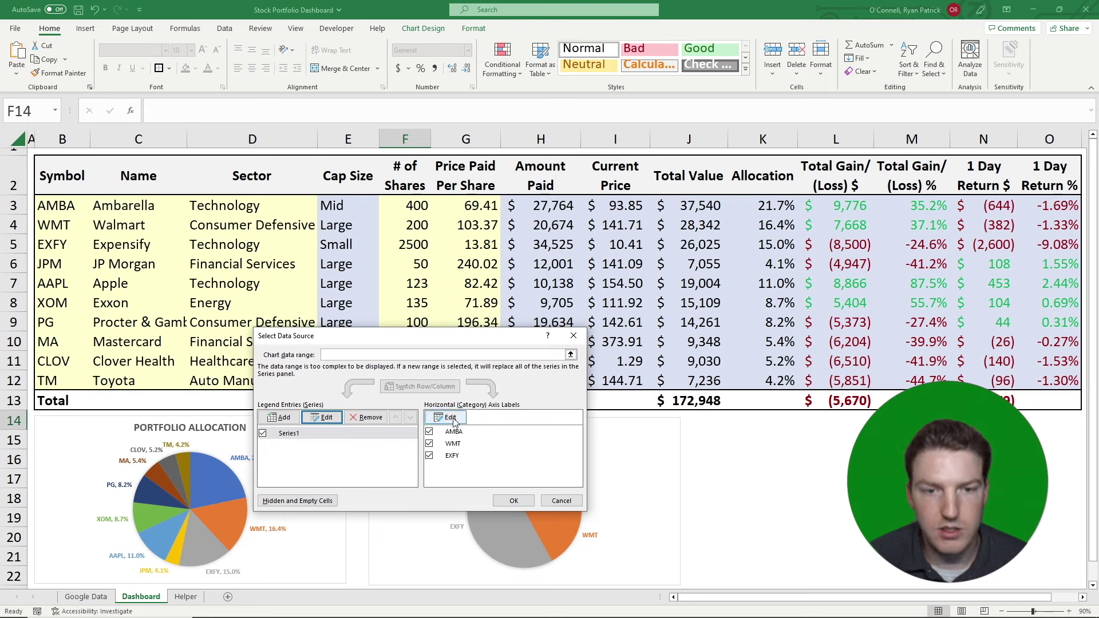
Set the copied chart's category labels to the cap sizes in Helper!$A$2:$A$4 and apply the new data source.
click(450, 418)
click(416, 425)
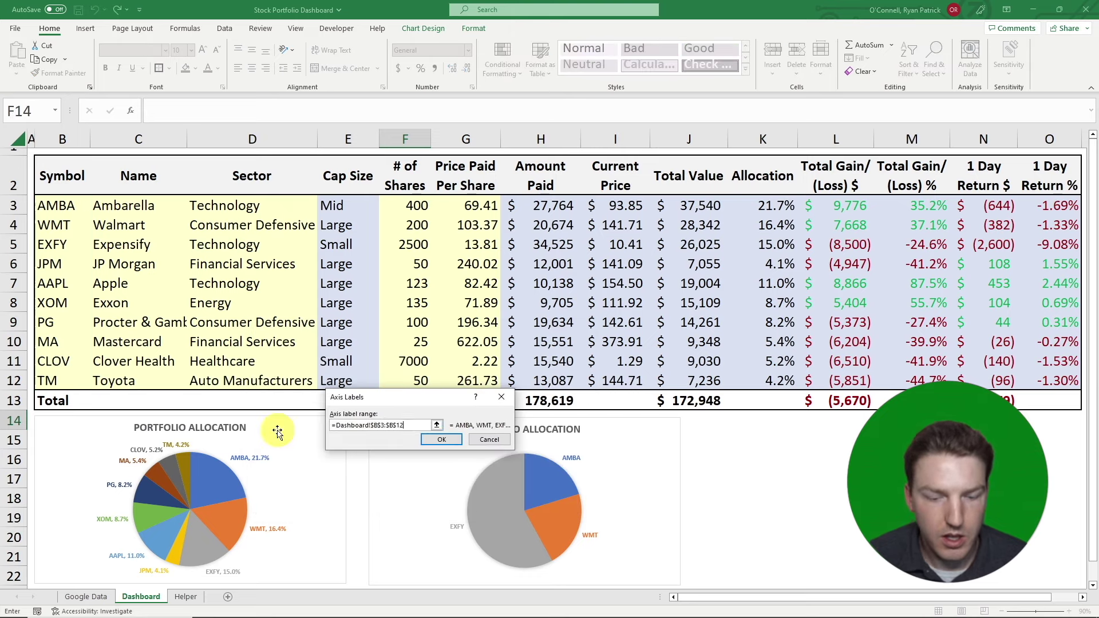
key(BackSpace)
click(186, 598)
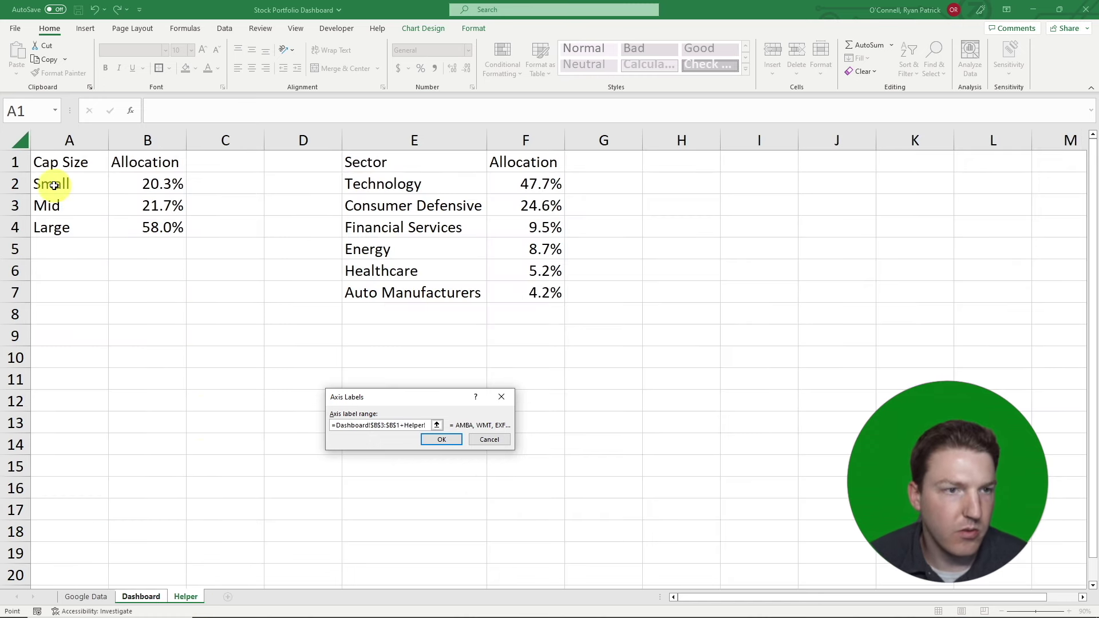
drag(50, 182, 63, 235)
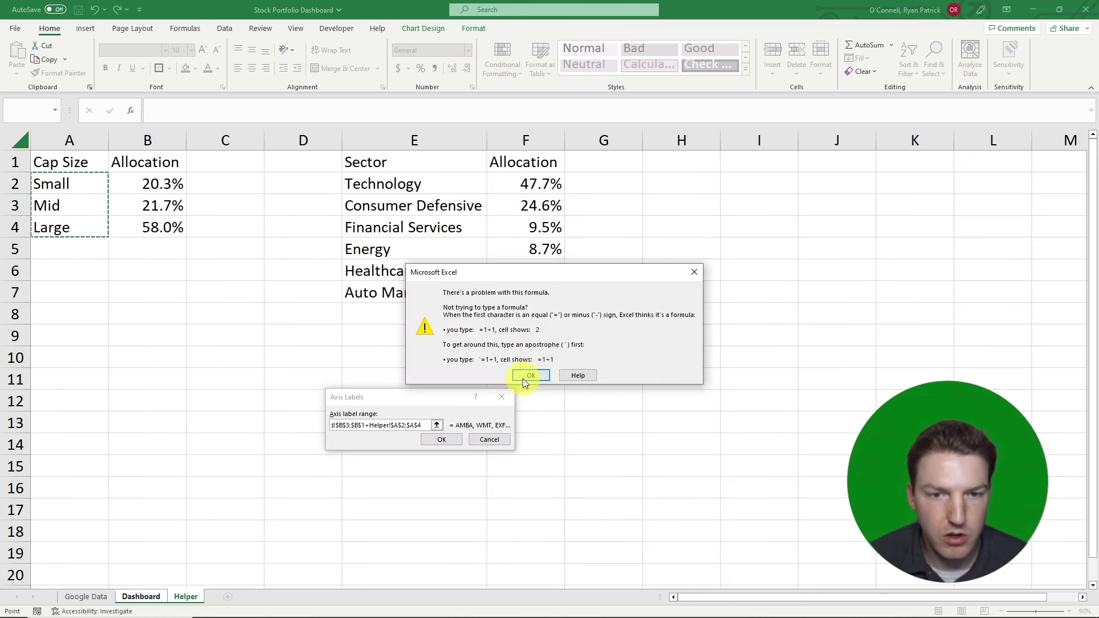
click(528, 373)
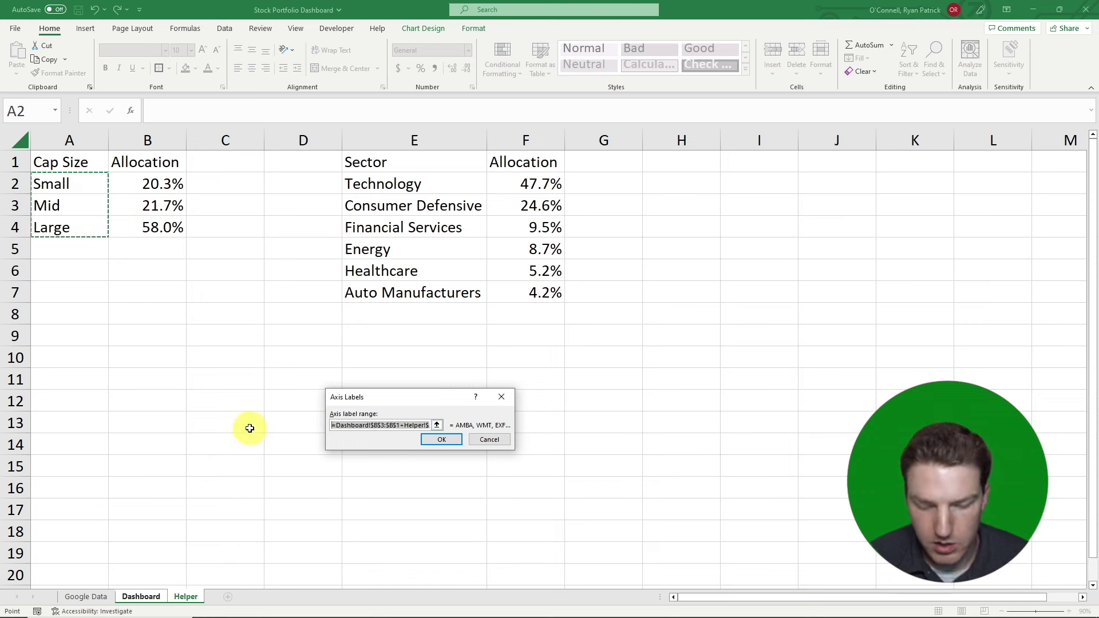
key(BackSpace)
drag(71, 186, 69, 231)
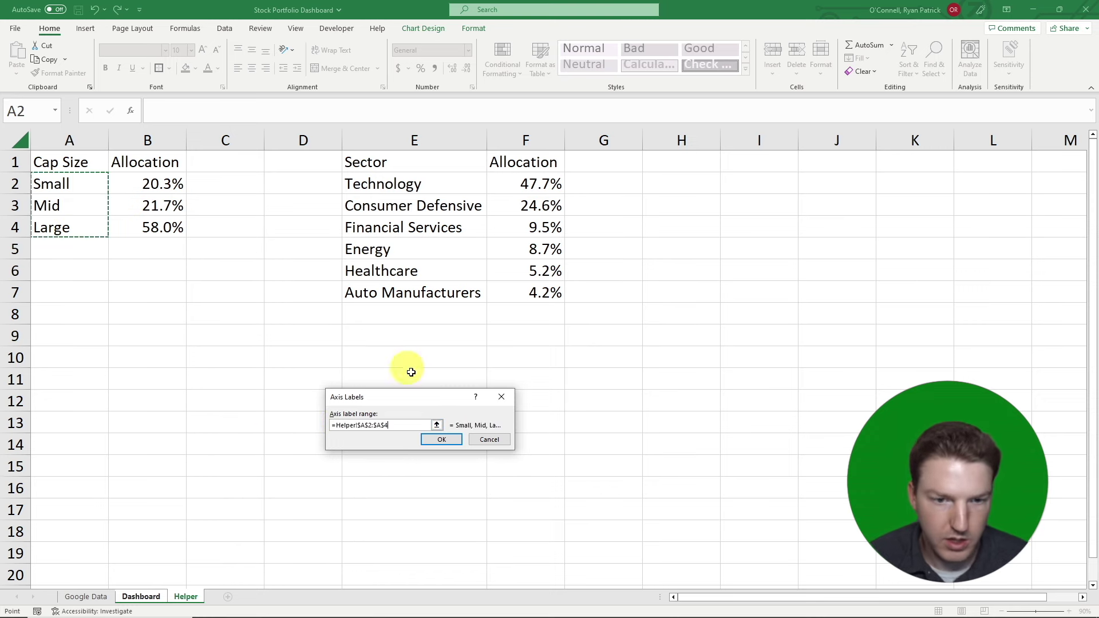
click(439, 446)
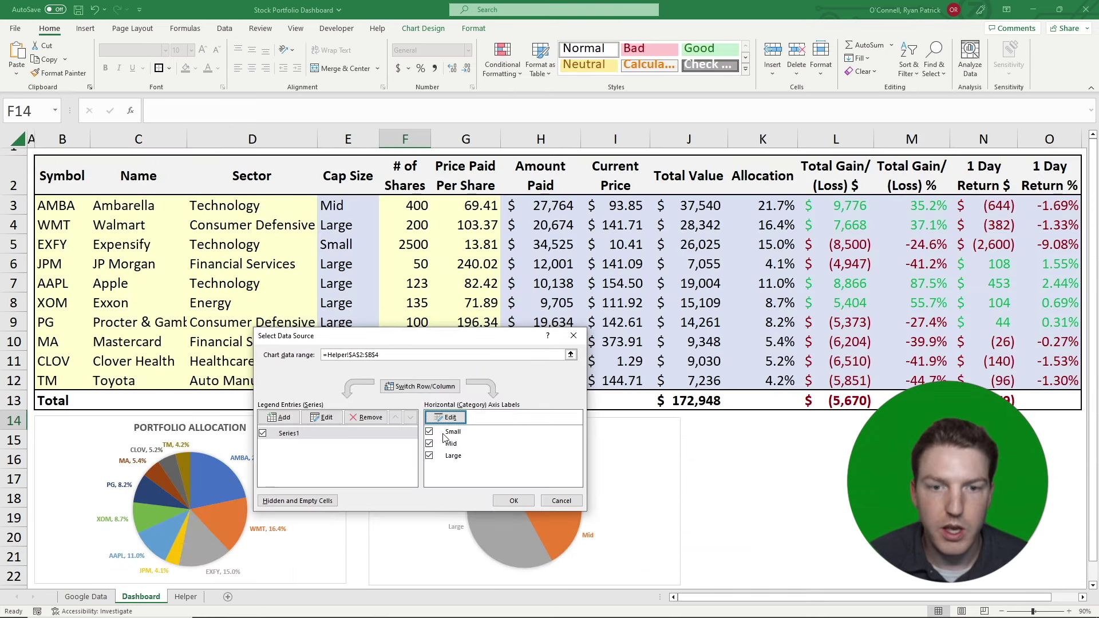
click(514, 501)
key(Escape)
Enlarge the font of the Small, Mid and Large data labels on the copied pie chart.
scroll(748, 501, down, 1)
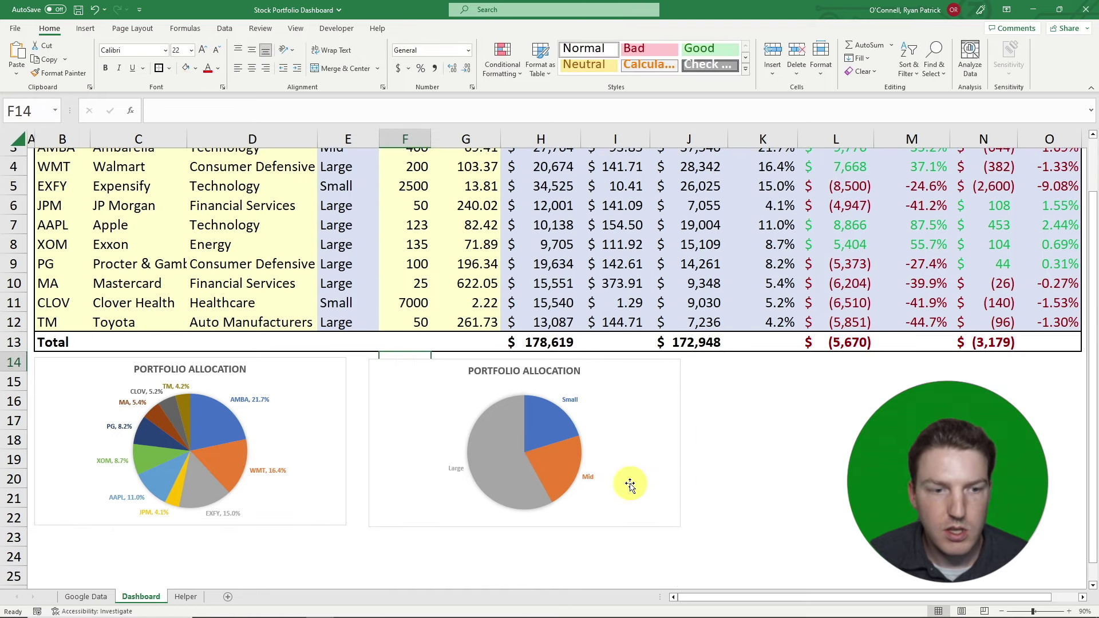
scroll(630, 485, up, 1)
click(570, 458)
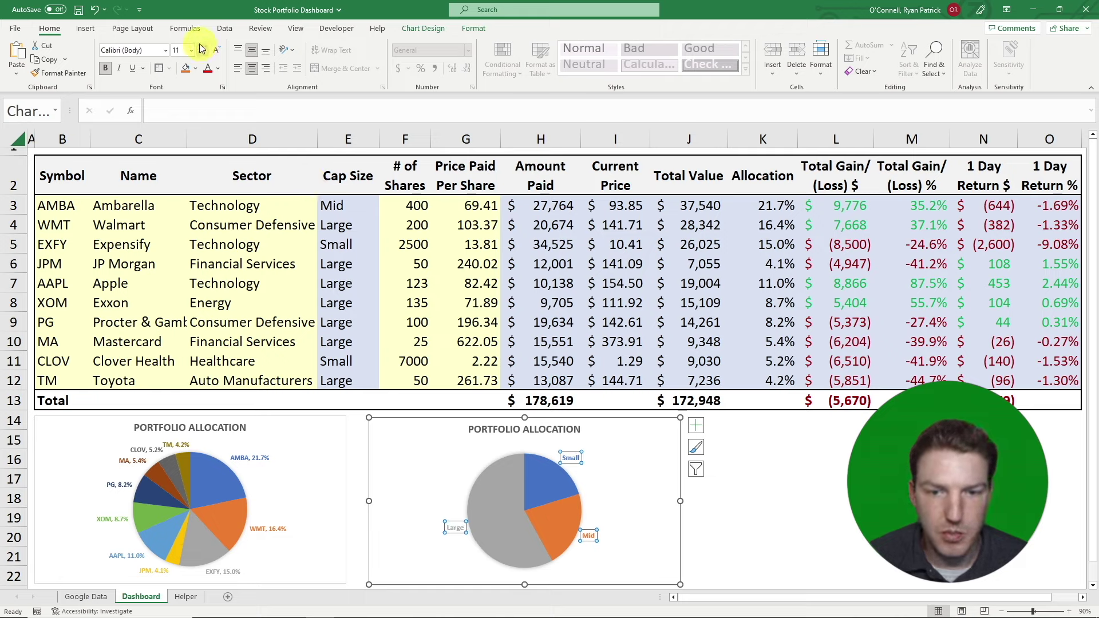
Change the copied pie chart's title to CAP SIZE ALLOCATION.
click(488, 430)
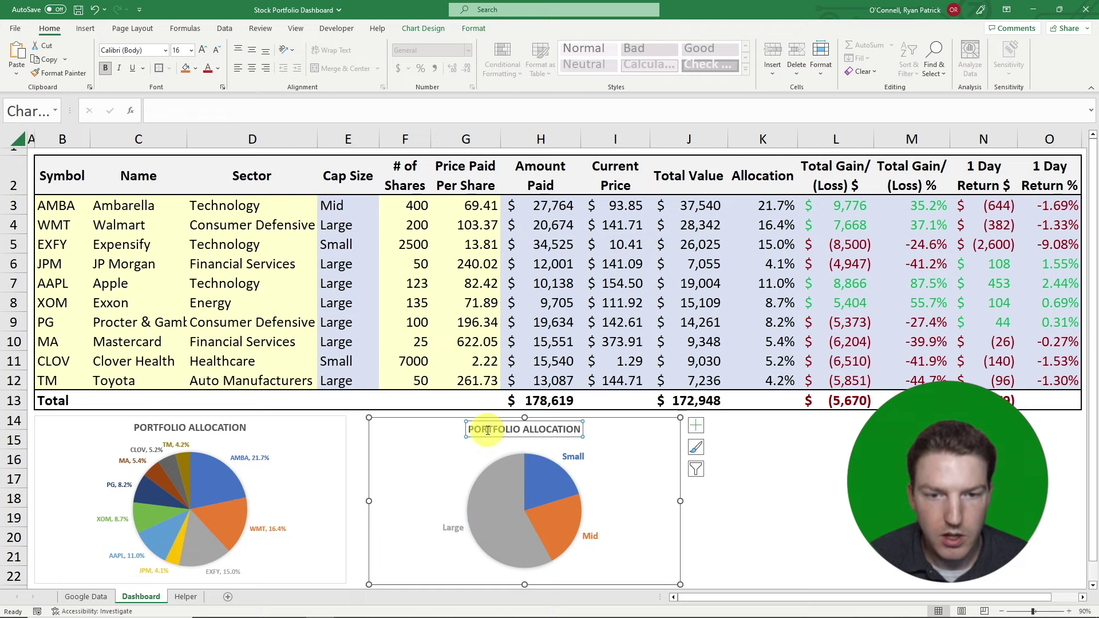
click(482, 430)
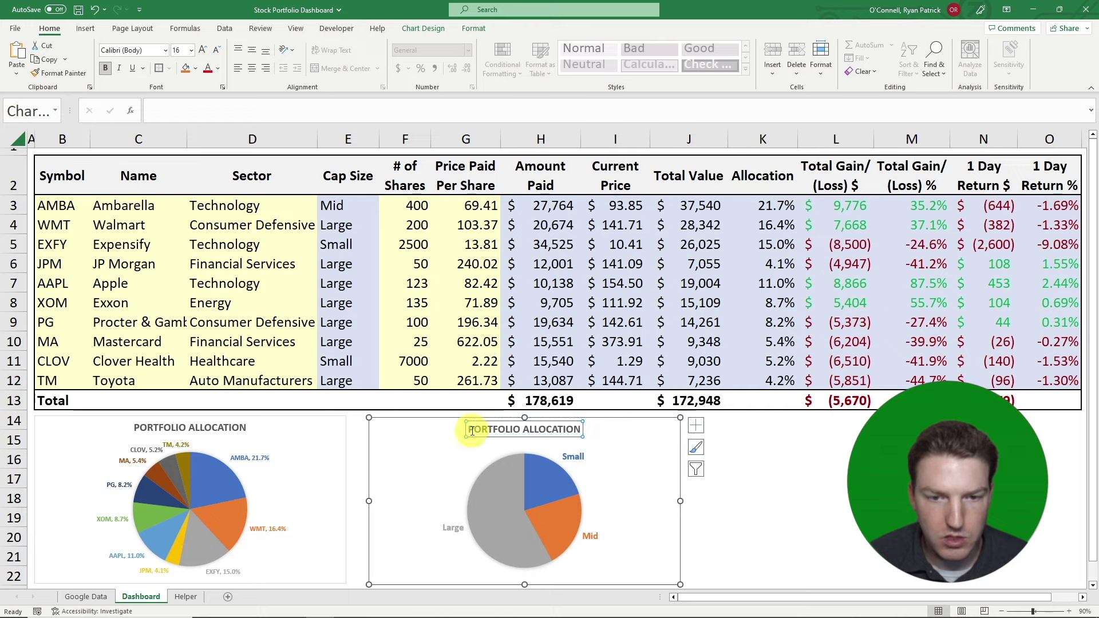
double_click(481, 431)
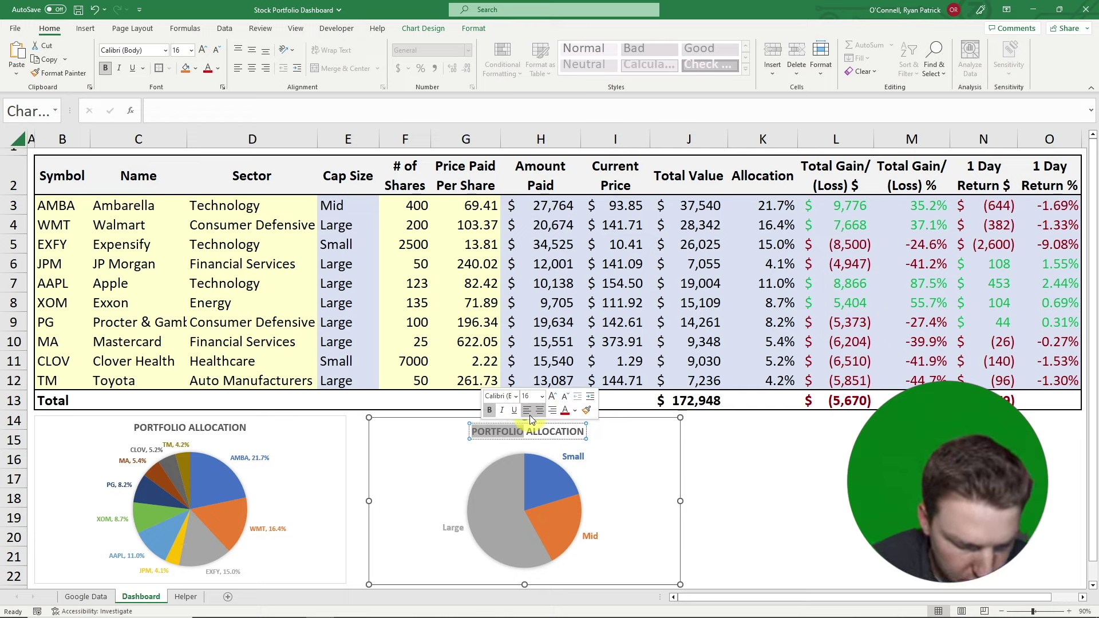
text(CAP SIZE)
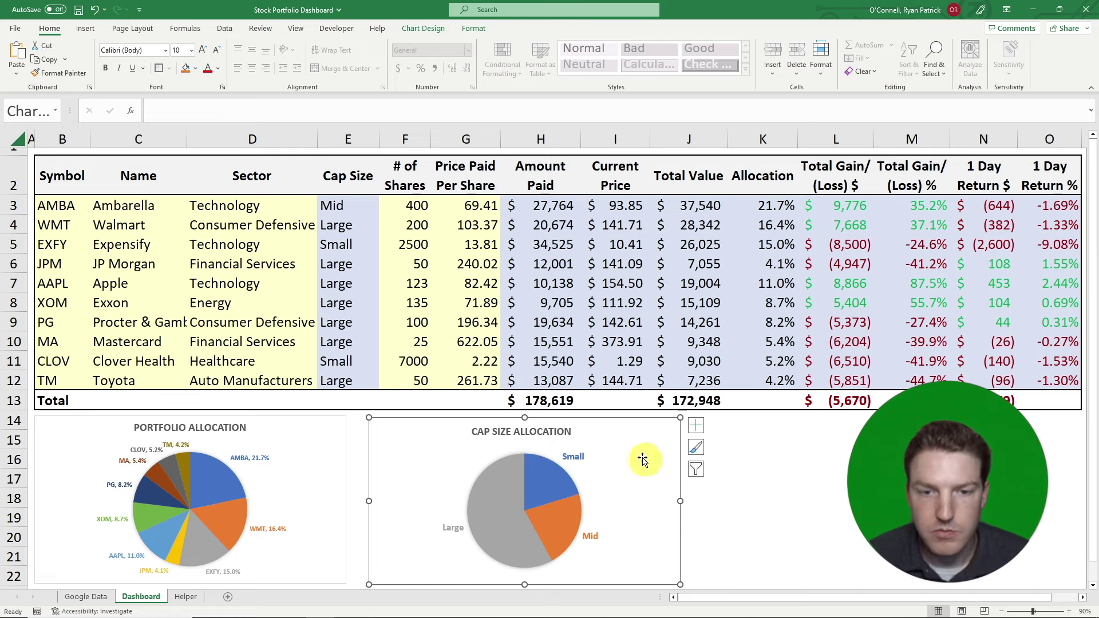
Copy the Cap Size Allocation chart and paste a duplicate into the empty area to its right, below the table.
click(402, 441)
click(402, 441)
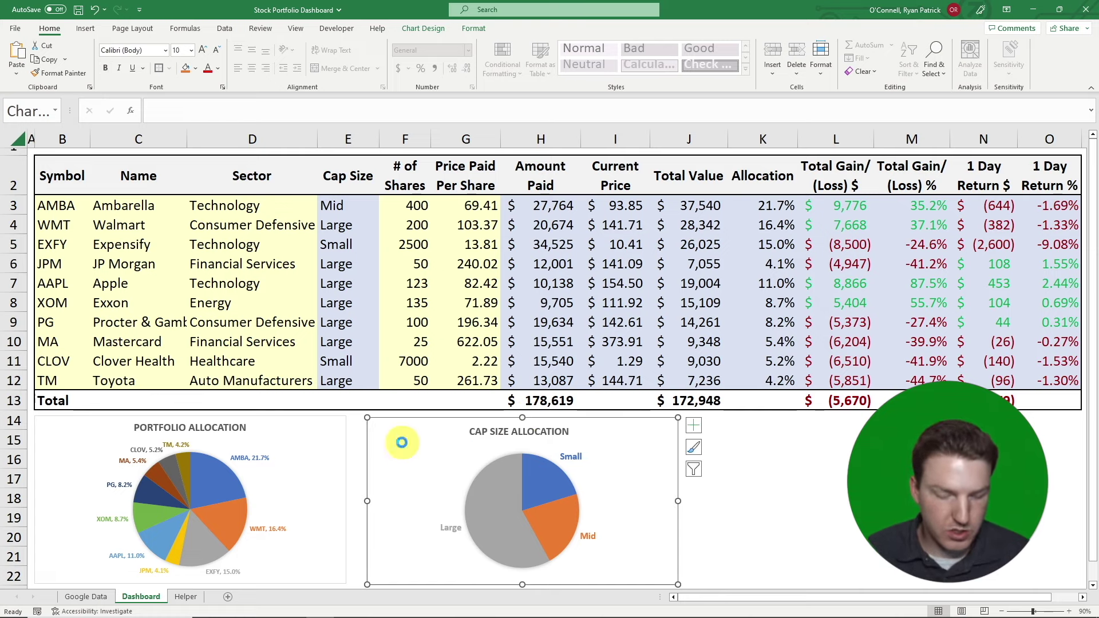
key(ctrl+c)
click(773, 441)
key(ctrl+v)
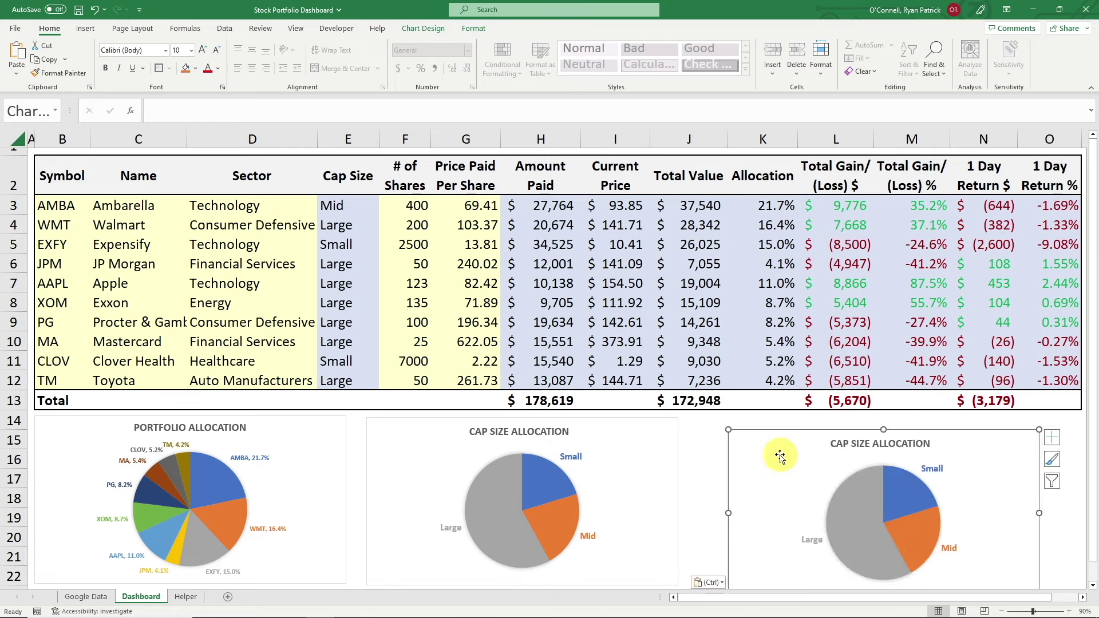
Align the pasted chart beside the Cap Size Allocation chart and change its title to SECTOR ALLOCATION.
drag(780, 455, 723, 438)
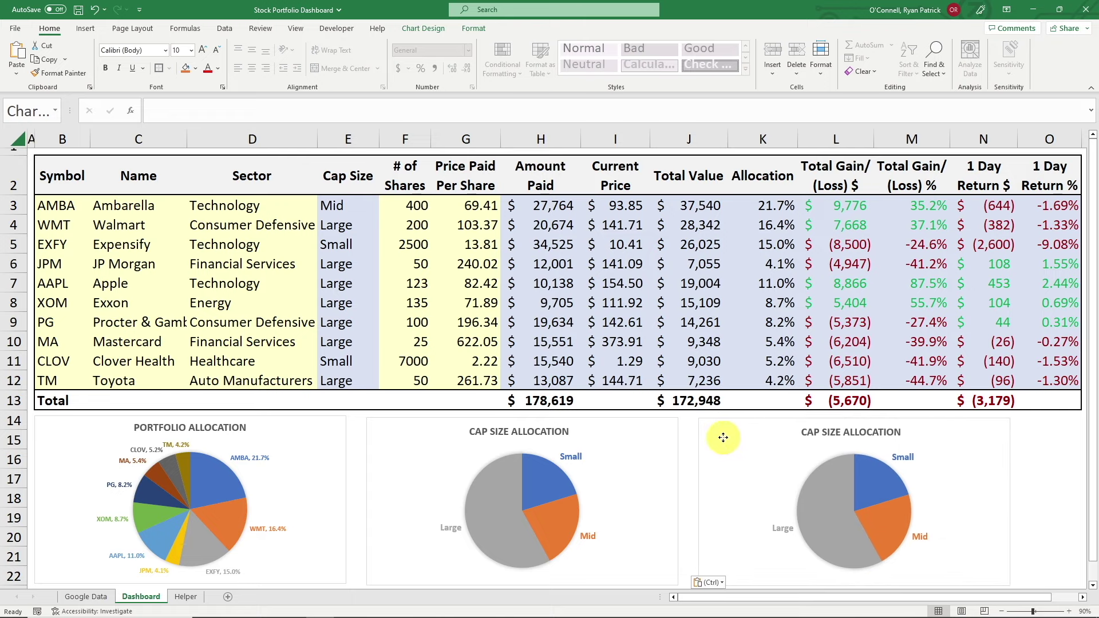
click(807, 447)
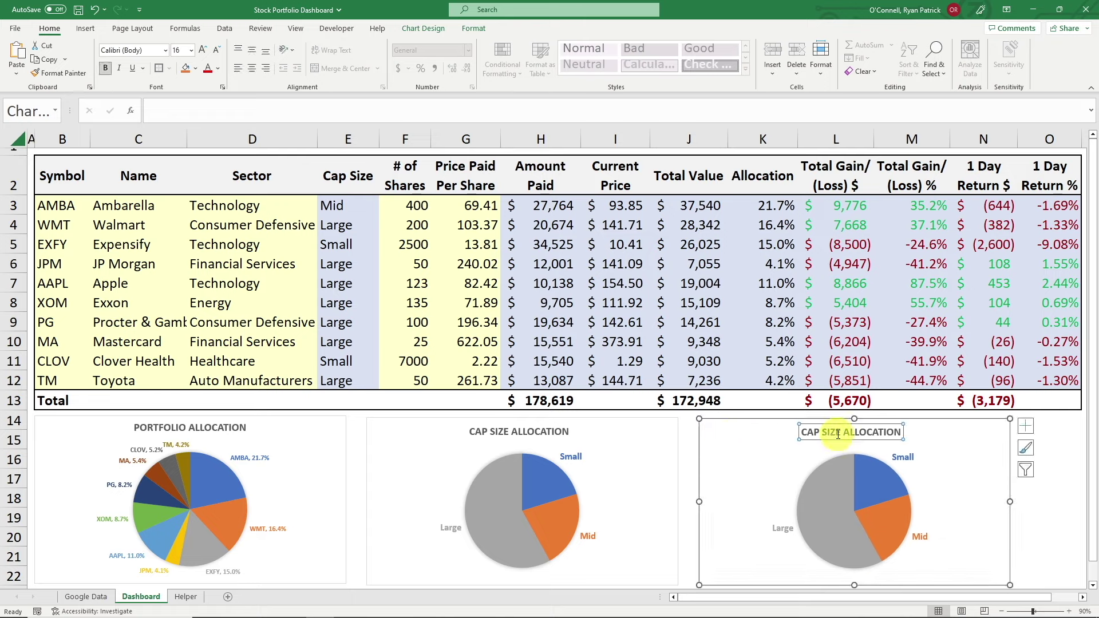
drag(840, 433, 767, 438)
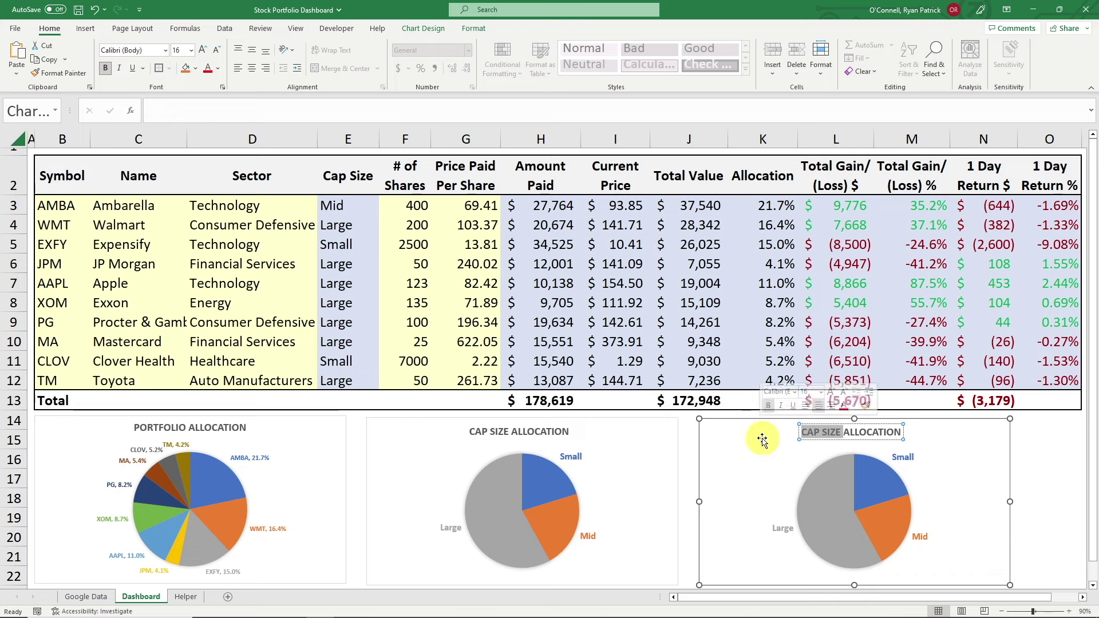
key(BackSpace)
text(SECTOR)
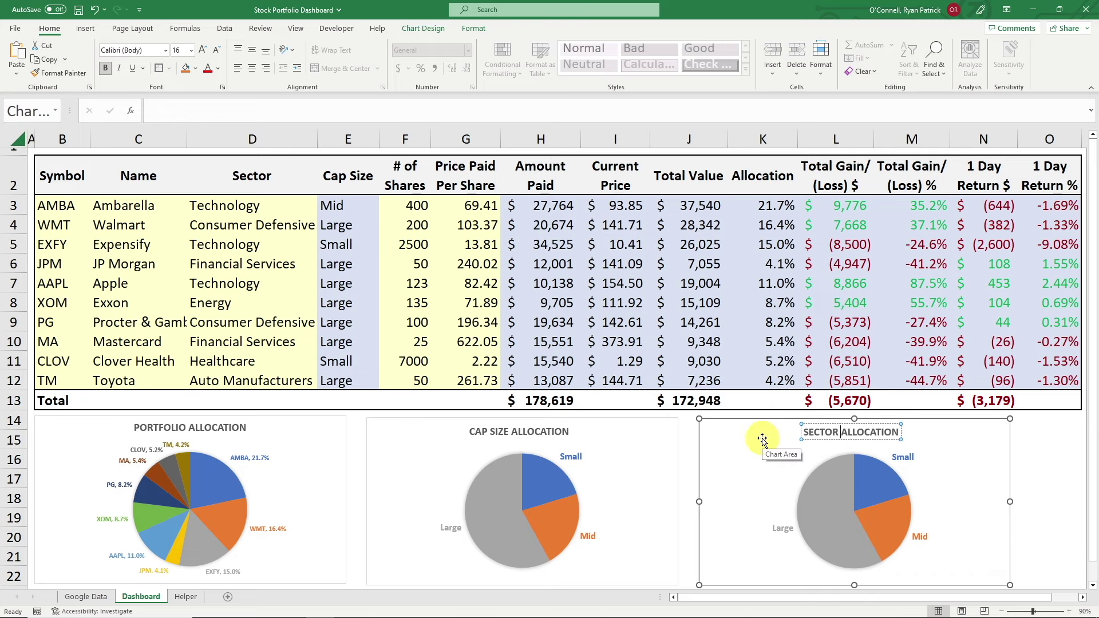
click(792, 485)
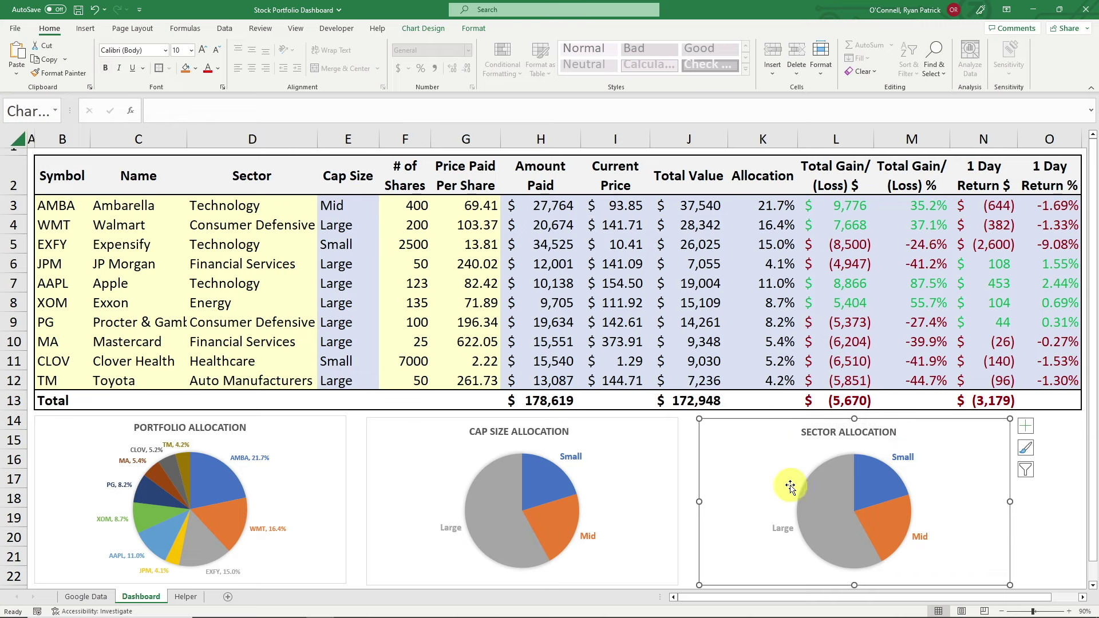
Set the Sector Allocation chart's series values to the sector allocation percentages in Helper!$F$2:$F$7.
right_click(742, 464)
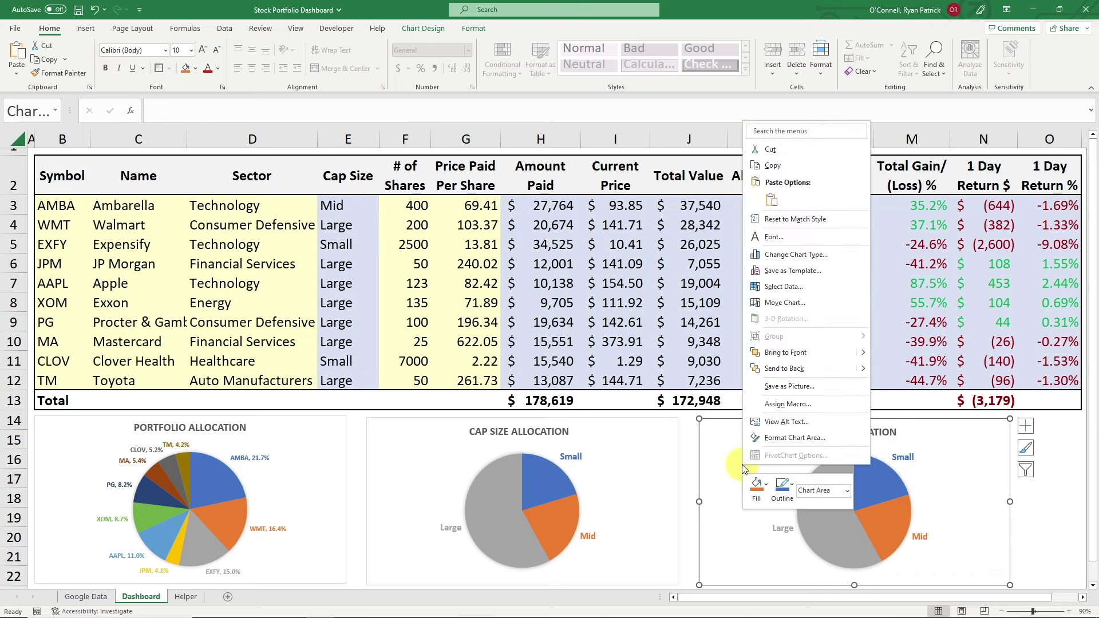
click(785, 287)
click(332, 403)
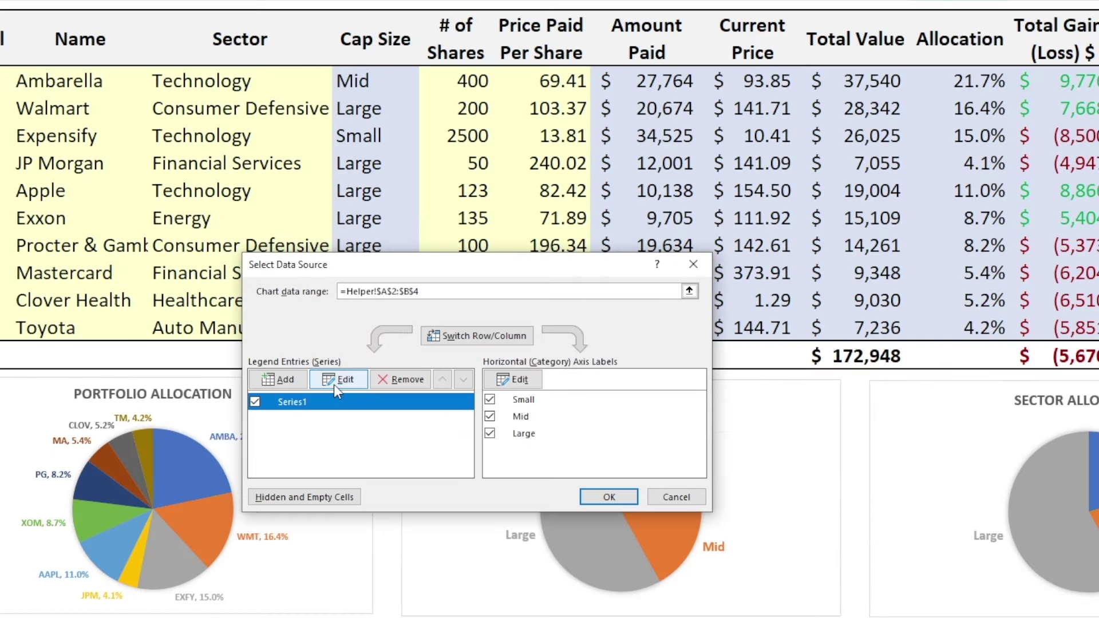
click(341, 383)
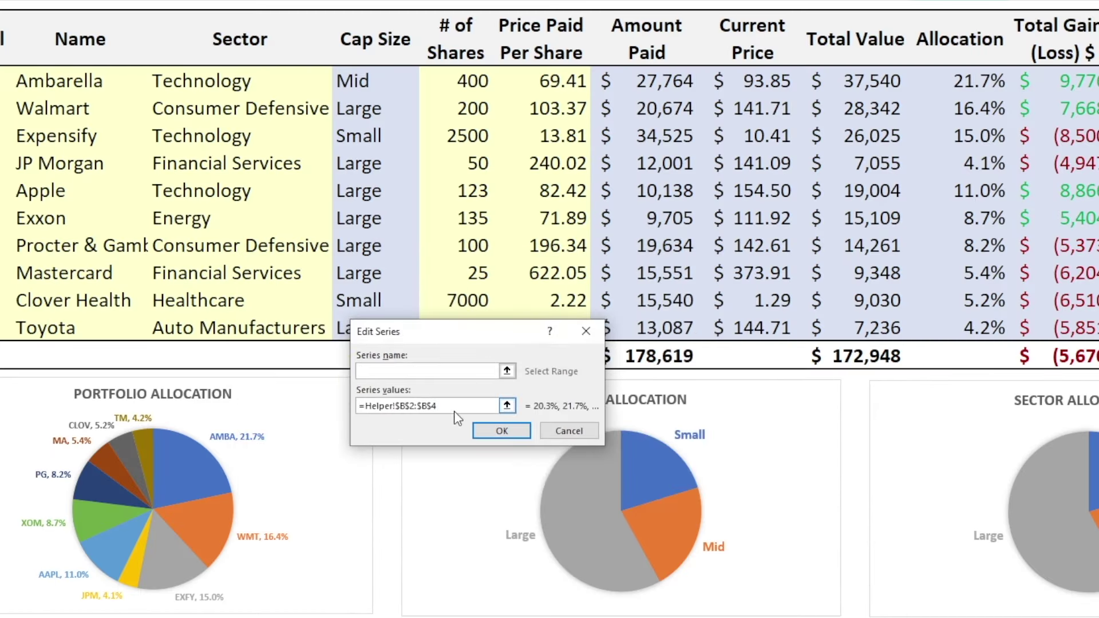
drag(453, 406, 373, 407)
key(BackSpace)
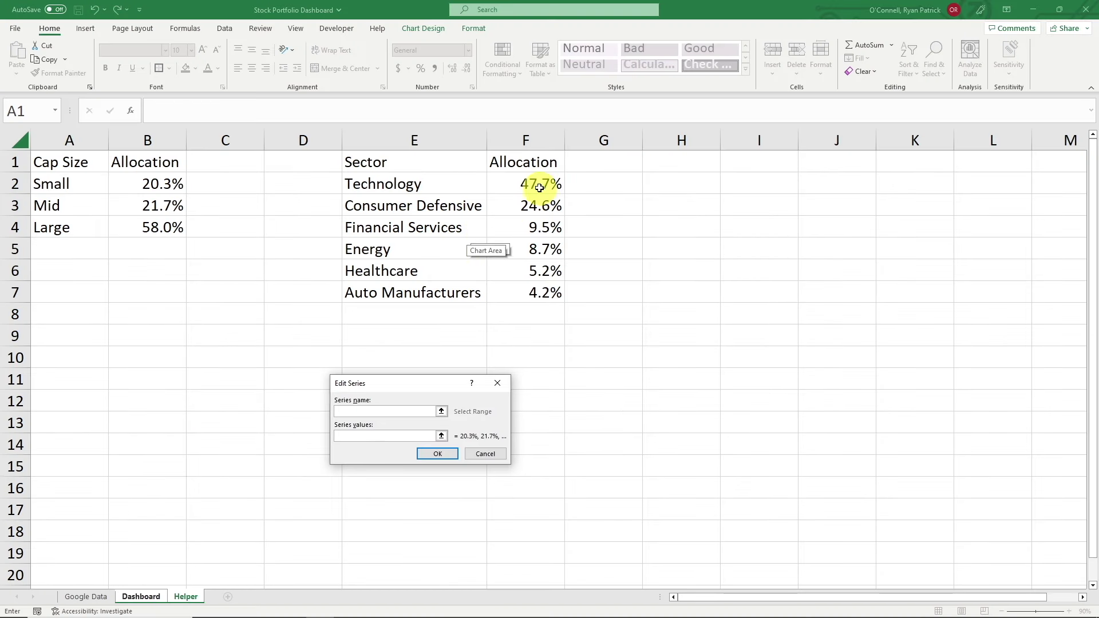
drag(539, 188, 540, 293)
click(438, 454)
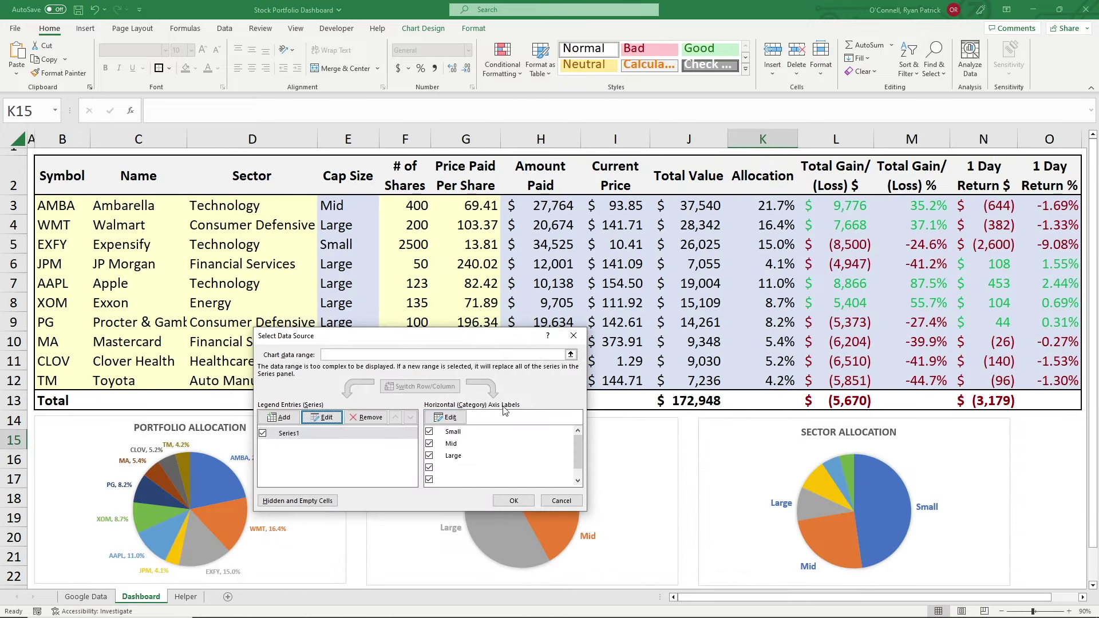
Set the Sector Allocation chart's category labels to the sector names in Helper!$E$2:$E$7 and apply the new data source.
click(452, 417)
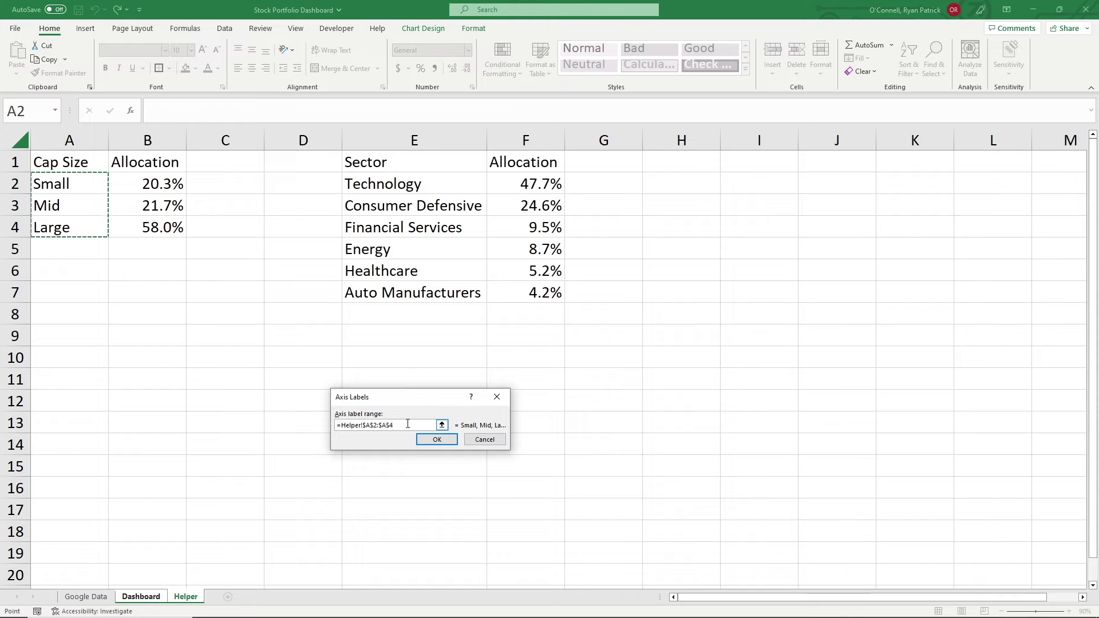
drag(408, 425, 325, 426)
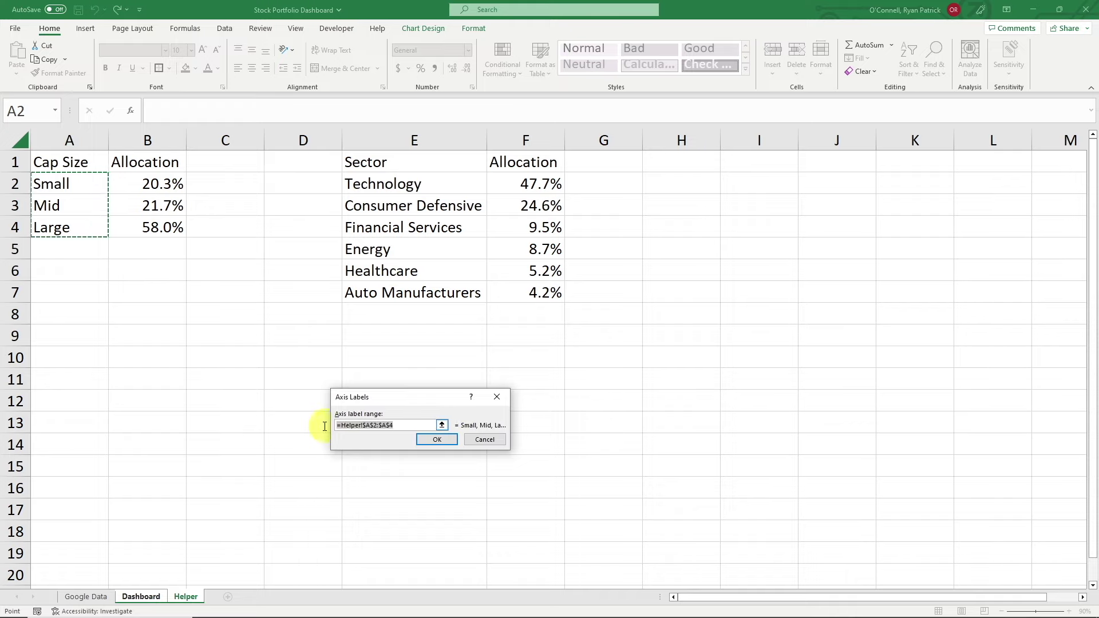
drag(413, 189, 407, 293)
click(437, 444)
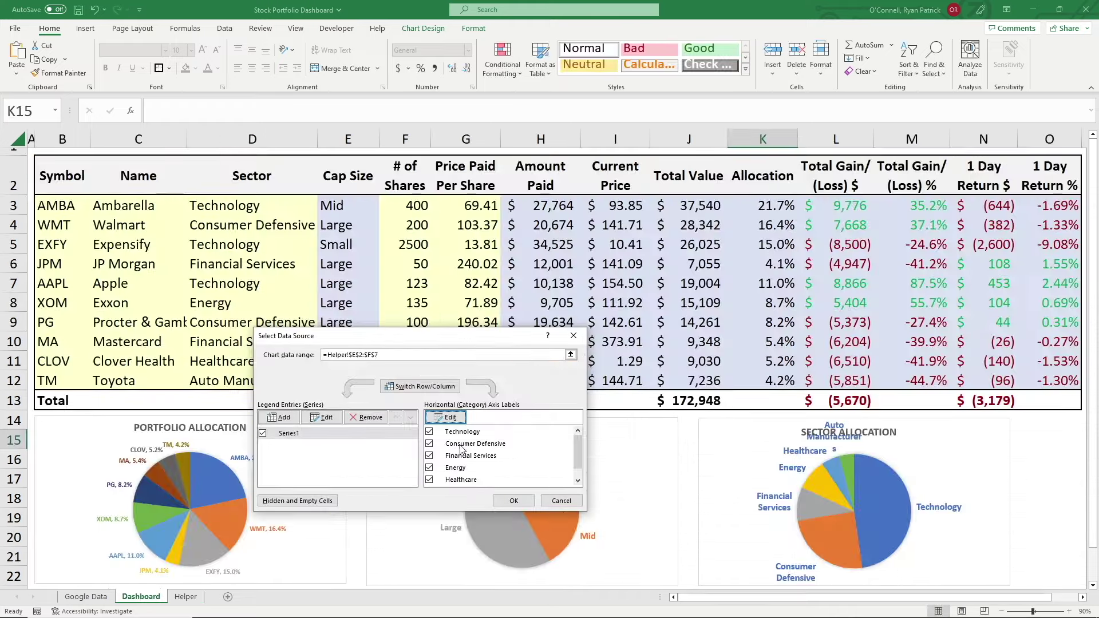
click(513, 502)
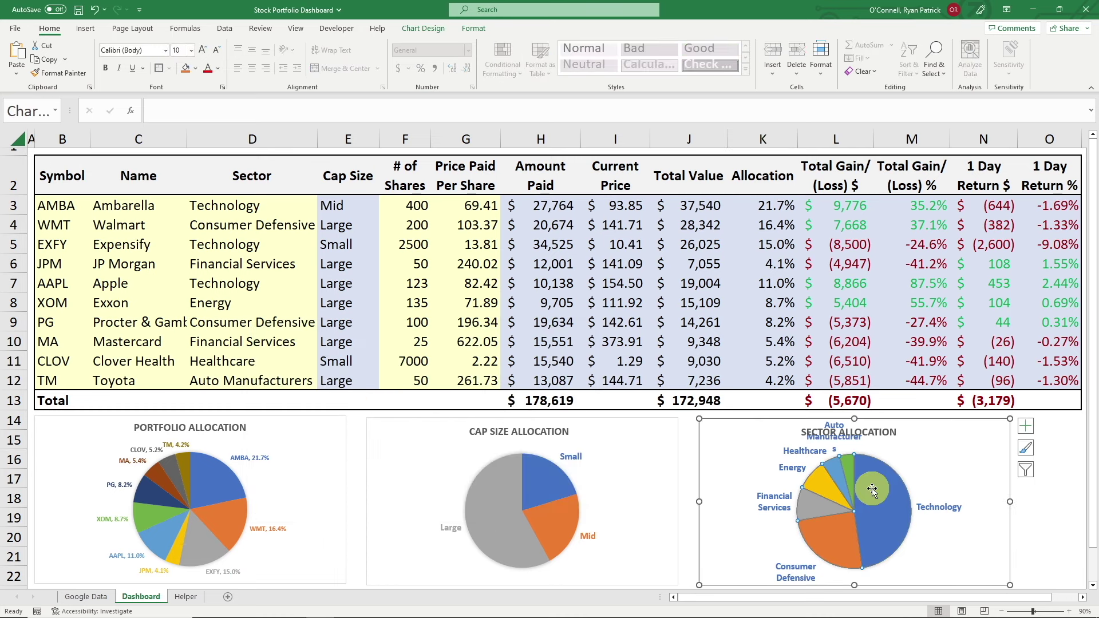
Apply the first chart style to the Sector Allocation chart so its data labels use the slice colours.
click(845, 475)
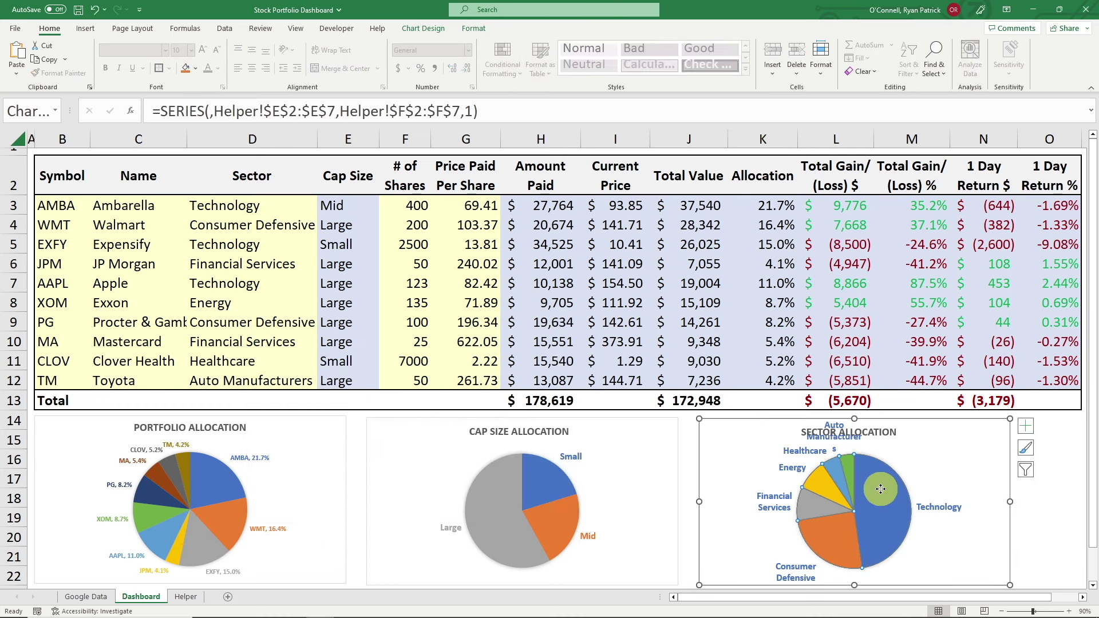
click(774, 502)
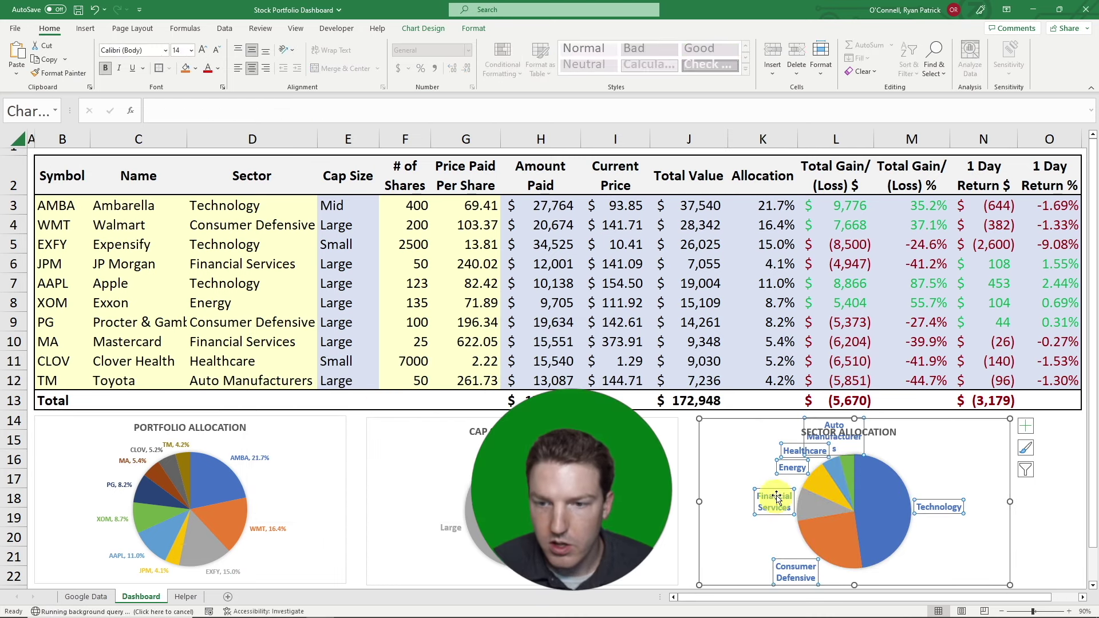
click(802, 468)
key(Escape)
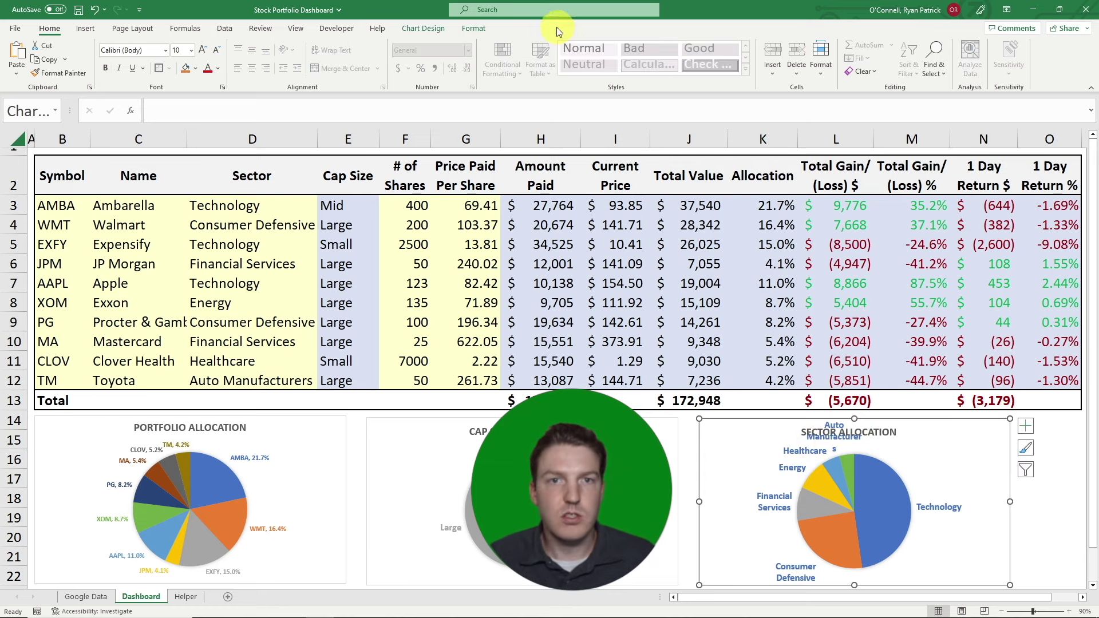
click(433, 29)
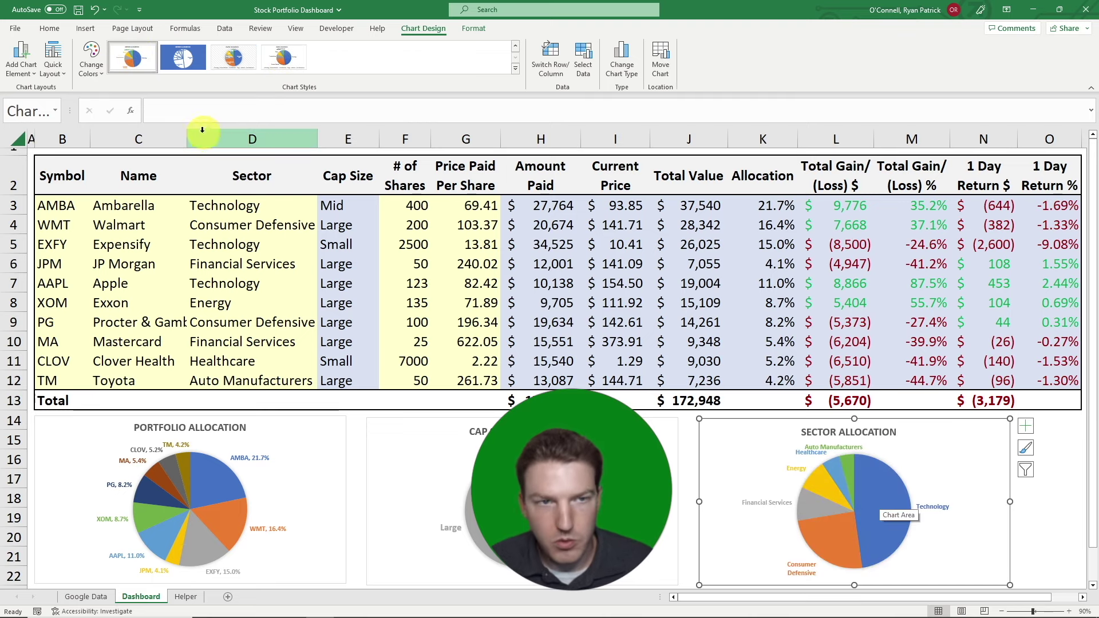
Enlarge the font of the Sector Allocation chart's data labels to 10.5.
click(850, 448)
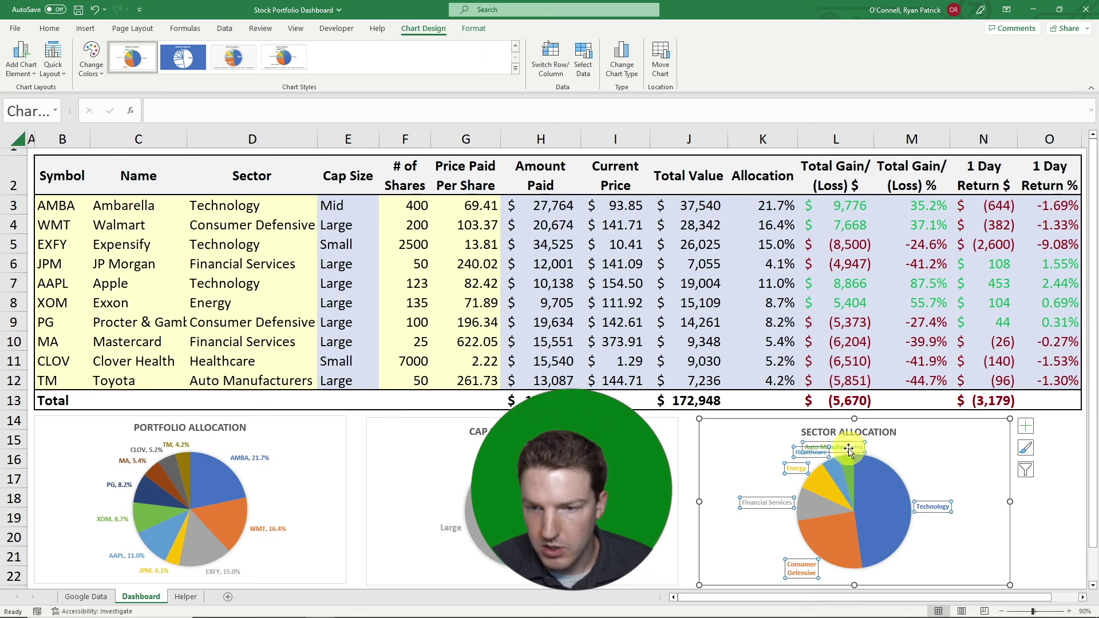
click(49, 29)
click(203, 51)
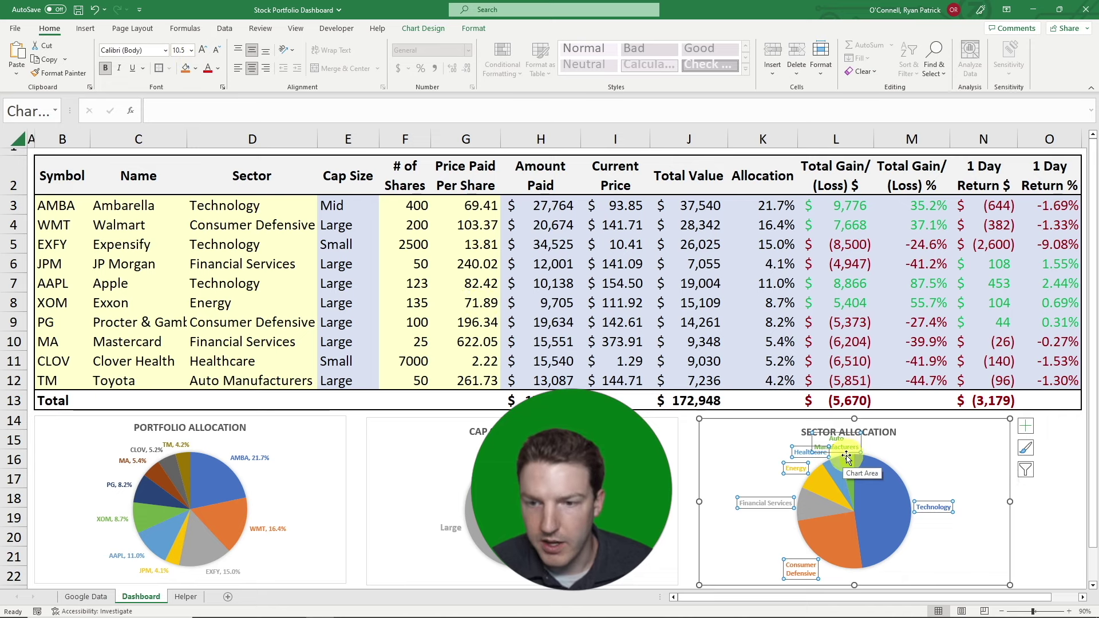
Add the value to the Sector Allocation chart's data labels beside the category name and close the label formatting options.
click(437, 29)
click(36, 68)
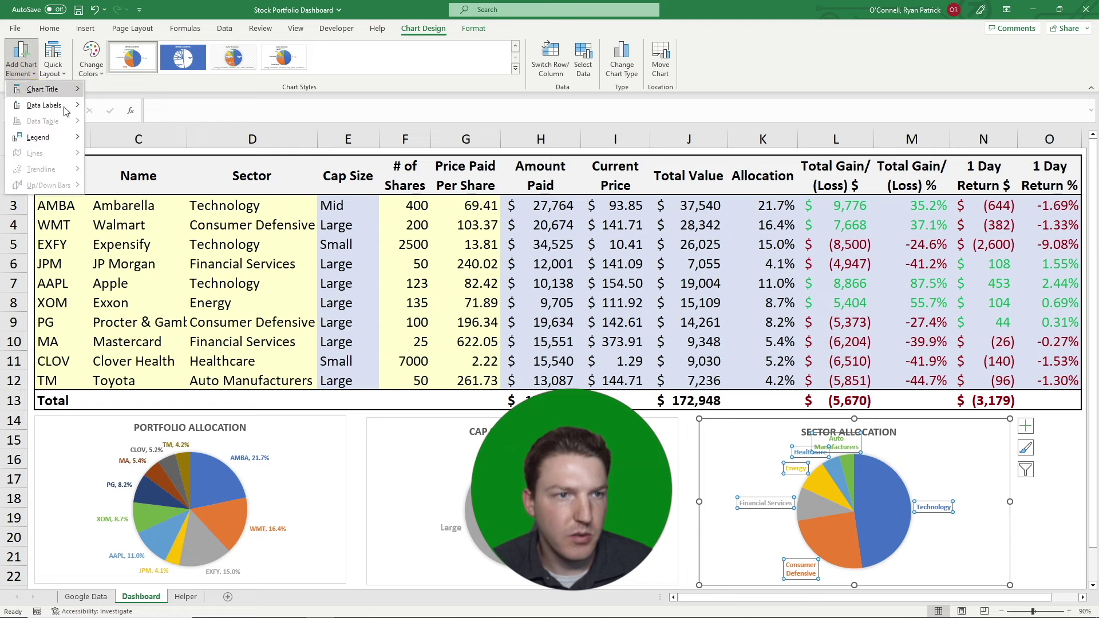
mouse_move(74, 143)
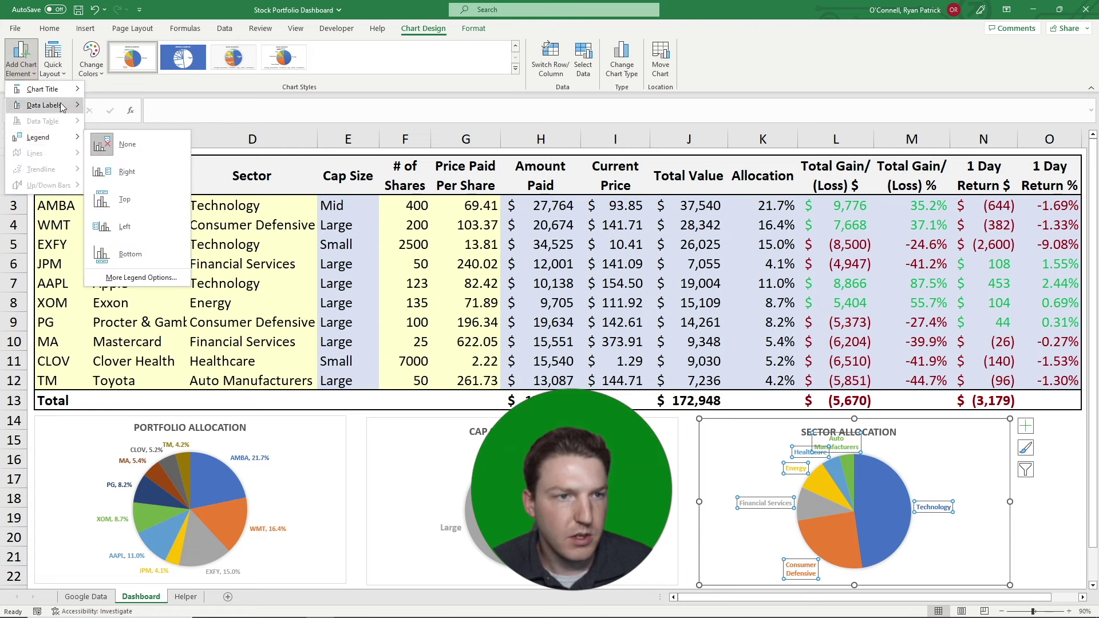
click(158, 276)
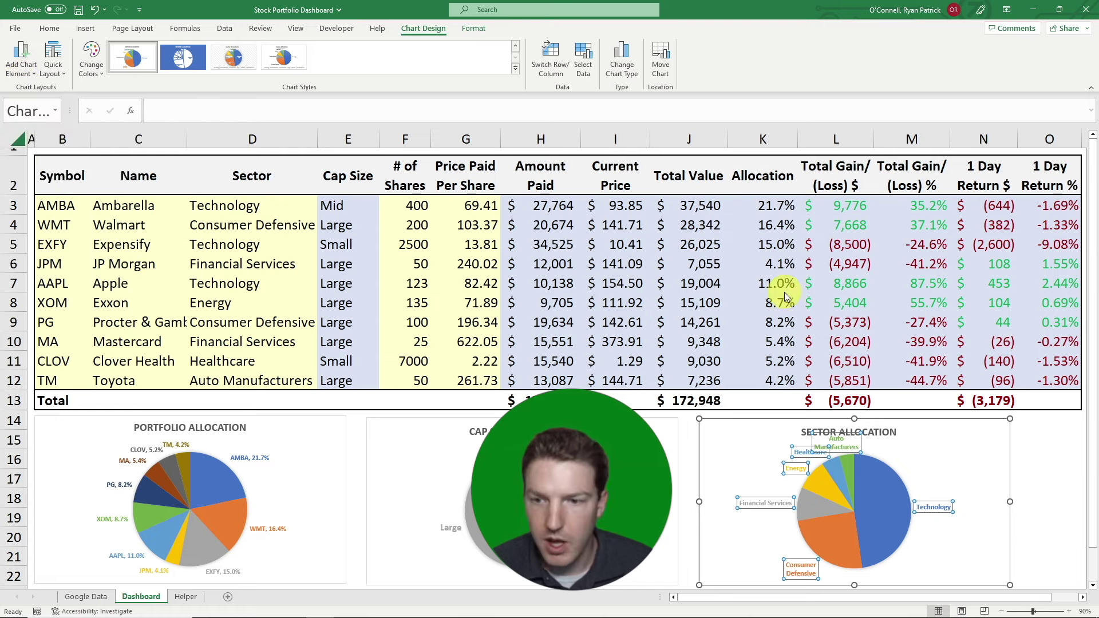
key(ctrl+1)
click(967, 277)
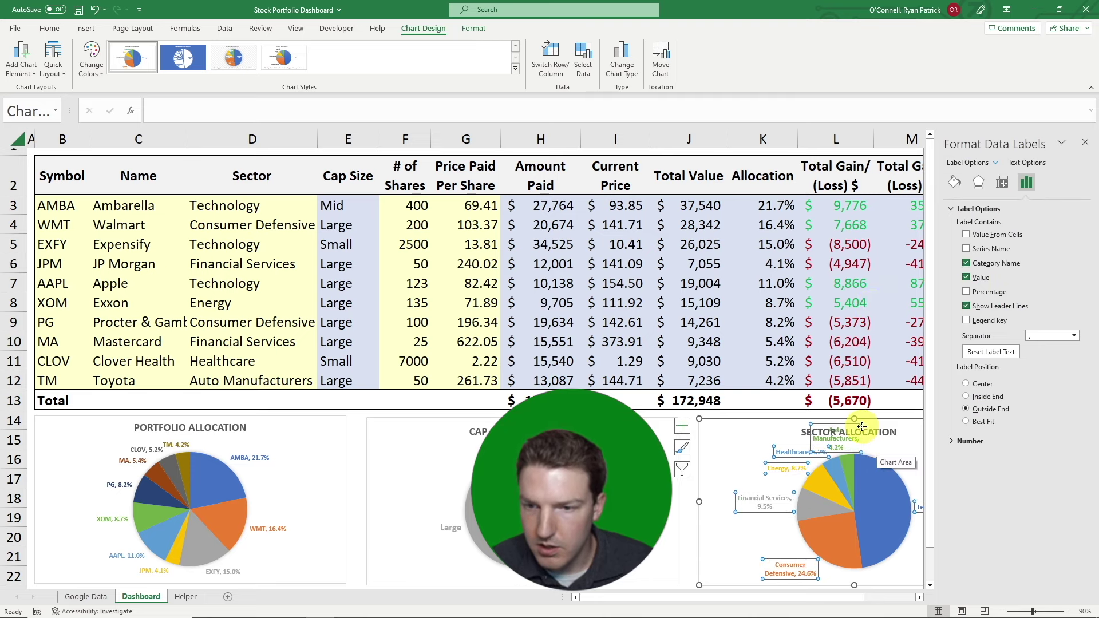
click(896, 455)
click(906, 445)
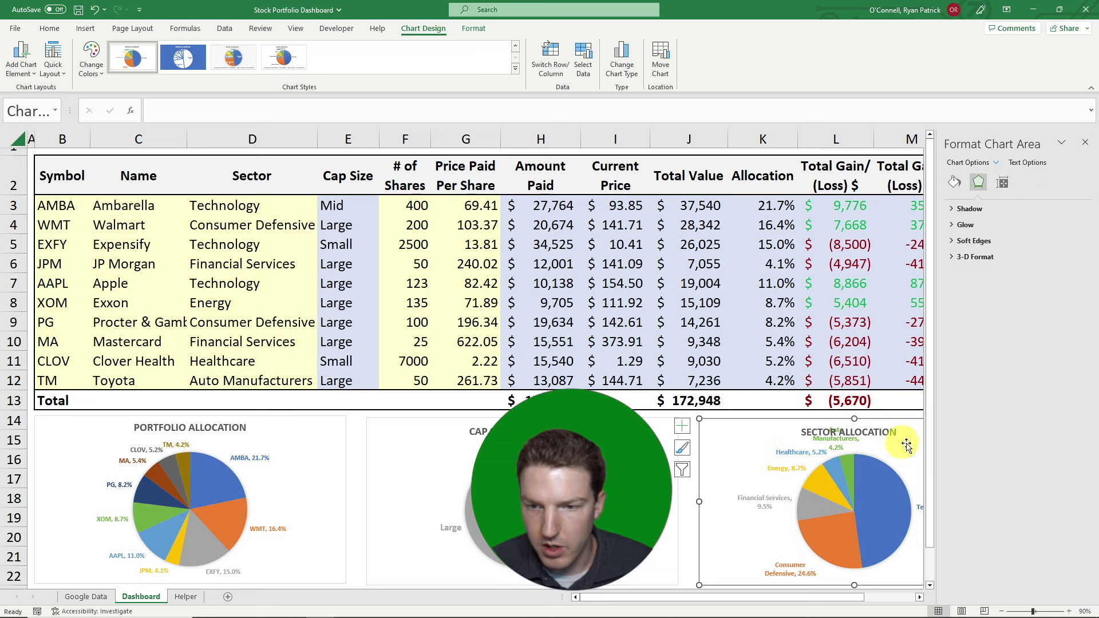
click(1085, 142)
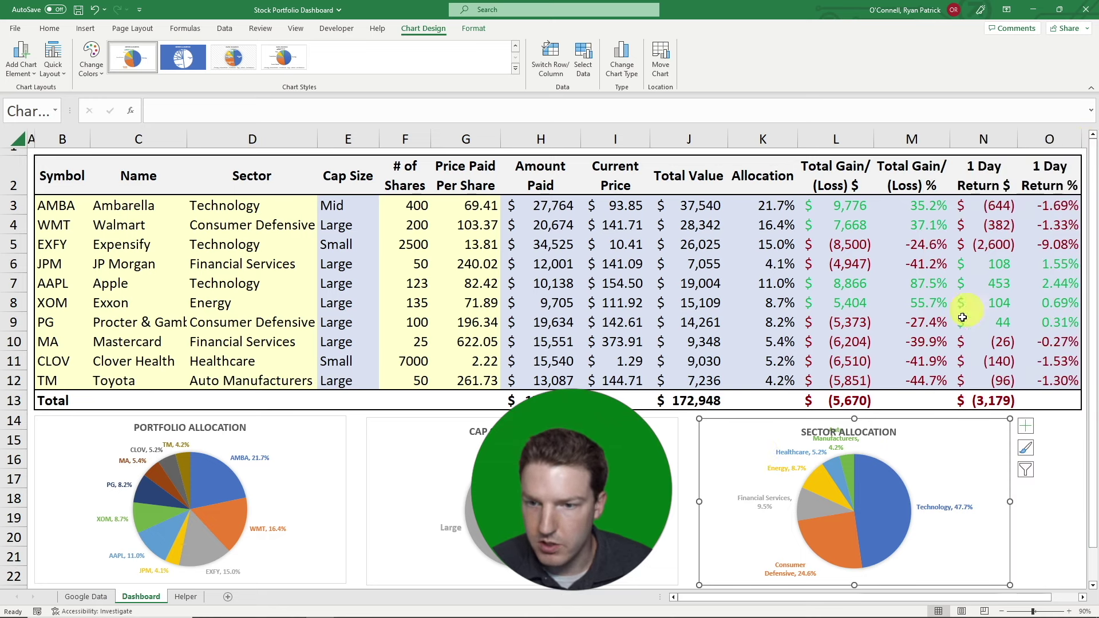
Move the SECTOR ALLOCATION title to the right within its chart, clear of the Auto Manufacturers label, and deselect the chart.
click(891, 429)
drag(891, 429, 964, 426)
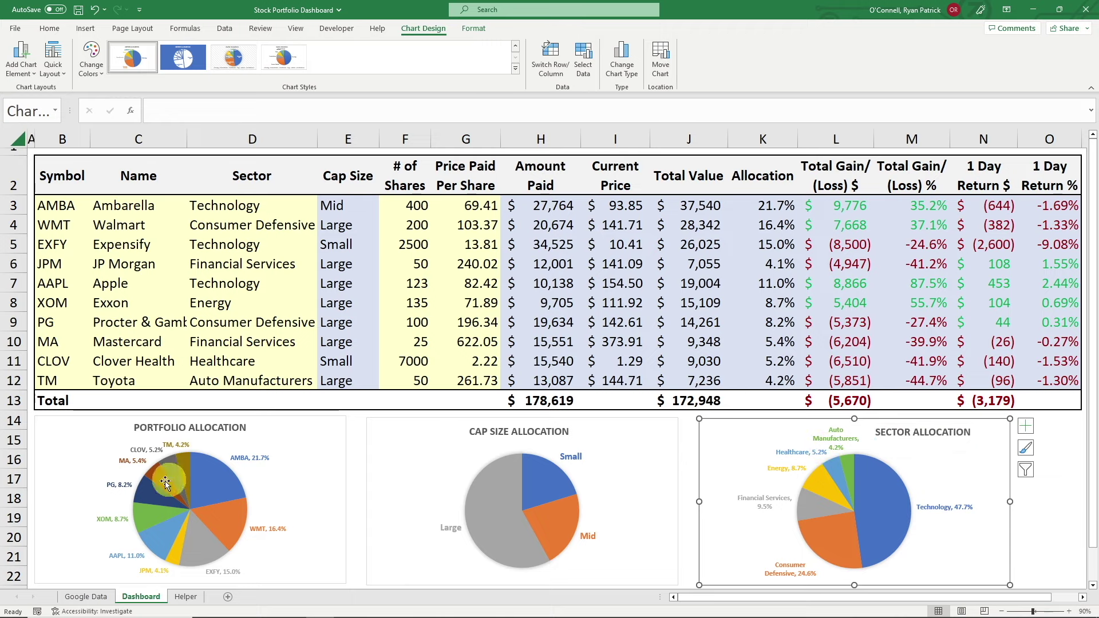
click(1053, 515)
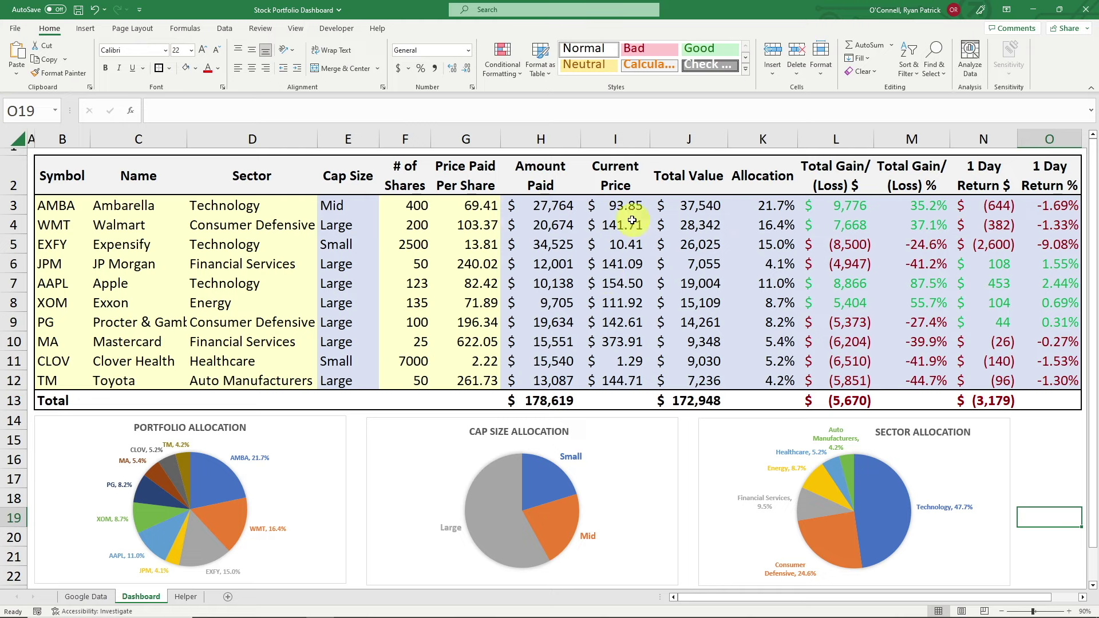
Set the number of EXFY shares in F5 to 1500.
click(404, 245)
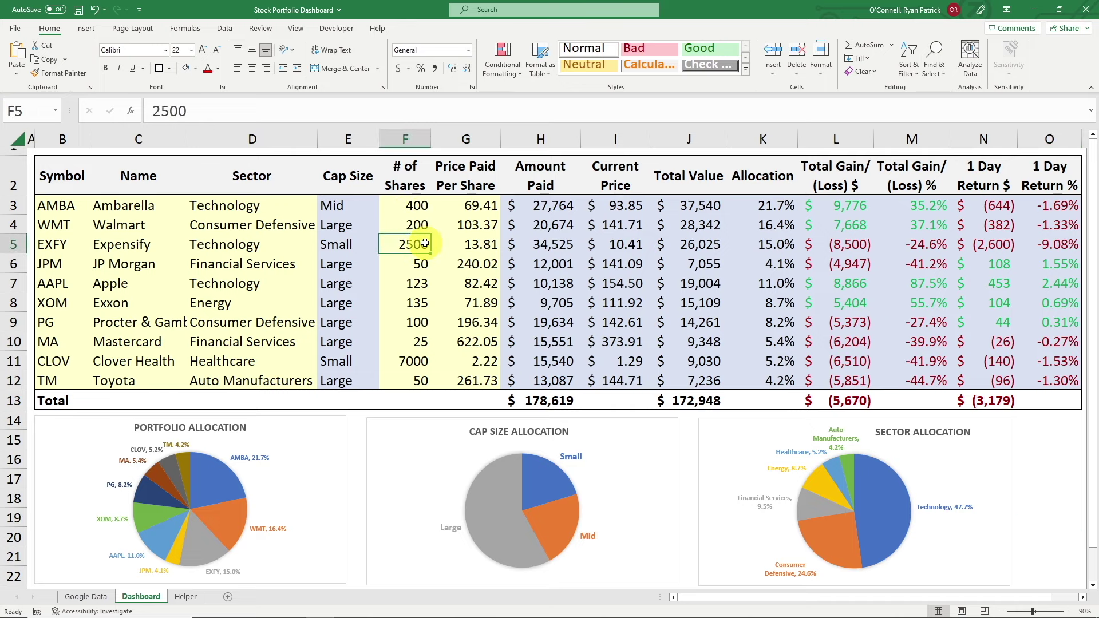
text(15)
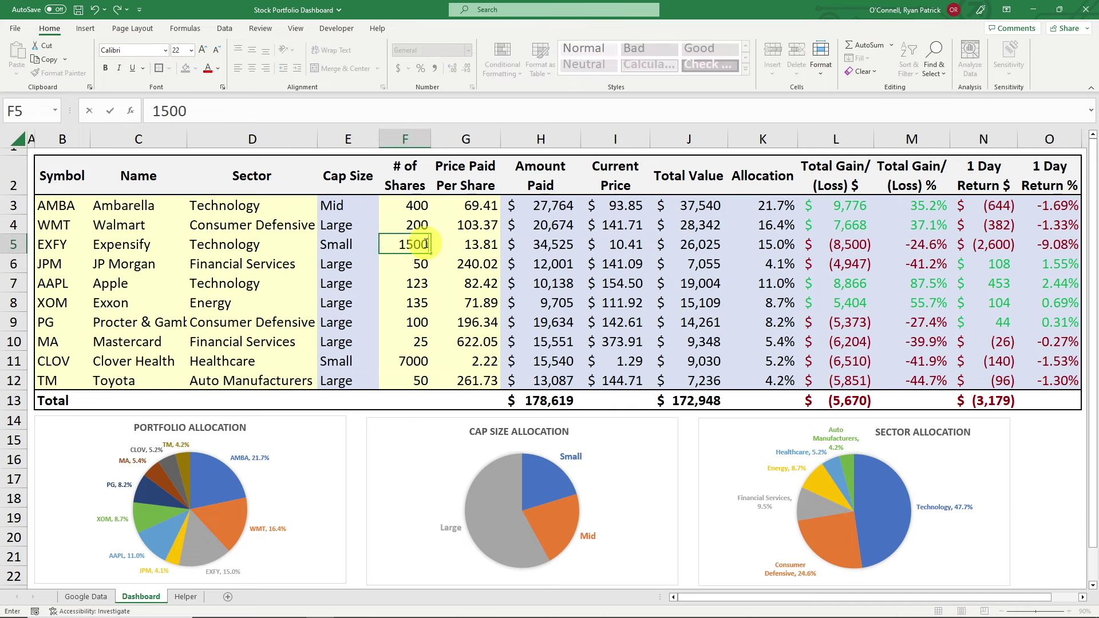
key(Return)
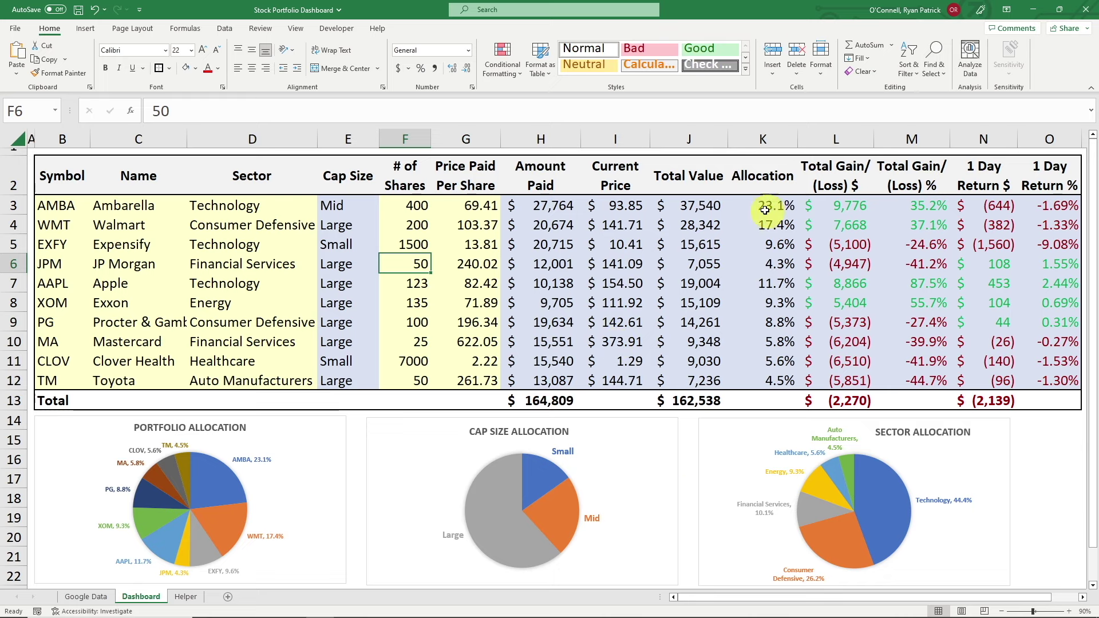
Try a current price of 85 for AMBA in I3 and undo the change.
click(620, 206)
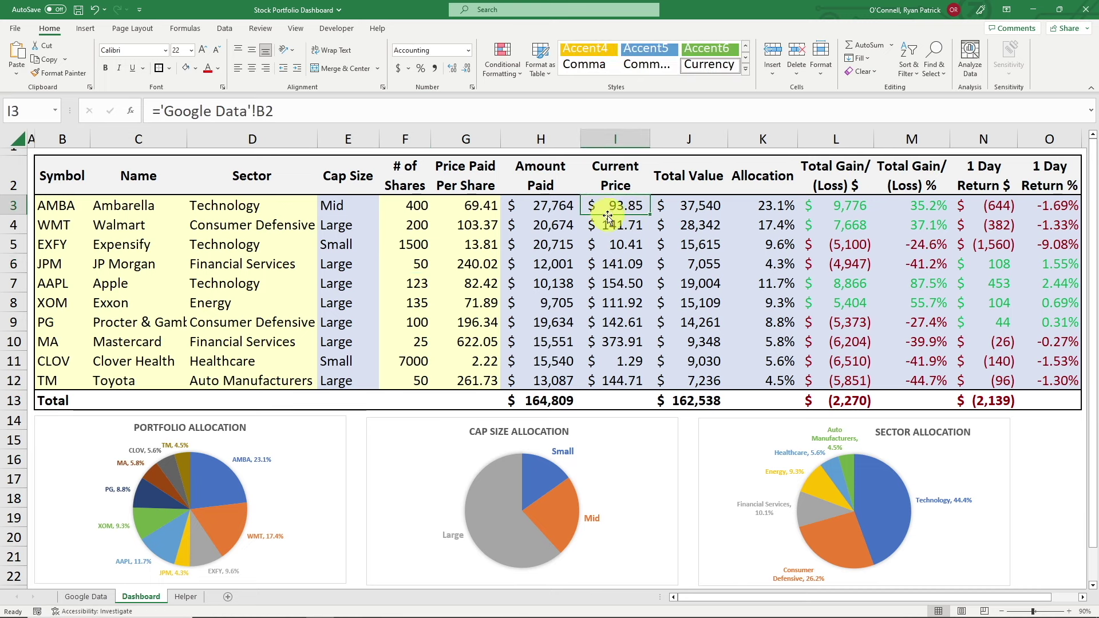
text(85)
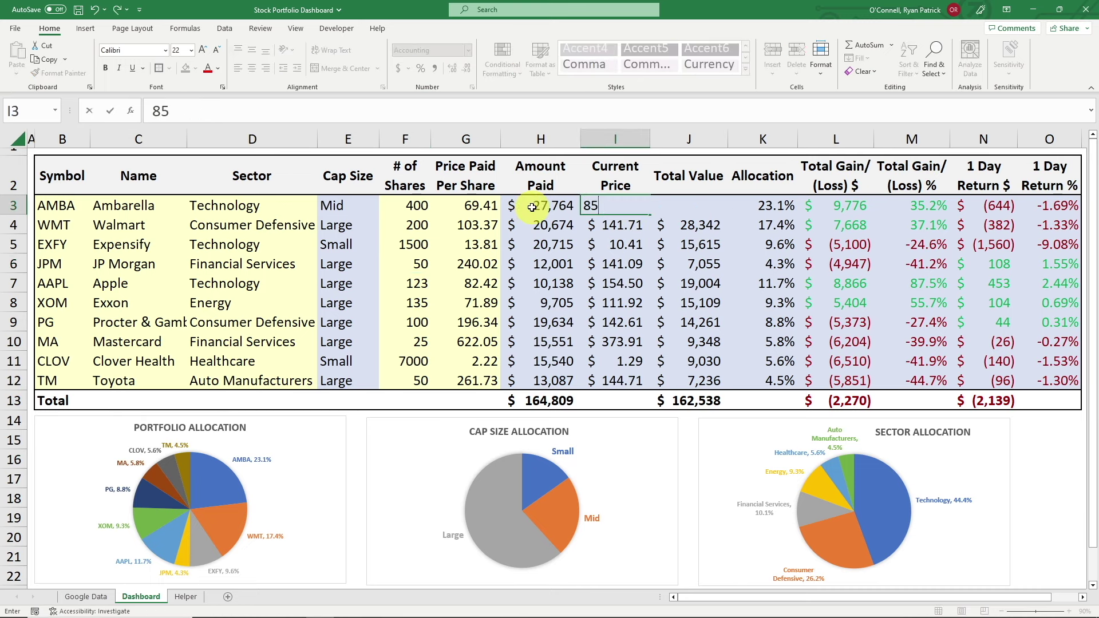
key(Return)
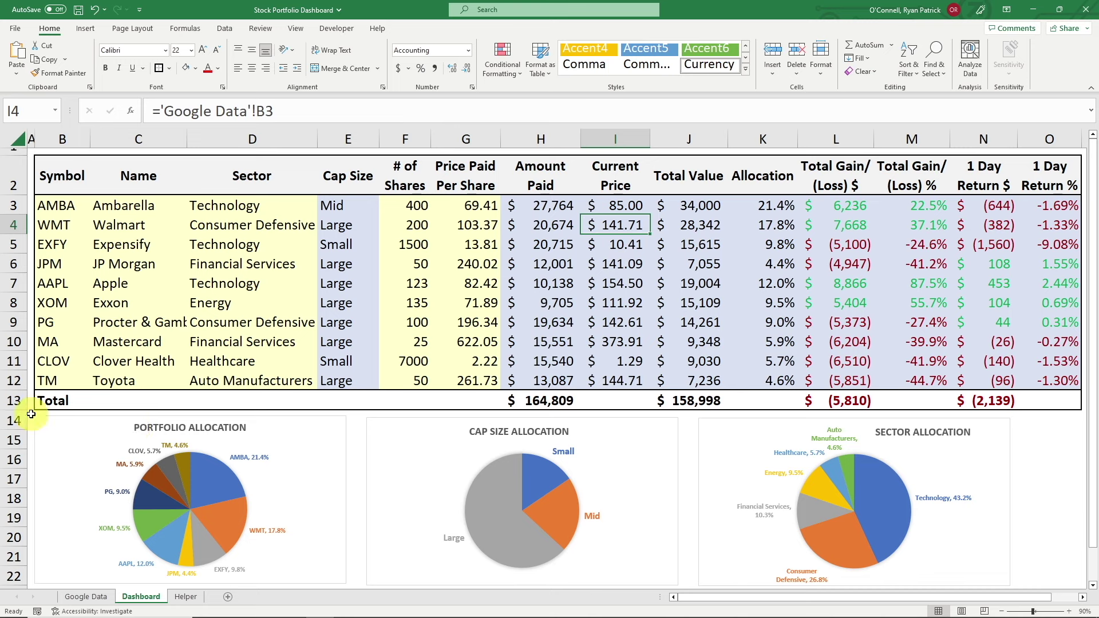
key(ctrl+z)
key(ctrl+z)
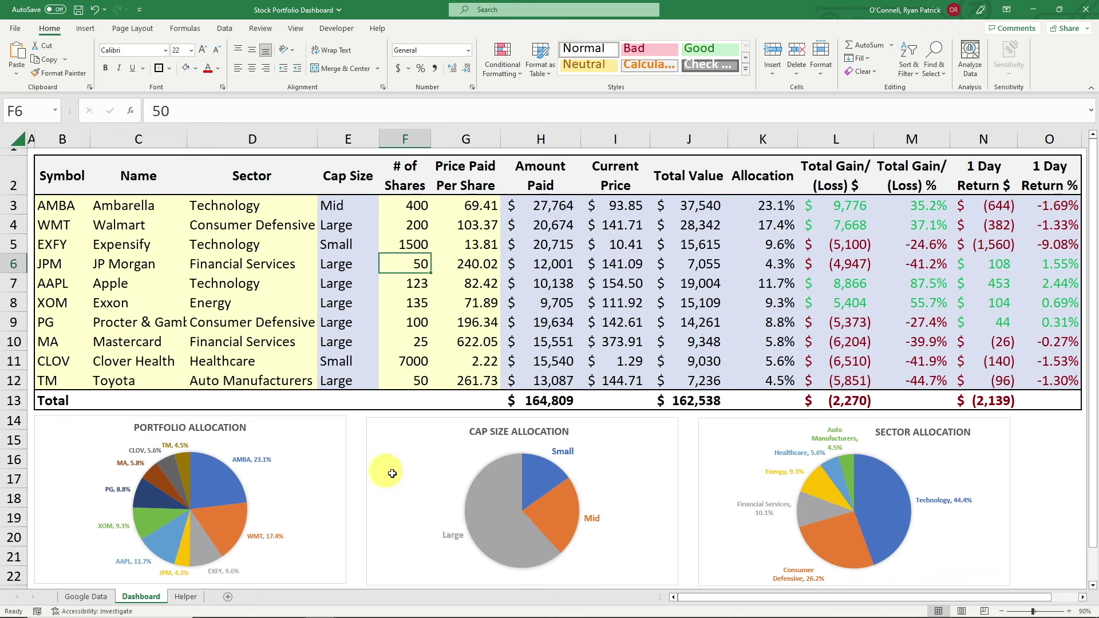